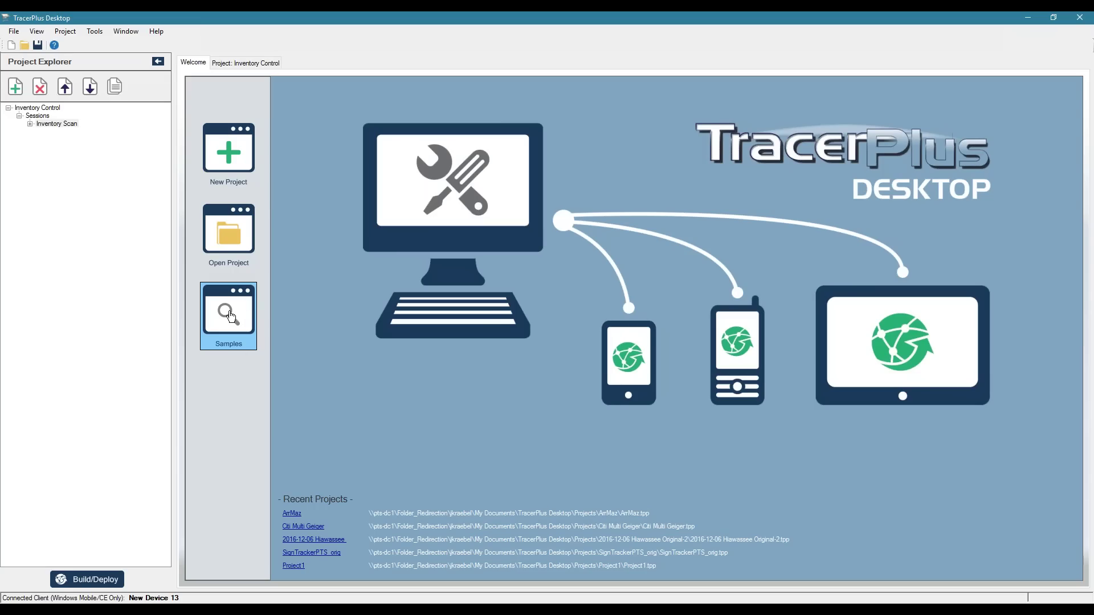
Open the online sample projects and browse the samples in the Inventory Control category.
left_click(230, 316)
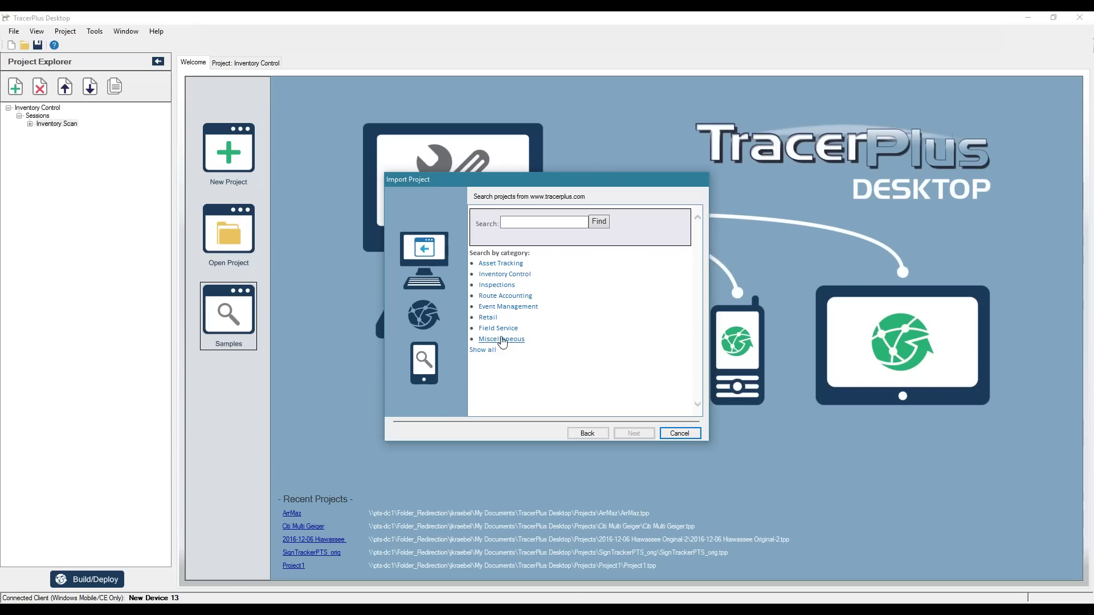
left_click(568, 348)
left_click(522, 274)
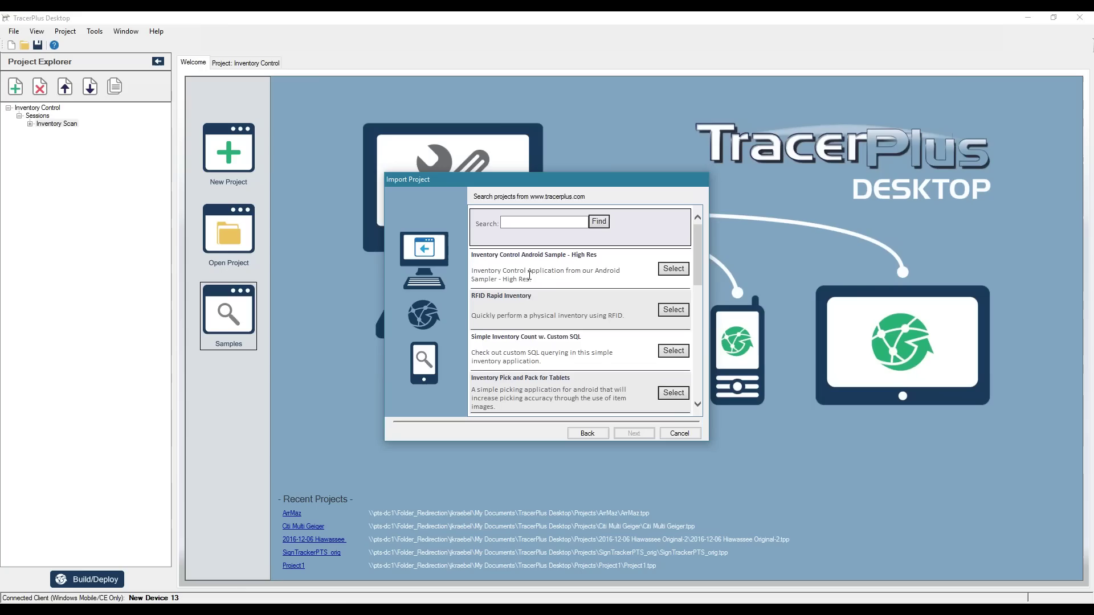
scroll(577, 309, "down", 10)
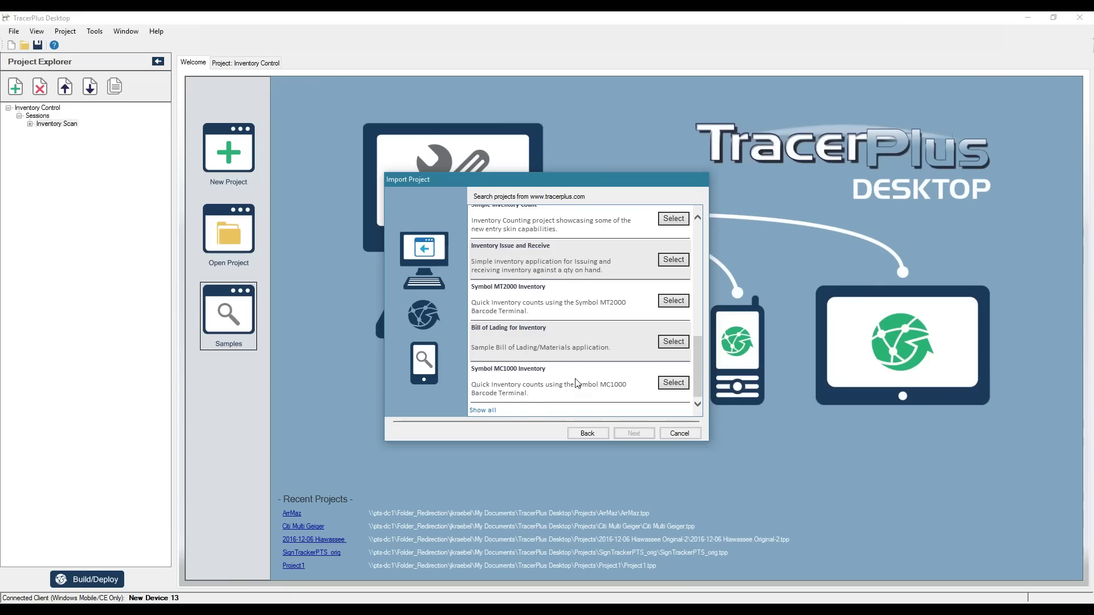
scroll(580, 380, "up", 1)
scroll(578, 380, "up", 10)
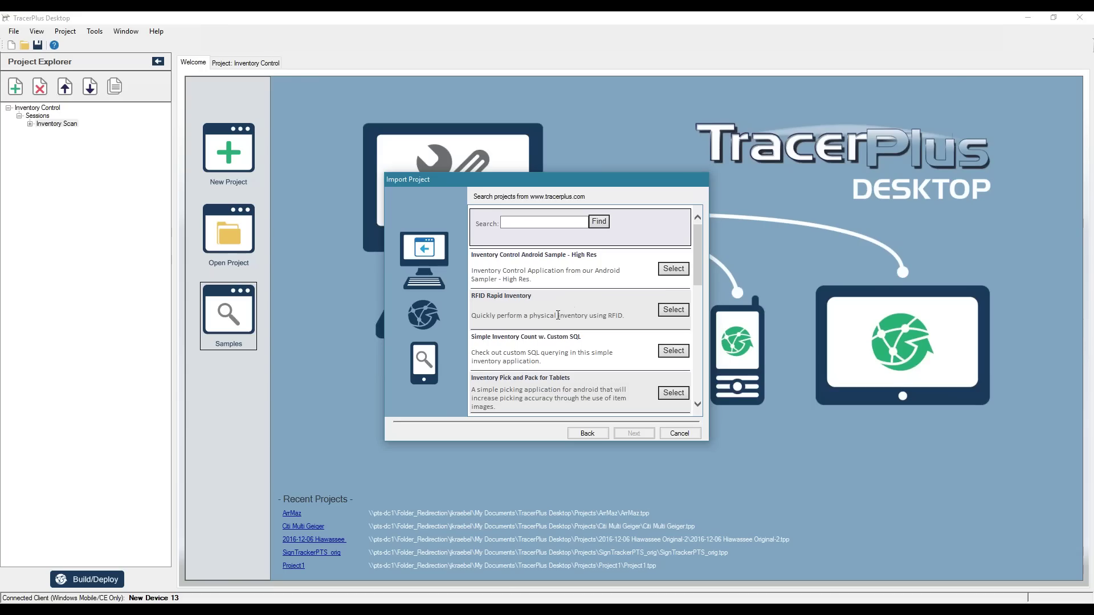
Import the Inventory Control Android Sample - High Res project as Inventory Control, overwriting the existing project.
left_click(672, 269)
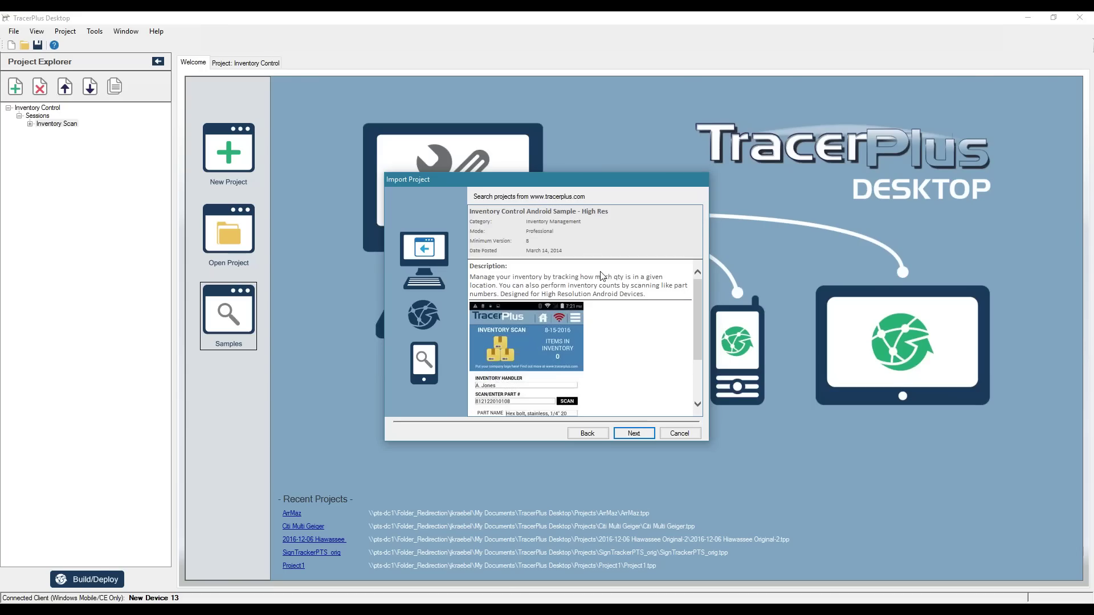
scroll(581, 337, "down", 1)
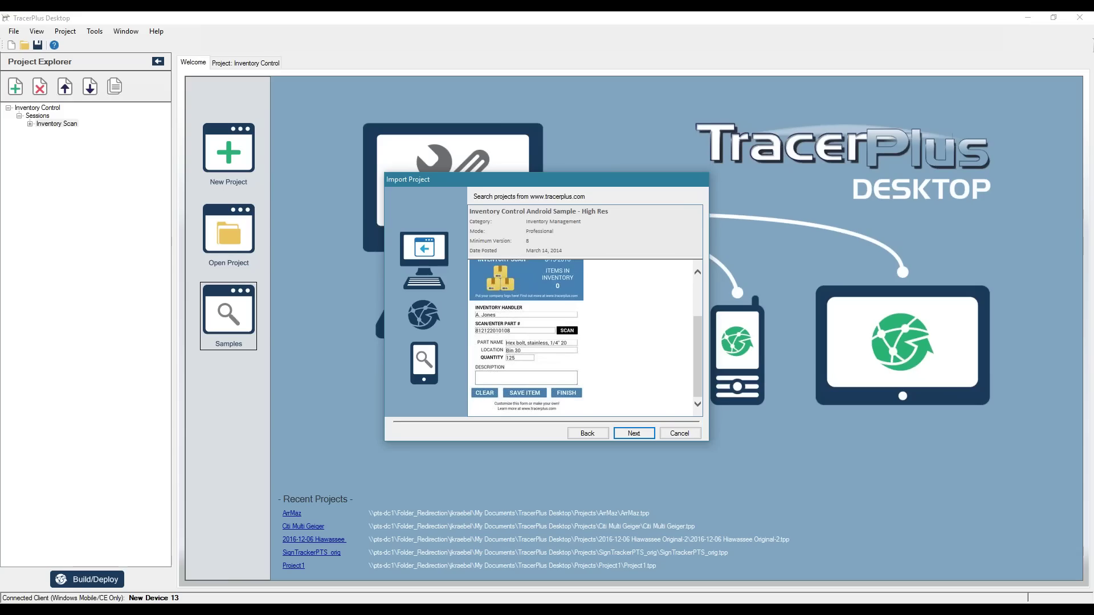
left_click(639, 434)
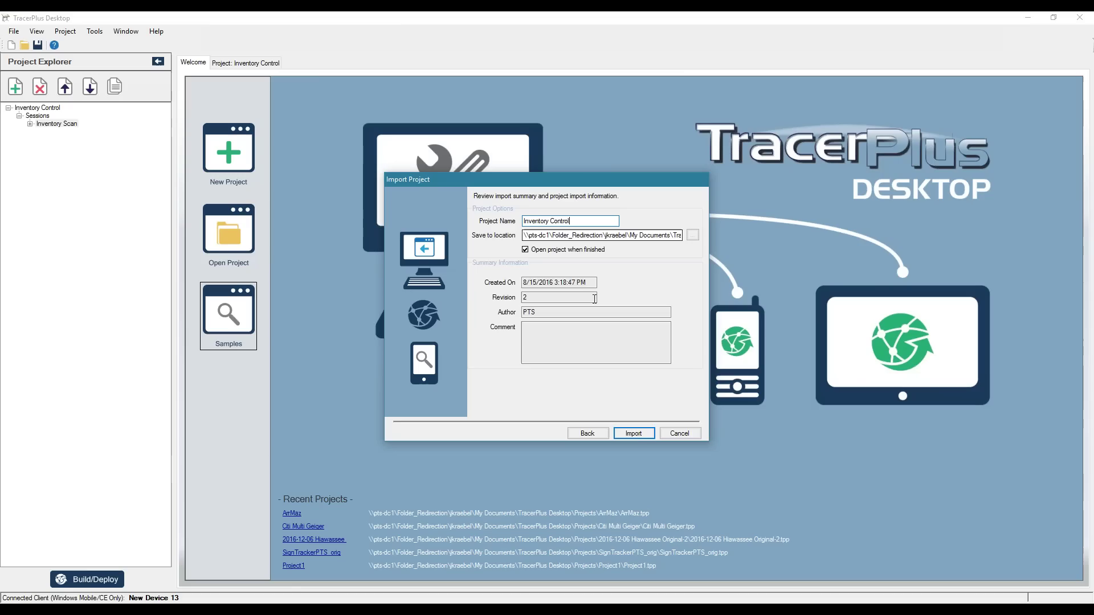
left_click(633, 434)
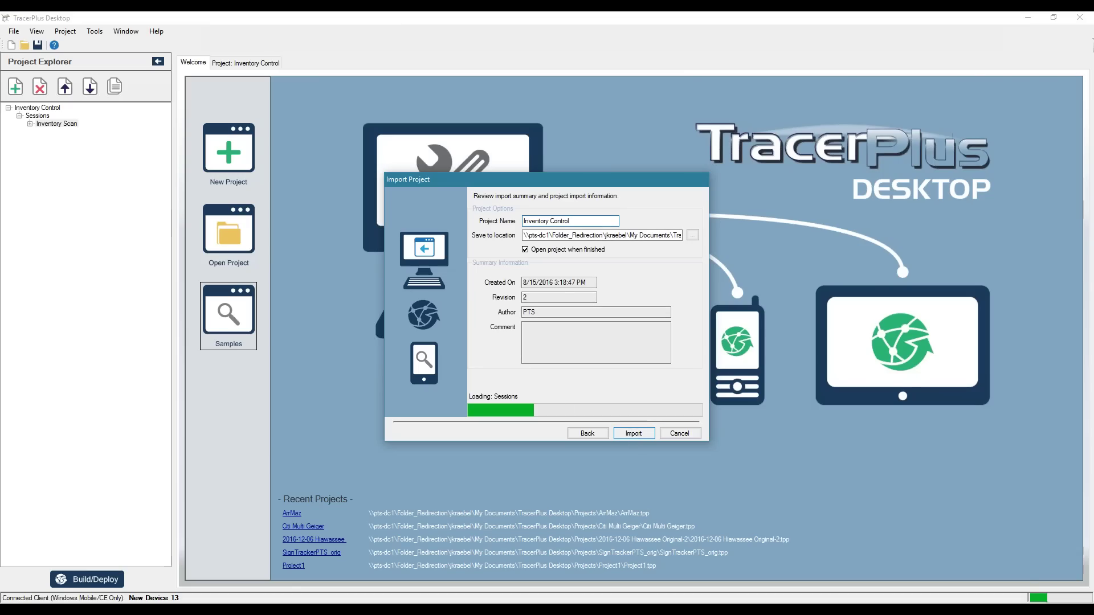
left_click(632, 434)
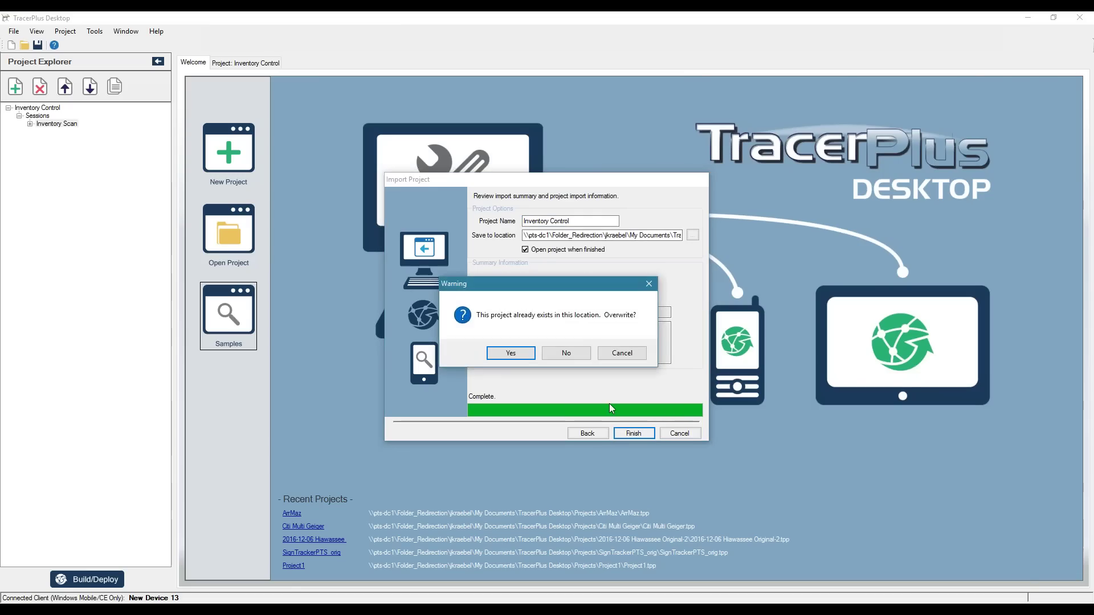
left_click(518, 355)
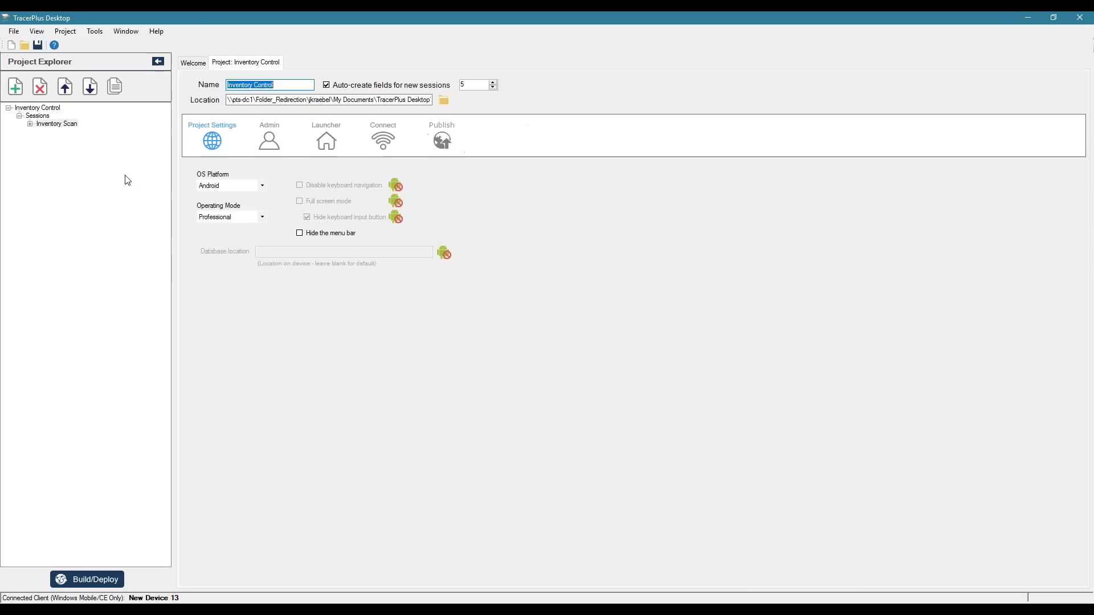
Open the Inventory Scan session and examine its field list and the full layout of its form.
double_click(55, 124)
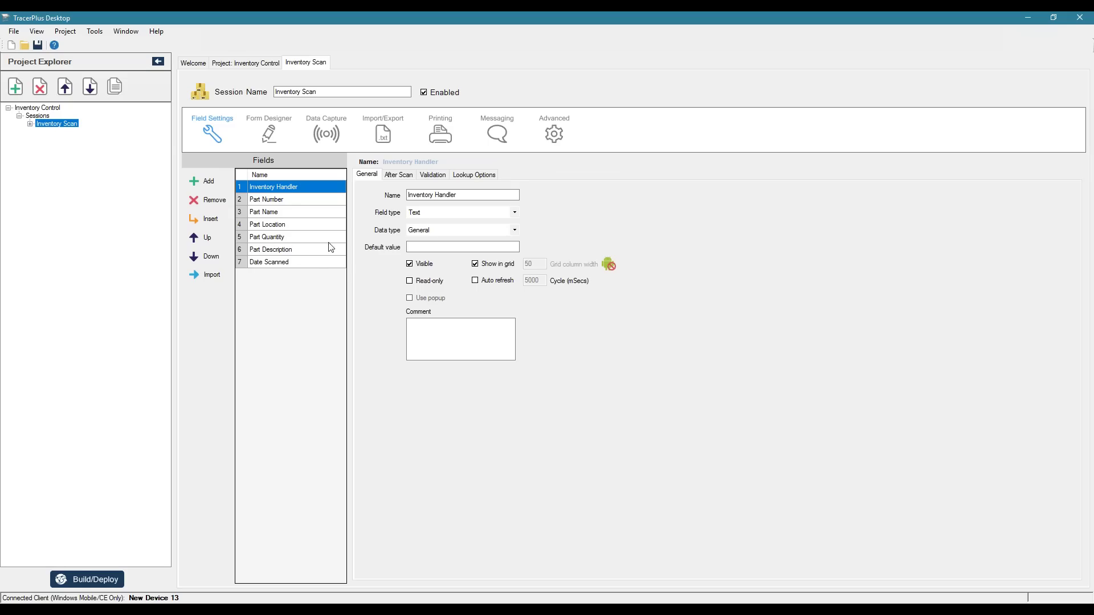
left_click(268, 136)
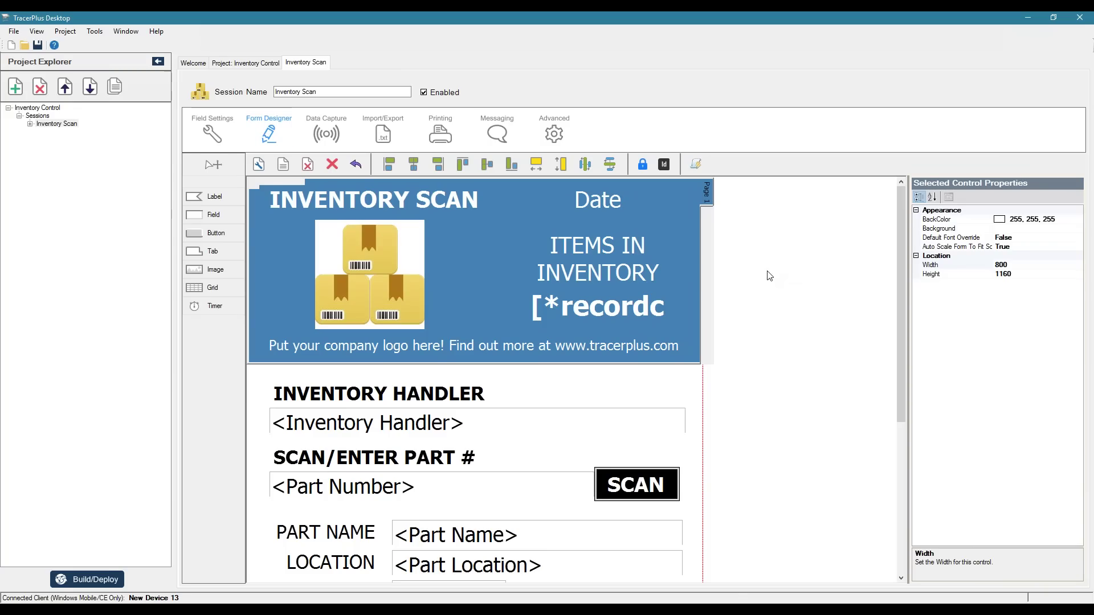
scroll(800, 265, "down", 1)
scroll(800, 265, "up", 1)
scroll(493, 257, "down", 5)
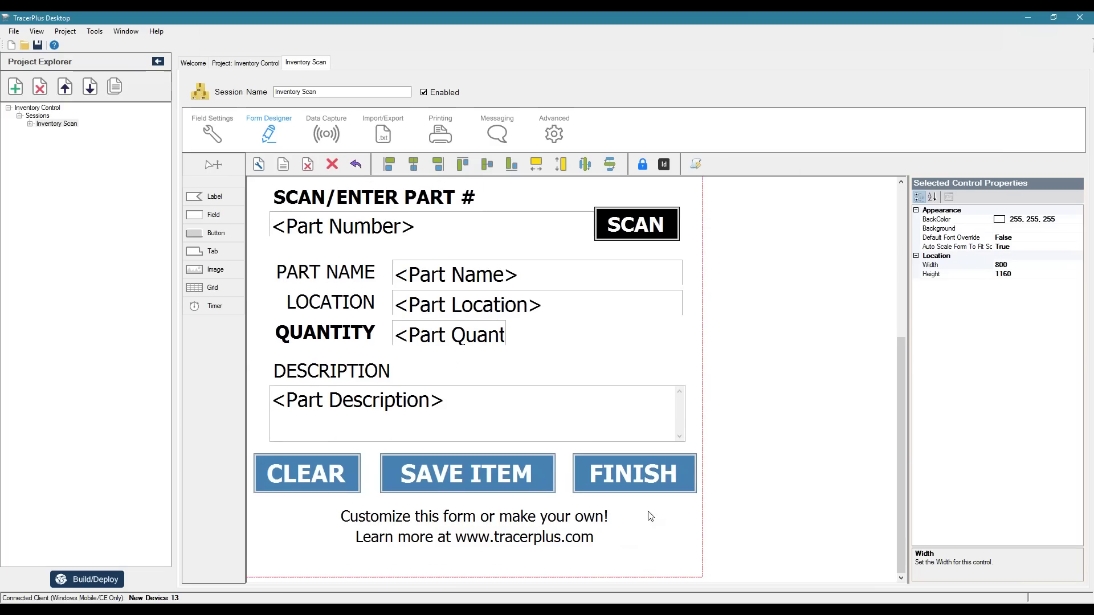
scroll(729, 479, "up", 4)
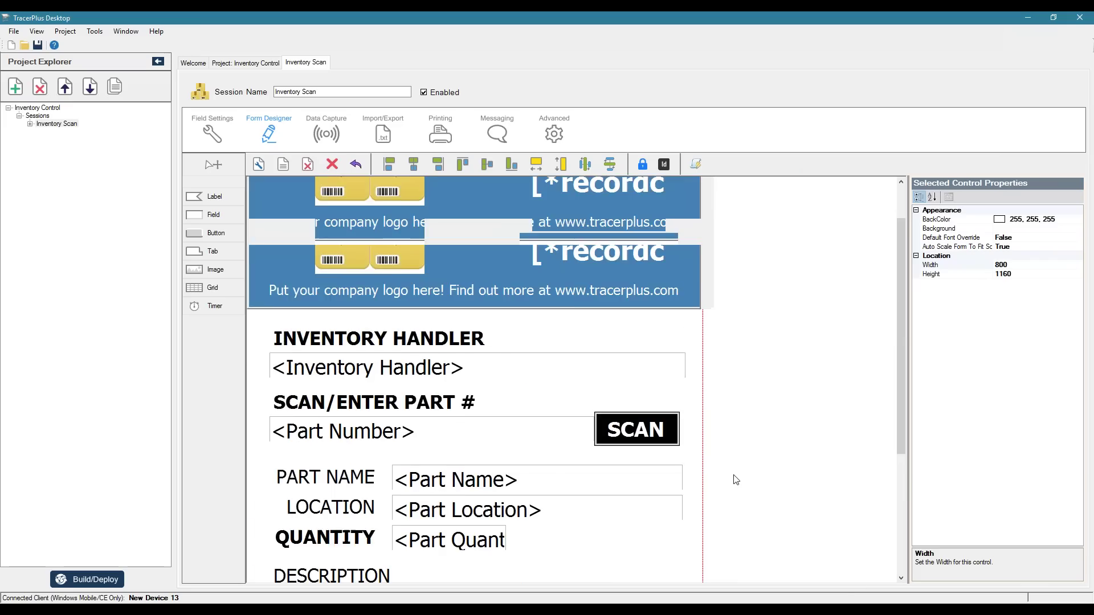
scroll(734, 479, "up", 1)
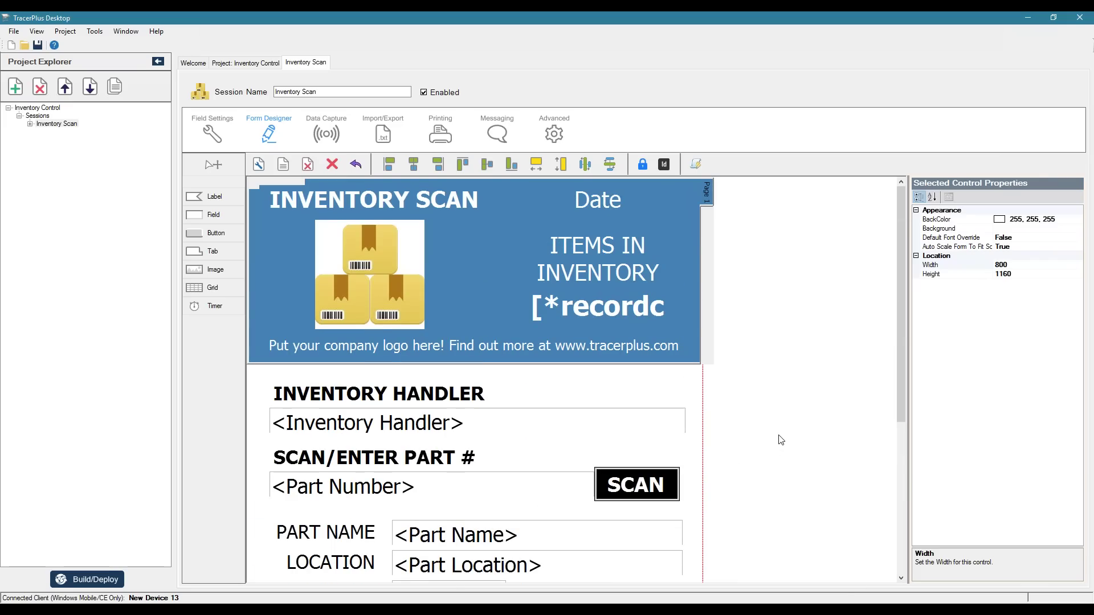
Build and deploy the Android project to the connected CipherLab RS30 using the Portable Device (MTP) connection.
left_click(94, 579)
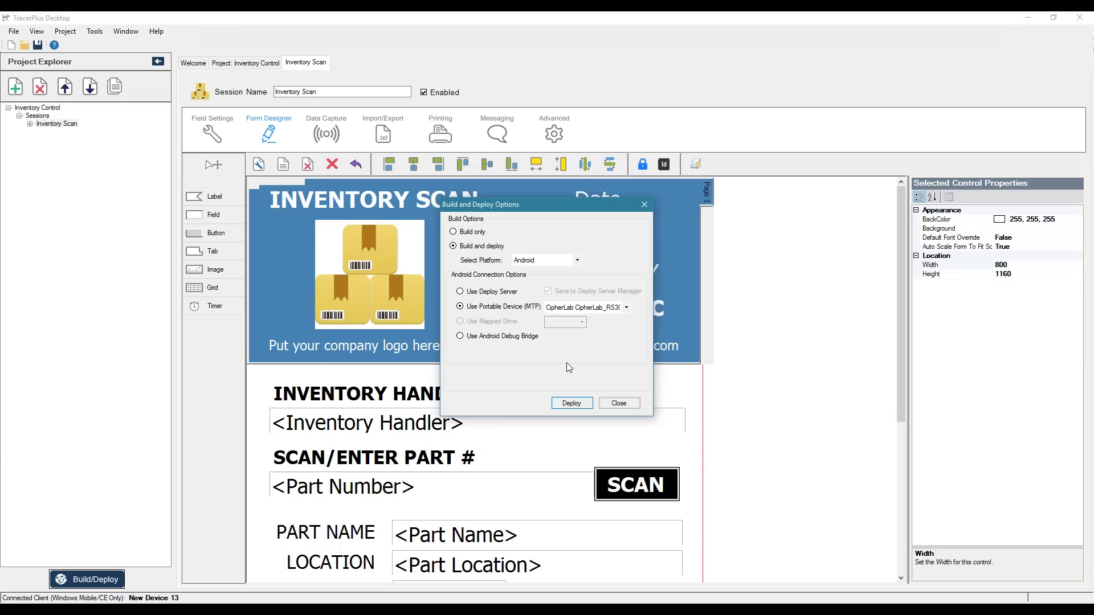
left_click(571, 310)
left_click(571, 310)
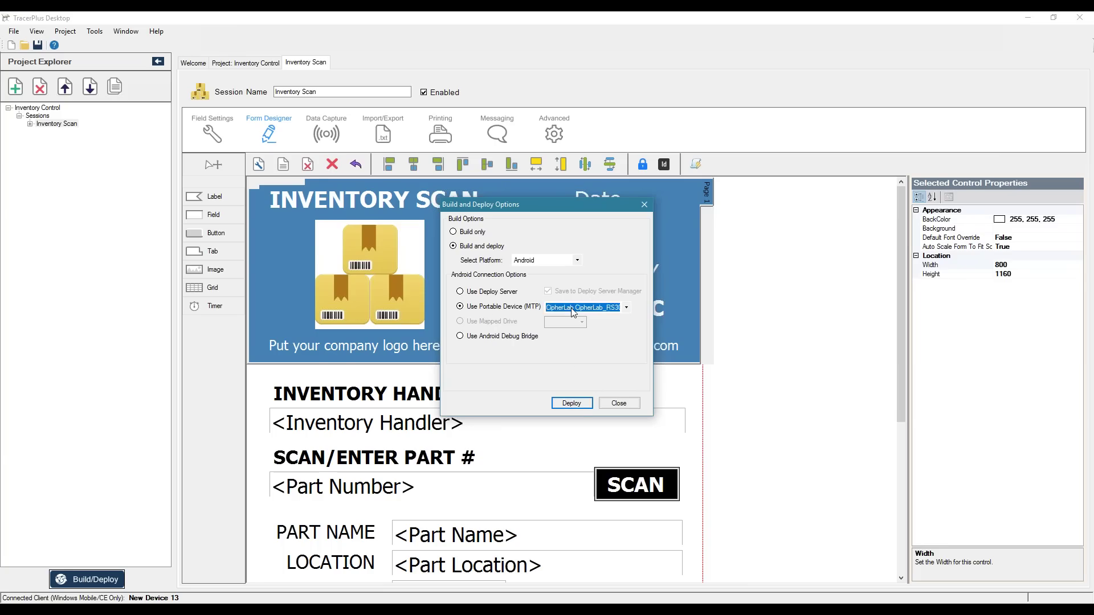
left_click(571, 402)
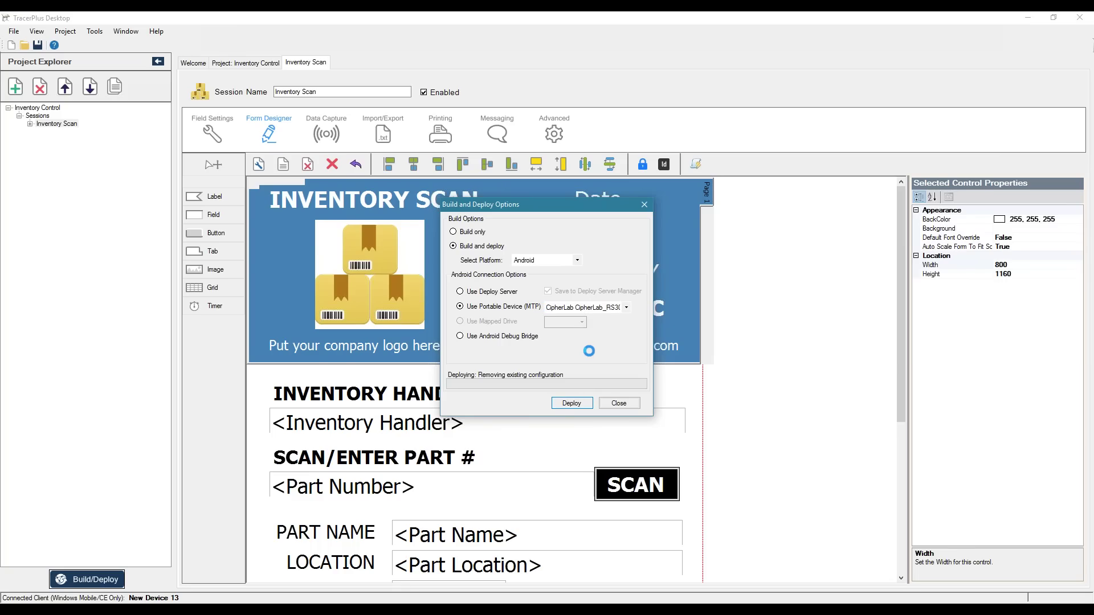
left_click(620, 404)
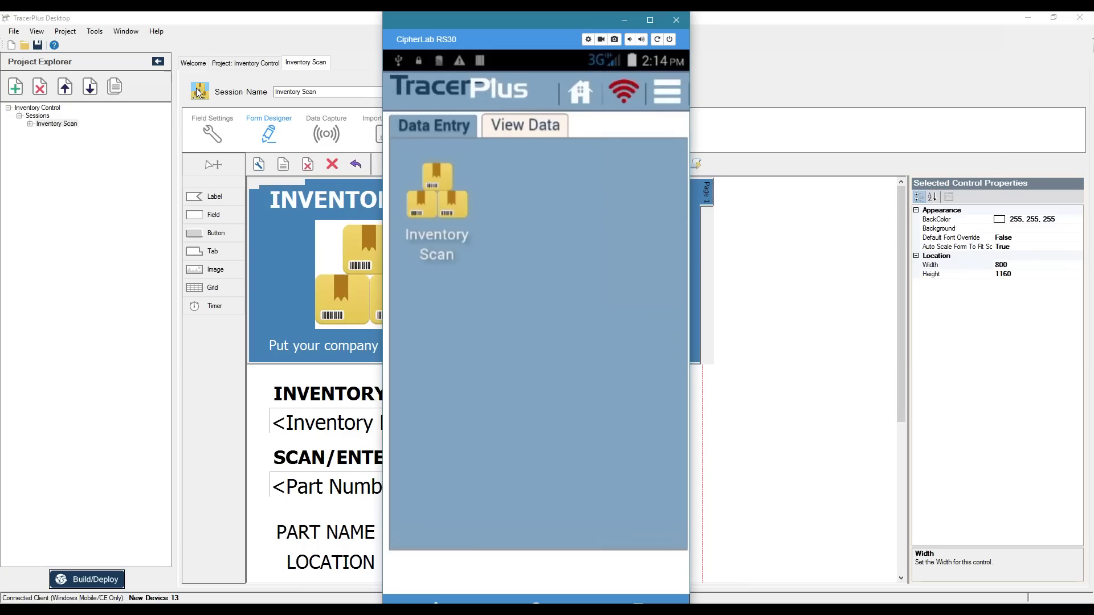
Switch to the mirrored CipherLab RS30, open the Inventory Scan form and enter the inventory handler's name.
left_click(442, 193)
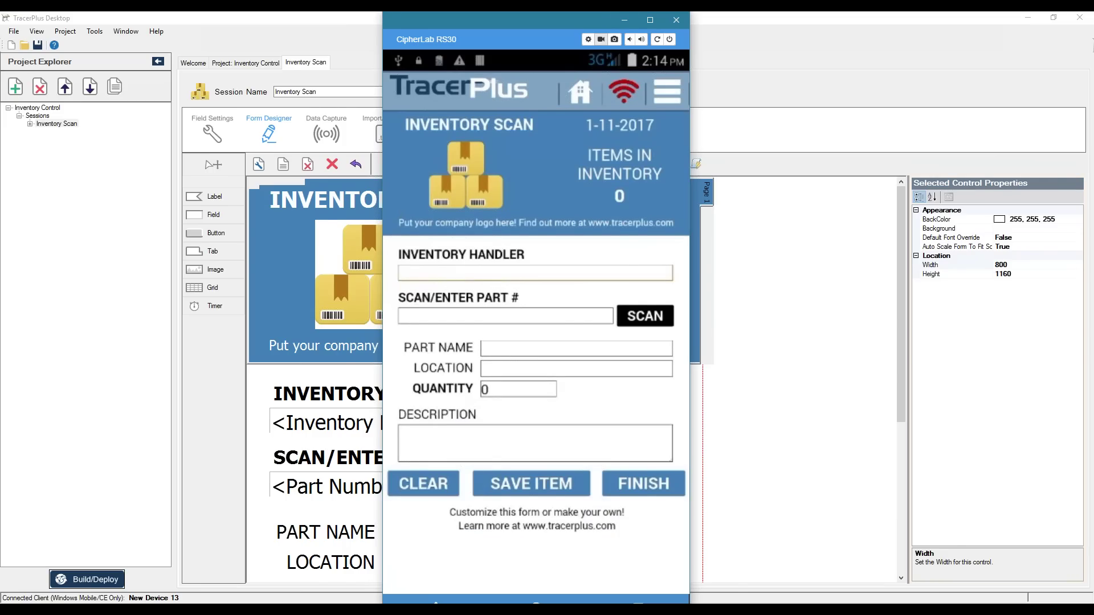
left_click_drag(599, 21, 837, 26)
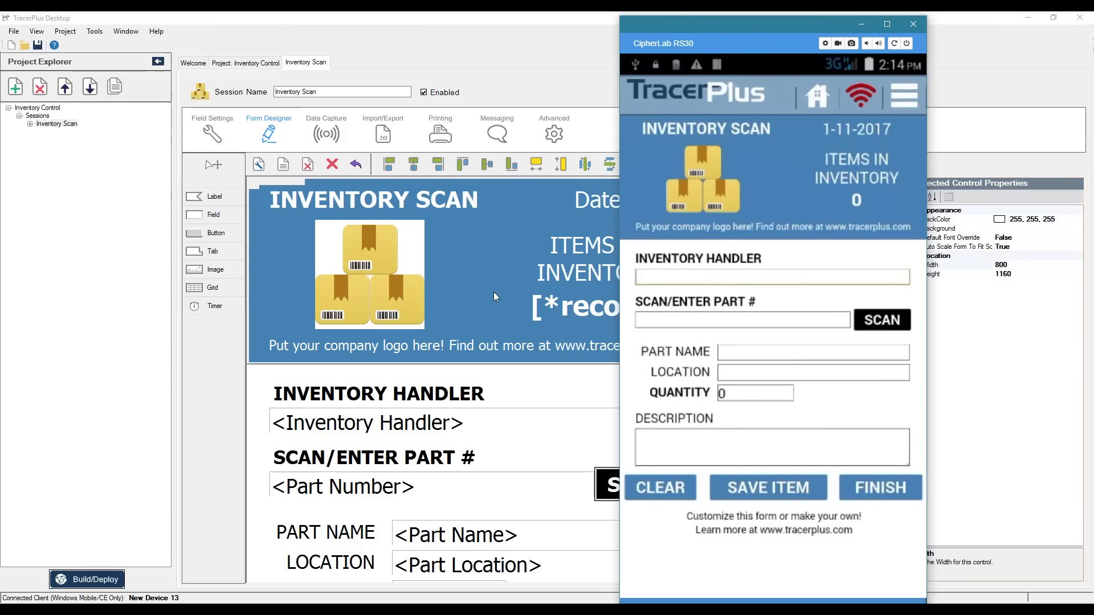
left_click(669, 282)
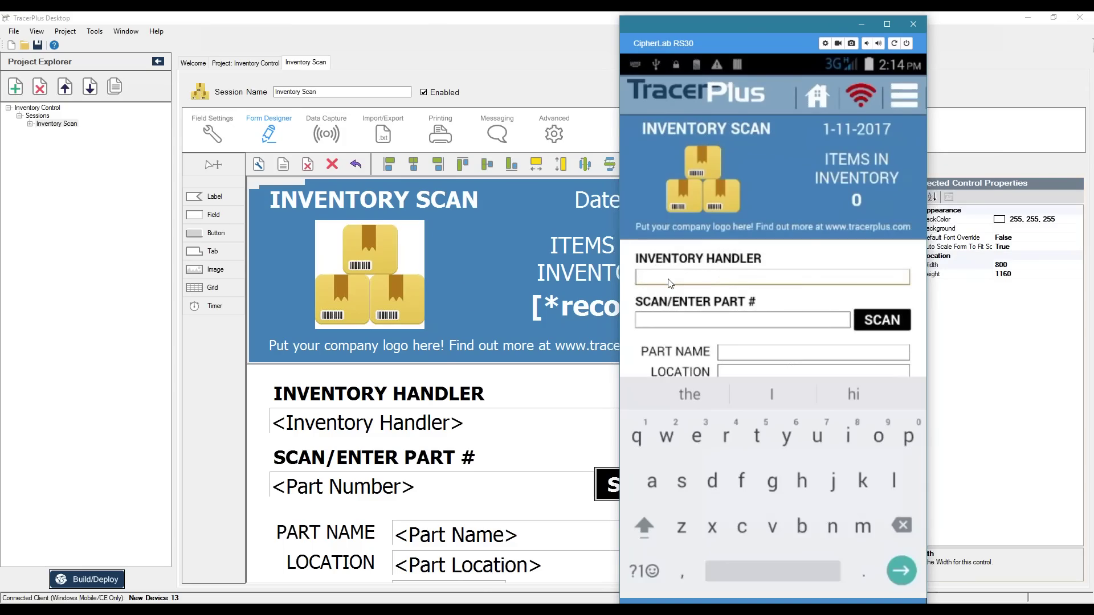
type("J. Jkrae")
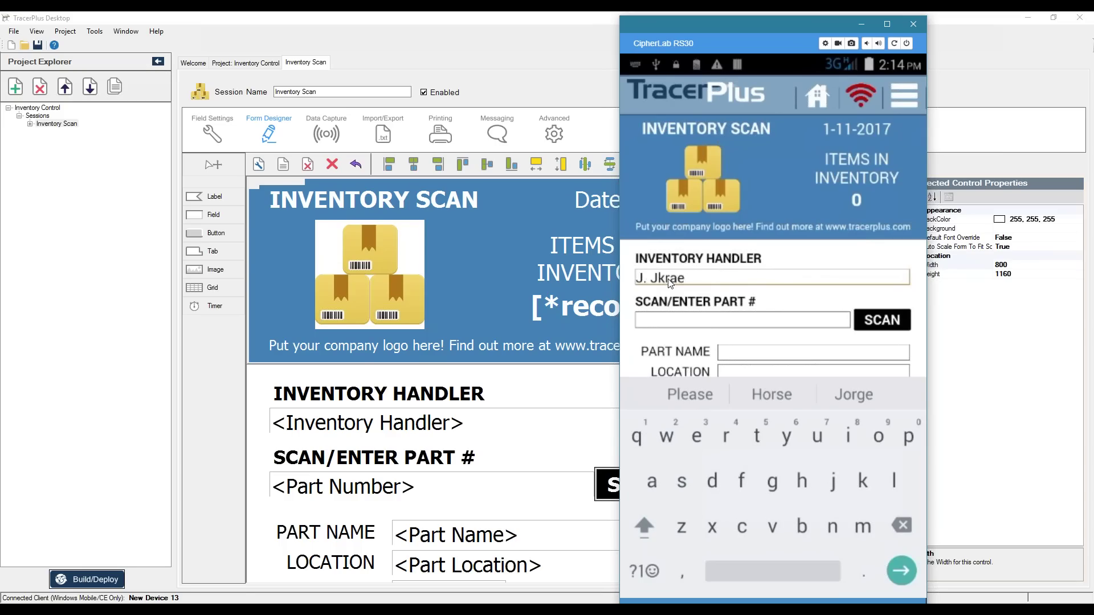
type("bel")
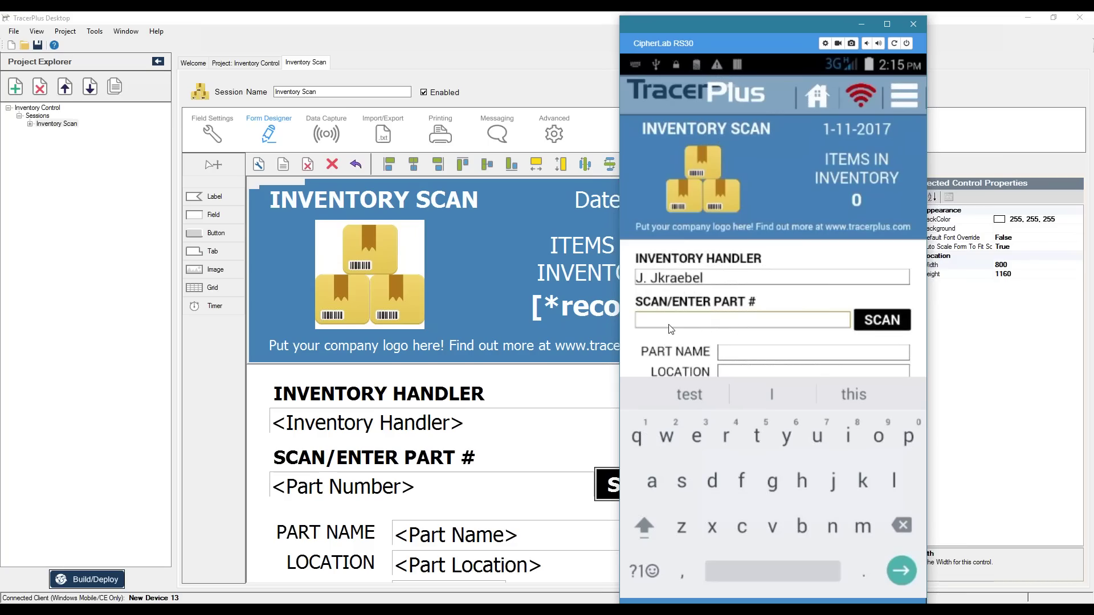
Enter part number 1001 and part name Item 1 in the Inventory Scan form.
type("1001")
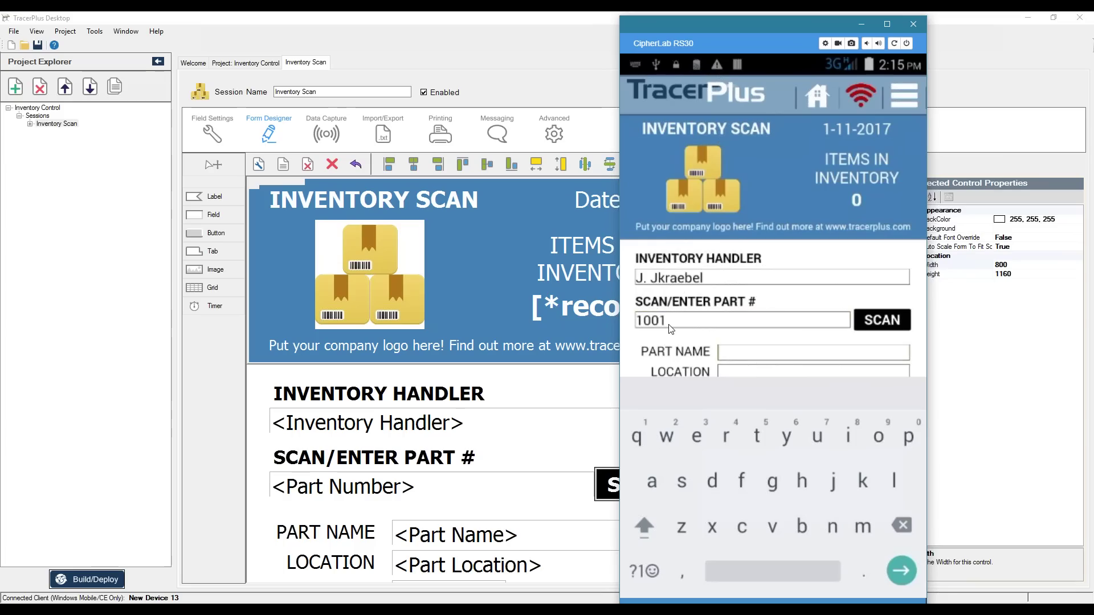
key("Tab")
type("Item 1")
key("Tab")
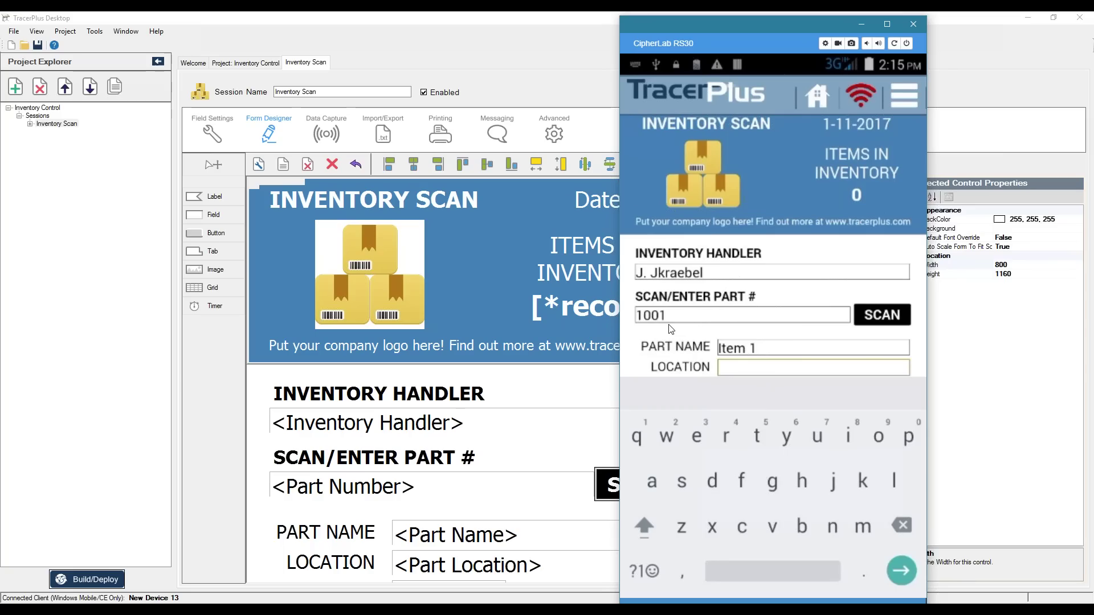
Set the item's location to Warehouse A in the Inventory Scan form.
type("Warehpous")
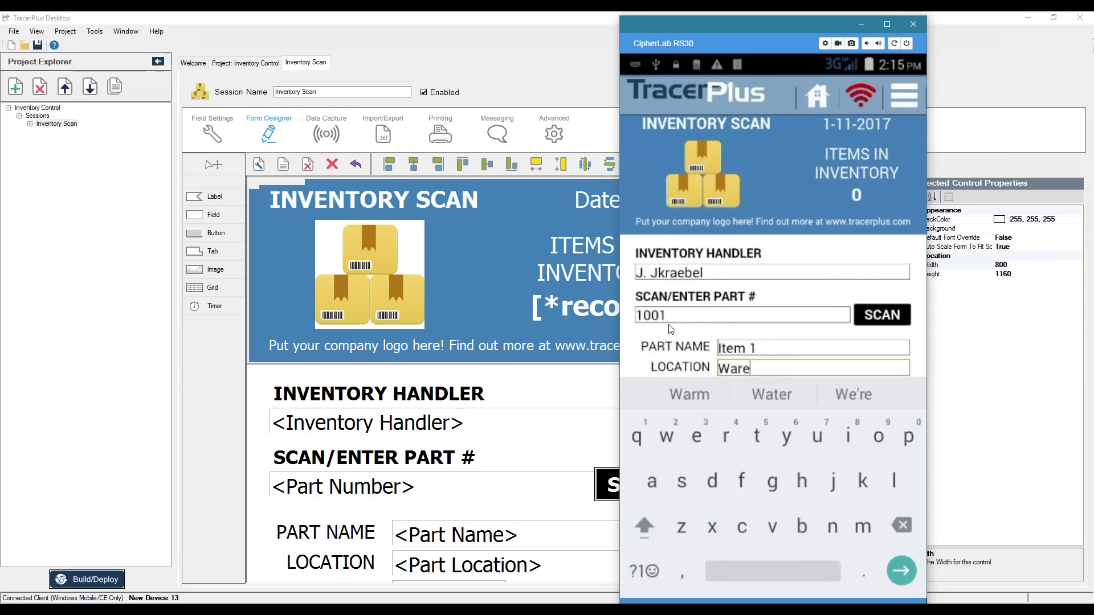
key("BackSpace")
key("BackSpace")
key("BackSpace")
key("BackSpace")
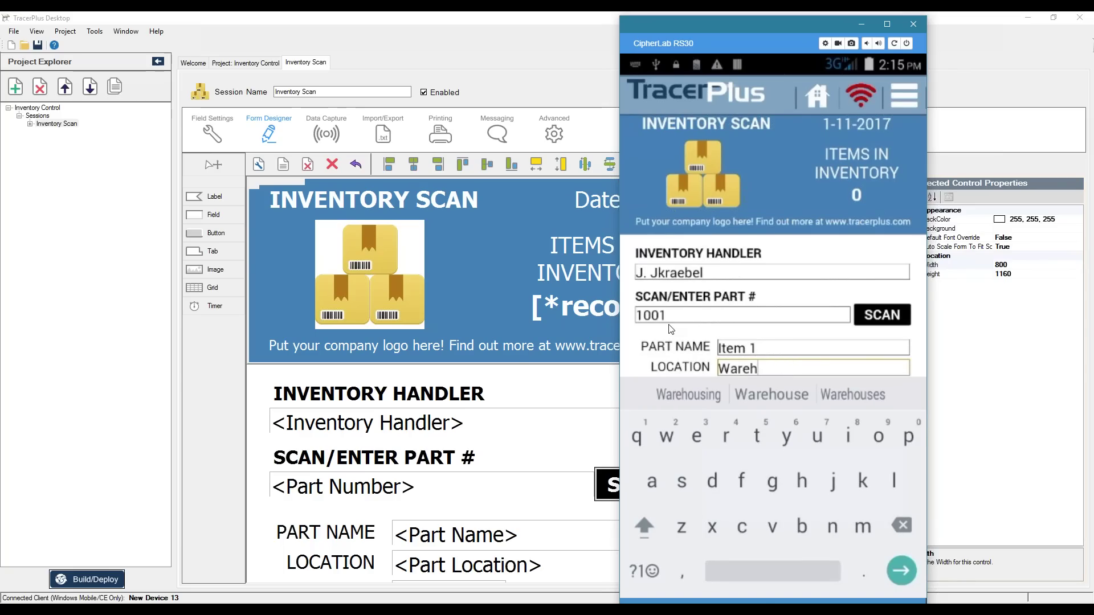
type("ouse A")
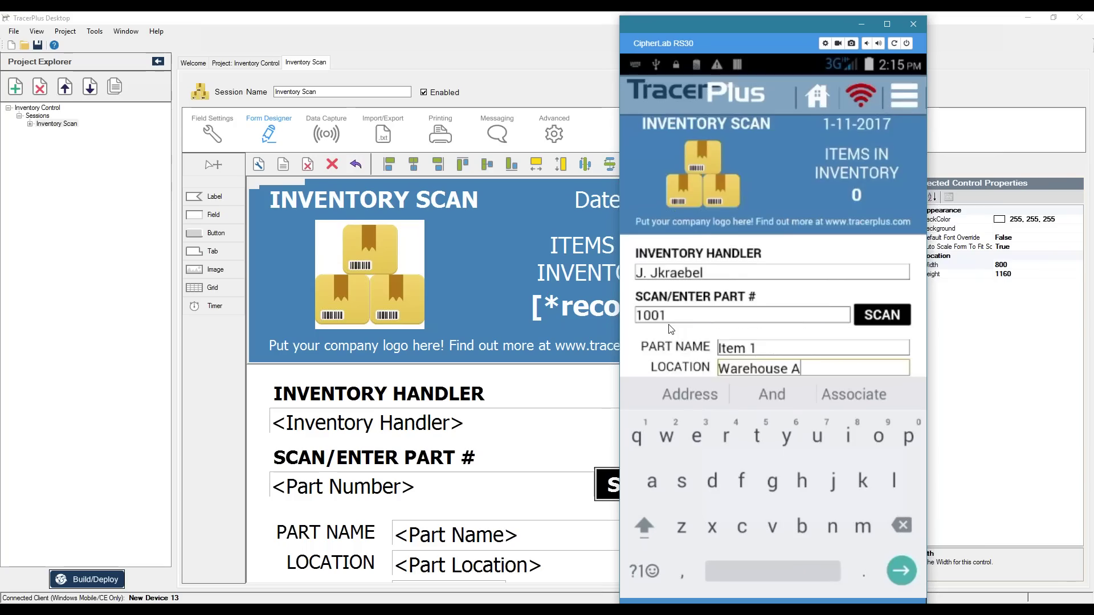
key("Return")
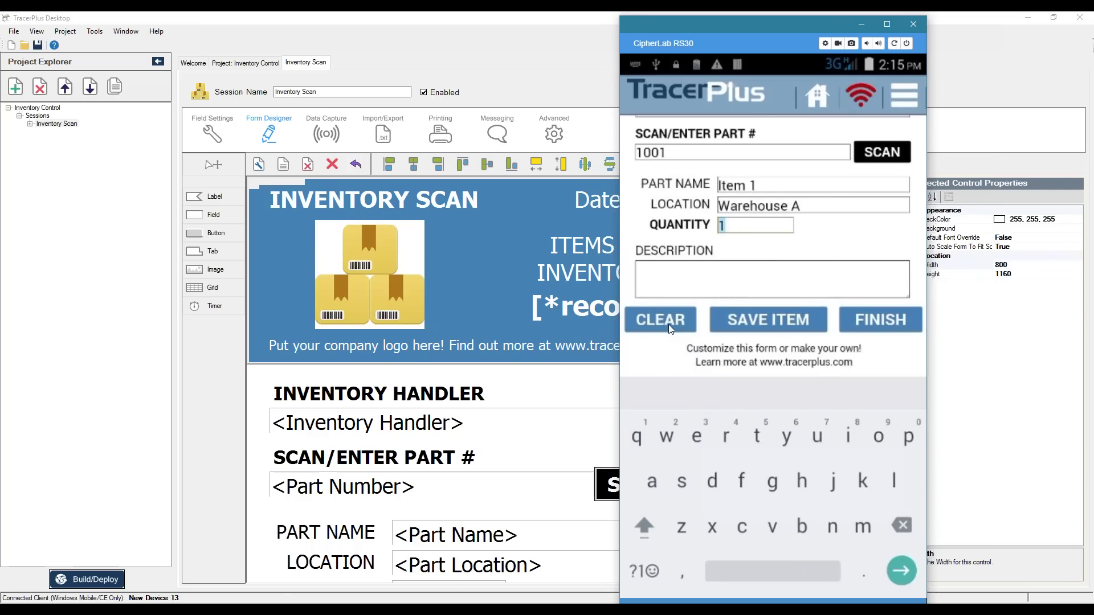
Set the item's quantity to 10 and save the record, leaving the form blank for another item.
type("10")
left_click(668, 323)
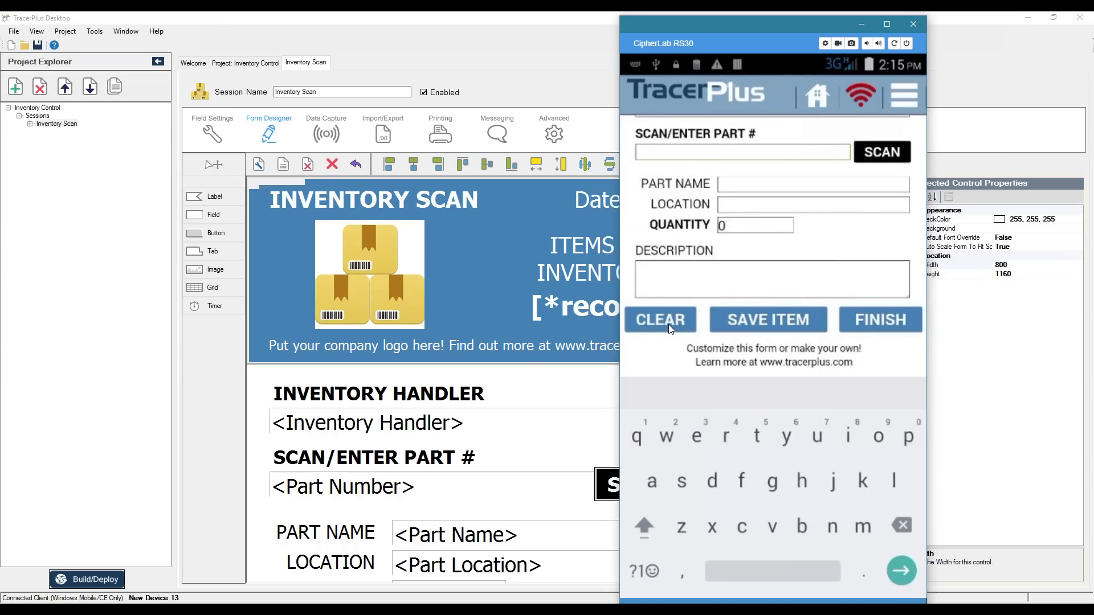
scroll(812, 202, "up", 3)
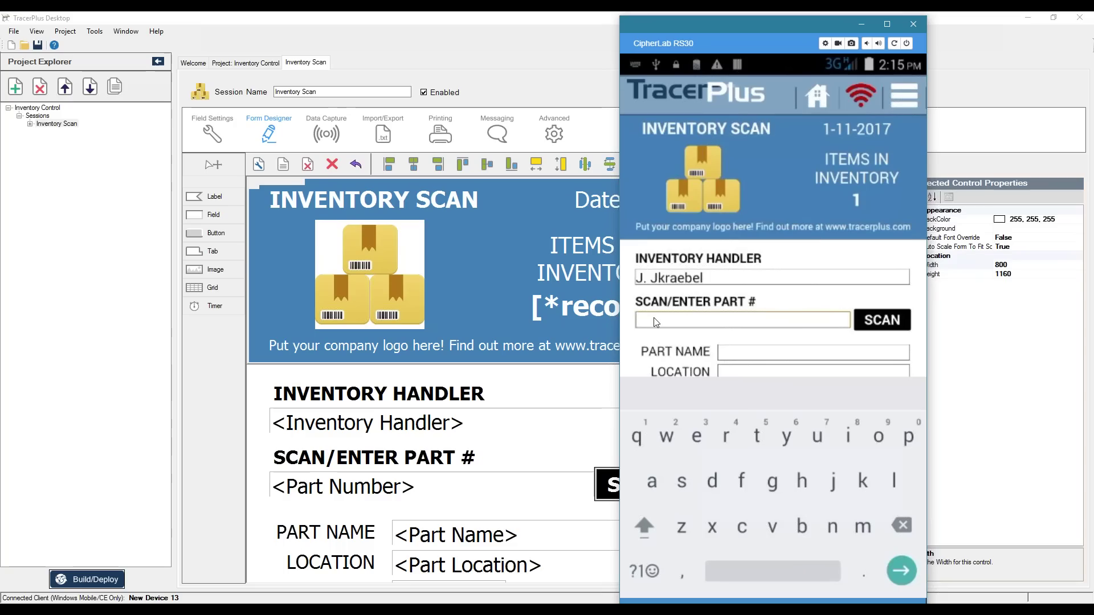
Enter part number 1001 again to retrieve the saved item's details for another count.
type("1001")
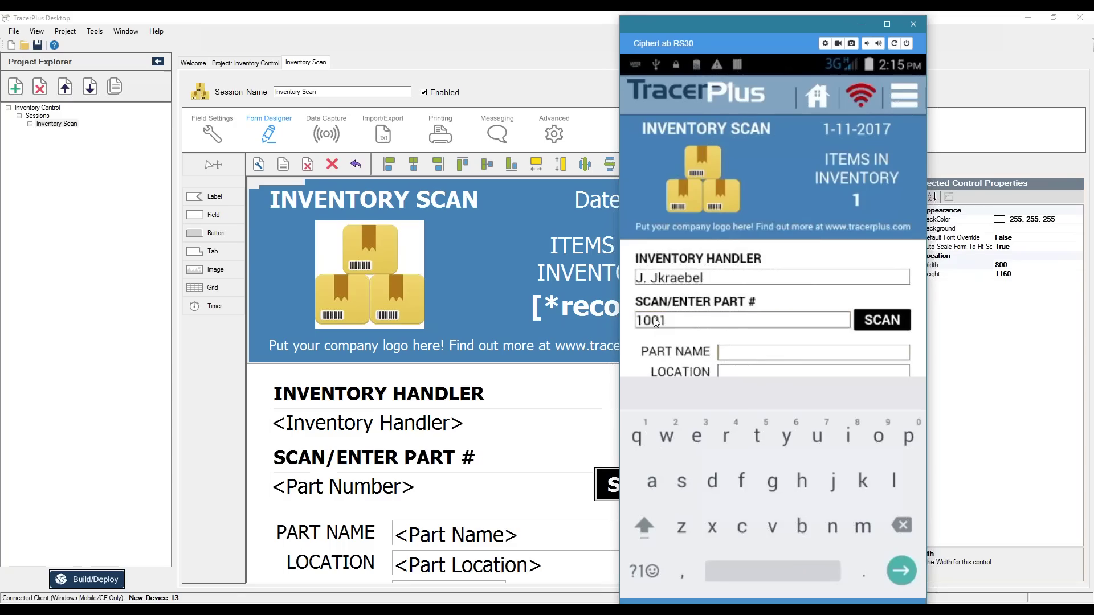
key("Return")
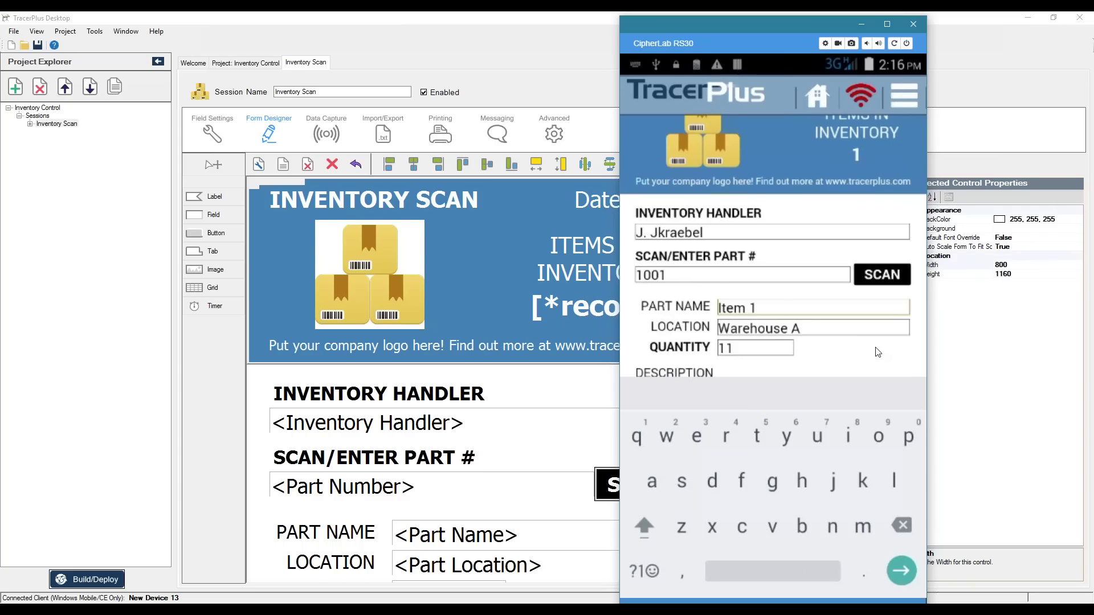
scroll(759, 342, "down", 1)
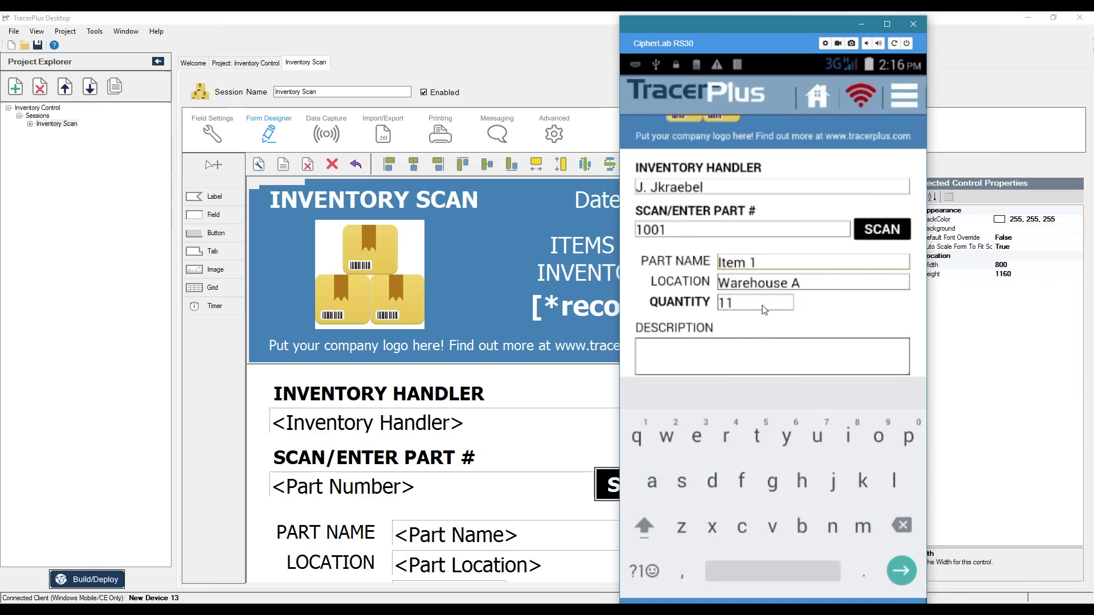
Set the quantity of part 1001 to 15 in the Inventory Scan form and save the record.
left_click(755, 310)
type("15")
key("Return")
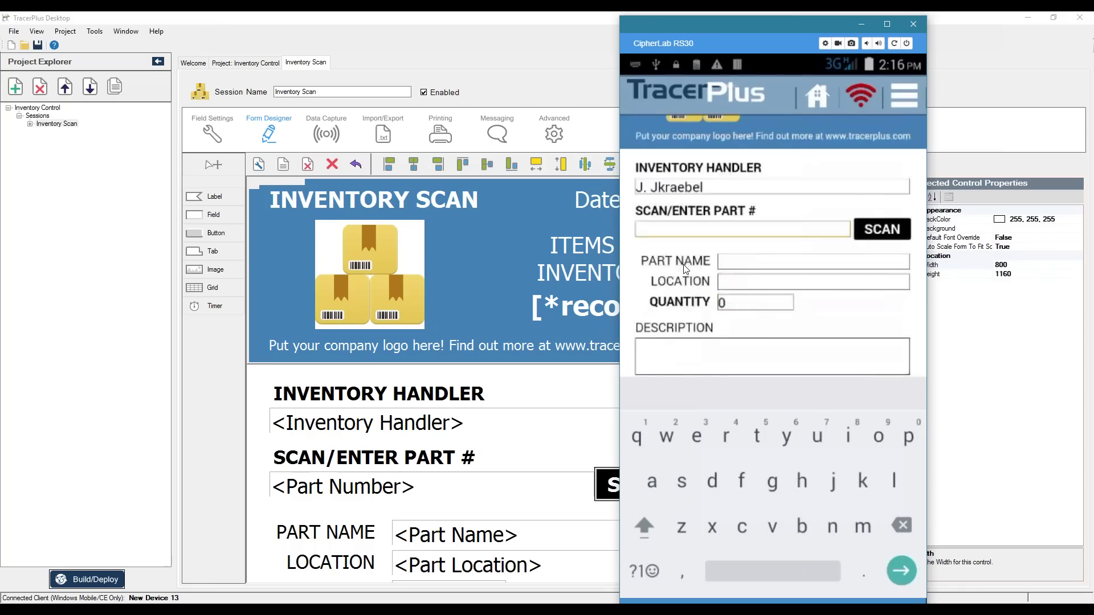
Enter part number 1001 again and save its retrieved record with the automatically incremented quantity.
type("1001")
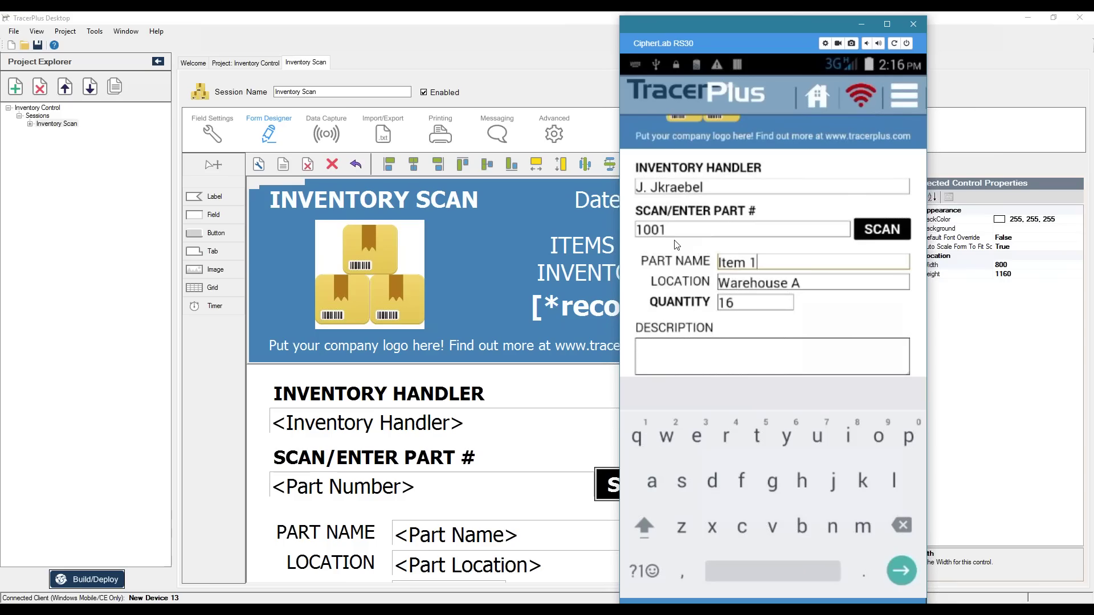
key("Tab")
key("Tab")
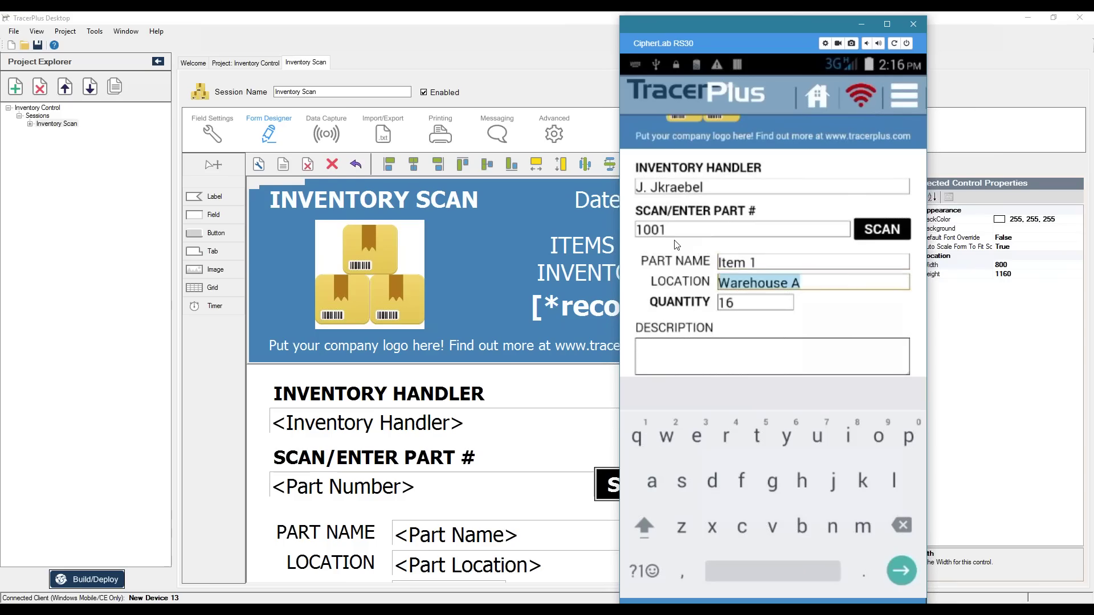
key("Return")
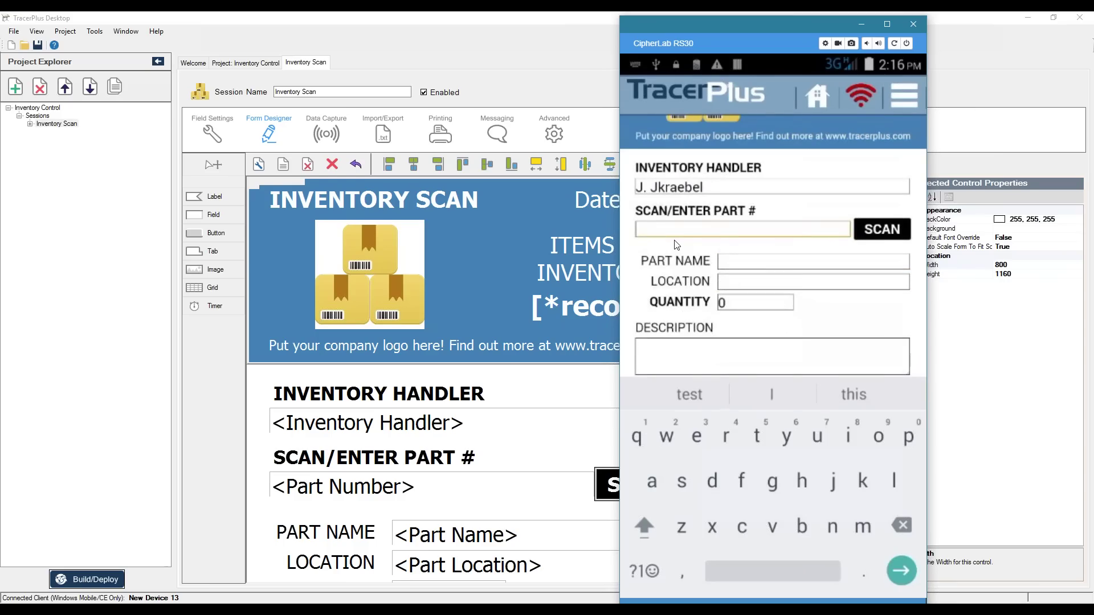
Enter part number 1002 and part name Item 2 in the Inventory Scan form.
type("1002")
key("Return")
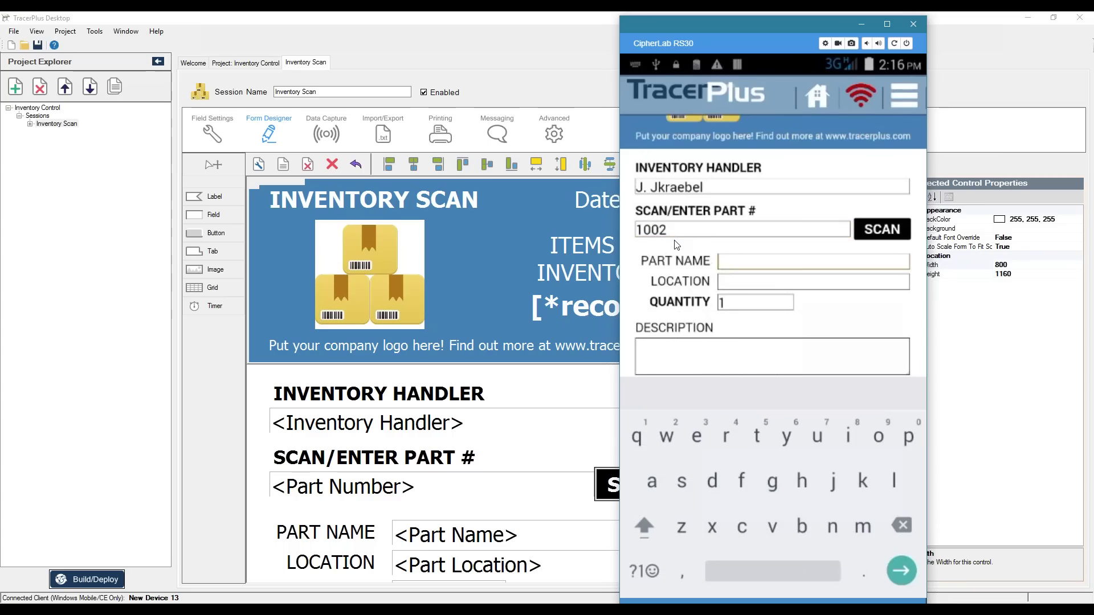
type("Item 2")
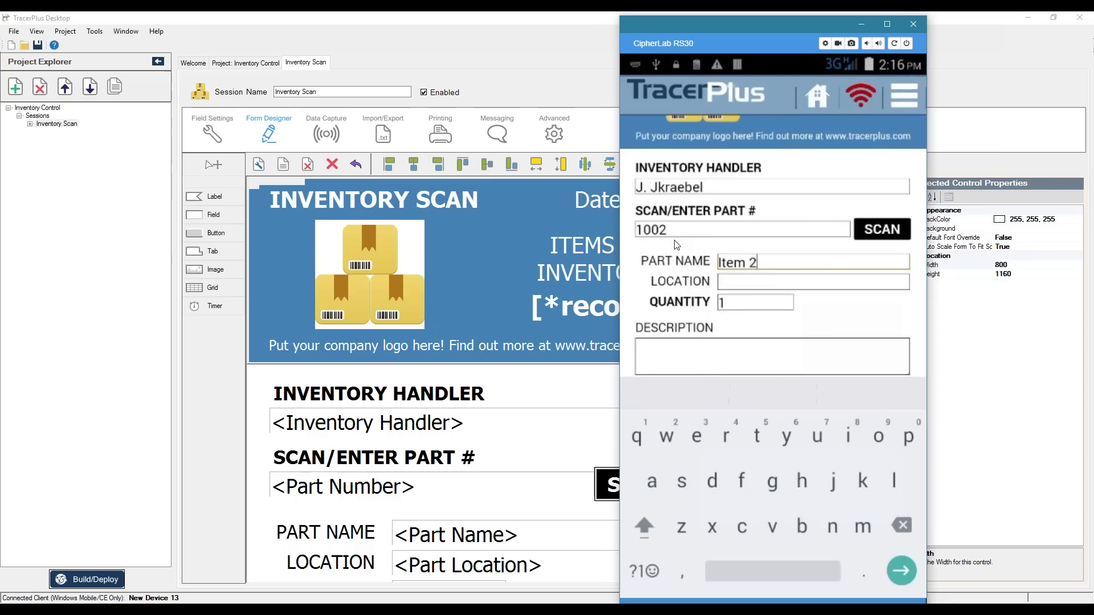
Set Item 2's location to Warehouse B and its quantity to 50, and save the record.
key("Tab")
type("Warehous")
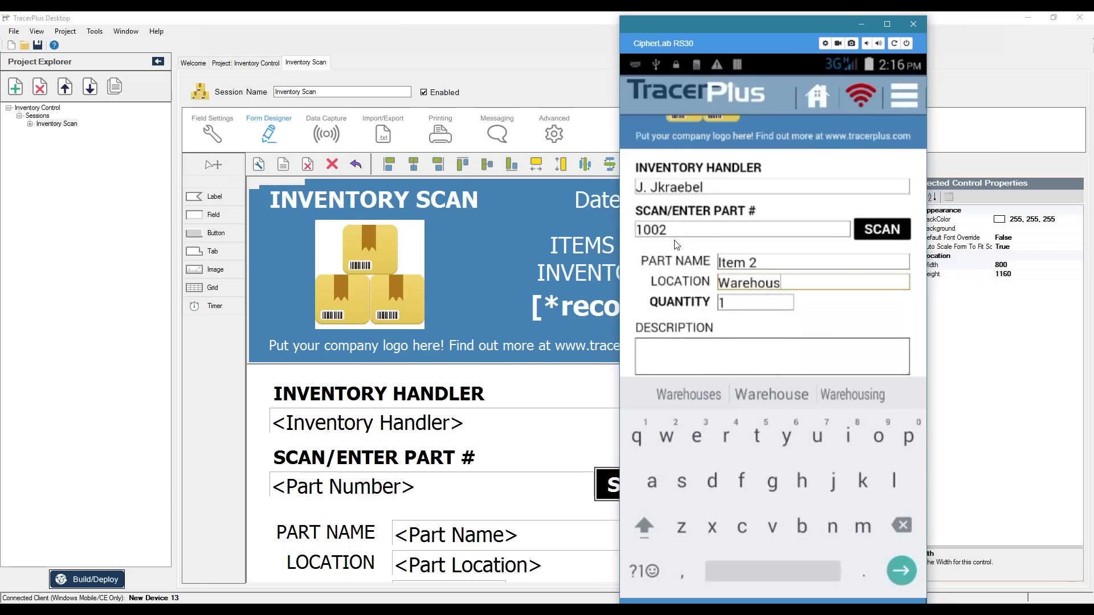
type("e B")
key("Tab")
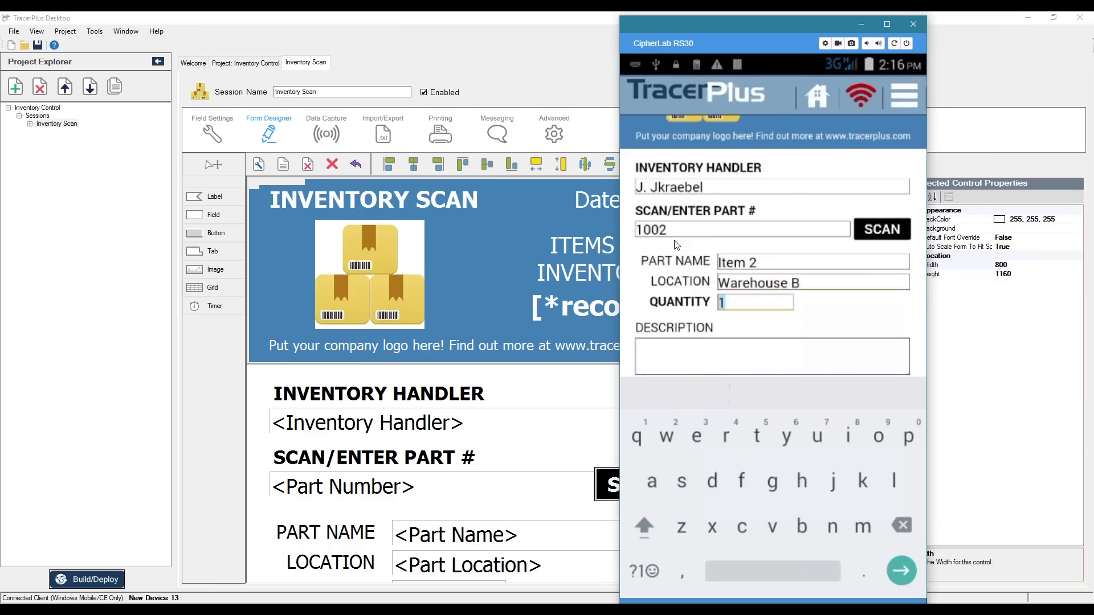
type("50")
key("Return")
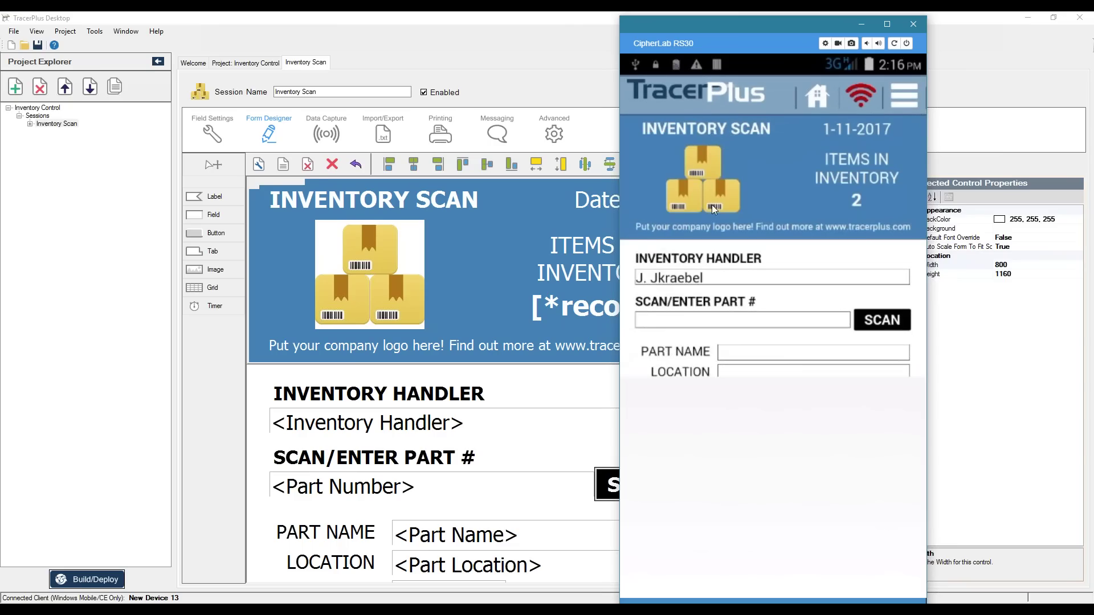
Leave the Inventory Scan form and reopen the TracerPlus launcher on the device.
left_click(814, 95)
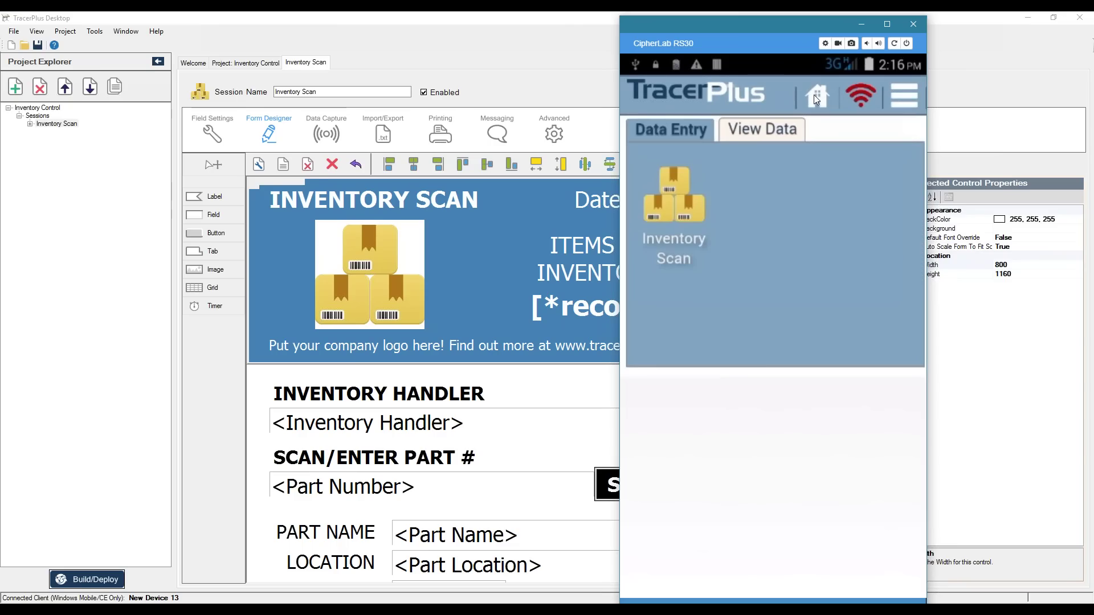
left_click(713, 249)
right_click(714, 250)
right_click(714, 250)
key("Return")
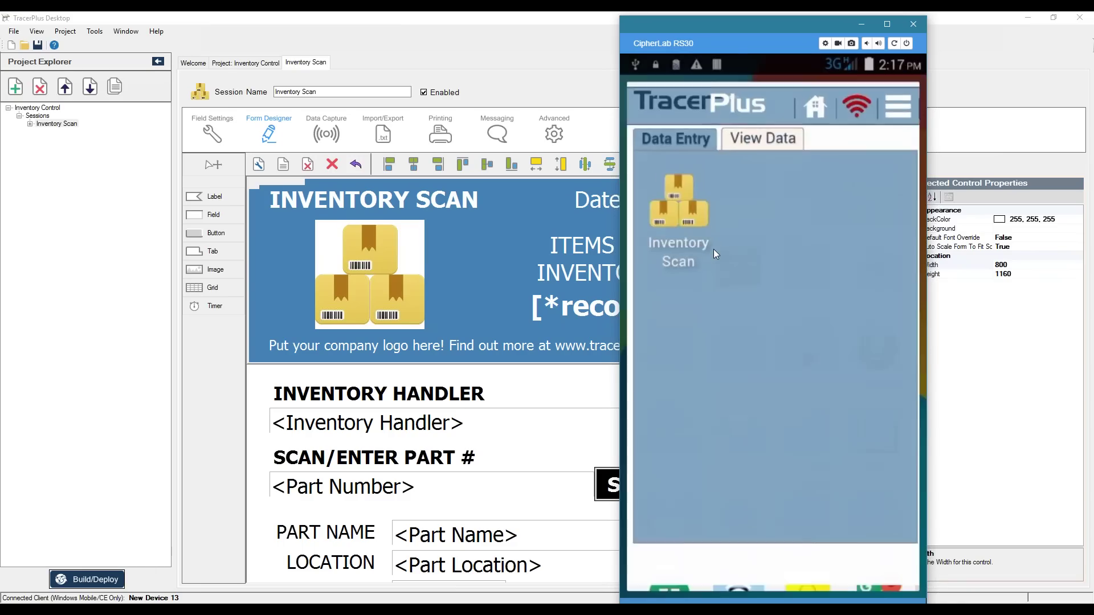
left_click(713, 249)
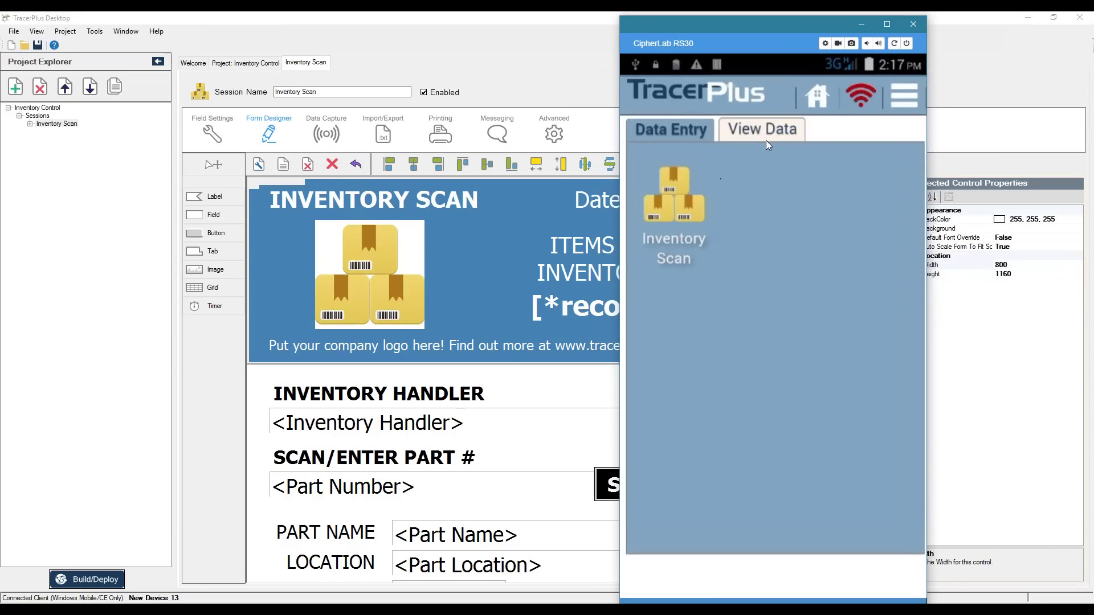
View the saved Inventory Scan records on the device, examining every column through to Date Scanned.
left_click(766, 141)
left_click(681, 189)
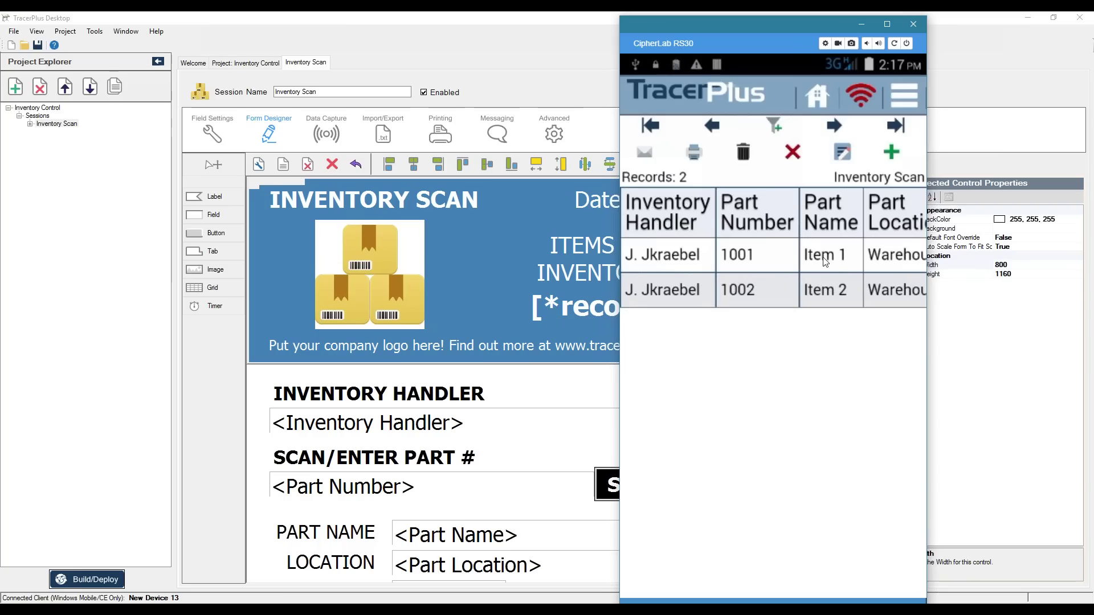
left_click_drag(782, 269, 761, 284)
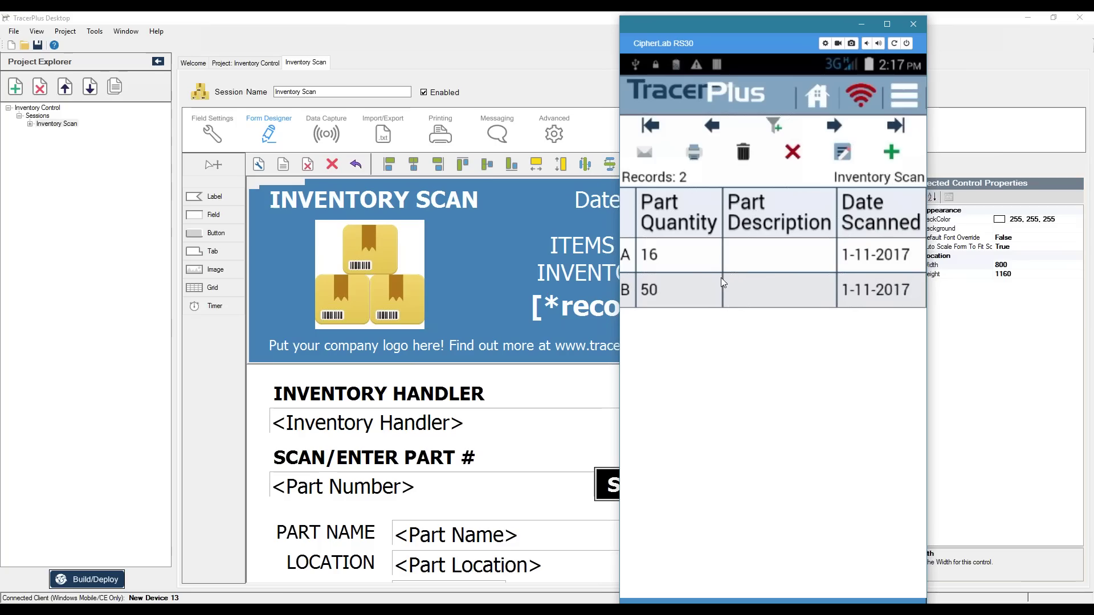
left_click_drag(720, 278, 797, 275)
left_click_drag(732, 293, 812, 285)
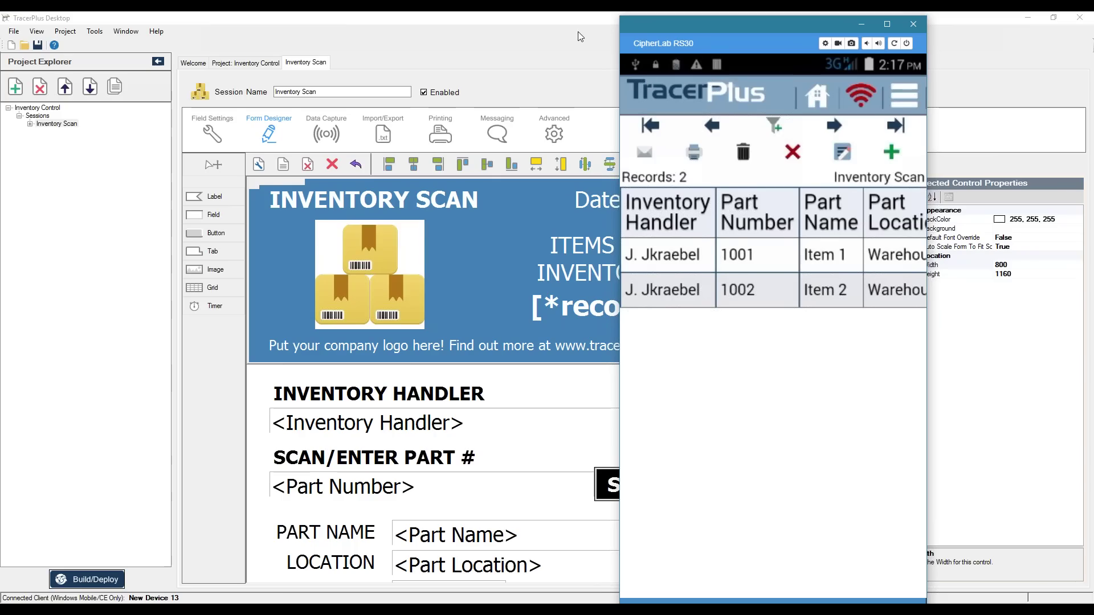
Return to TracerPlus Desktop and create a new project, saving the changes to the Inventory Control project.
left_click(862, 24)
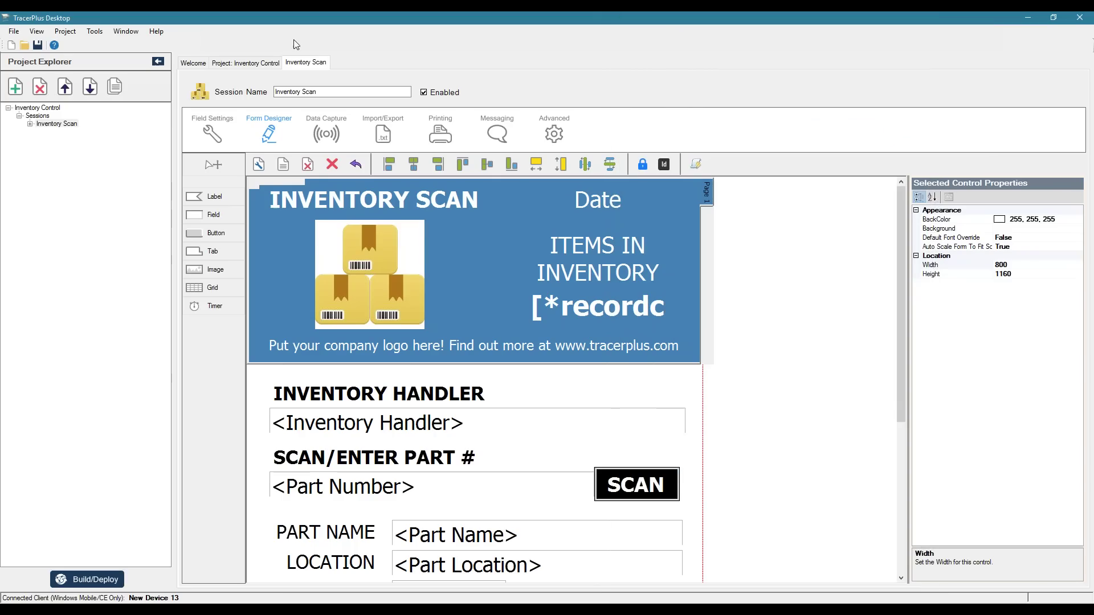
left_click(205, 64)
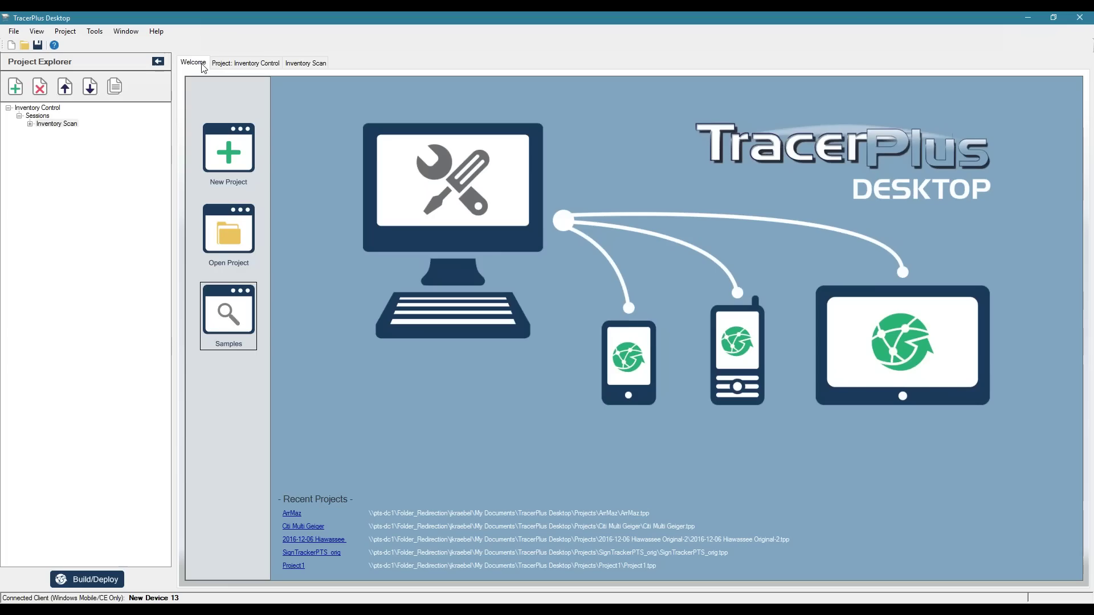
left_click(228, 154)
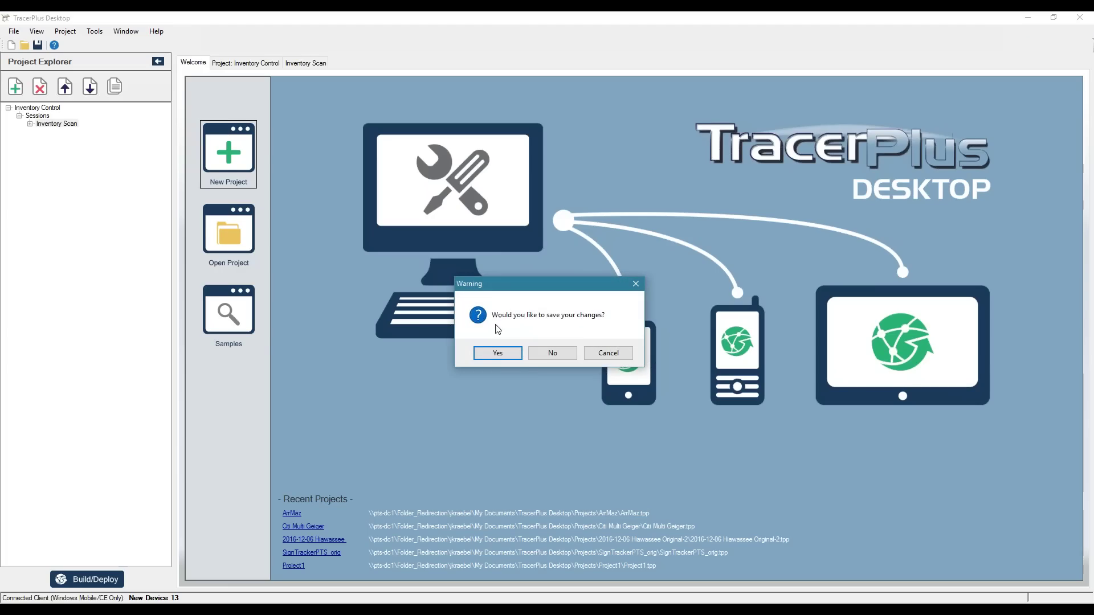
left_click(497, 354)
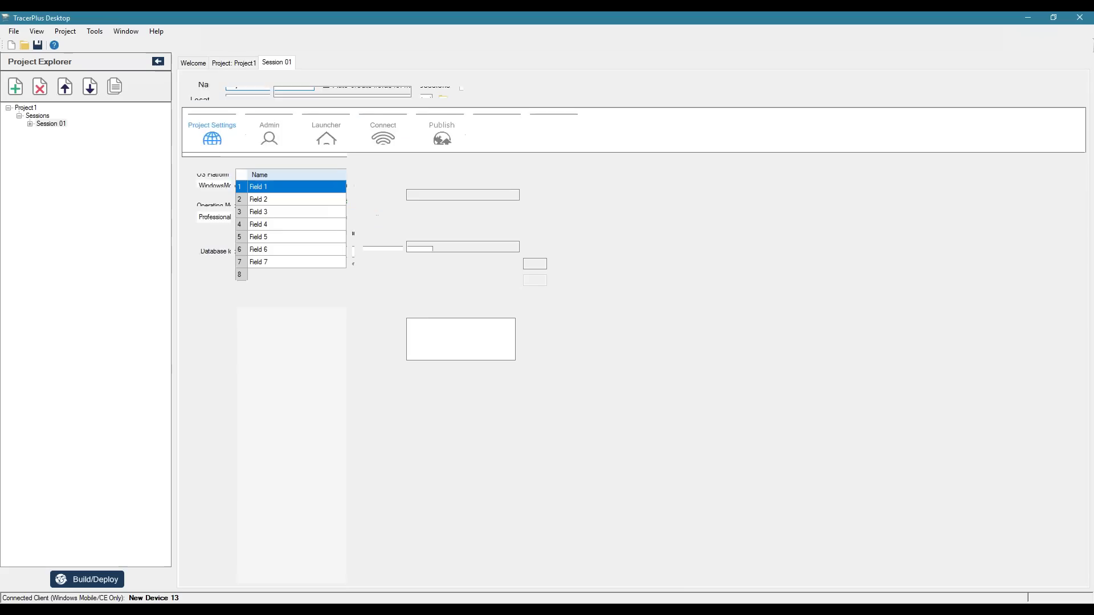
Name the new project Inventory Scan and set its OS platform to Android.
left_click(237, 64)
left_click_drag(267, 86, 227, 87)
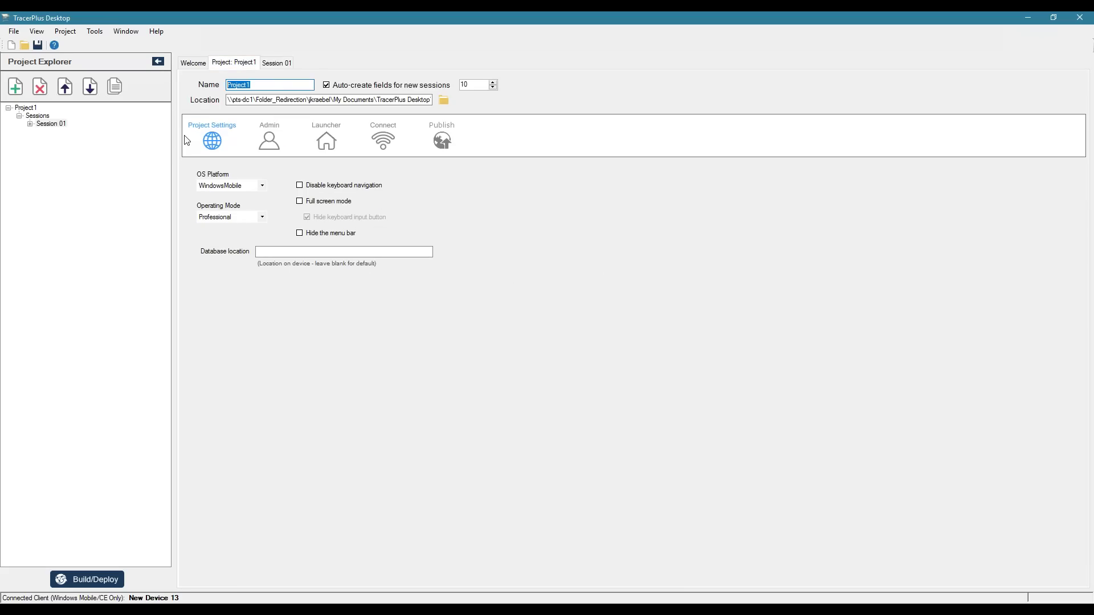
type("In")
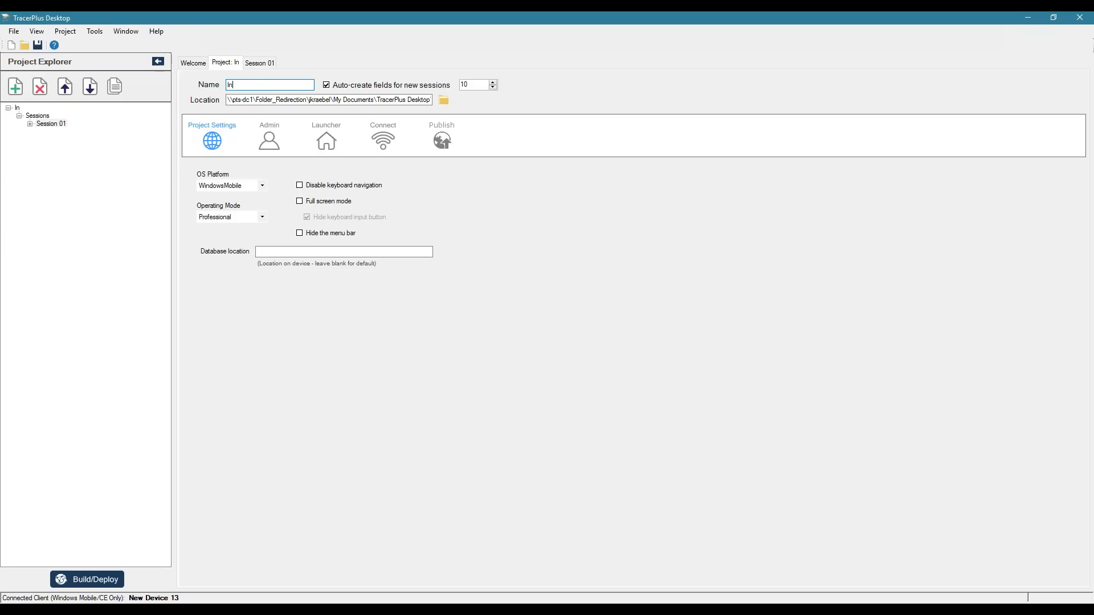
type("ventory Scan")
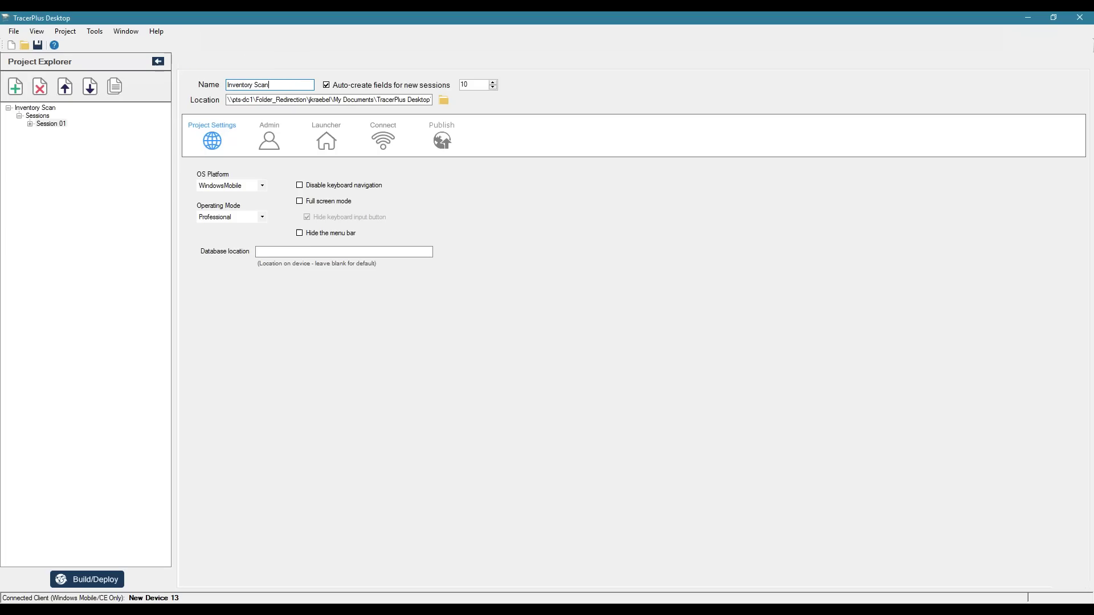
key("Tab")
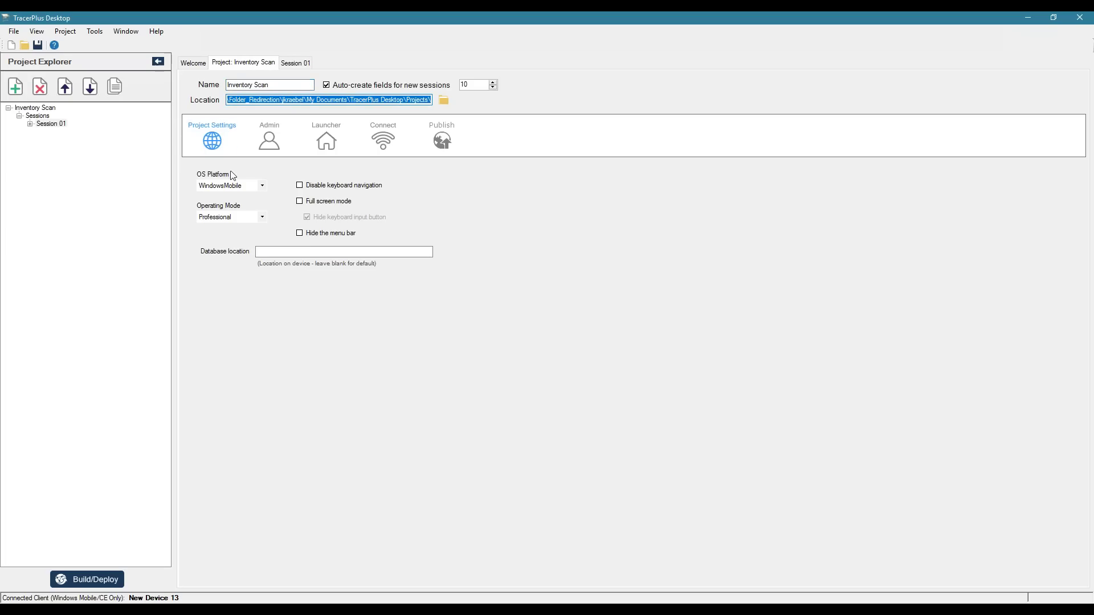
left_click(217, 185)
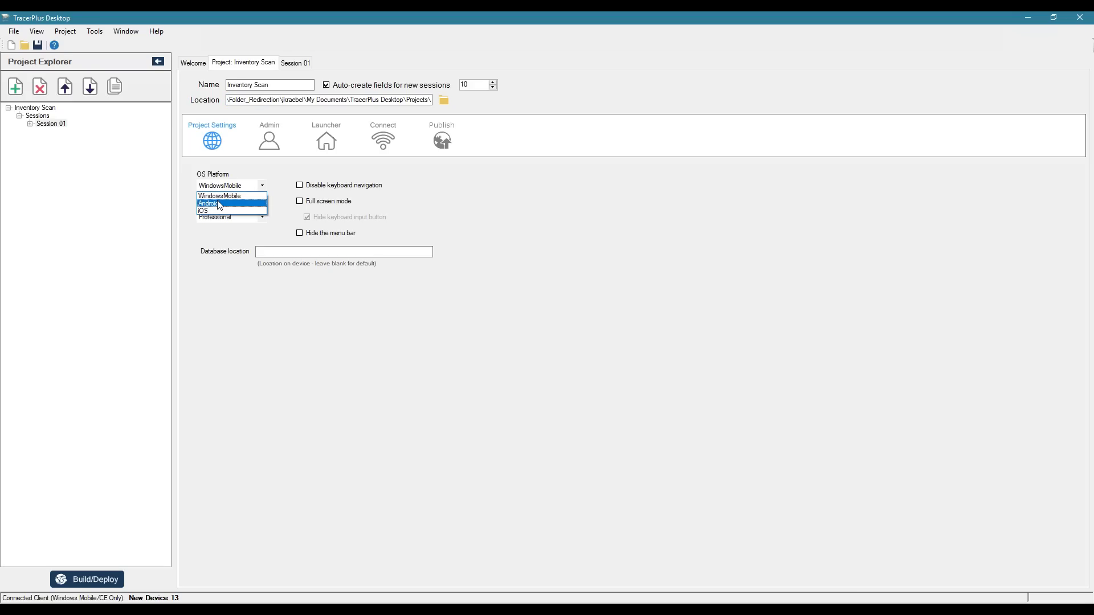
left_click(219, 203)
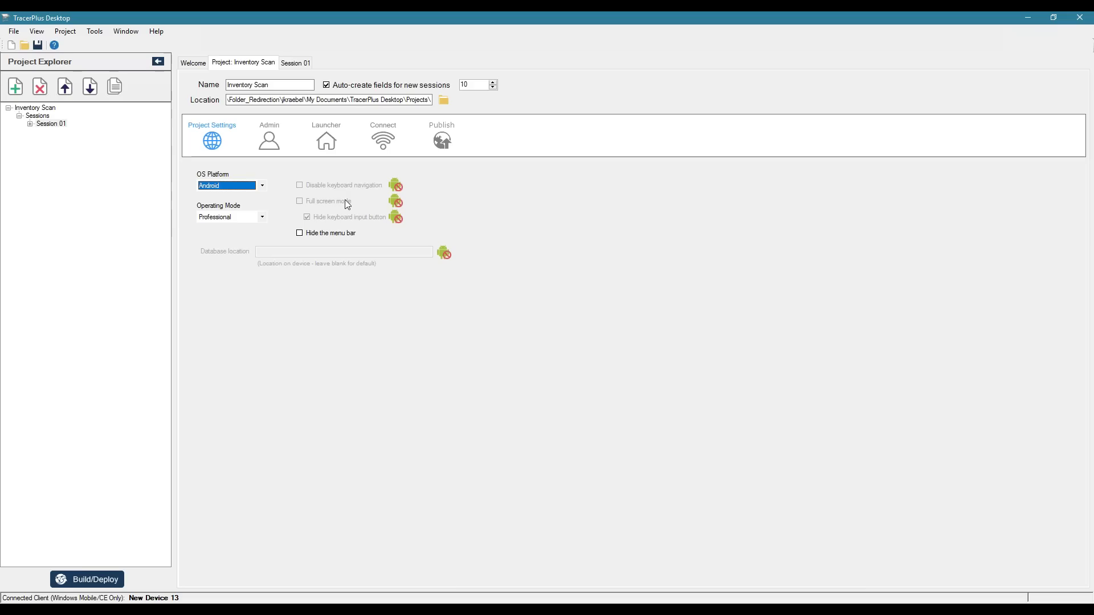
Review the project's Admin and Launcher settings and compare the launcher's Data Entry and View Data tabs on the device.
left_click(268, 138)
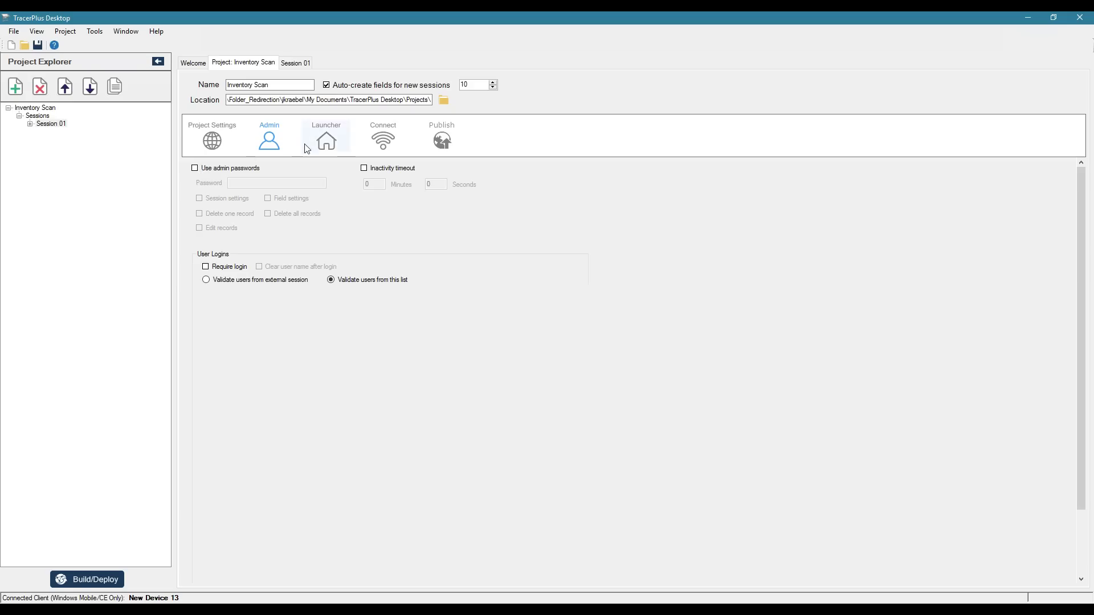
left_click(334, 143)
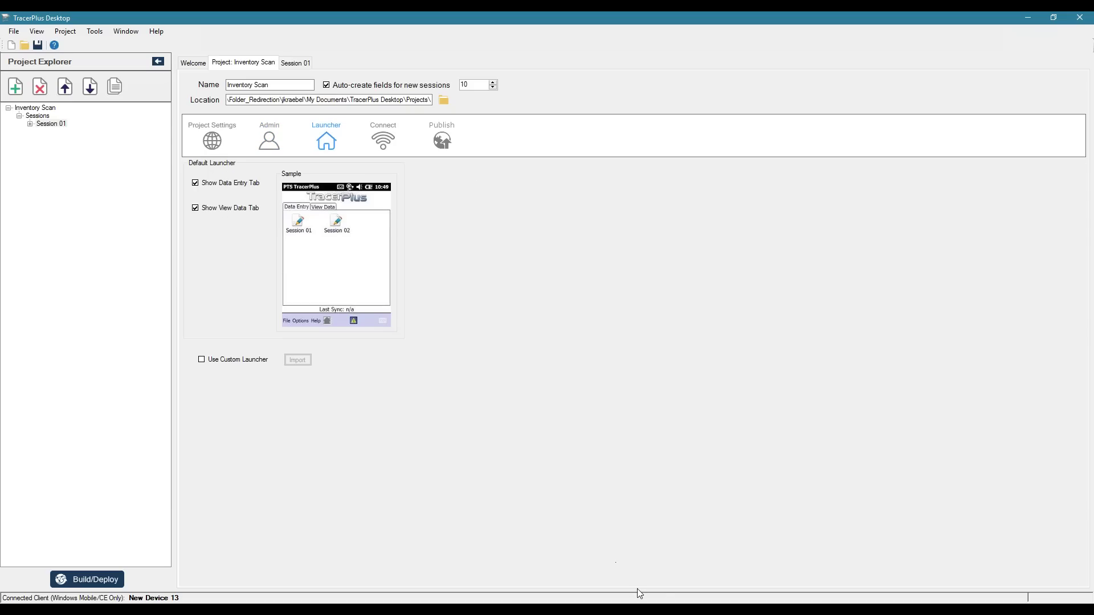
left_click(658, 607)
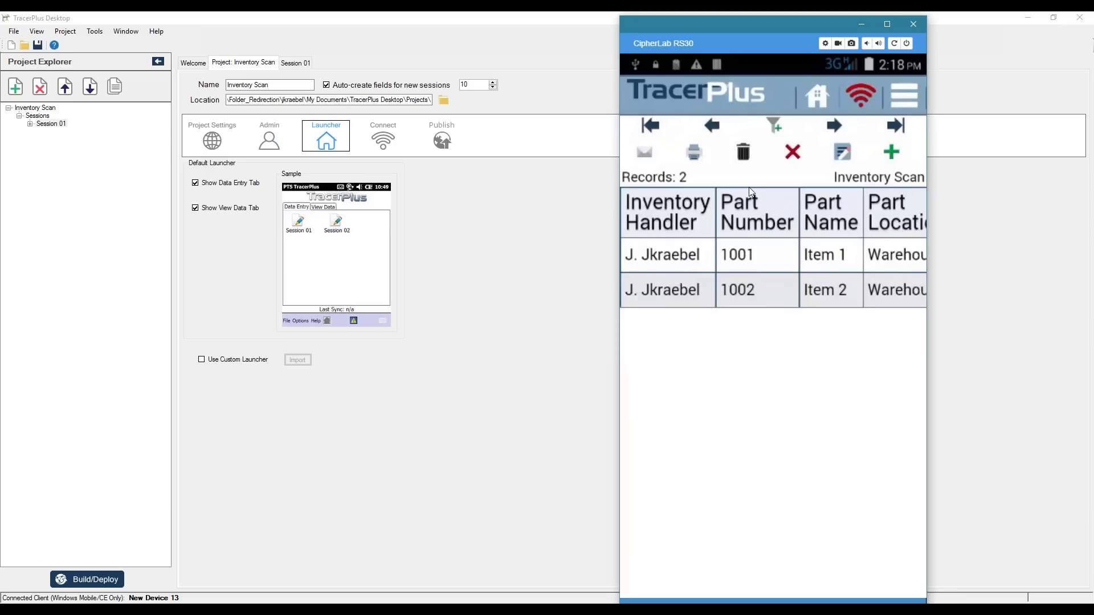
left_click(682, 601)
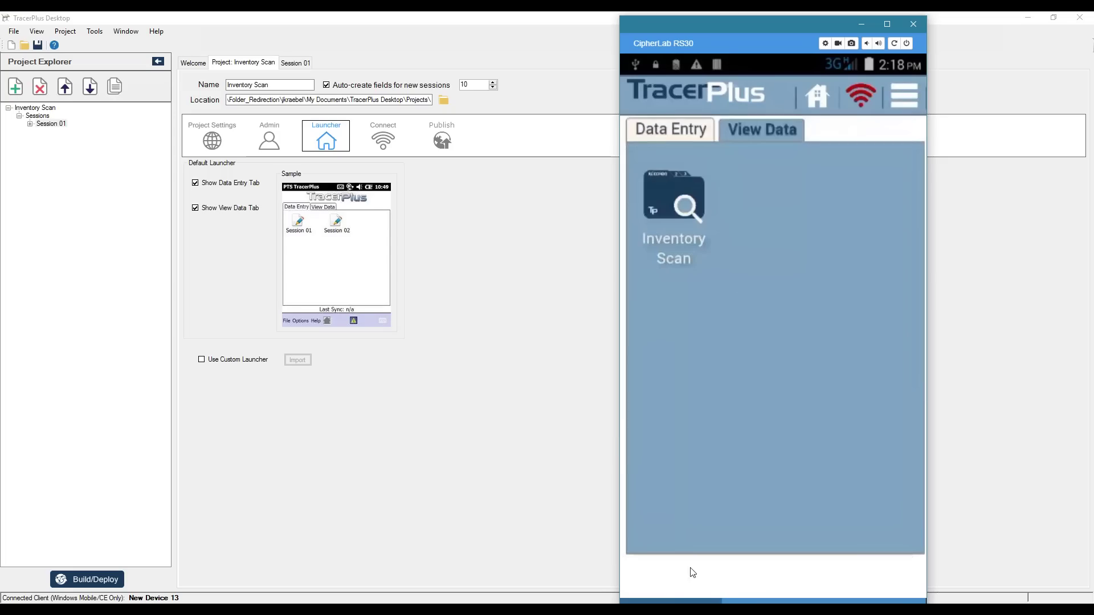
left_click(659, 134)
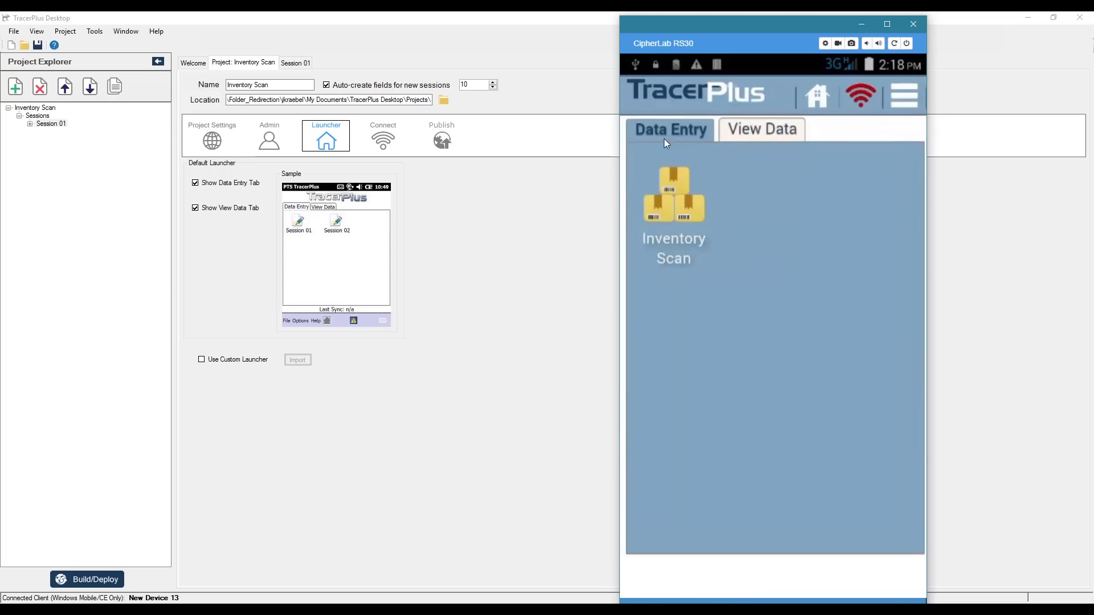
left_click(744, 130)
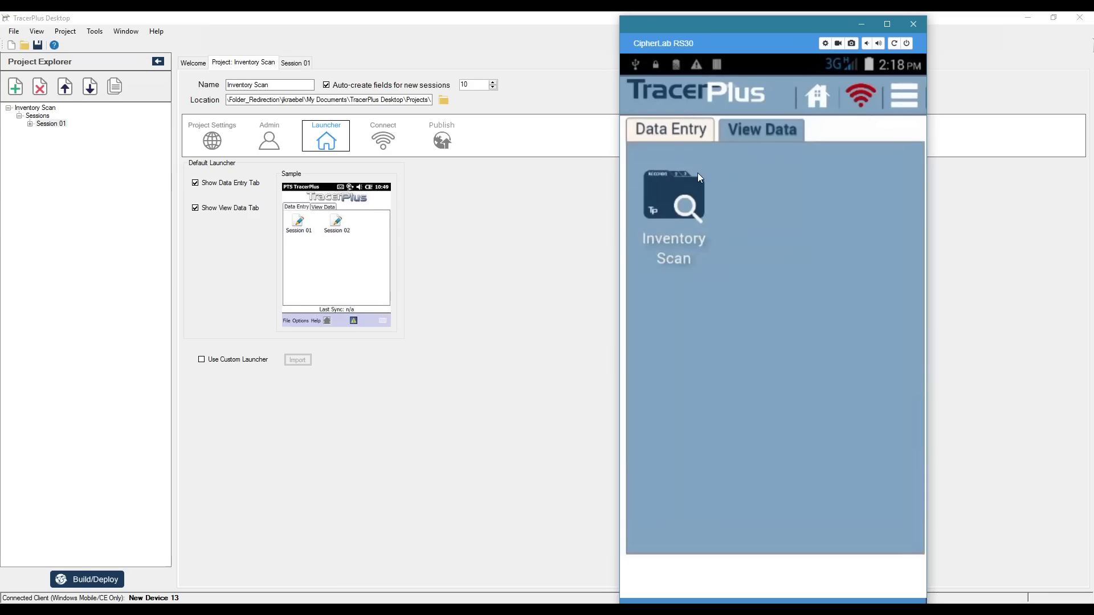
left_click(685, 137)
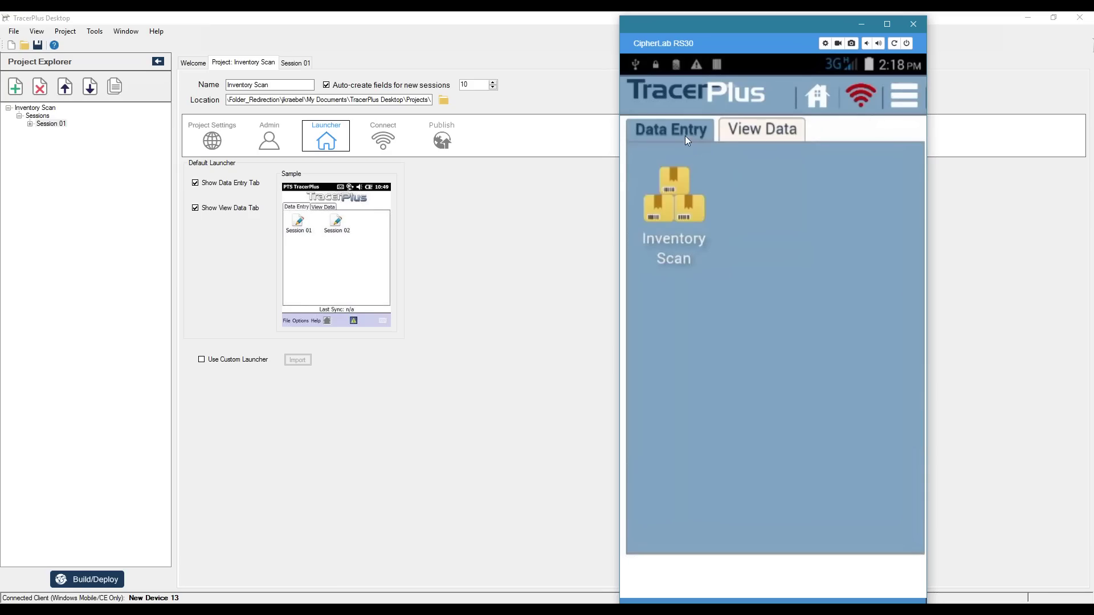
Hide the View Data tab in the project's default launcher and show it again.
left_click(188, 208)
left_click(196, 208)
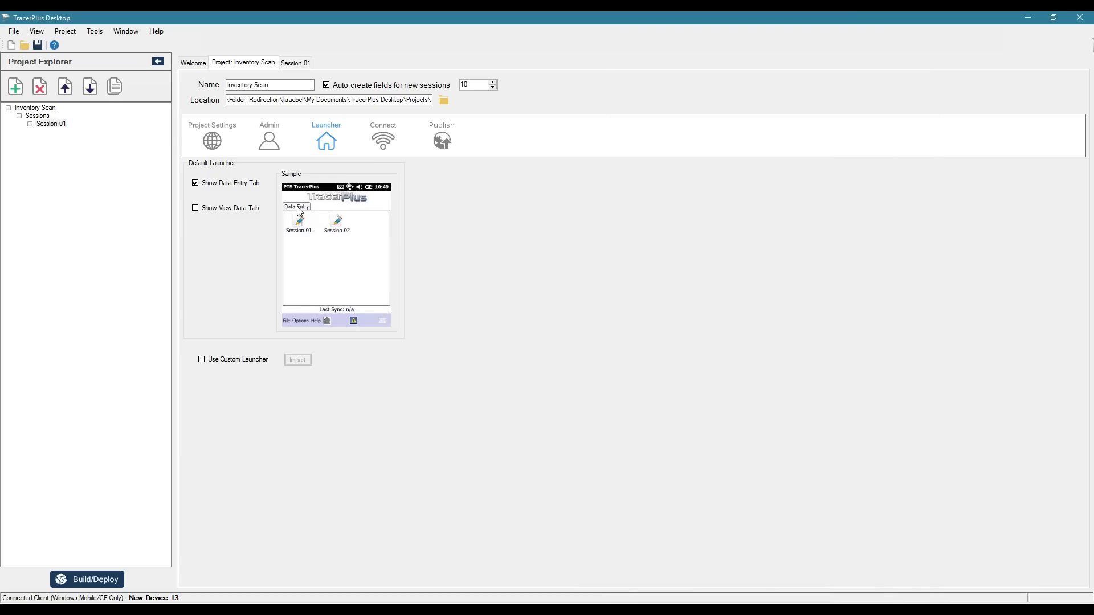
left_click(195, 208)
View the project's Connect settings and rename Session 01 to Inventory Scan.
left_click(381, 147)
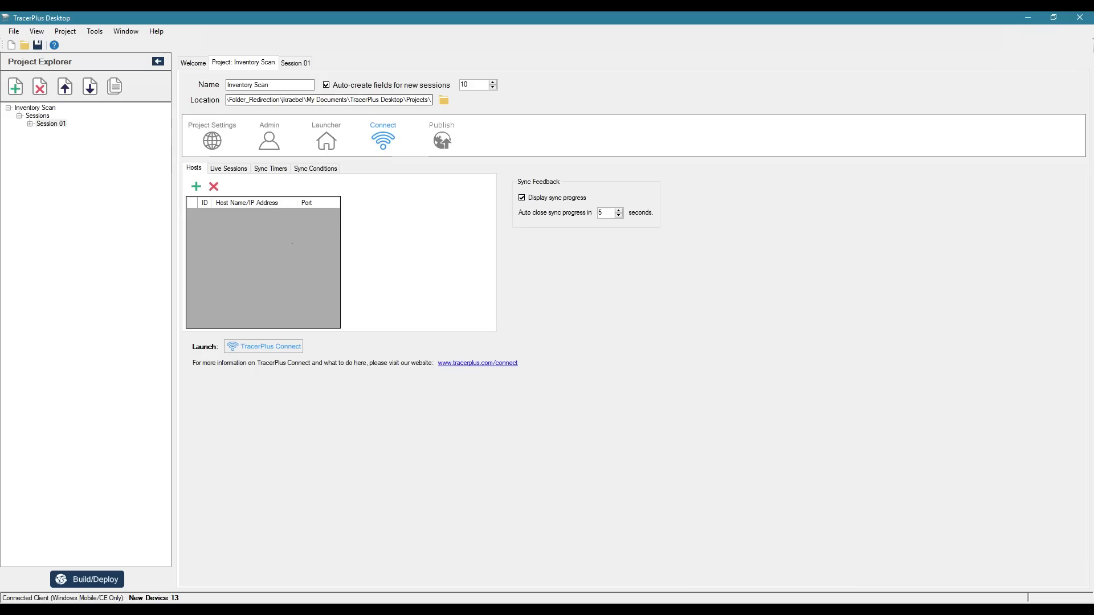
left_click(297, 64)
left_click(329, 92)
left_click_drag(329, 92, 268, 97)
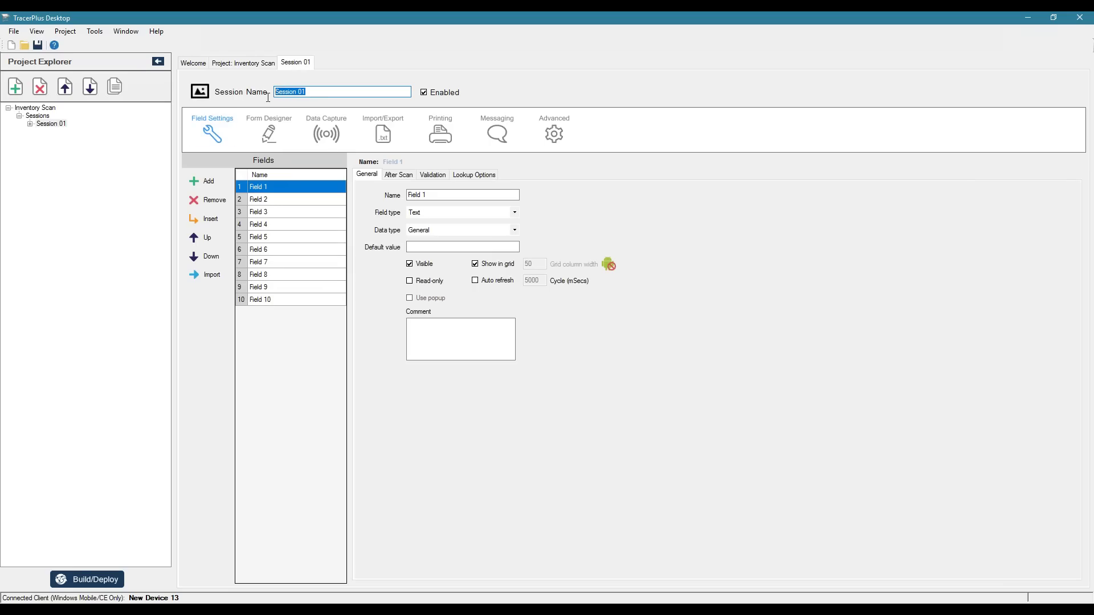
type("Inven")
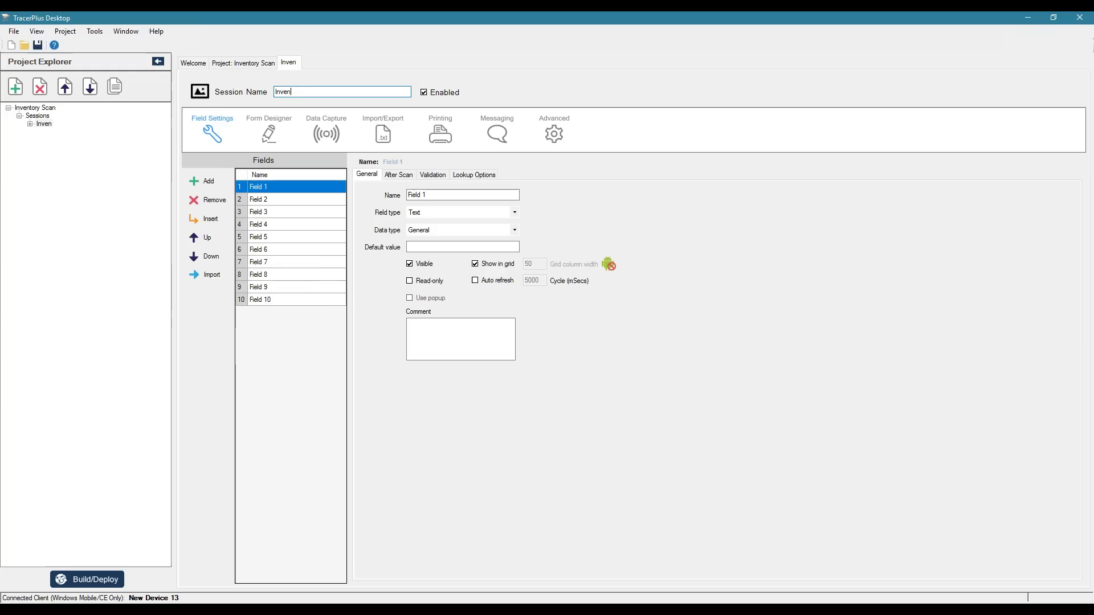
type("tory")
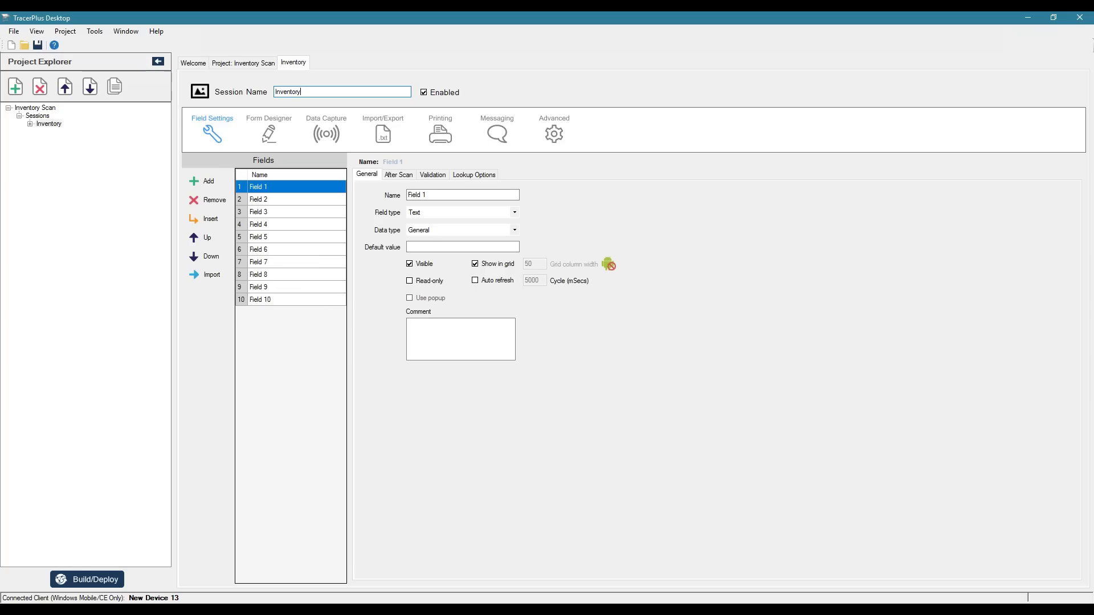
type(" Scan")
key("Tab")
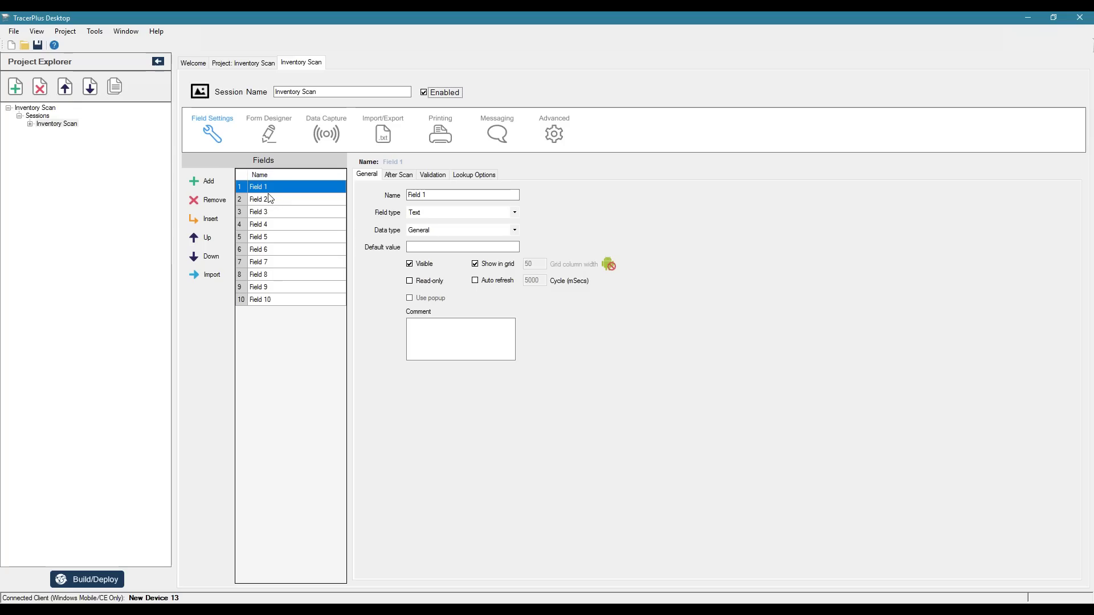
Rename the first three fields of the Inventory Scan session as Scan Date, Part # and Qty.
left_click(273, 192)
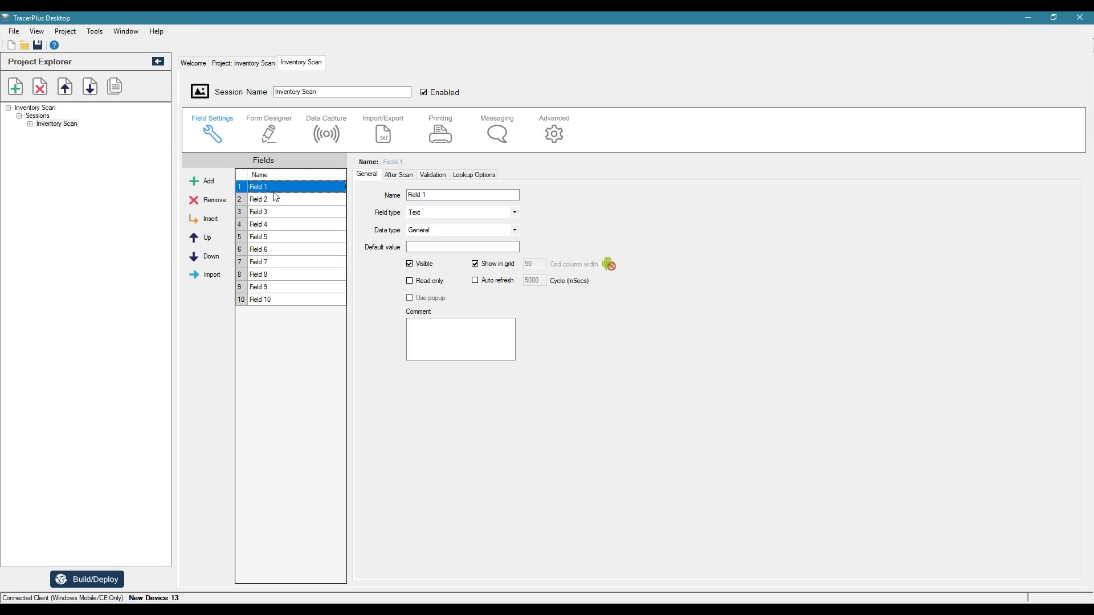
key("F2")
type("D")
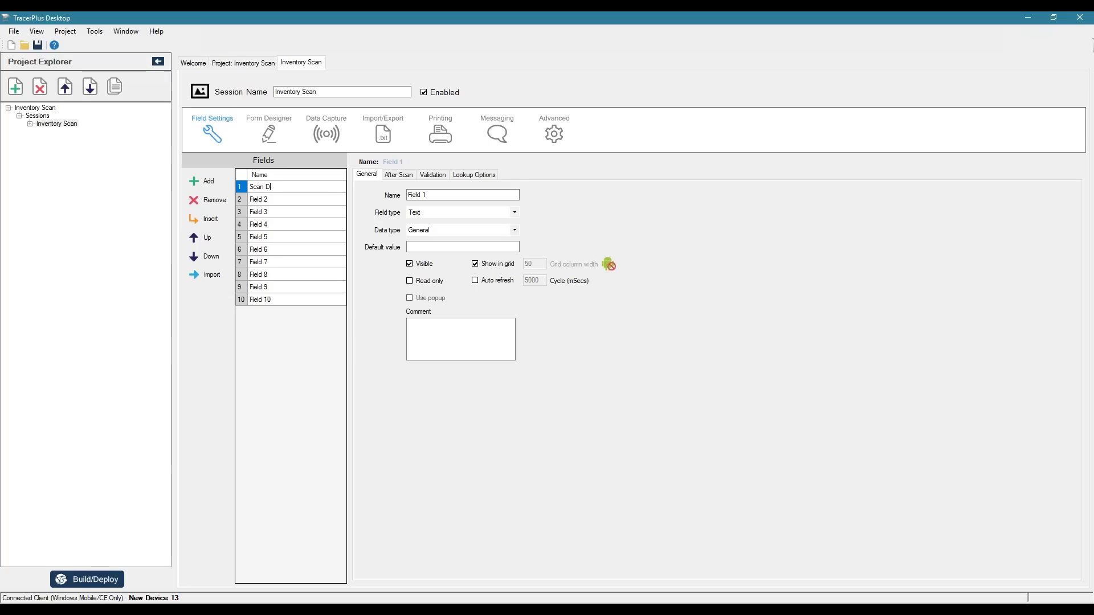
type("atee")
key("Return")
key("Down")
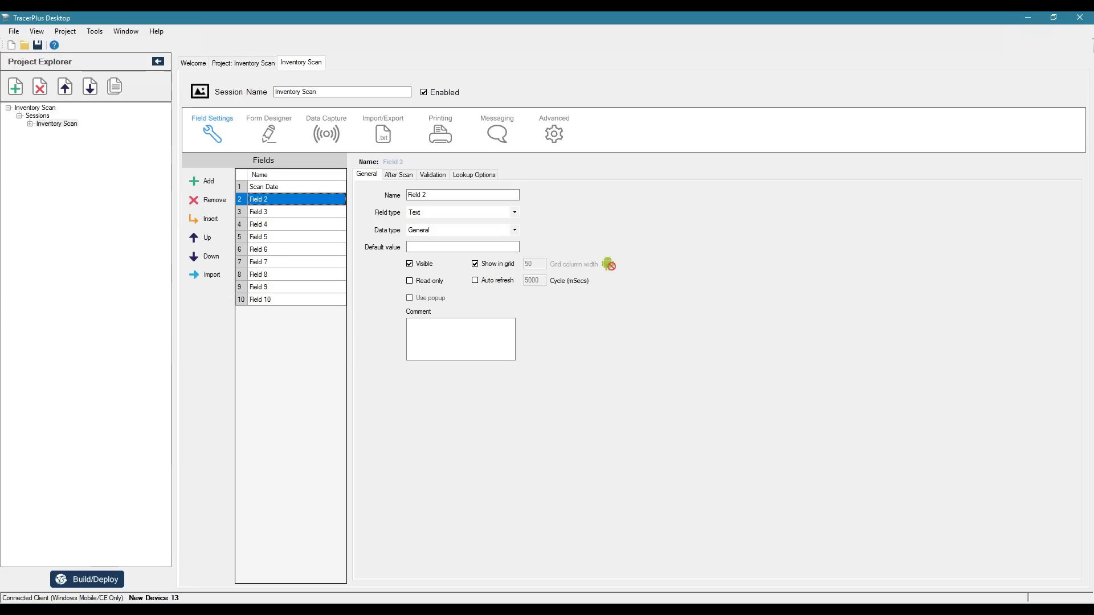
type("Part #")
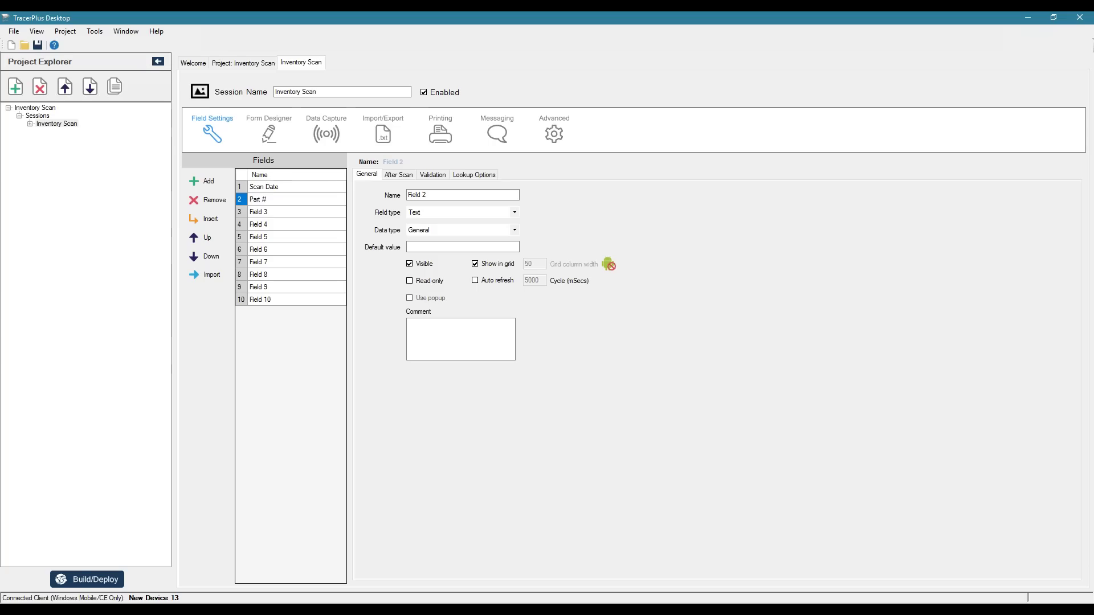
key("Down")
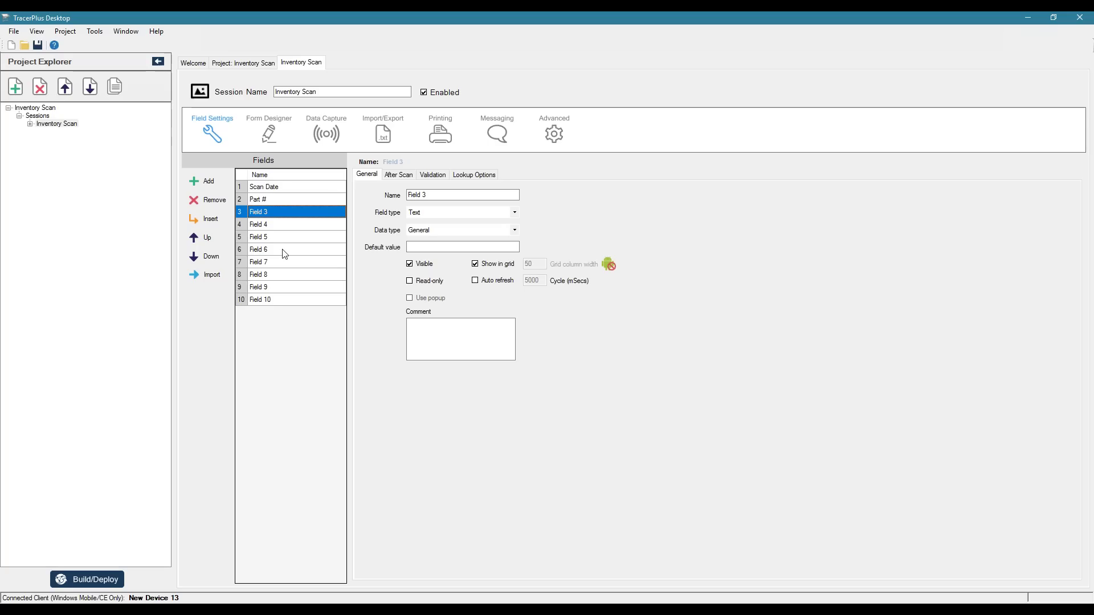
type("Qty")
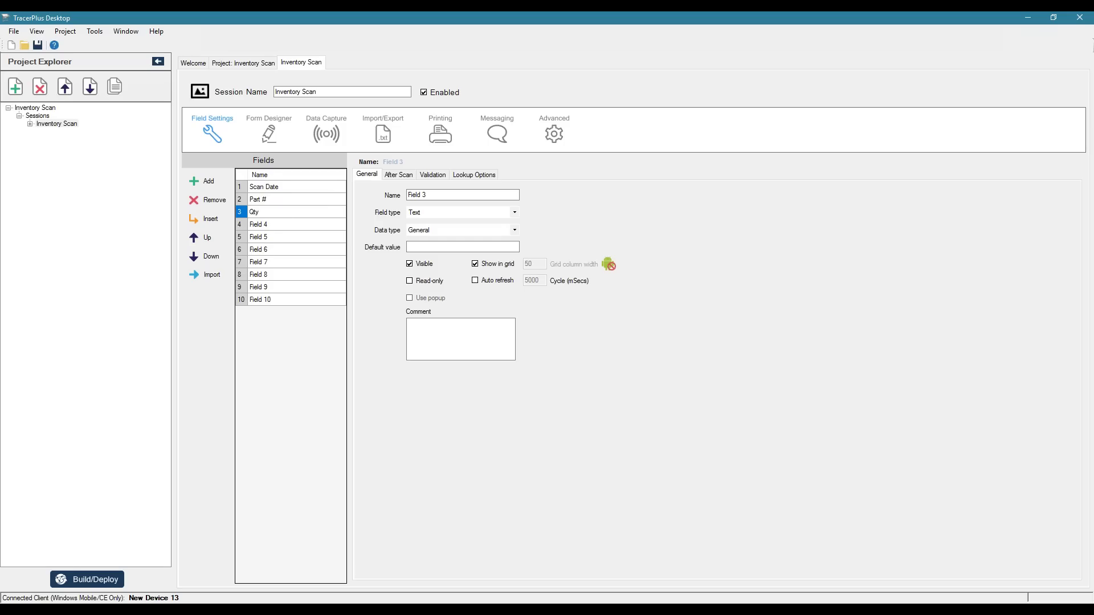
Remove the unused fields, Field 4 through Field 10, from the session.
left_click(296, 224)
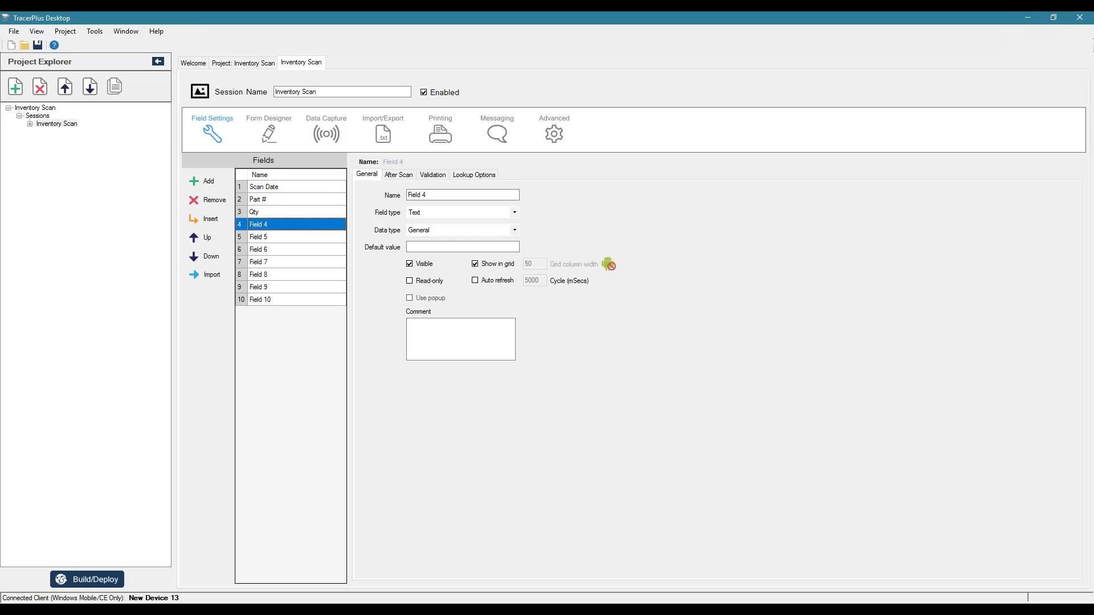
left_click(220, 200)
left_click(220, 200)
left_click(220, 201)
left_click(220, 200)
left_click(220, 201)
left_click(220, 201)
left_click(220, 200)
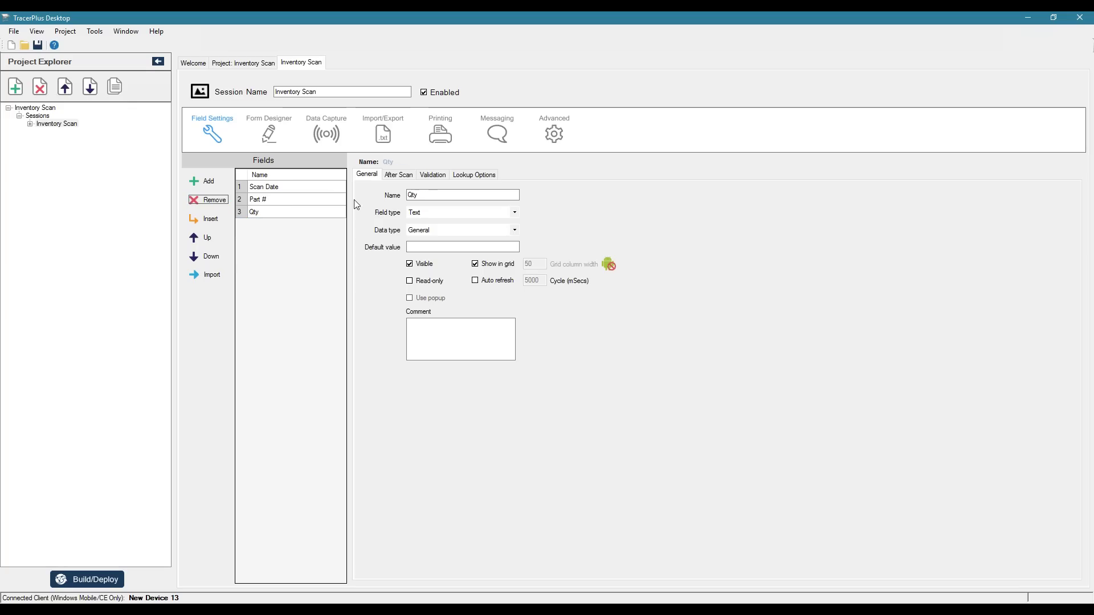
Keep the Scan Date field's type as Text and set its data type to DateTime.
left_click(262, 188)
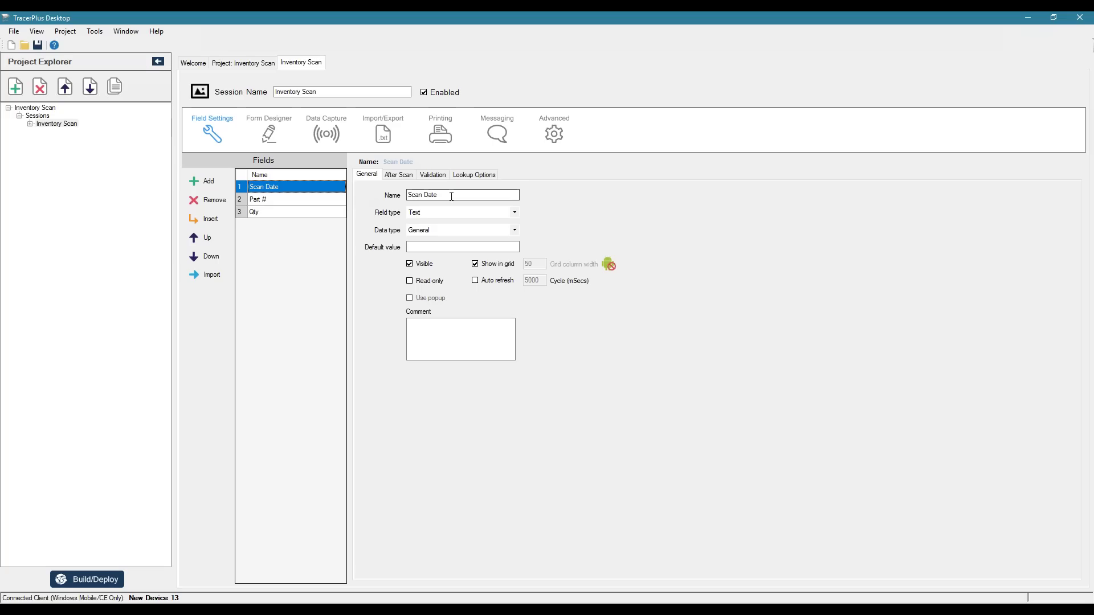
left_click(448, 212)
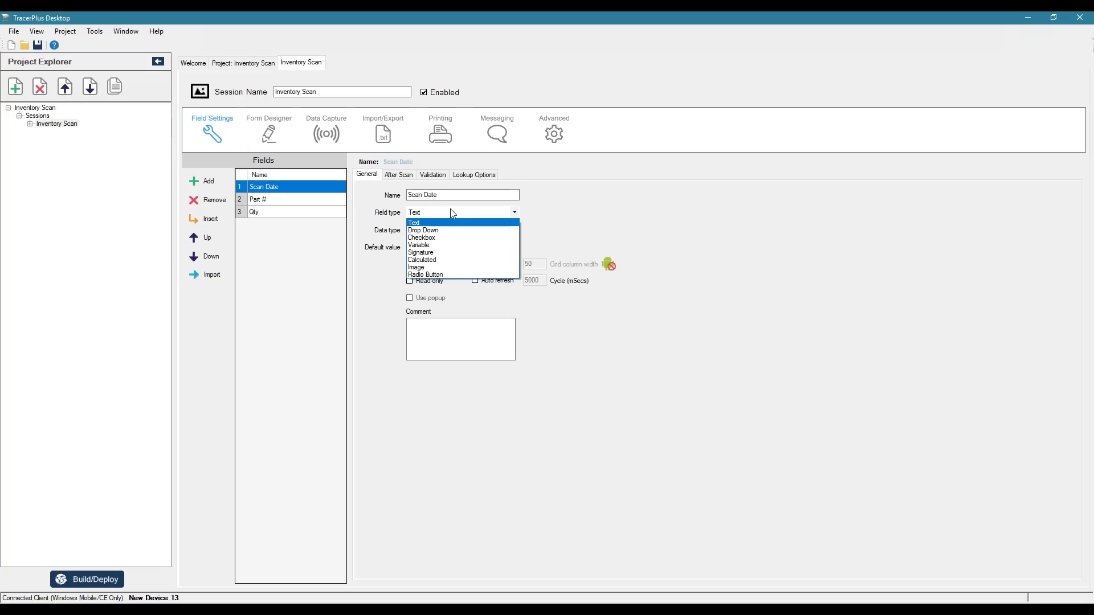
left_click(450, 212)
left_click(414, 234)
left_click(412, 239)
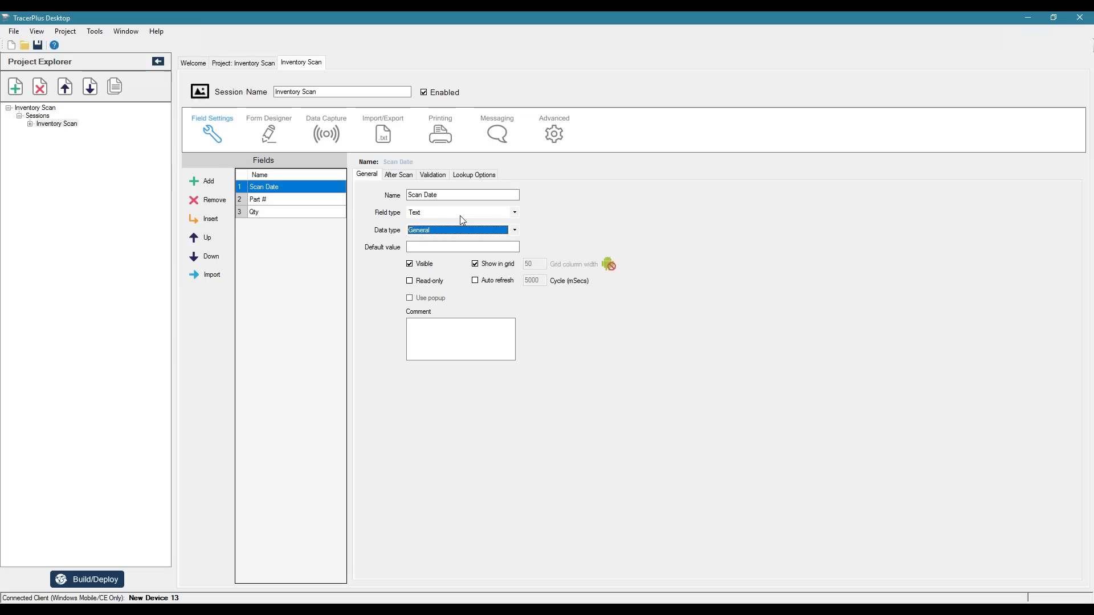
left_click(427, 231)
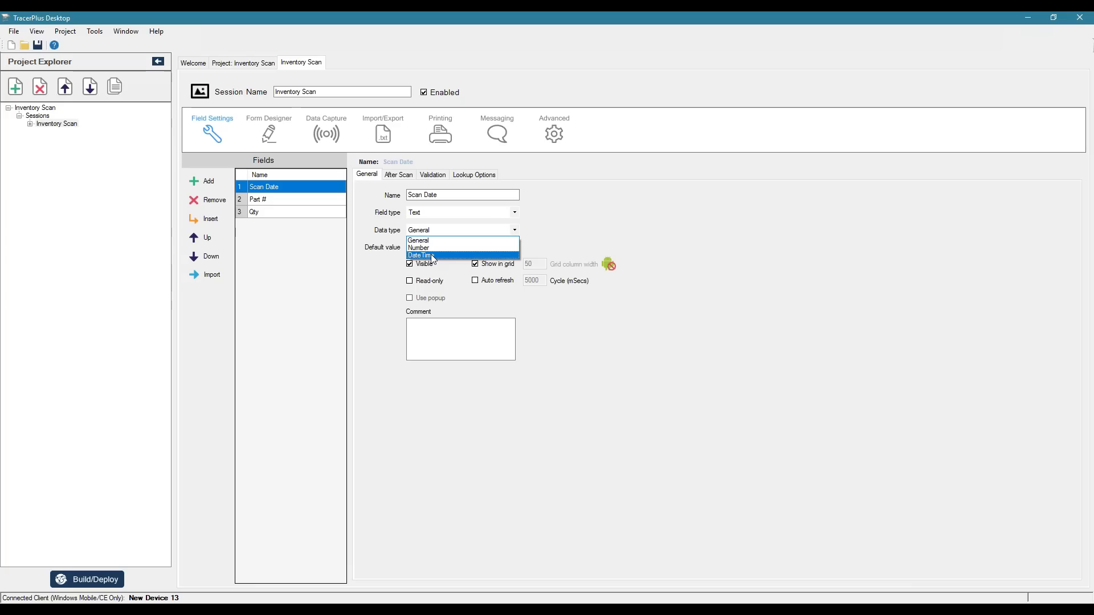
left_click(433, 256)
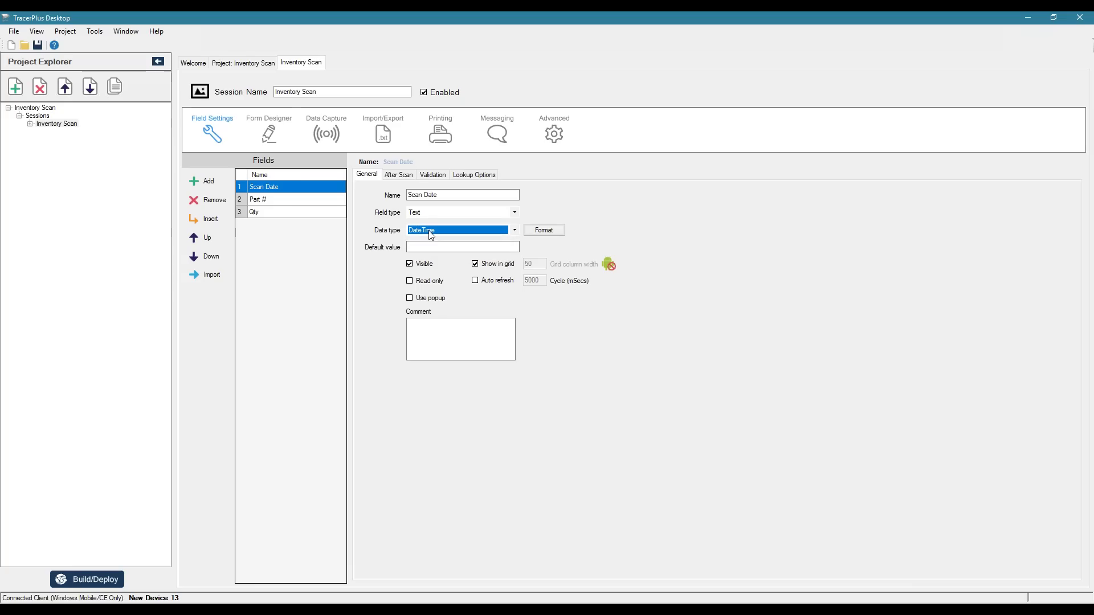
Set the Scan Date field's date format to M/dd/yyyy without a time format and make the field read-only.
left_click(542, 230)
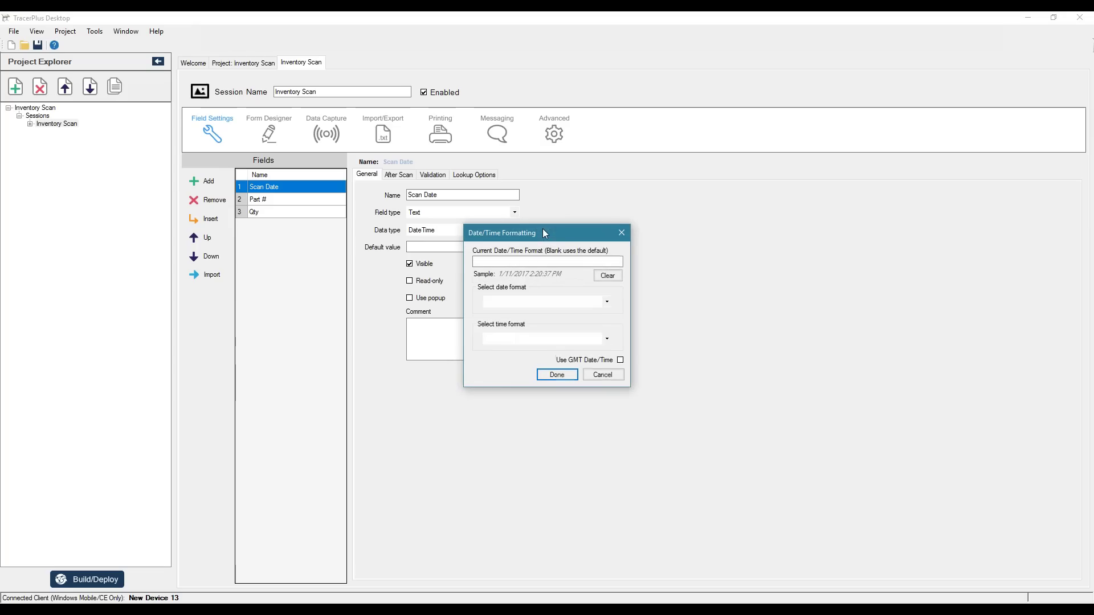
left_click(607, 301)
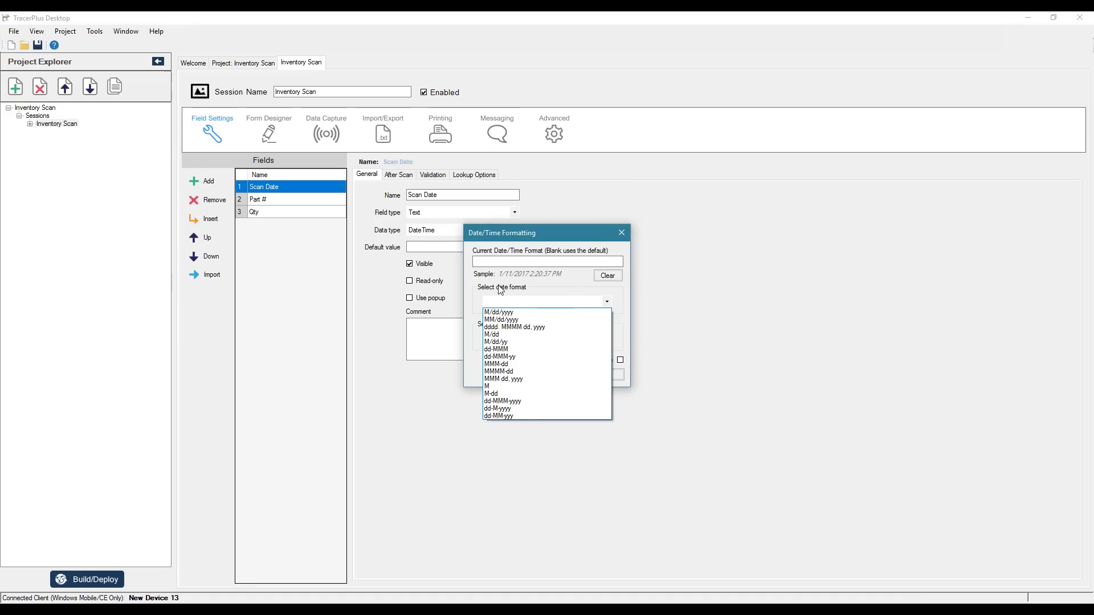
left_click(492, 261)
left_click(492, 261)
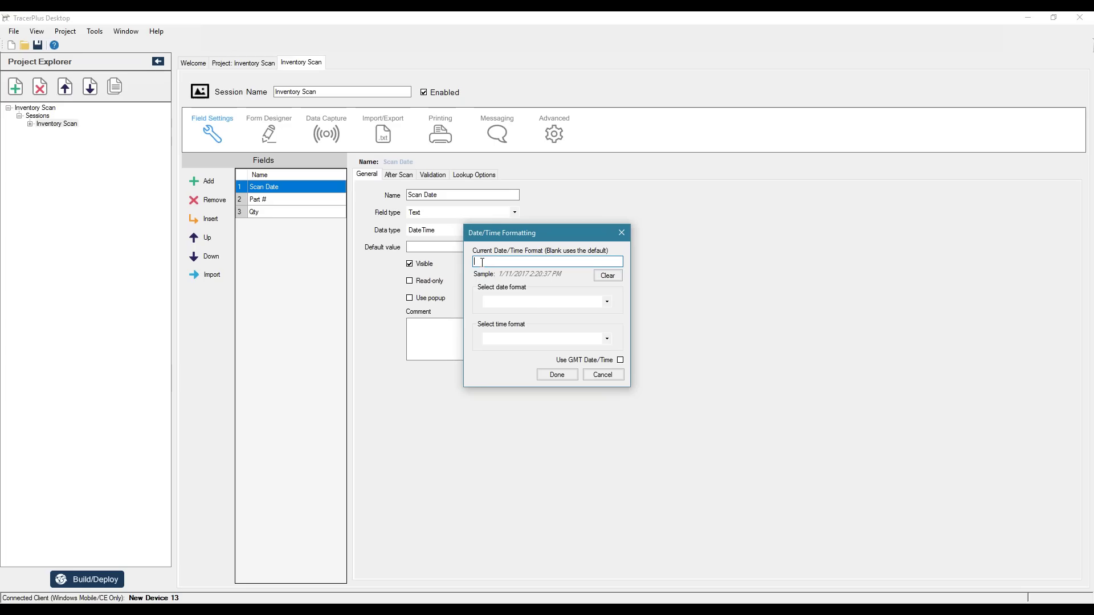
left_click(606, 303)
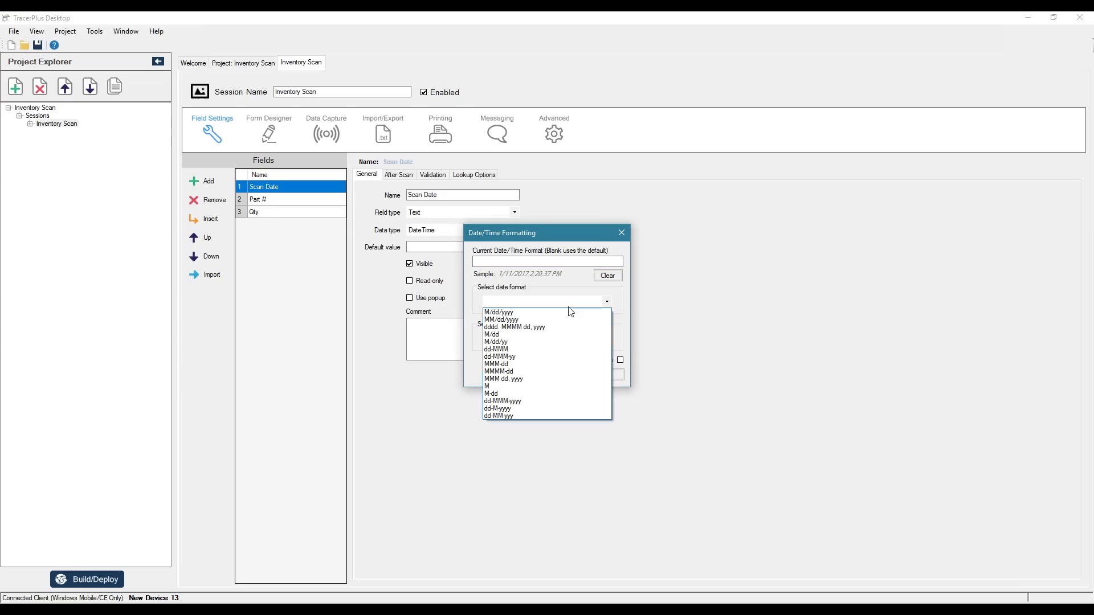
left_click(519, 312)
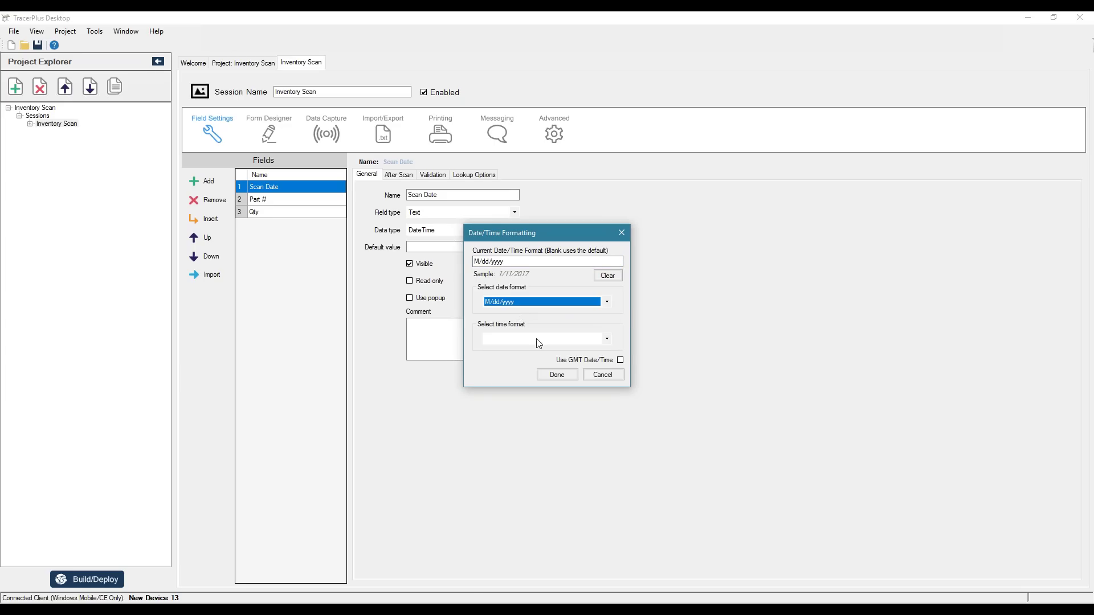
left_click(557, 374)
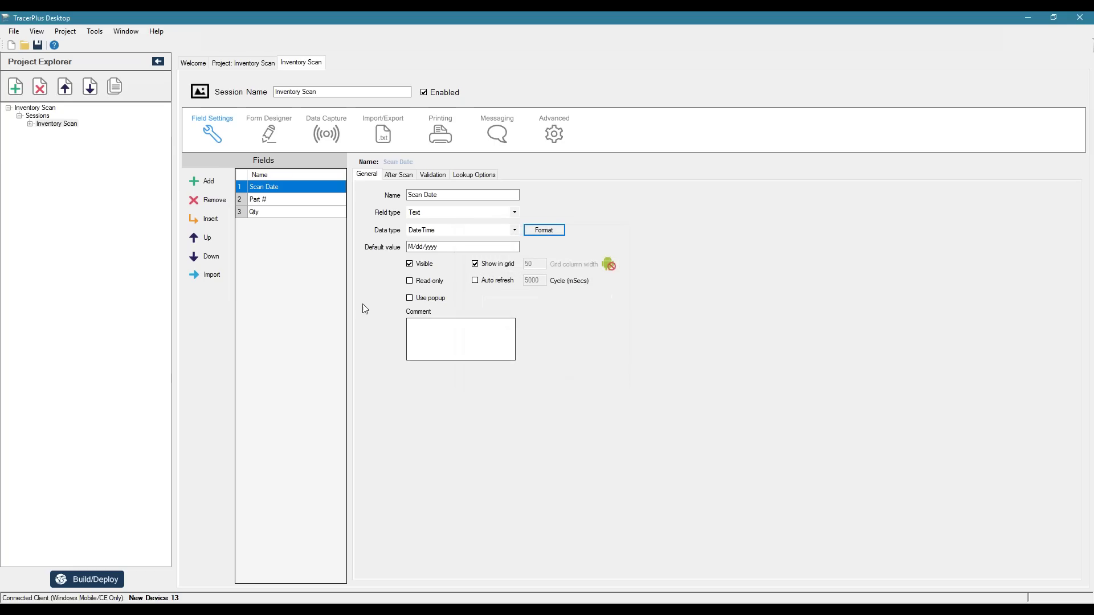
left_click(410, 281)
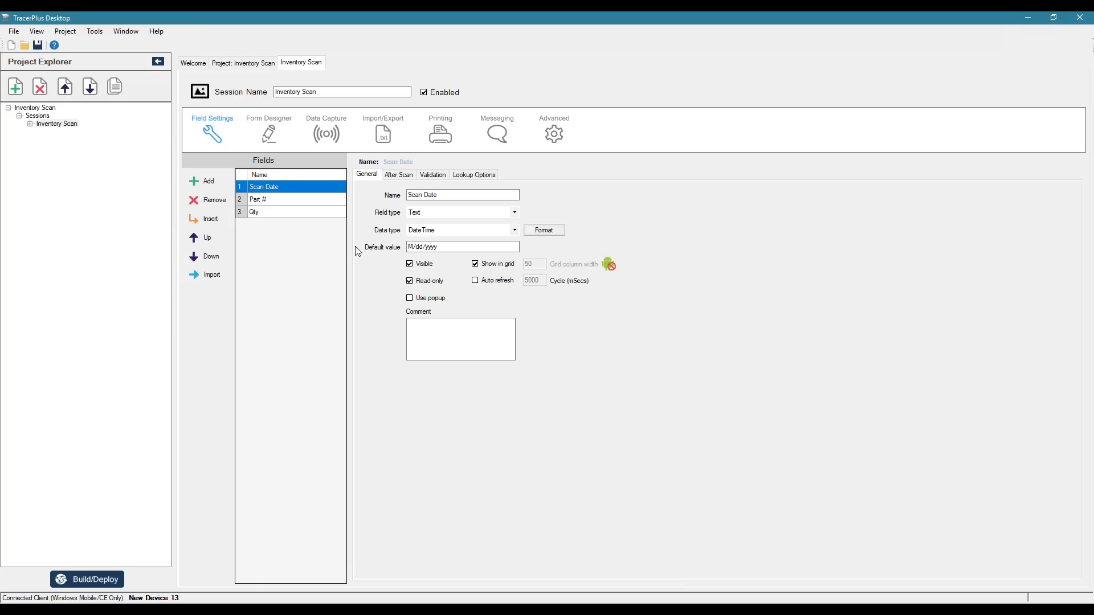
Review the available field types for the Part # field, keeping it as Text.
left_click(257, 201)
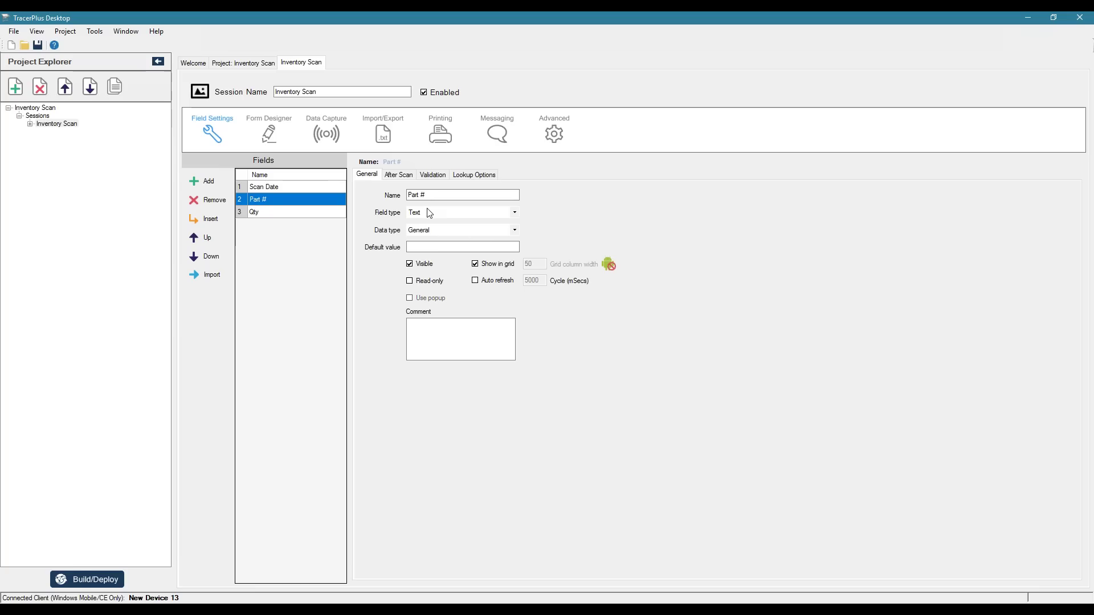
left_click(444, 214)
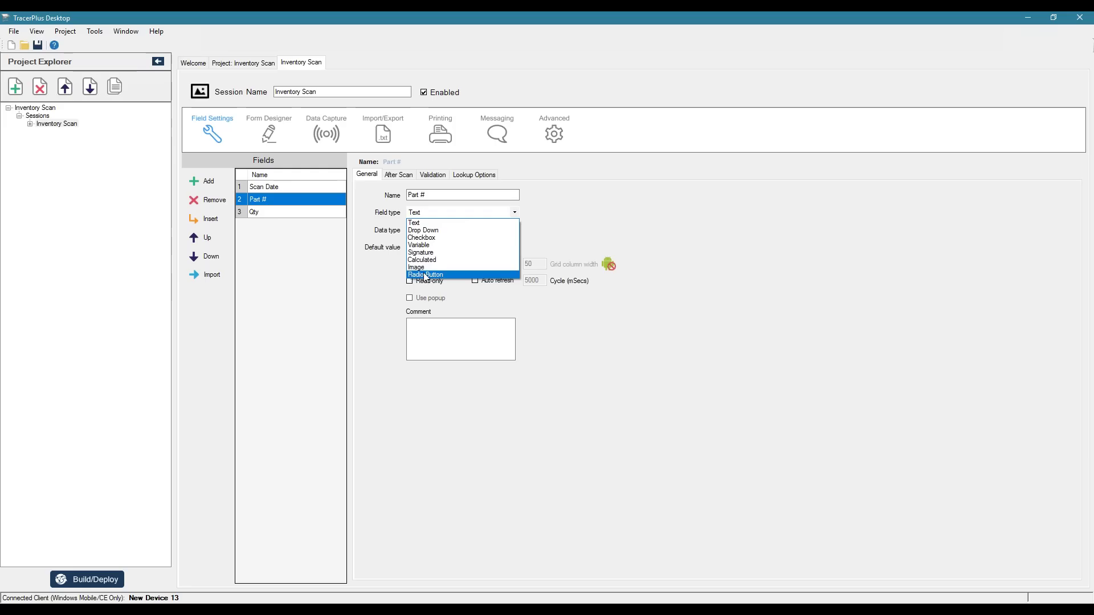
left_click(572, 228)
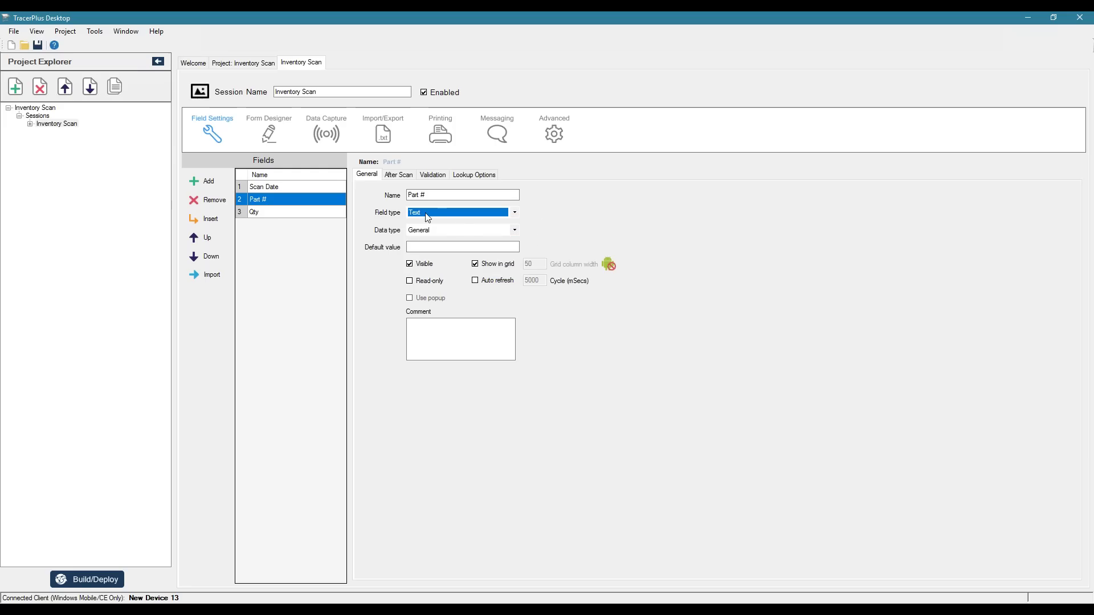
Change the Qty field to the Variable field type and set its variable type to Increment.
left_click(334, 215)
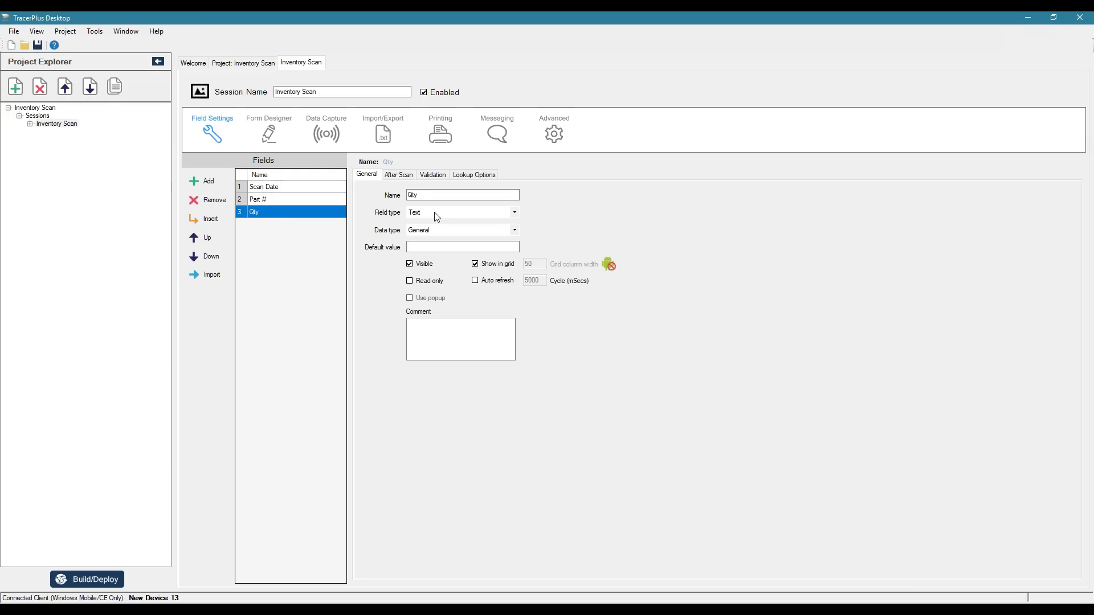
left_click(459, 214)
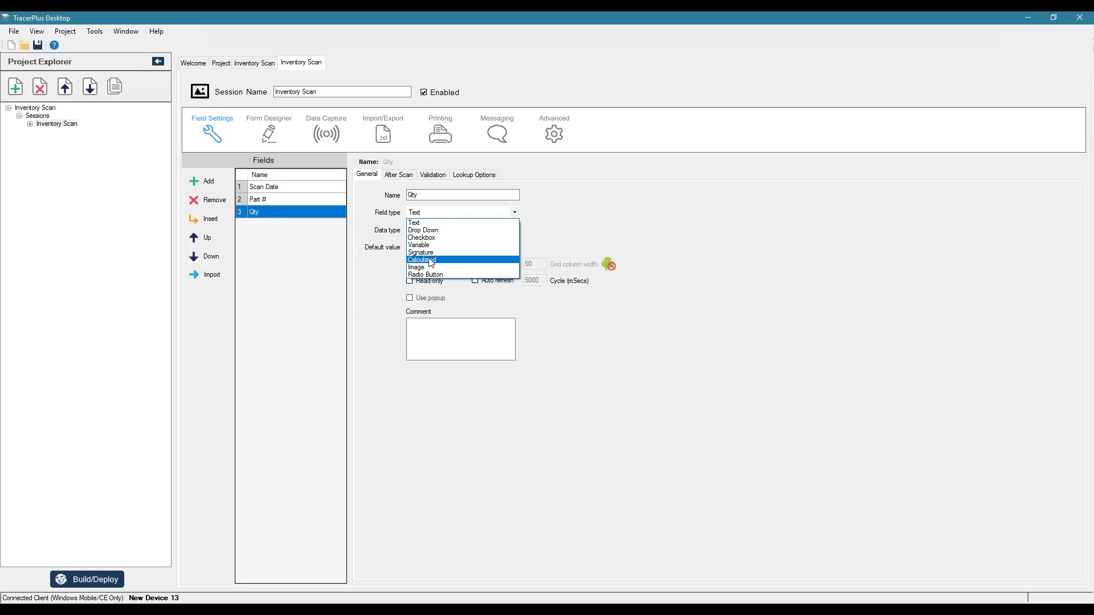
left_click(426, 245)
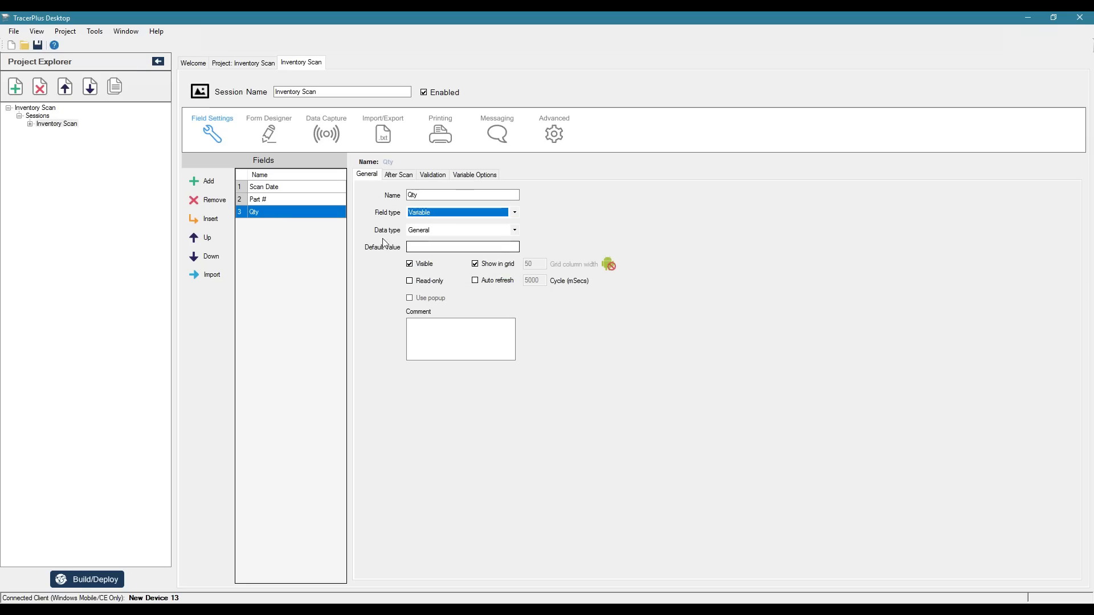
left_click(469, 177)
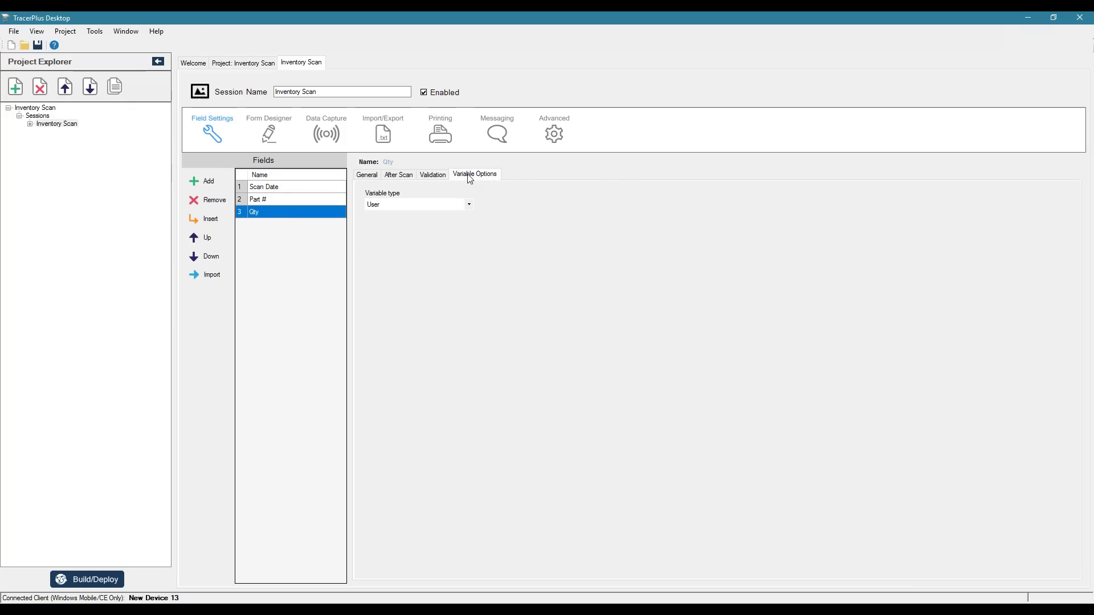
left_click(468, 205)
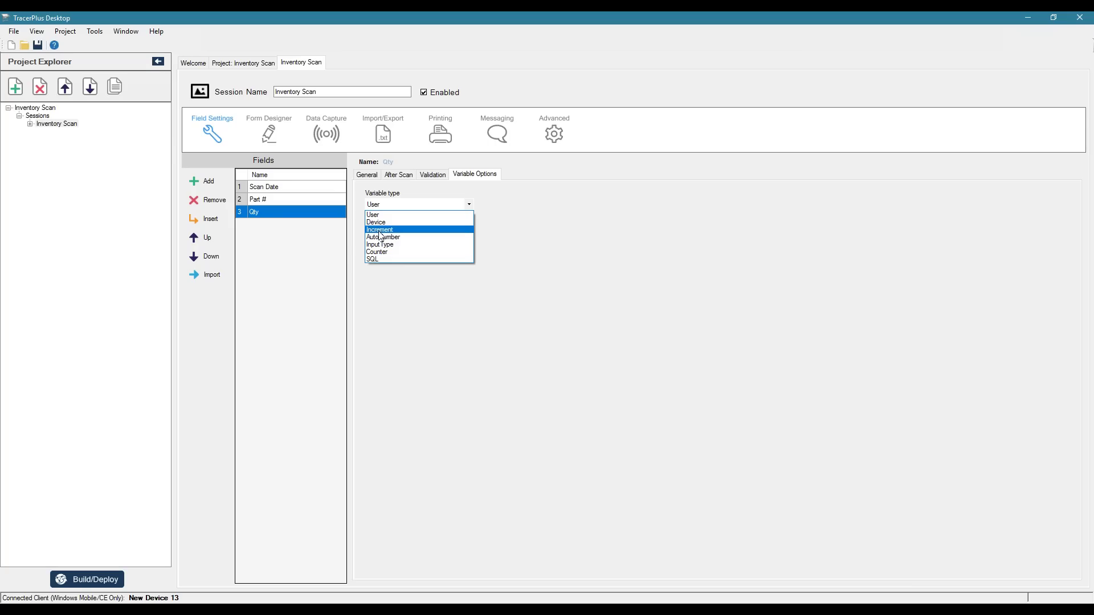
left_click(380, 231)
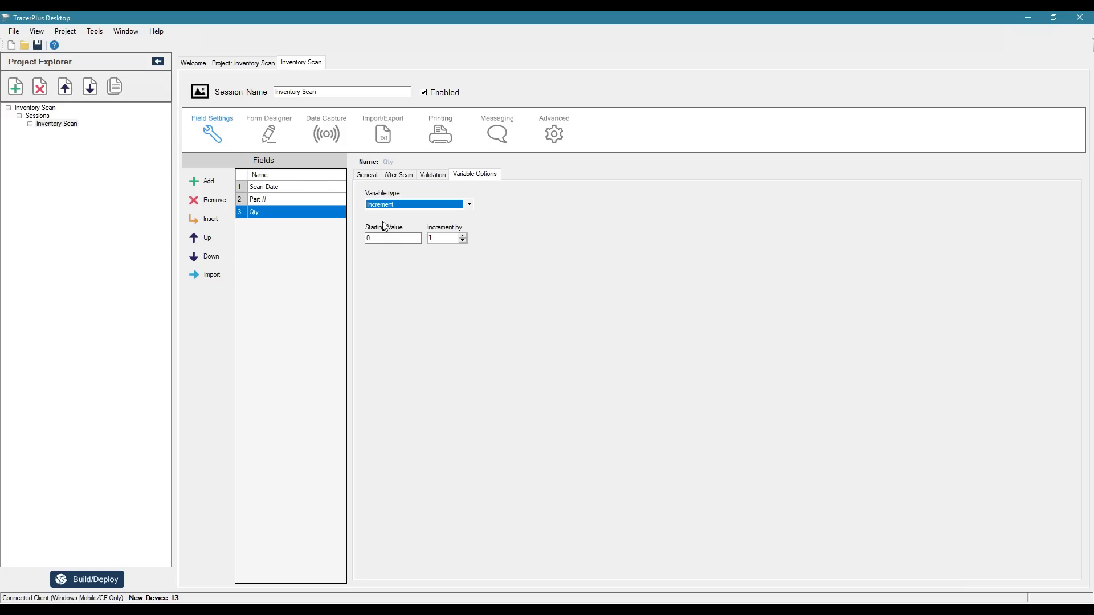
left_click(385, 237)
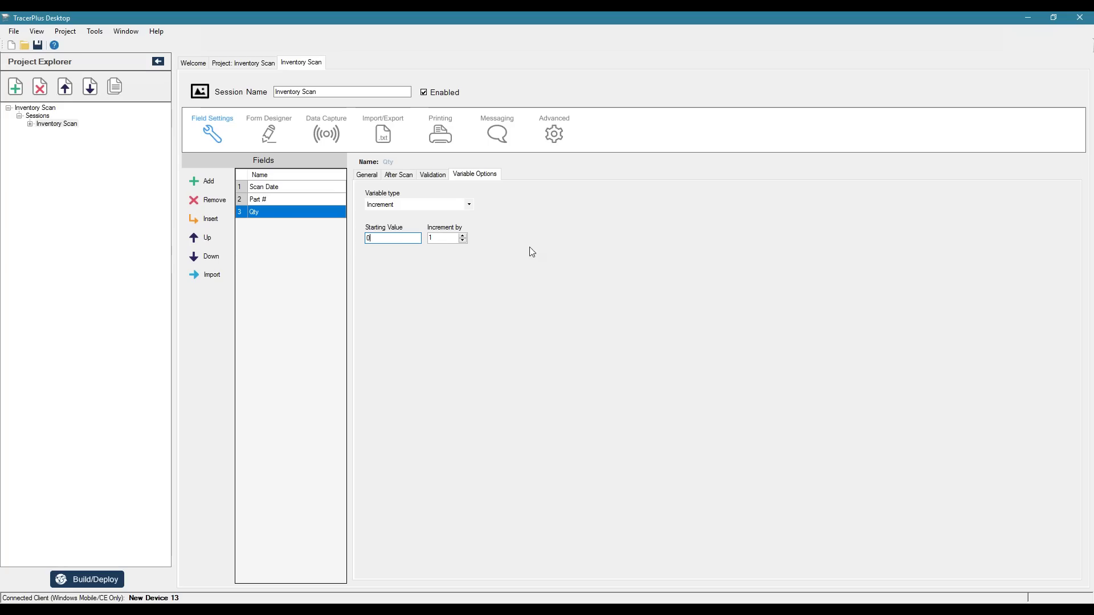
Enable auto find on scan for the Part # field and set its not found action to NoPrompt_Add.
left_click(378, 177)
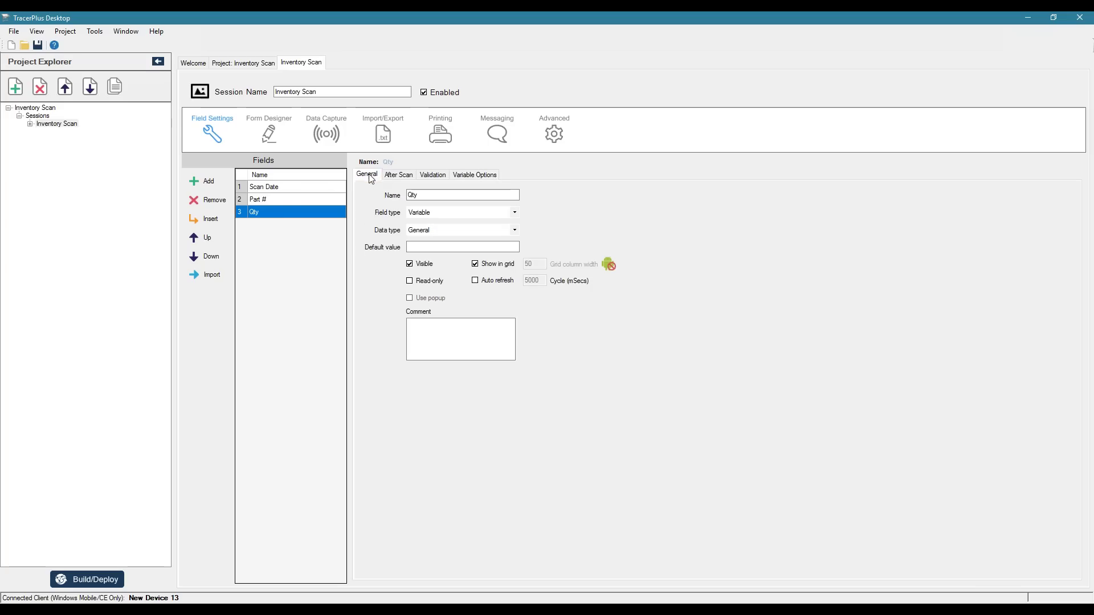
left_click(265, 200)
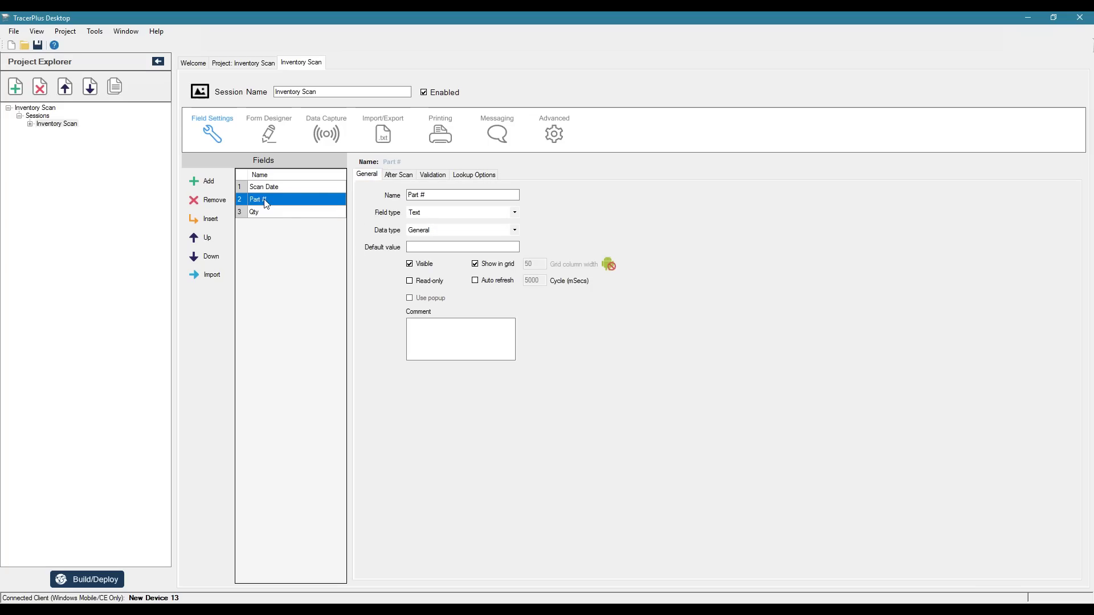
left_click(397, 175)
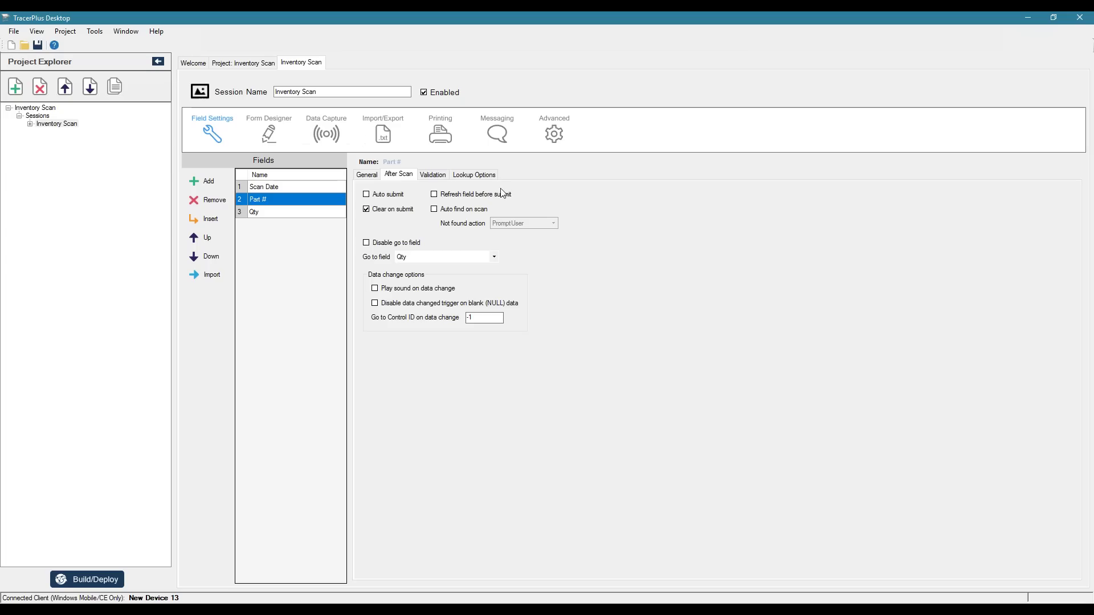
left_click(434, 209)
left_click(542, 226)
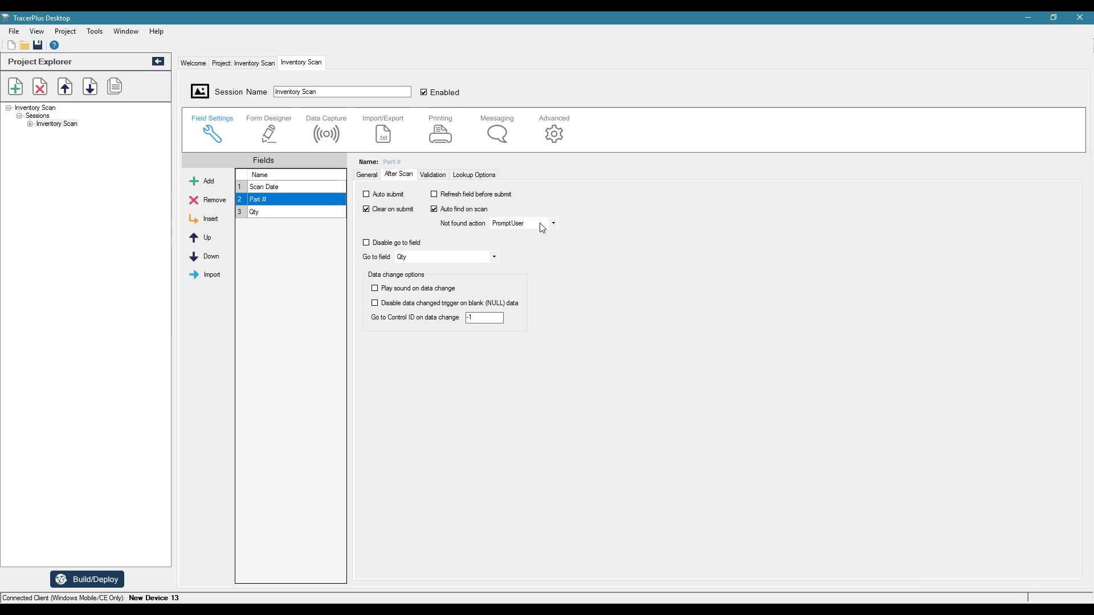
left_click(576, 217)
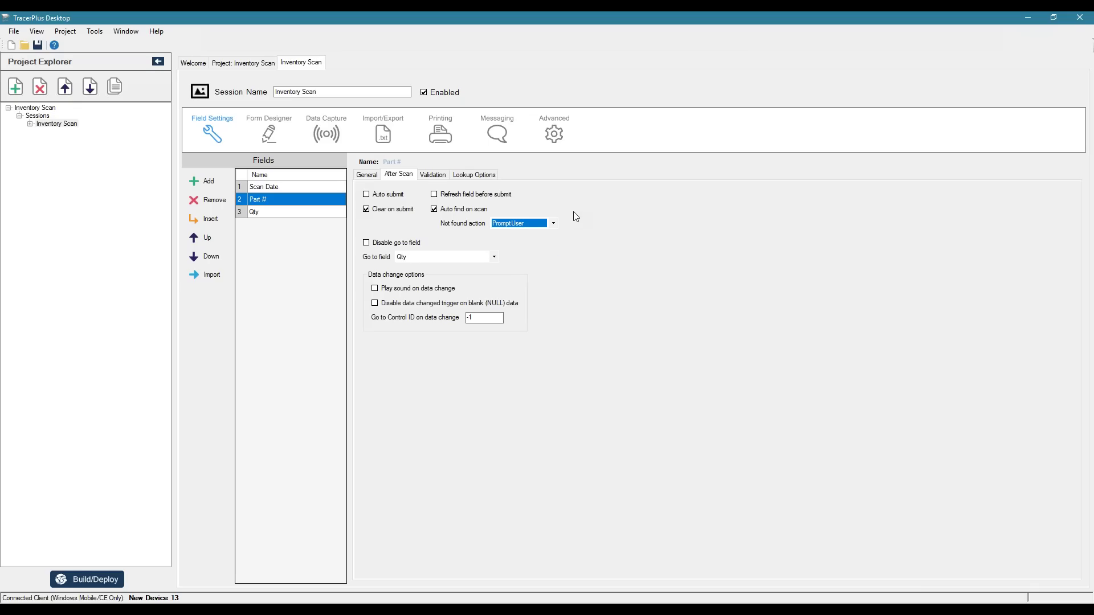
left_click(537, 226)
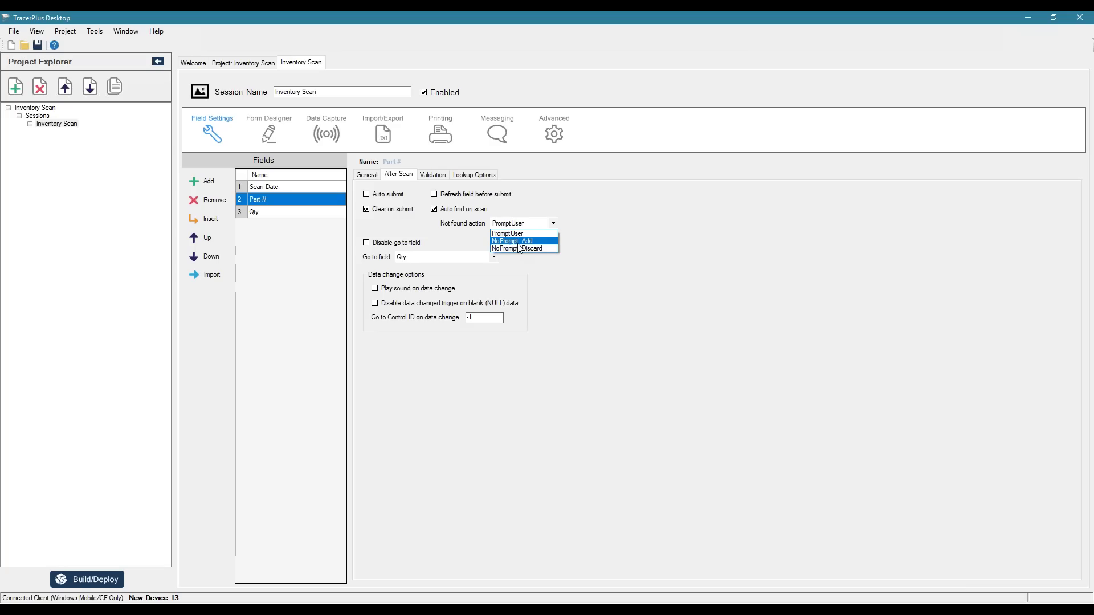
left_click(519, 241)
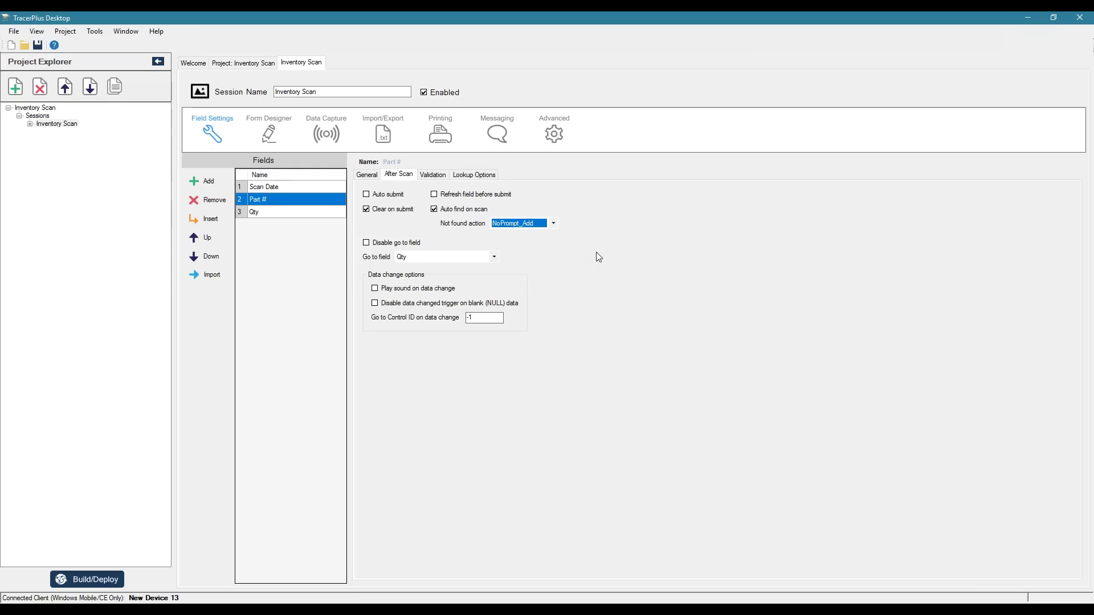
Enable auto submit after scan for the Part # field and set its go to field to Part #.
left_click(274, 213)
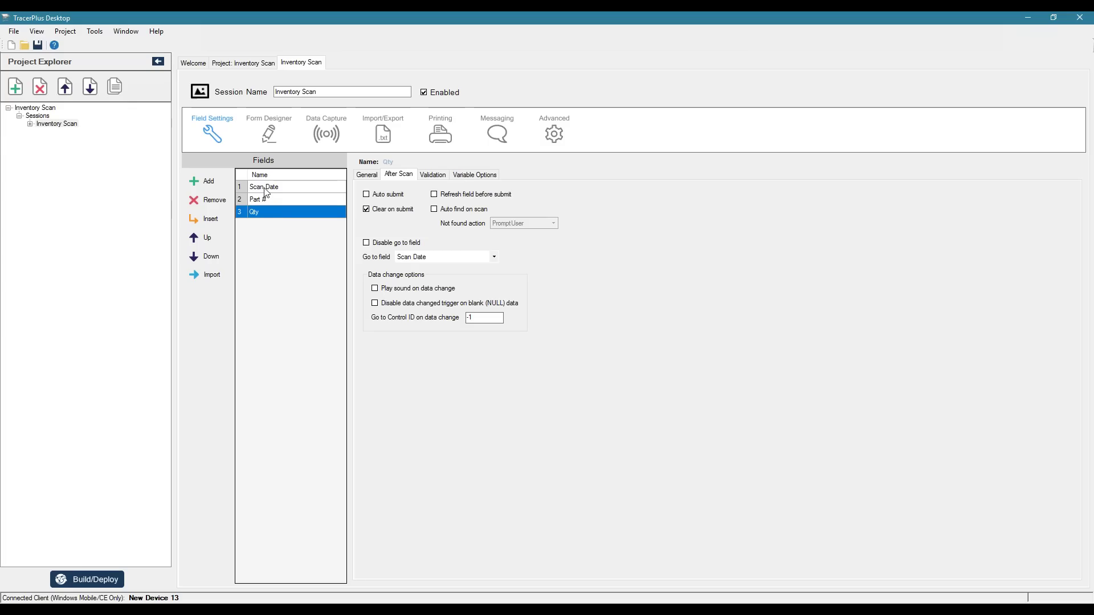
left_click(265, 191)
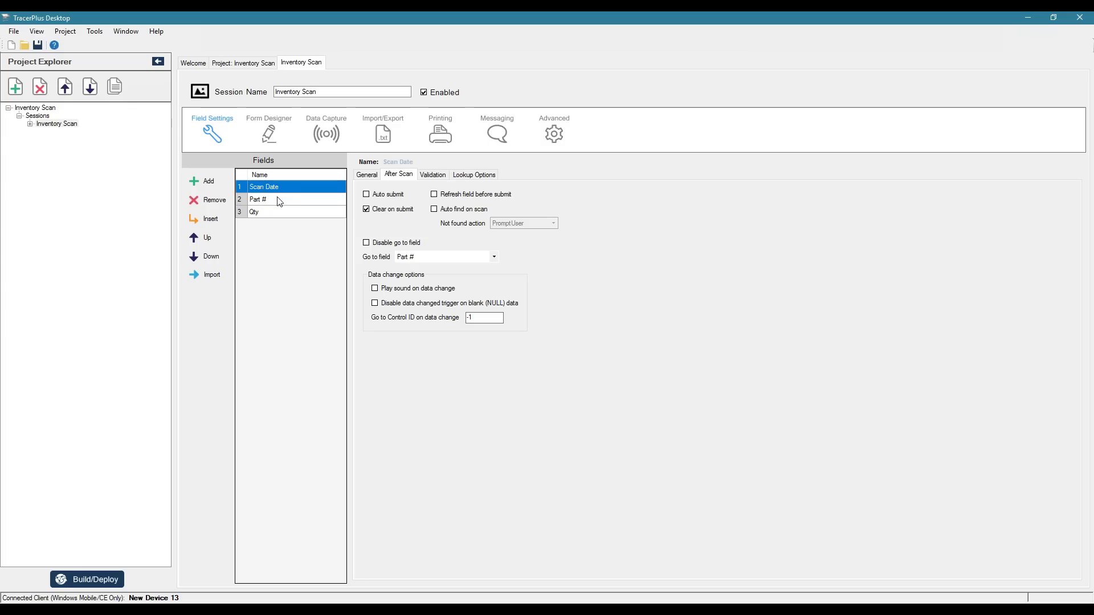
left_click(278, 201)
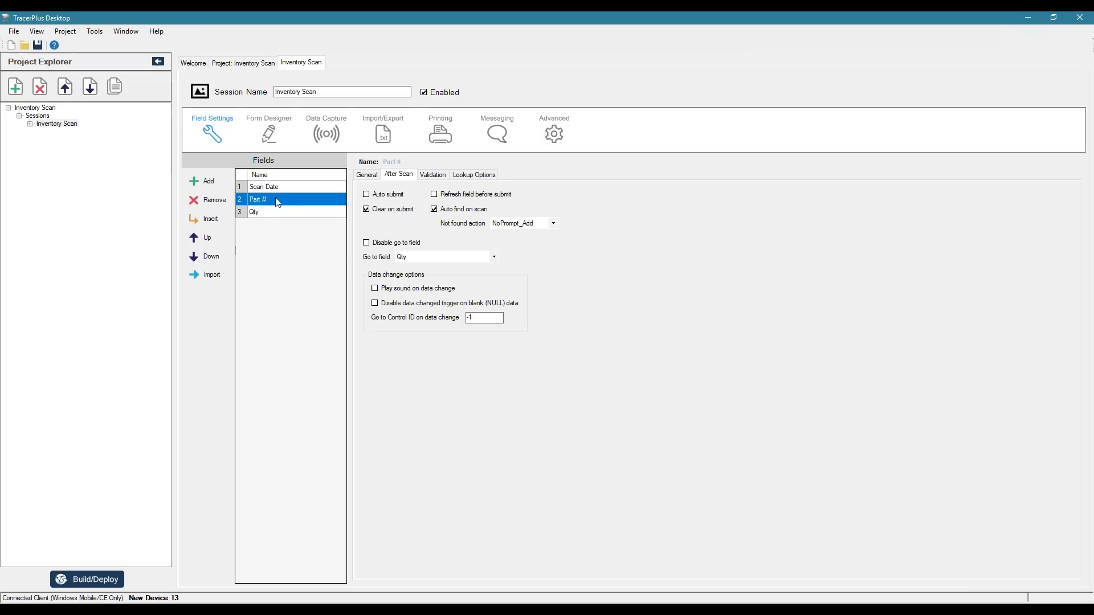
left_click(370, 196)
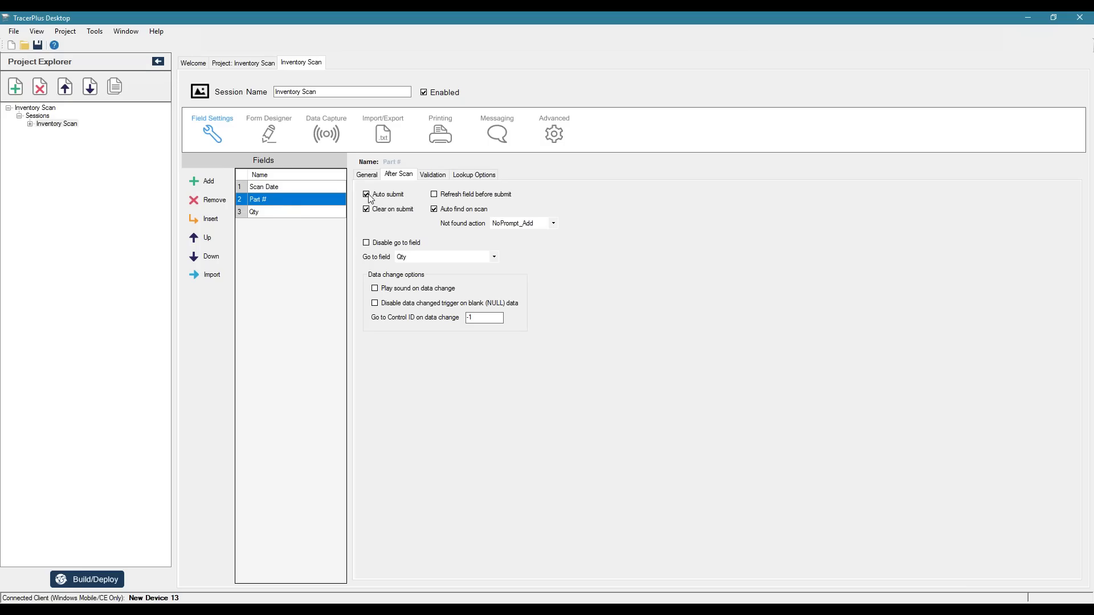
left_click(408, 257)
left_click(409, 275)
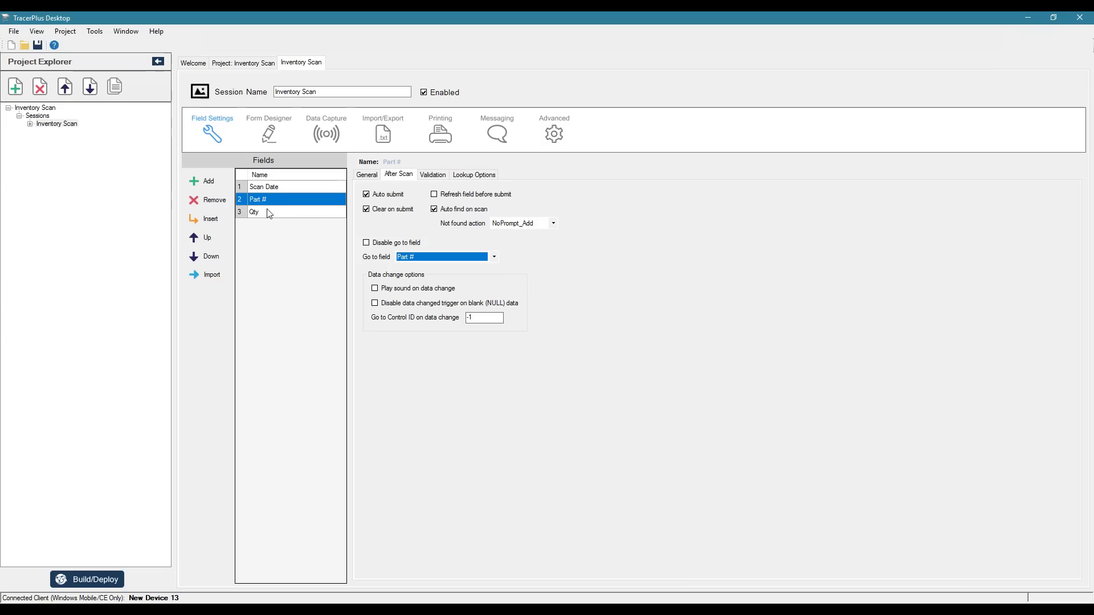
Set the session's start on field to Part # in the advanced settings.
left_click(359, 176)
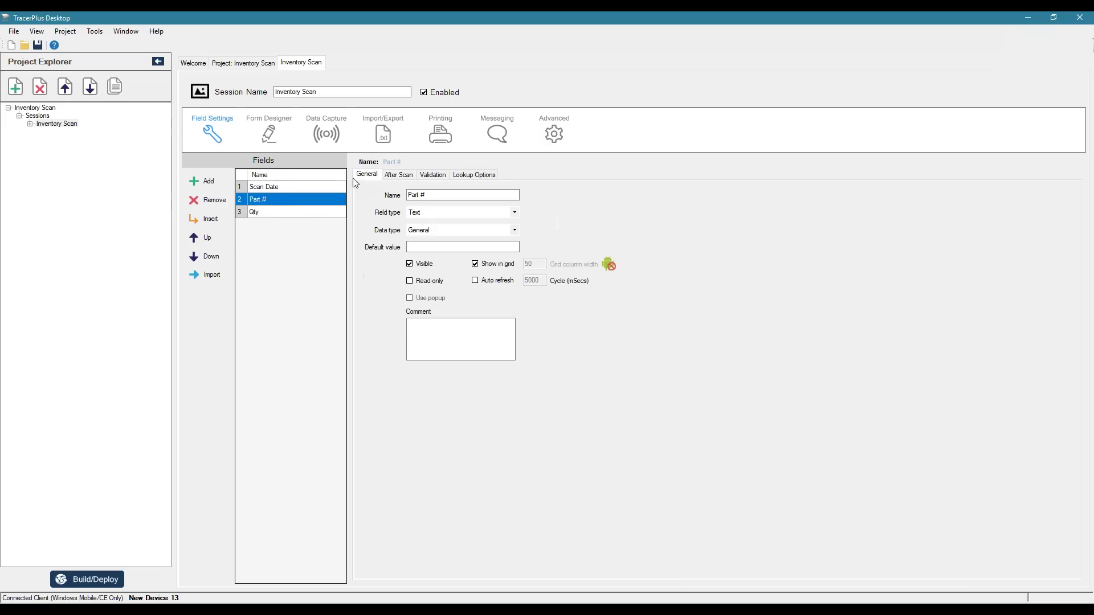
left_click(557, 138)
left_click(285, 183)
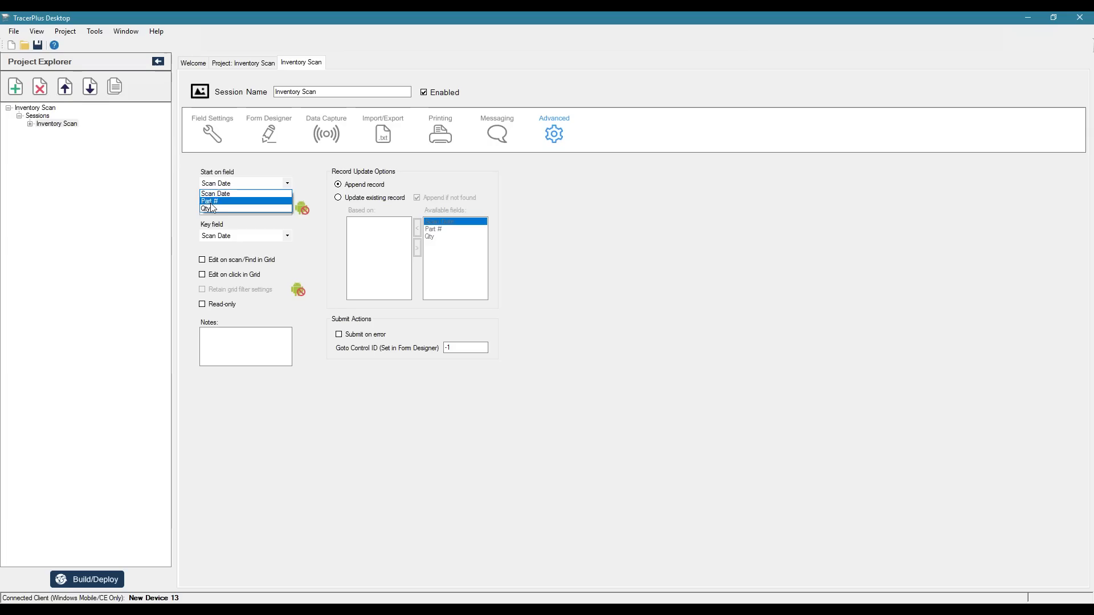
left_click(212, 202)
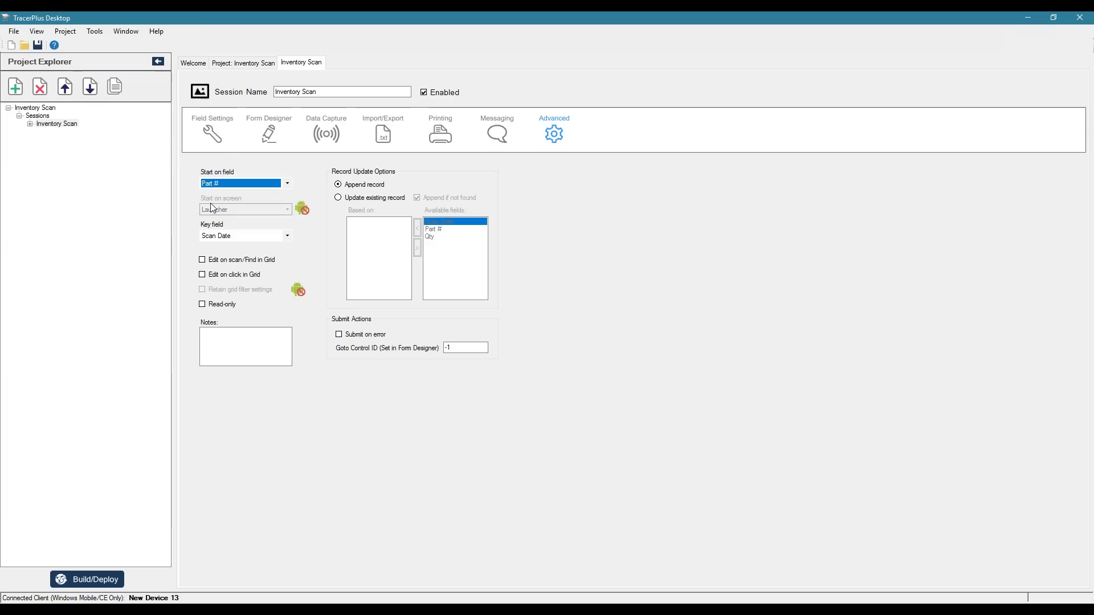
Create the default form in the Form Designer from the current field settings.
left_click(217, 140)
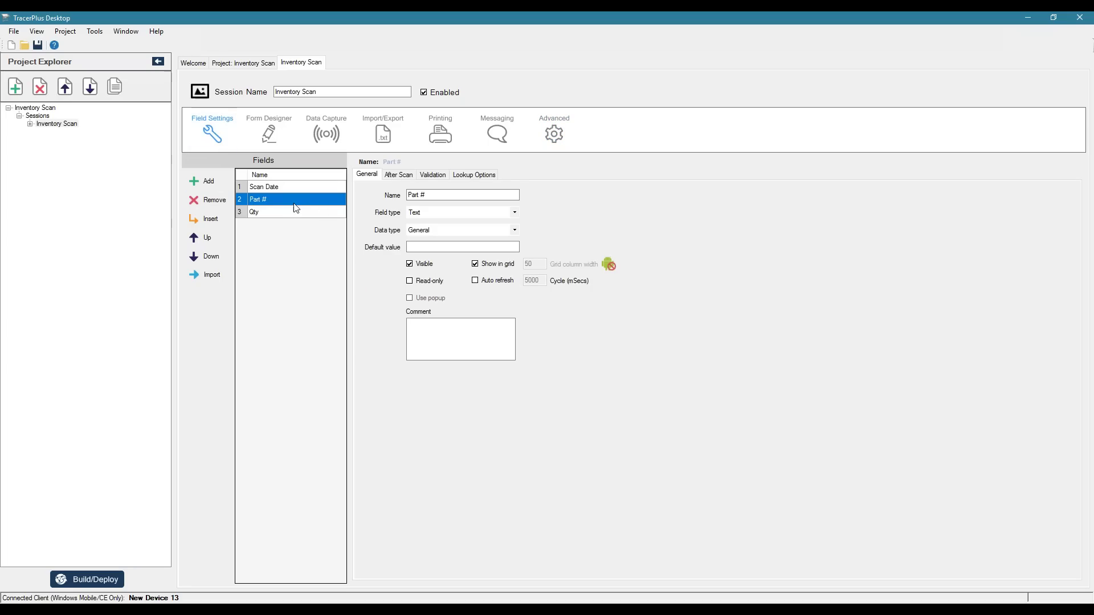
left_click(269, 142)
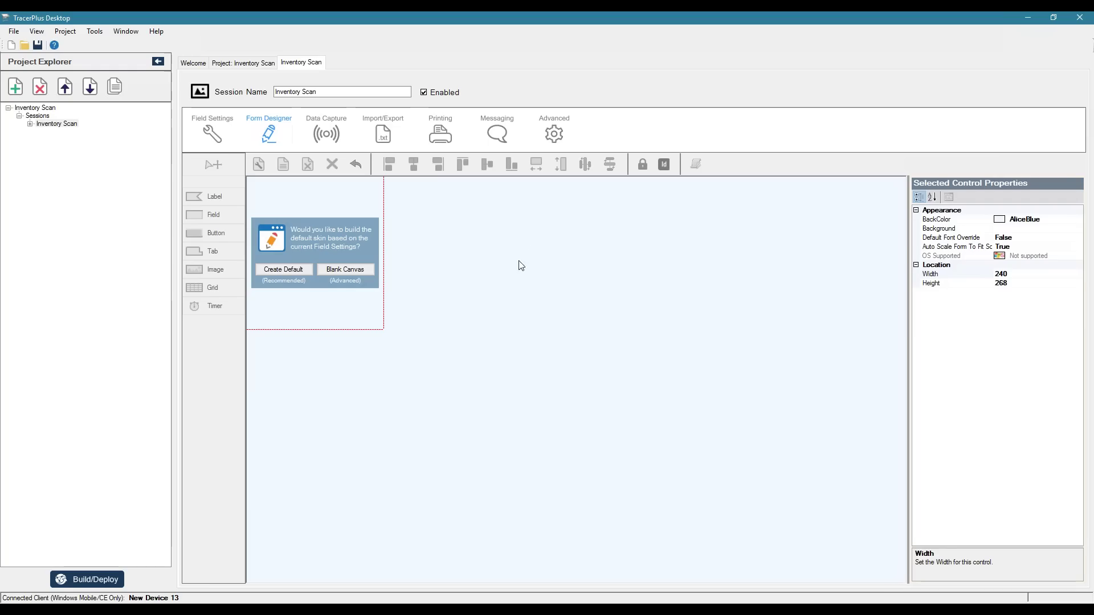
left_click(282, 272)
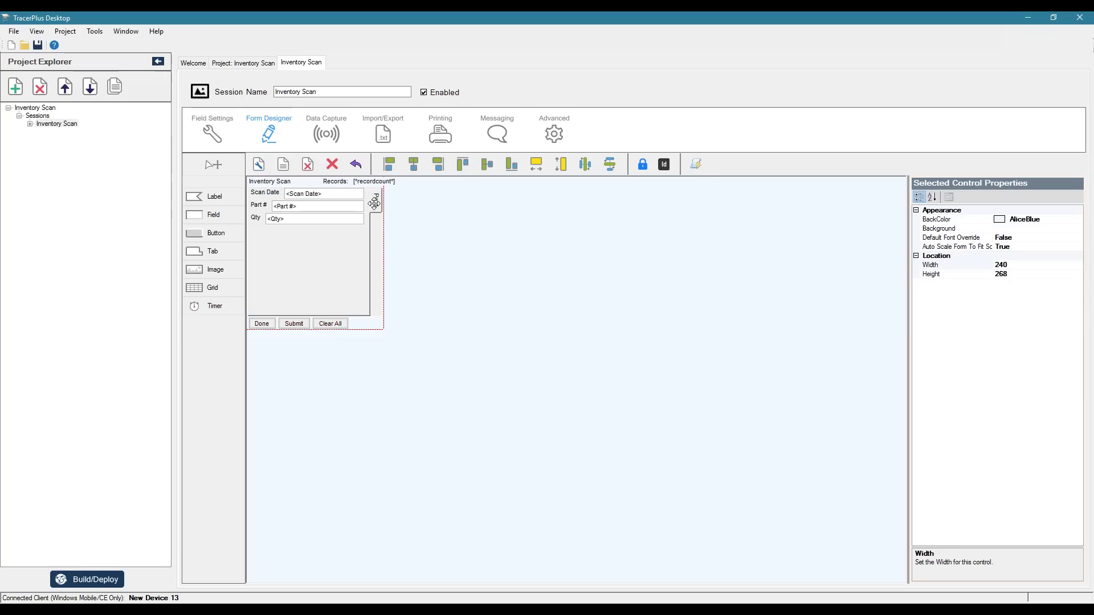
Align the left edges of the Scan Date, Part # and Qty input boxes and make them the same width.
left_click(306, 195)
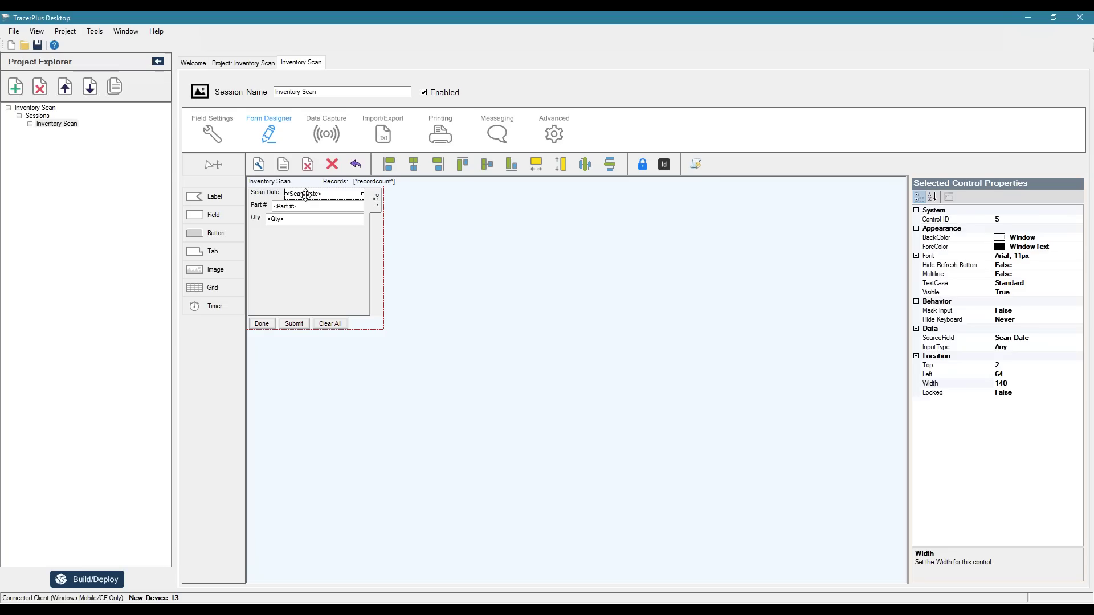
left_click(306, 205, "ctrl")
left_click(305, 219, "ctrl")
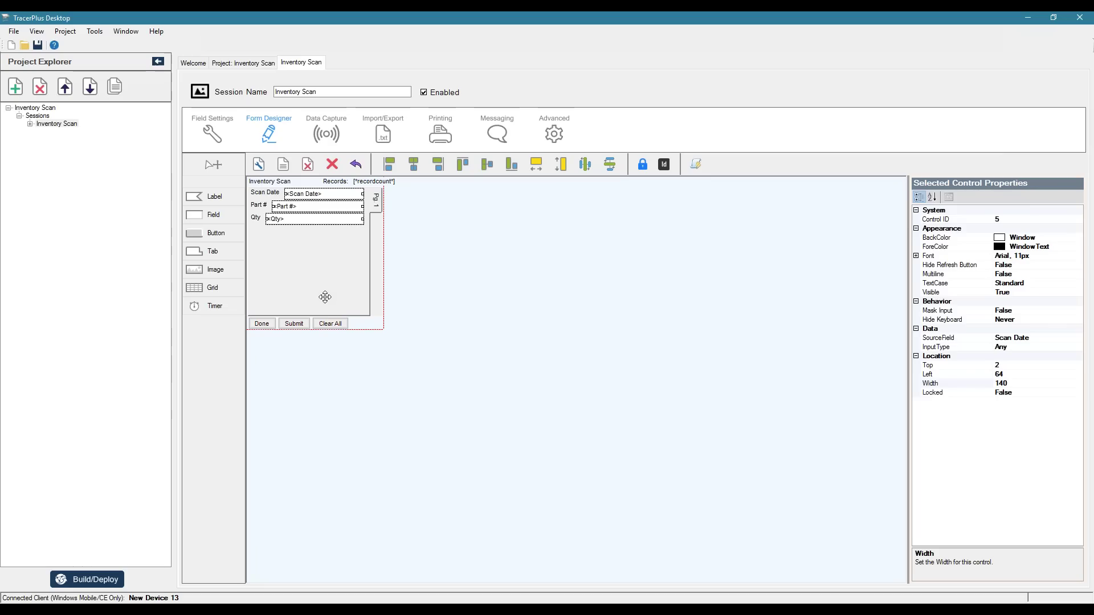
left_click(388, 170)
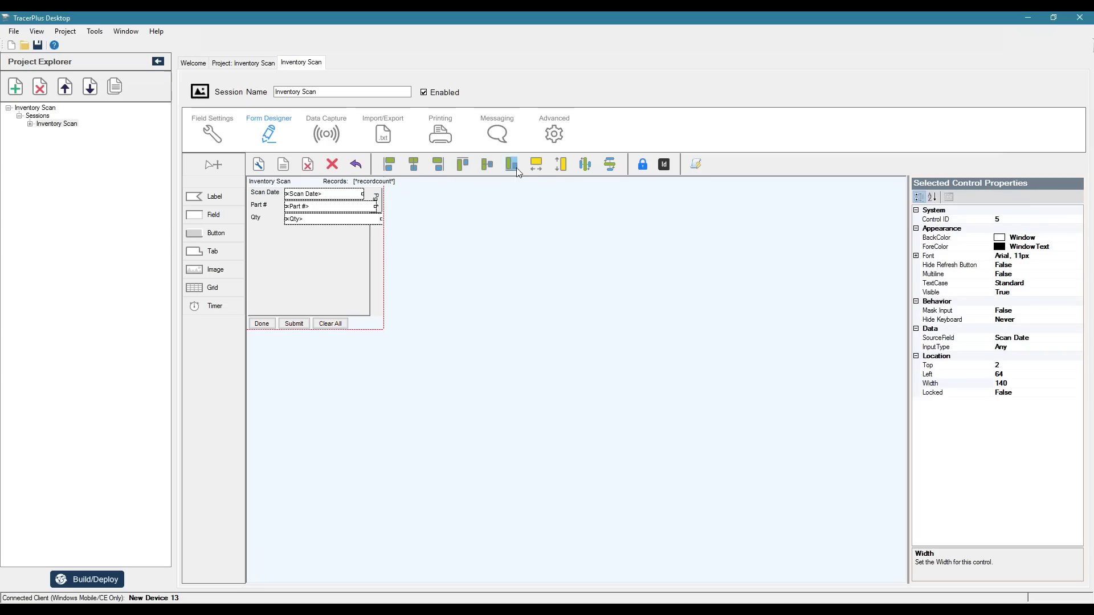
left_click(536, 164)
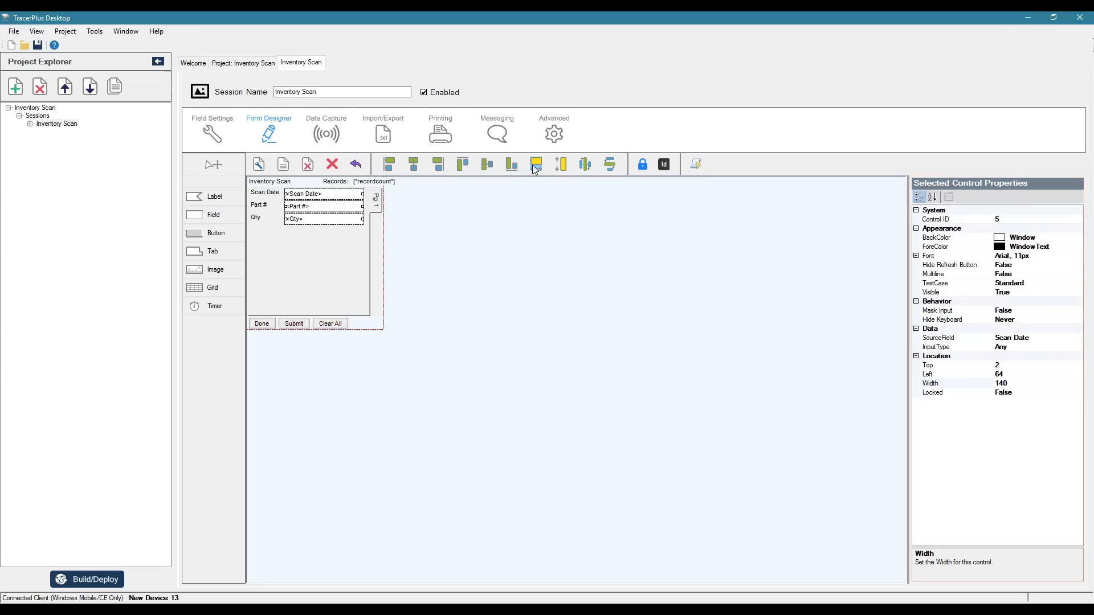
Stretch the Pg. 1 tab control to a width of about 239 and set its Hide tab border property to True.
left_click(375, 201)
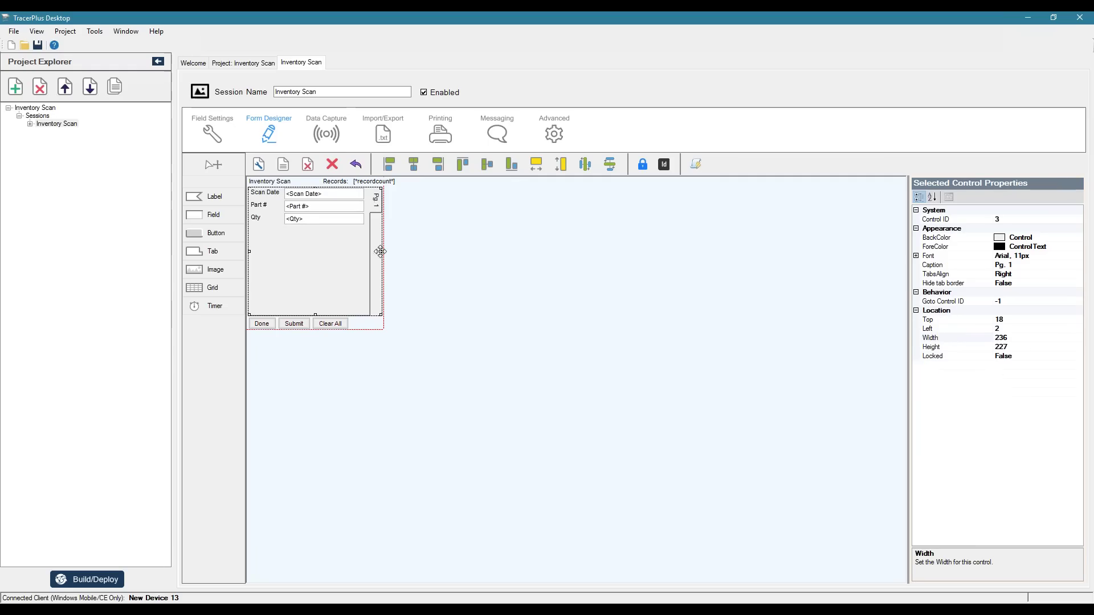
left_click_drag(344, 261, 383, 253)
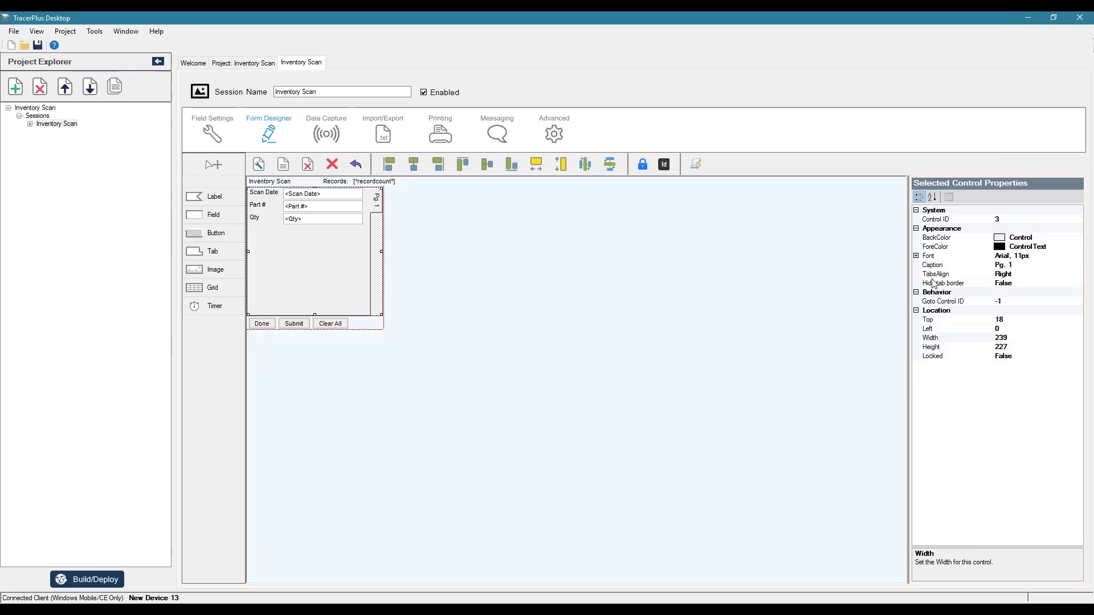
left_click(948, 285)
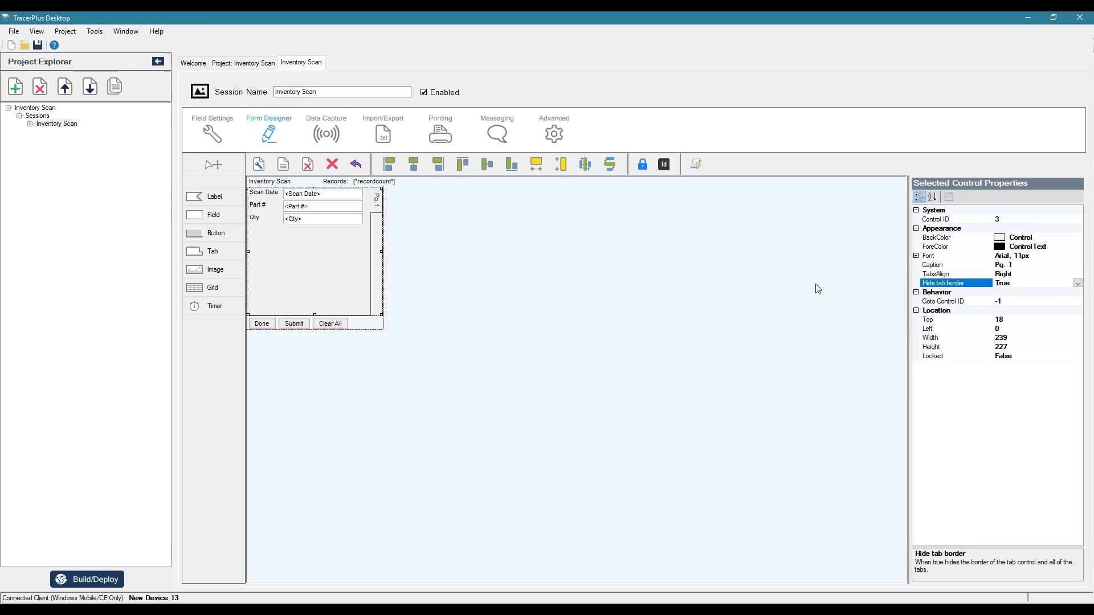
left_click(665, 291)
Widen the Scan Date, Part # and Qty input boxes together to nearly reach the form's right edge.
left_click(311, 194)
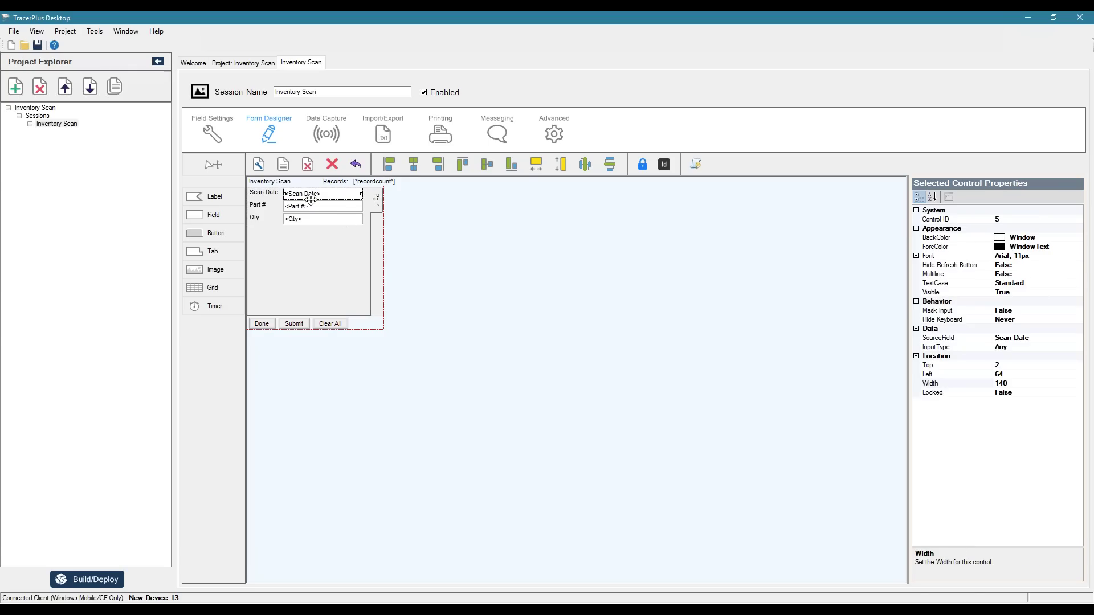
left_click(311, 206, "ctrl")
left_click(308, 218, "ctrl")
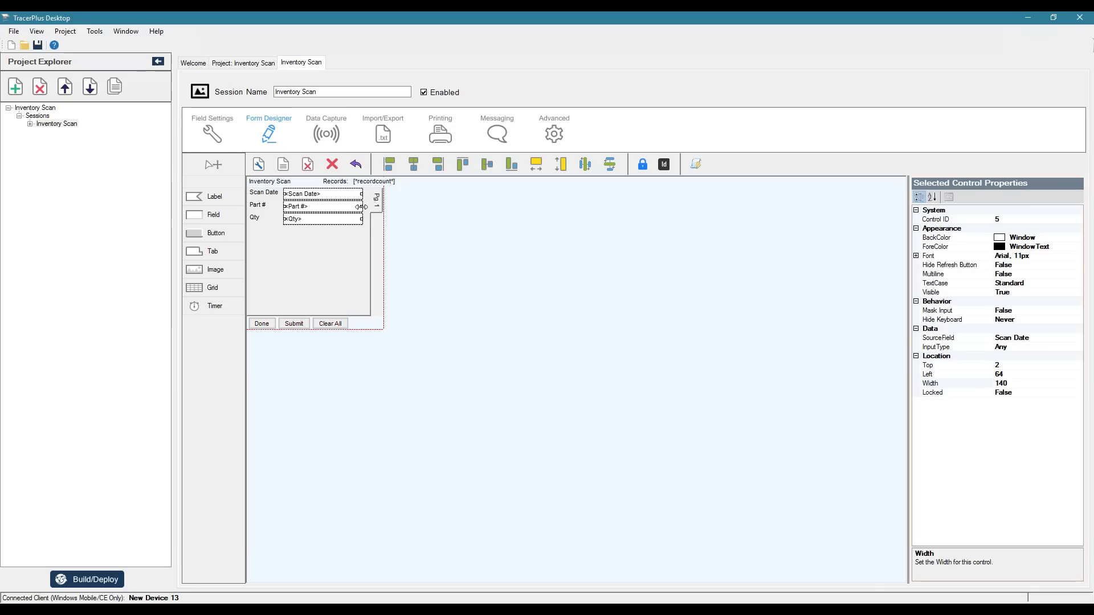
left_click_drag(362, 207, 377, 206)
Move the three input boxes together with their Scan Date, Part # and Qty labels slightly down on the form.
left_click(266, 194, "ctrl")
left_click(256, 205, "ctrl")
left_click(254, 217, "ctrl")
left_click_drag(309, 215, 309, 220)
left_click(469, 310)
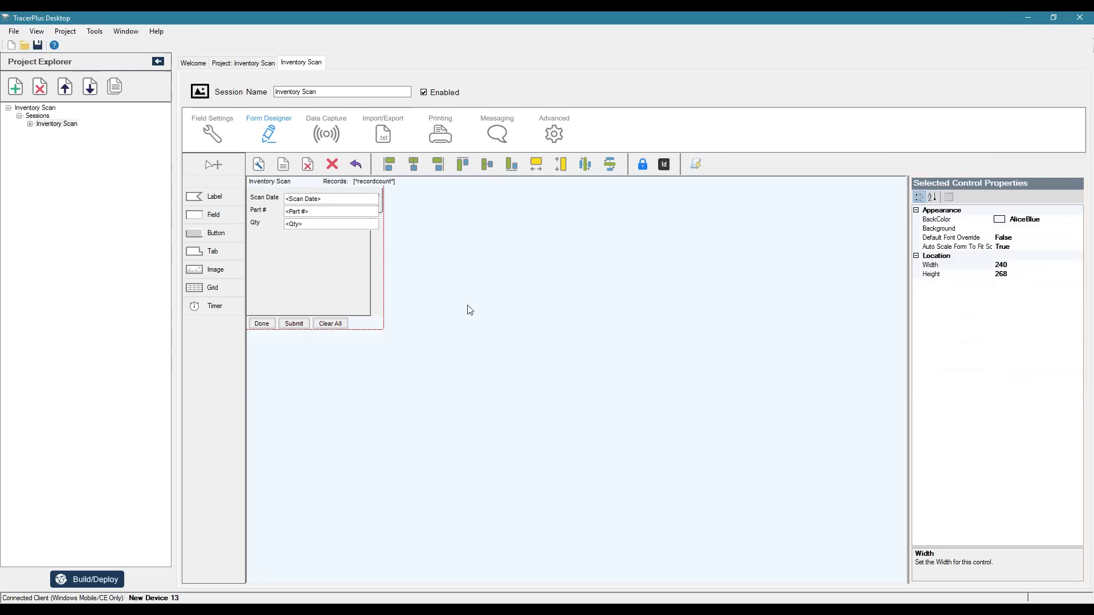
Set the background colour of the Done, Submit and Clear All buttons to Navy.
left_click(261, 323)
left_click(288, 323, "ctrl")
left_click(327, 325, "ctrl")
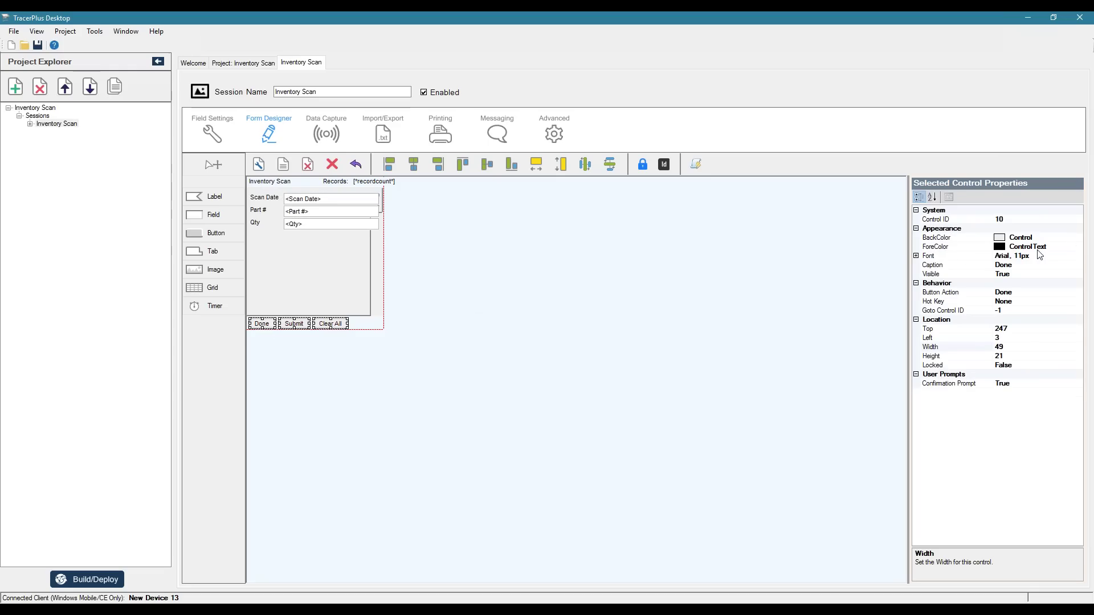
left_click(1074, 238)
left_click(1077, 238)
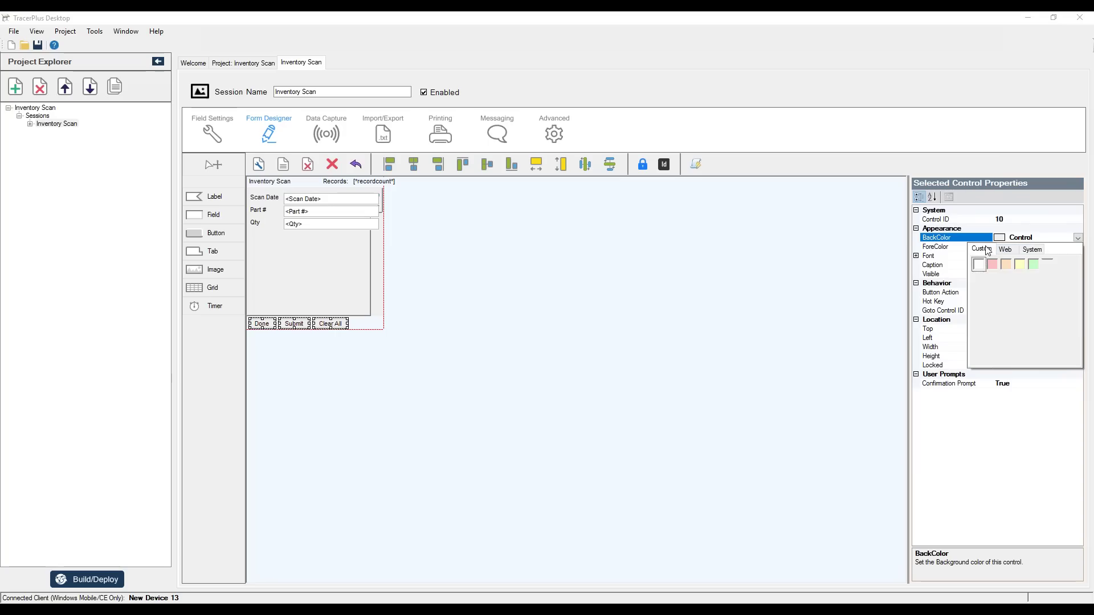
left_click(1060, 319)
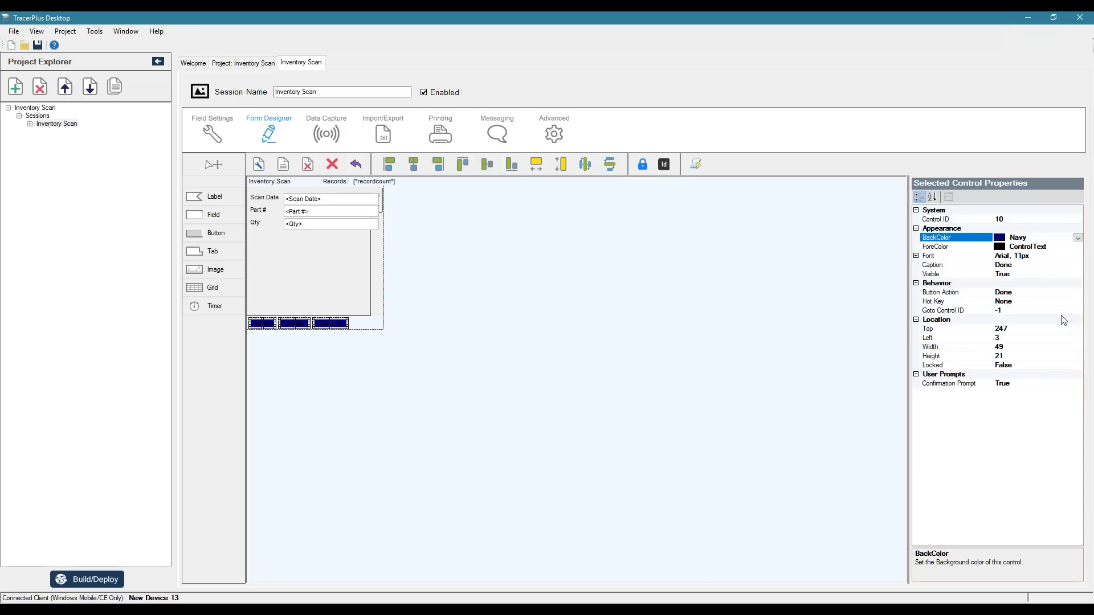
Set the text colour of the Done, Submit and Clear All buttons to white.
left_click(1079, 247)
left_click(1077, 247)
left_click(981, 256)
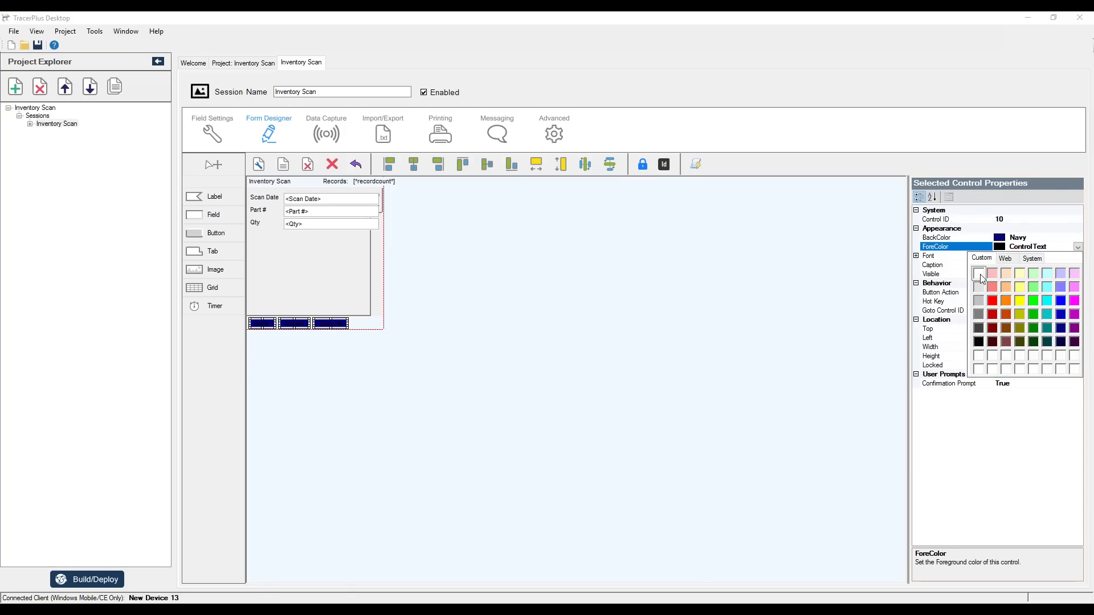
left_click(975, 266)
left_click(803, 322)
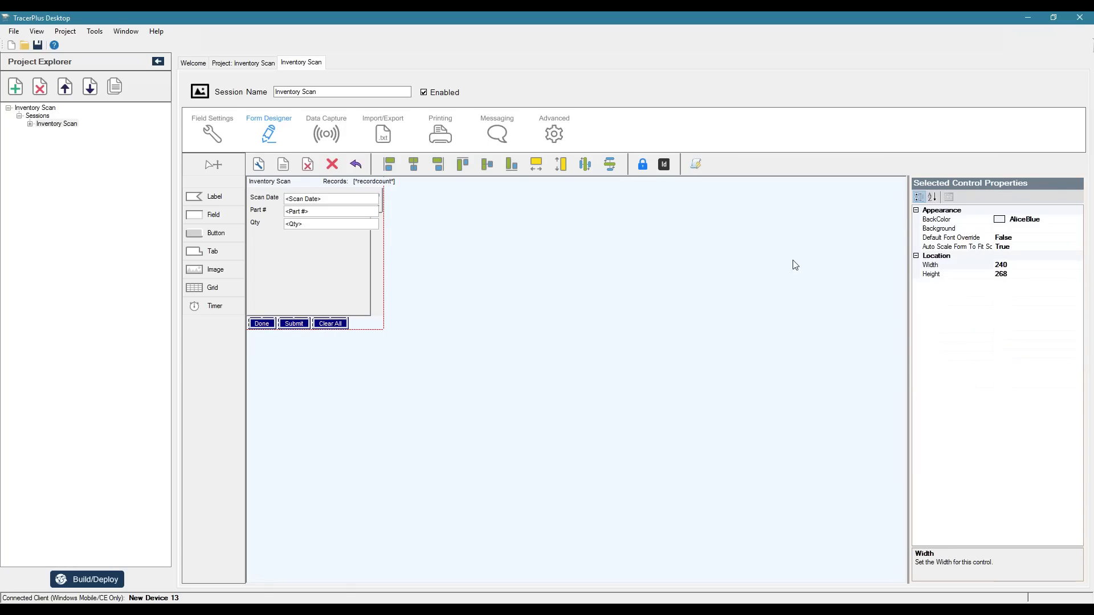
Set the form's background colour to SlateGray.
left_click(1070, 223)
left_click(1077, 220)
left_click(981, 231)
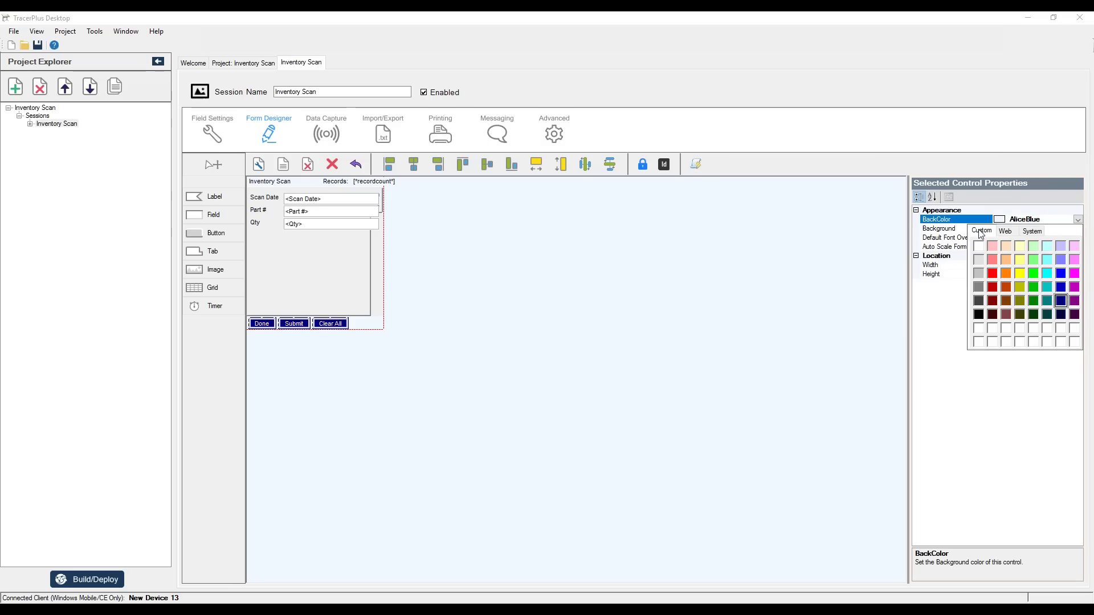
left_click(1005, 231)
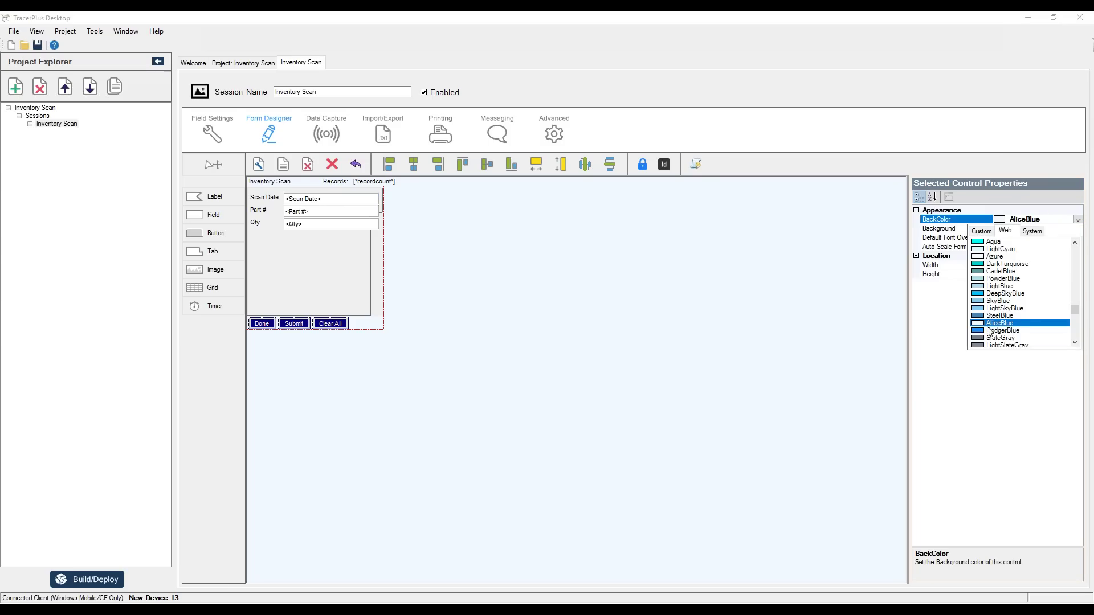
scroll(990, 336, "down", 2)
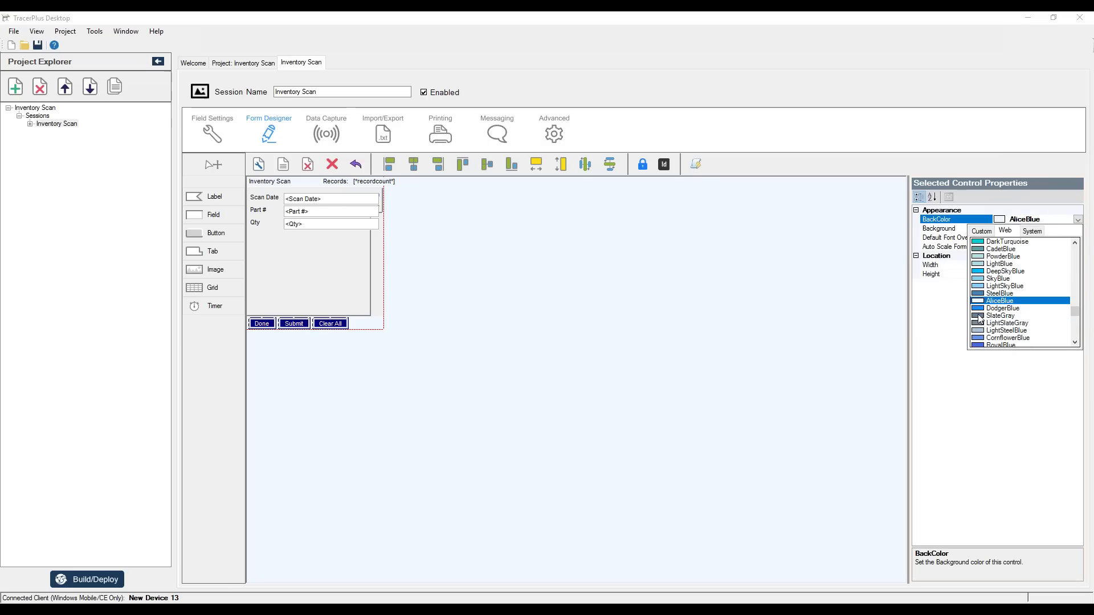
left_click(981, 315)
Set the background colour of the Inventory Scan, Records and record count header labels to SlateGray.
left_click(287, 184)
left_click(337, 185, "ctrl")
left_click(379, 183, "ctrl")
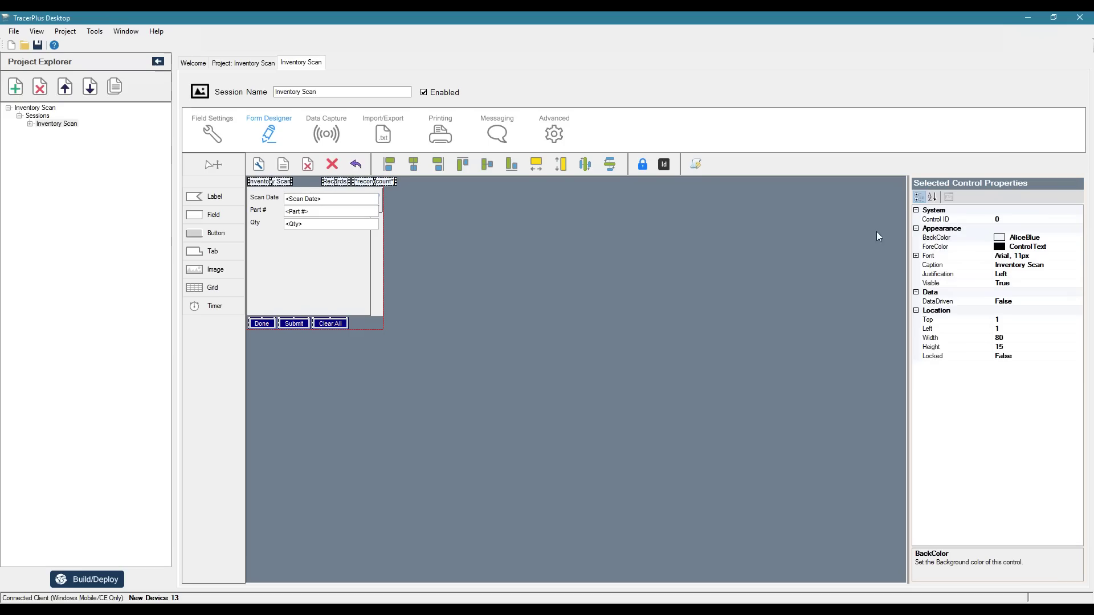
left_click(1079, 240)
left_click(1077, 237)
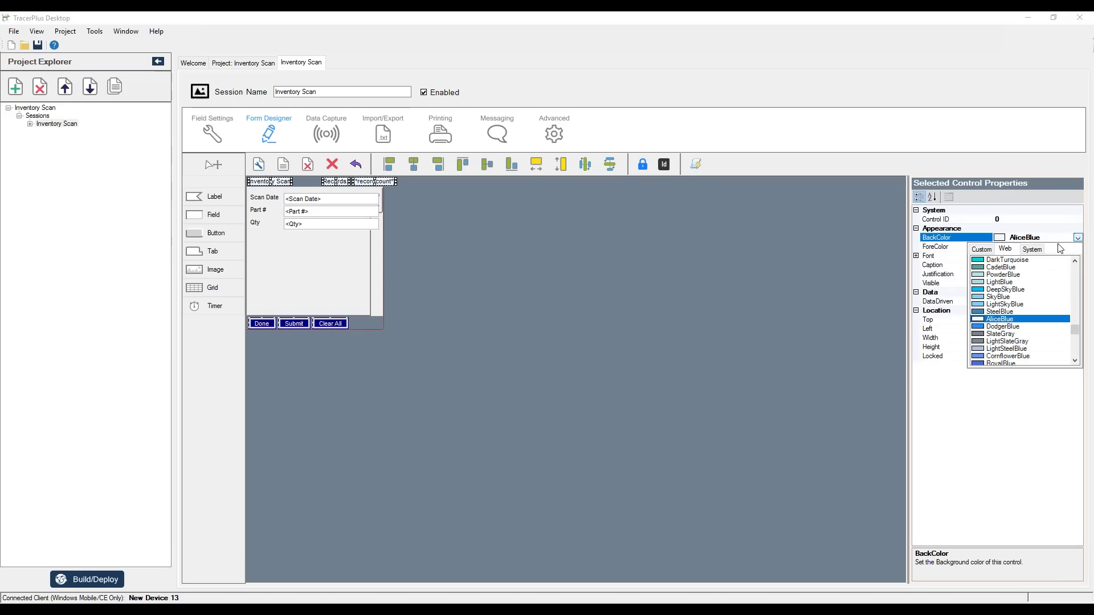
left_click(981, 249)
left_click(1005, 249)
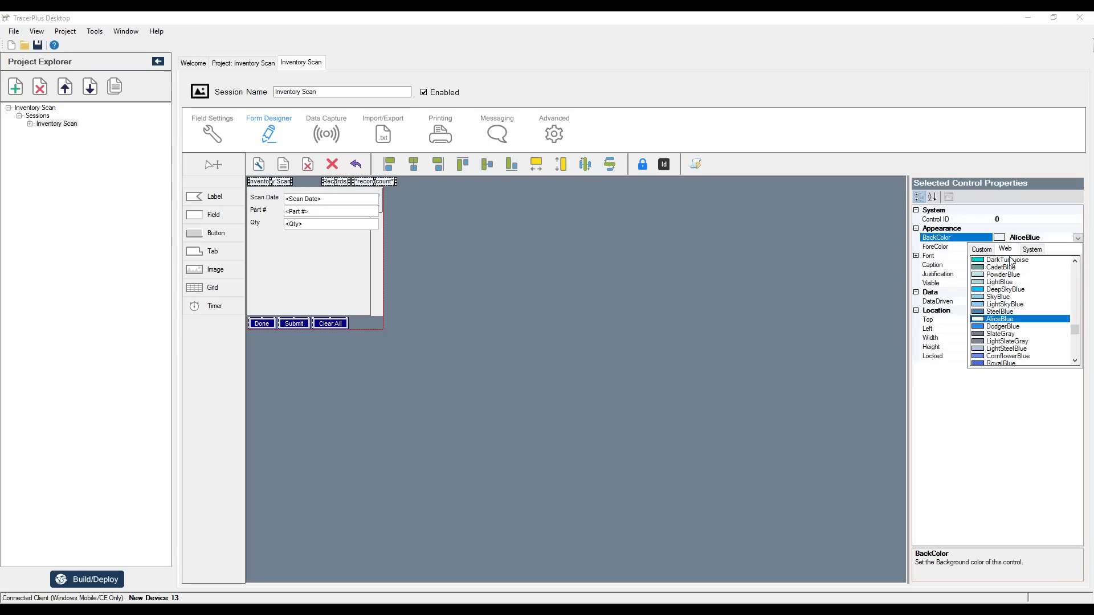
left_click(992, 335)
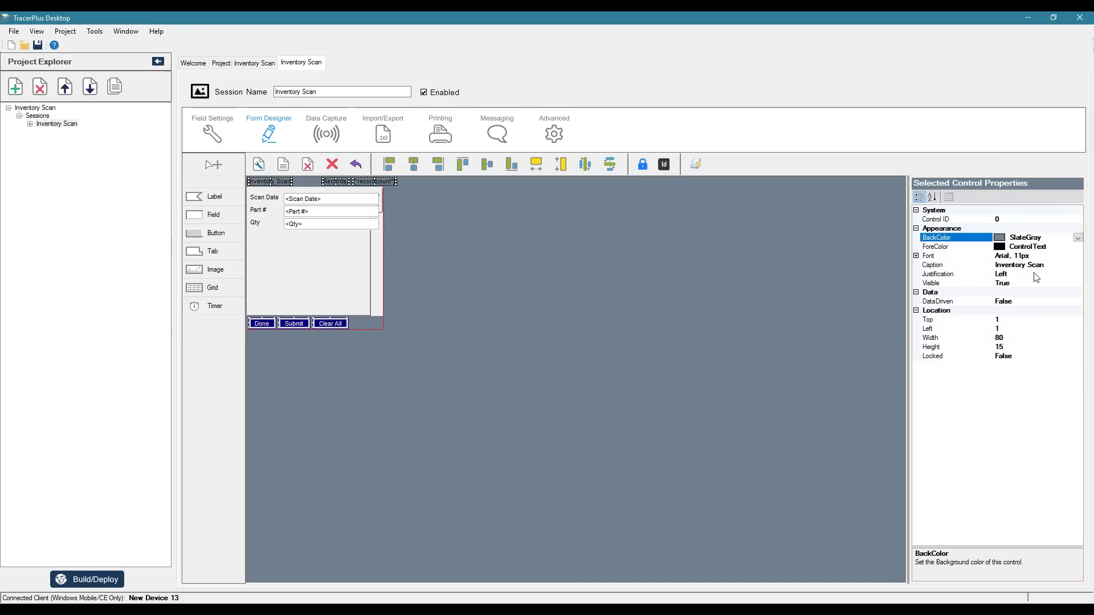
Set the text colour of the three header labels to white.
left_click(1075, 248)
left_click(1078, 247)
left_click(986, 260)
left_click(977, 270)
left_click(538, 265)
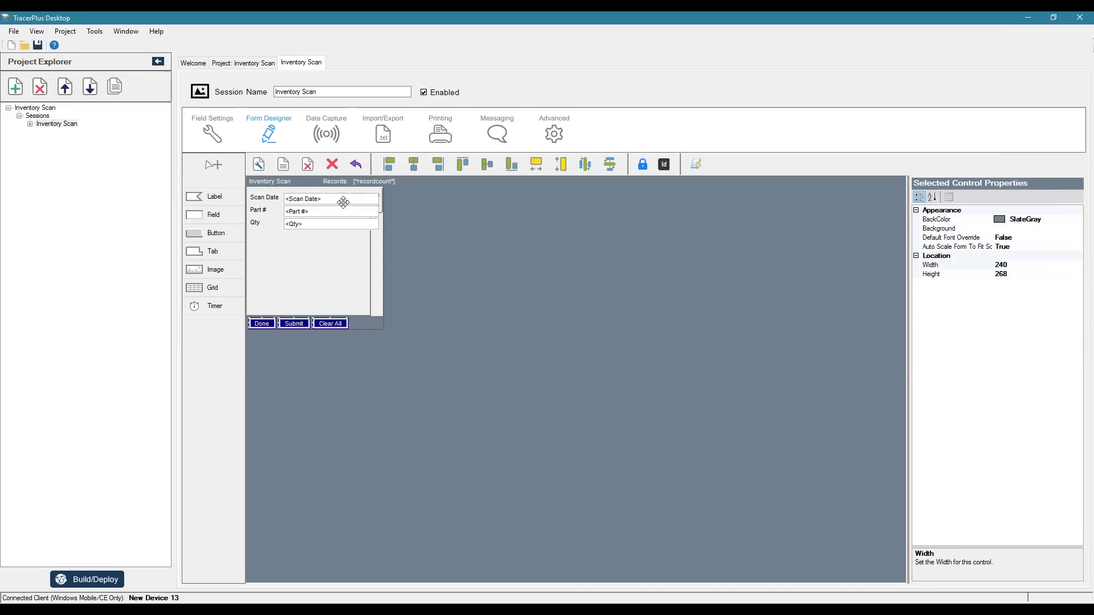
Narrow the record count label in the header so it ends within the form's right edge.
left_click(372, 181)
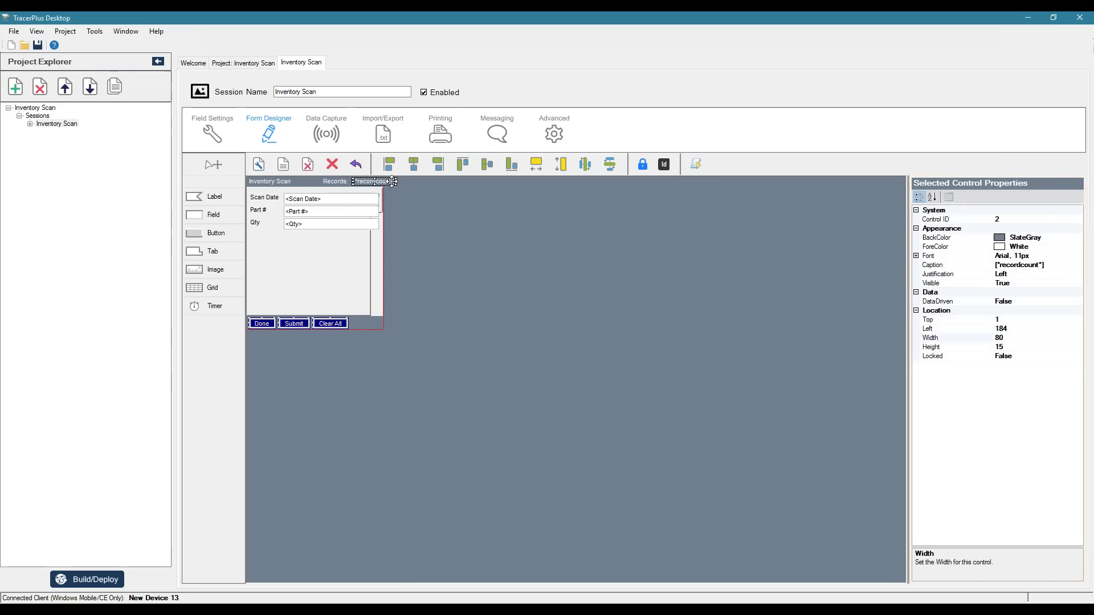
left_click_drag(397, 181, 377, 181)
left_click(447, 214)
Make the Inventory Scan title label bold with a font size of 12.
left_click(269, 181)
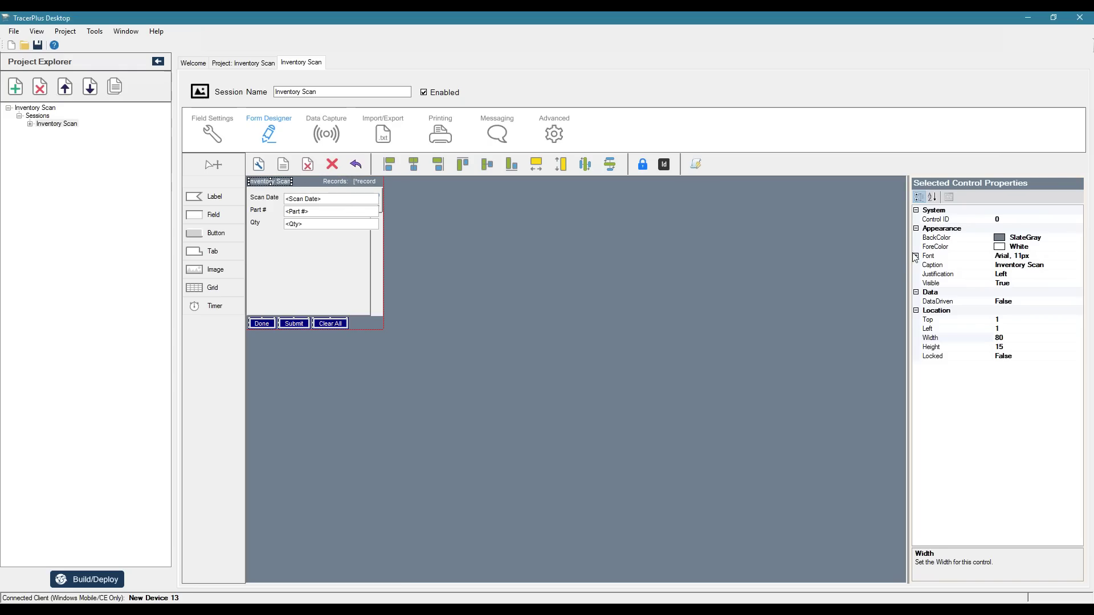
left_click(916, 257)
double_click(1027, 285)
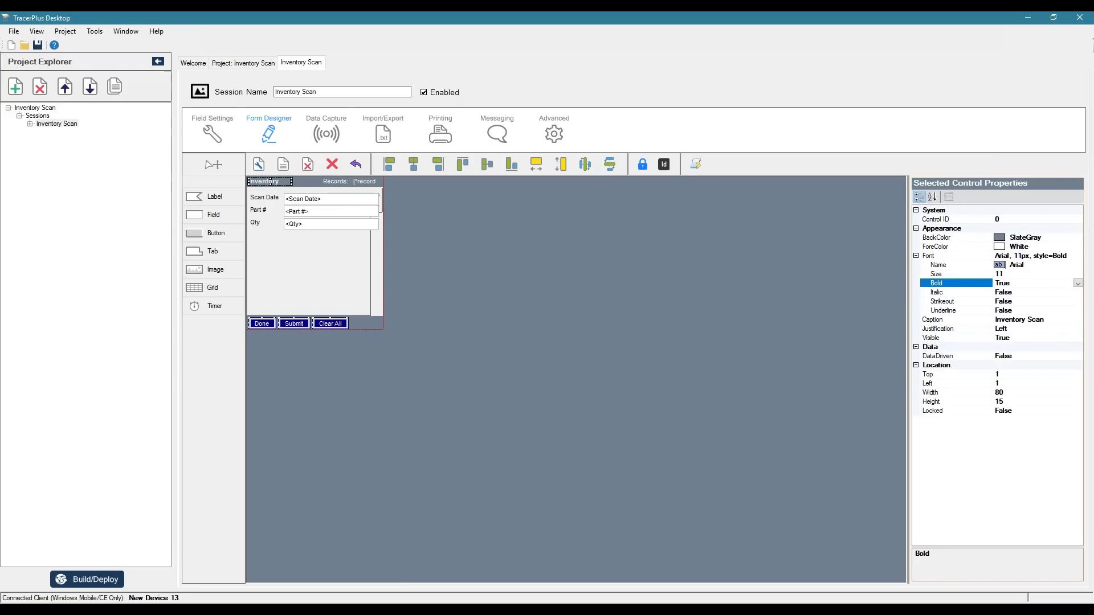
key("Up")
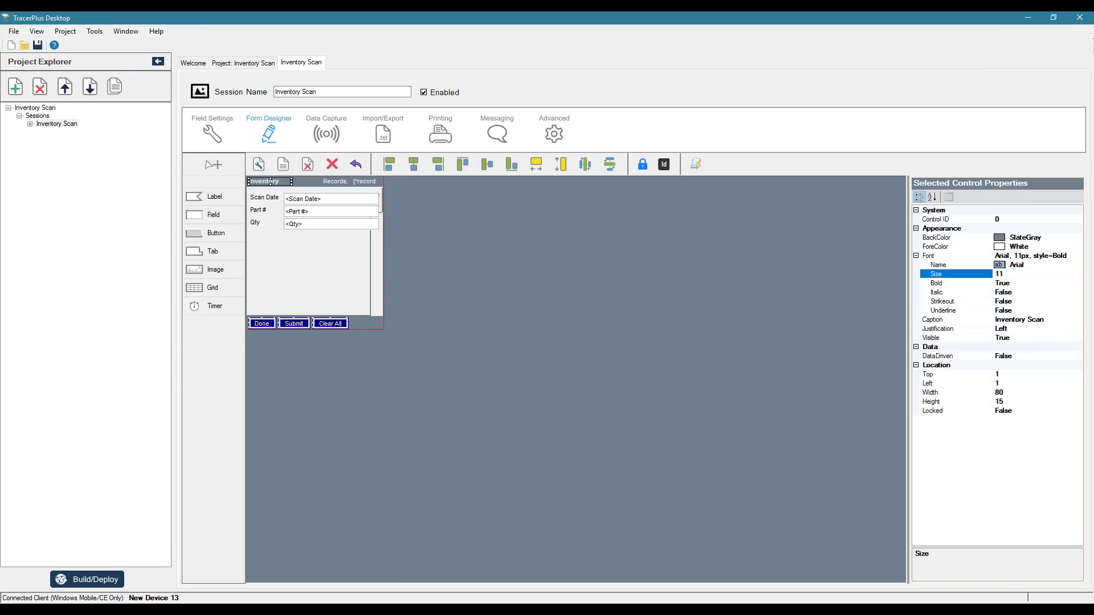
key("BackSpace")
type("2")
key("Down")
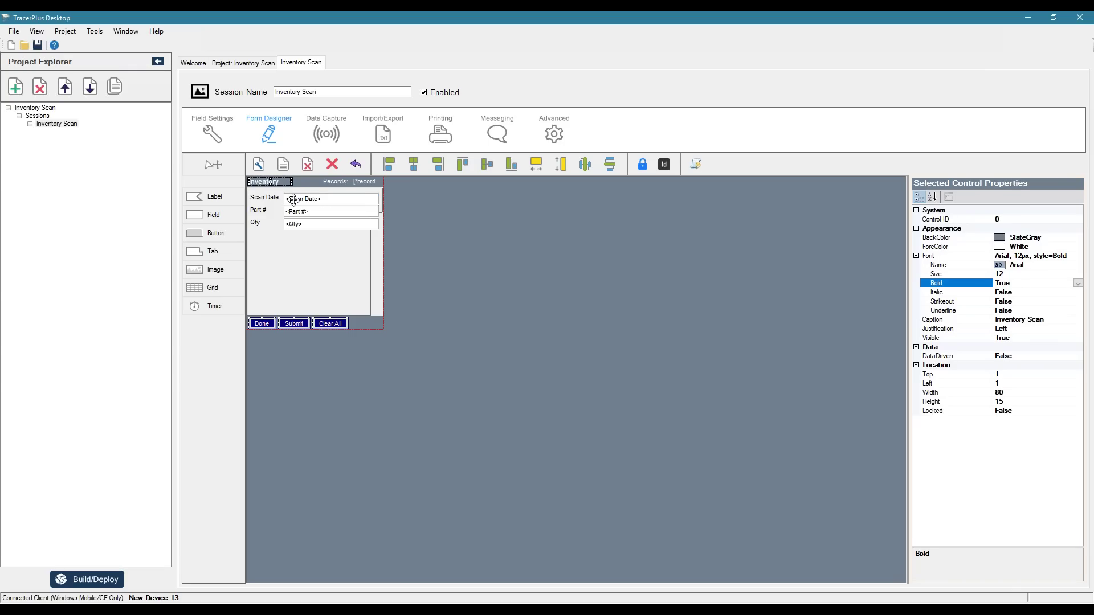
Widen the Inventory Scan title label to about 107 px and make it slightly taller so the full caption fits.
left_click(295, 181)
left_click_drag(295, 181, 308, 181)
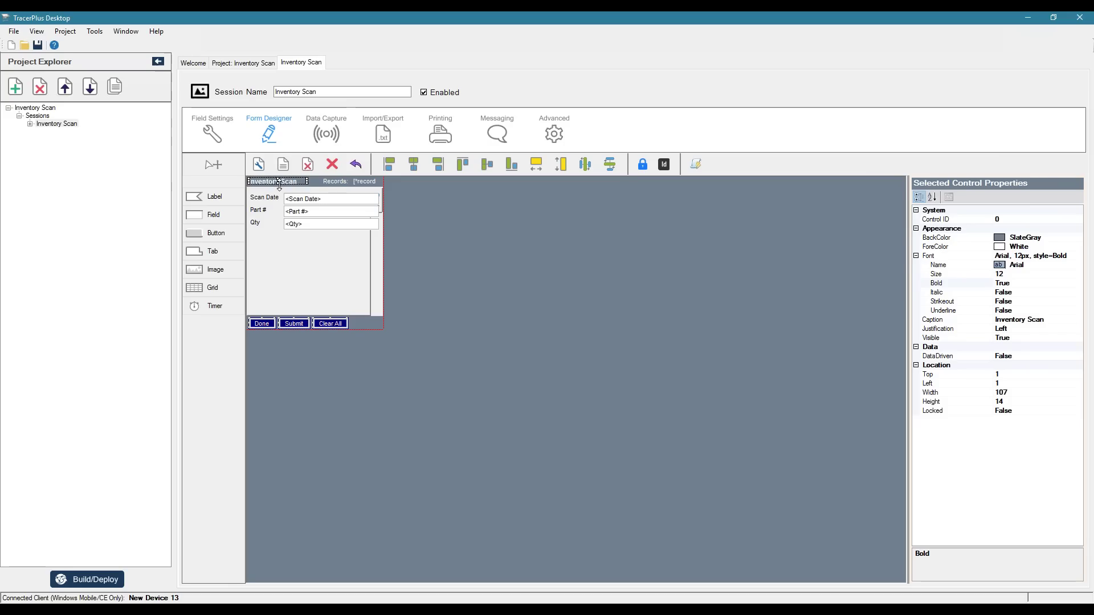
left_click_drag(280, 187, 280, 188)
left_click(421, 336)
Set the Done, Submit and Clear All buttons to bold text of size 12 and move them slightly up.
left_click(258, 323)
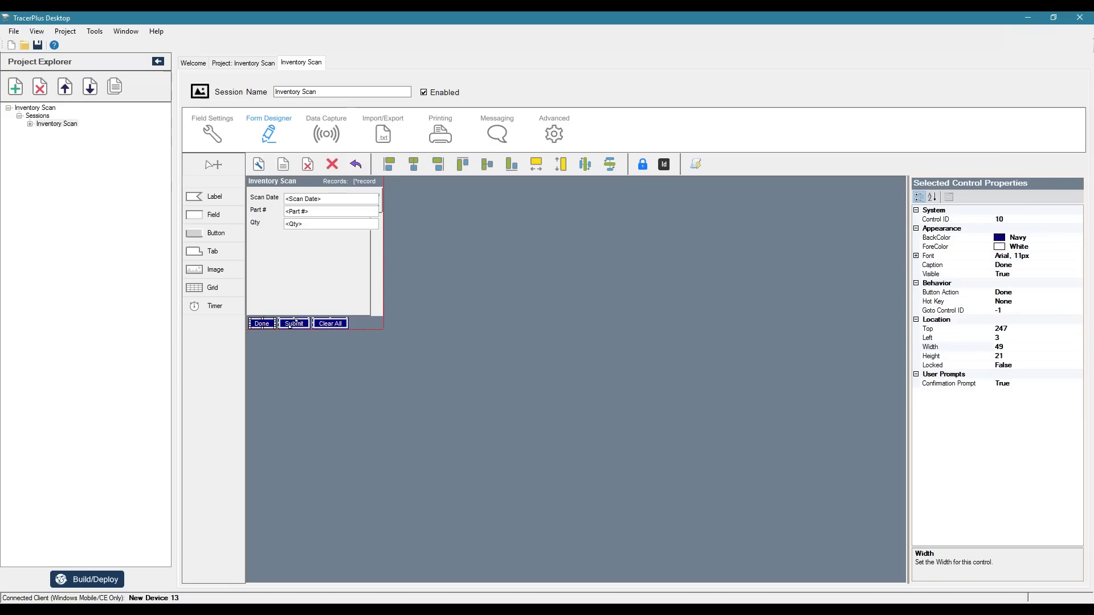
left_click(916, 256)
left_click(1018, 275)
key("BackSpace")
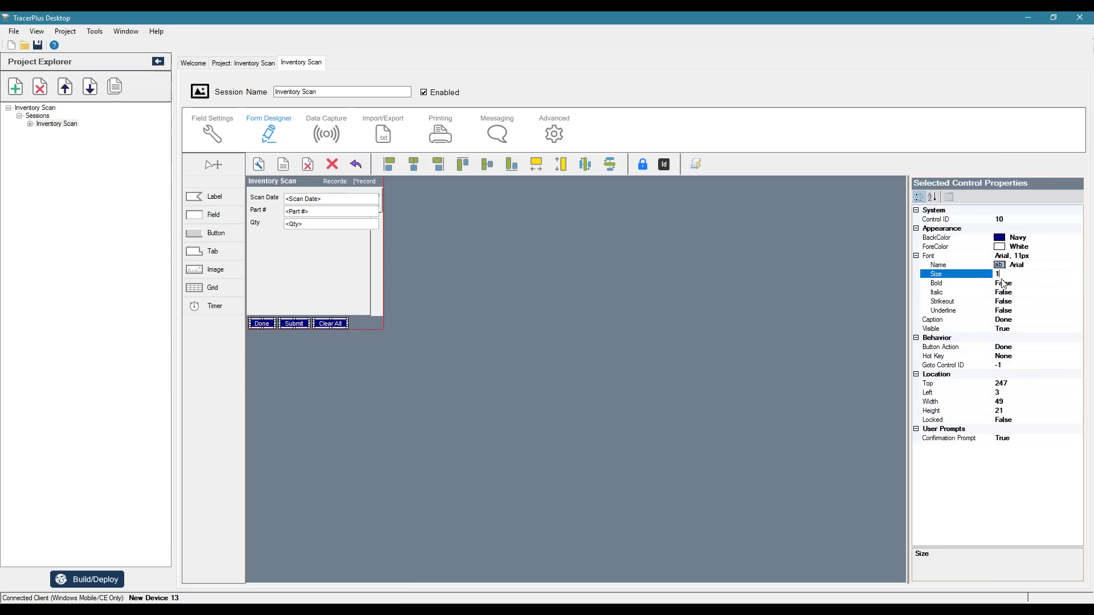
type("2")
left_click(942, 283)
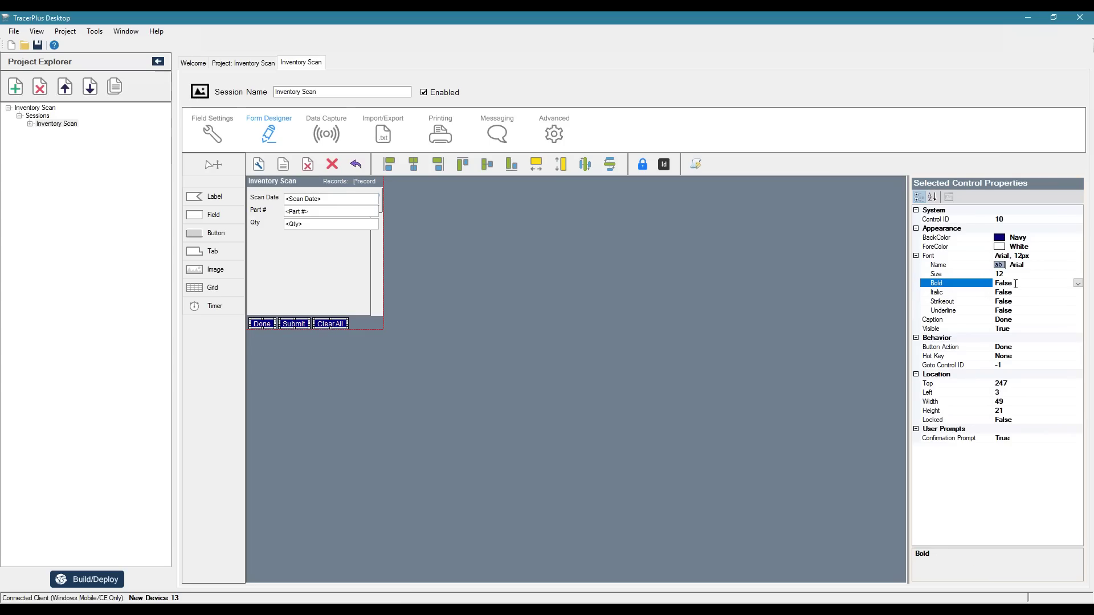
double_click(1015, 283)
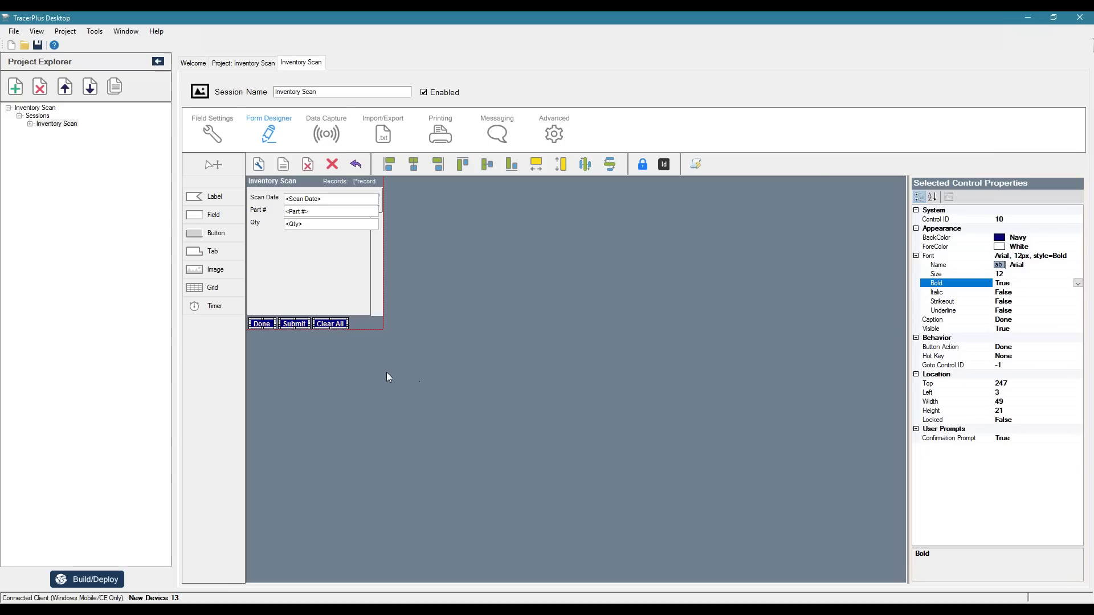
left_click_drag(291, 325, 291, 325)
left_click(435, 365)
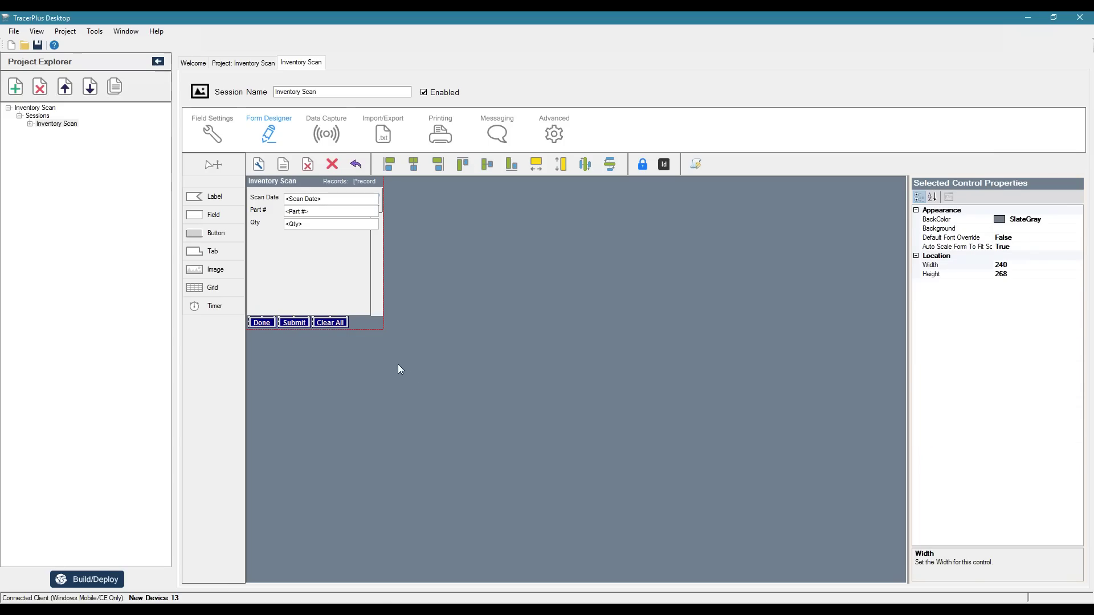
Build and deploy the project to the CipherLab Android device over MTP and open its Inventory Scan session to check the form.
left_click(100, 575)
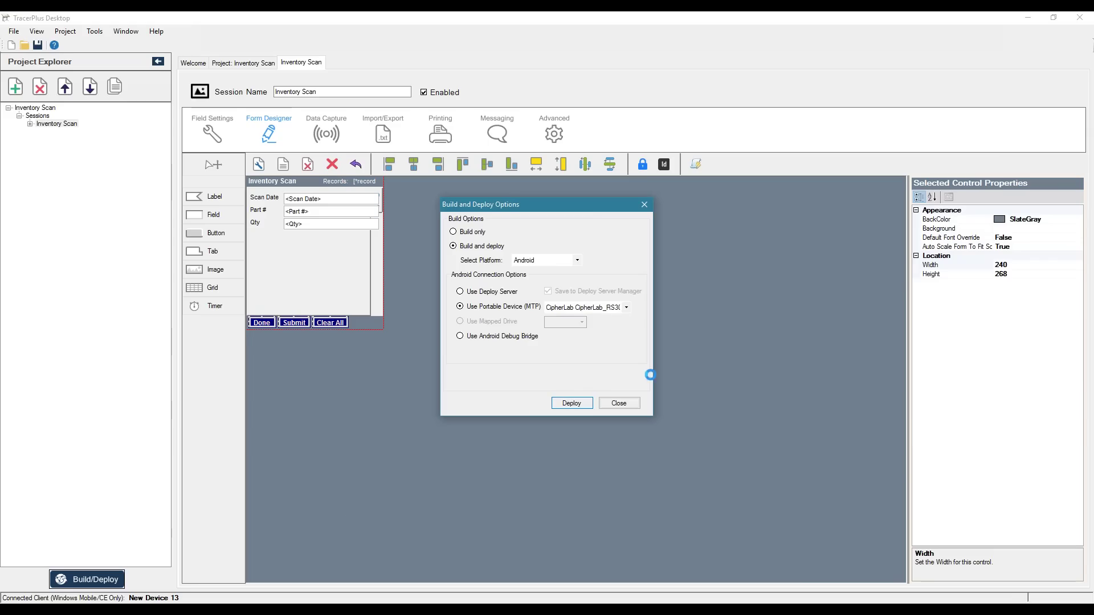
left_click(614, 406)
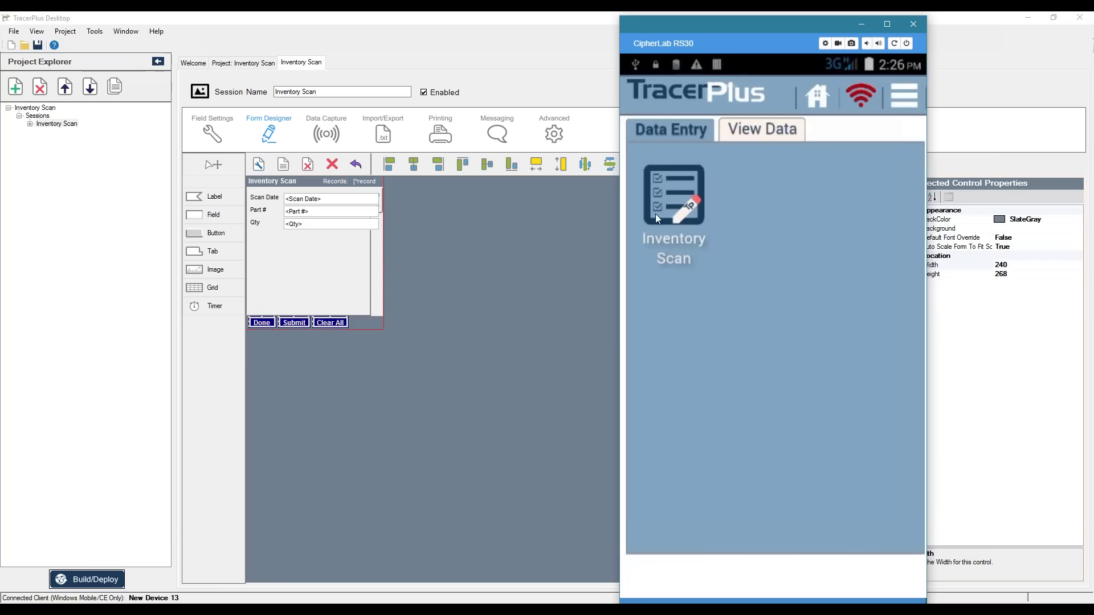
left_click(658, 219)
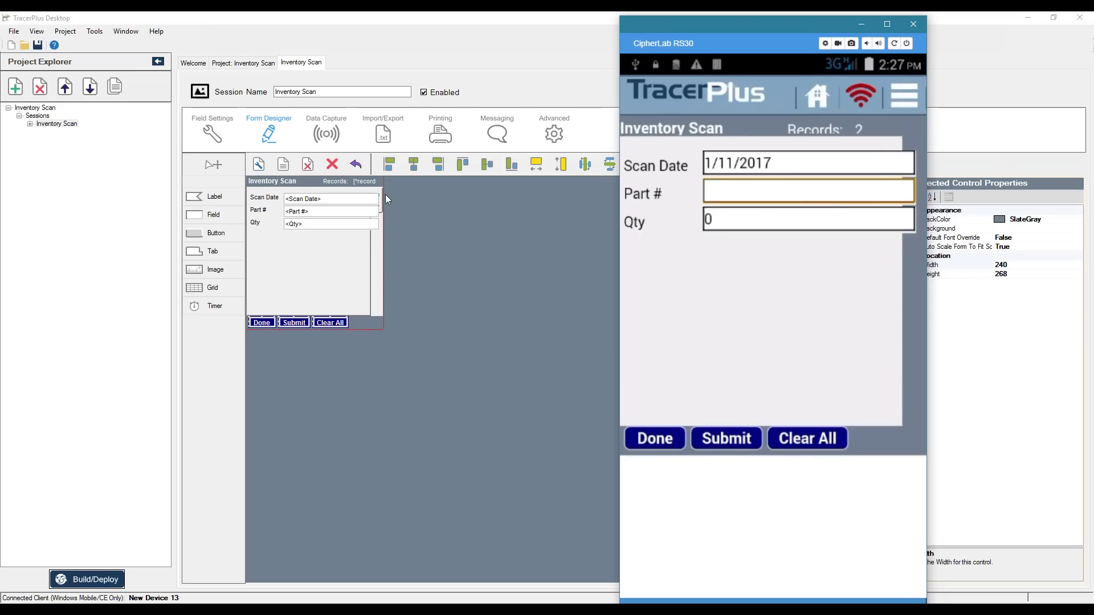
left_click(523, 365)
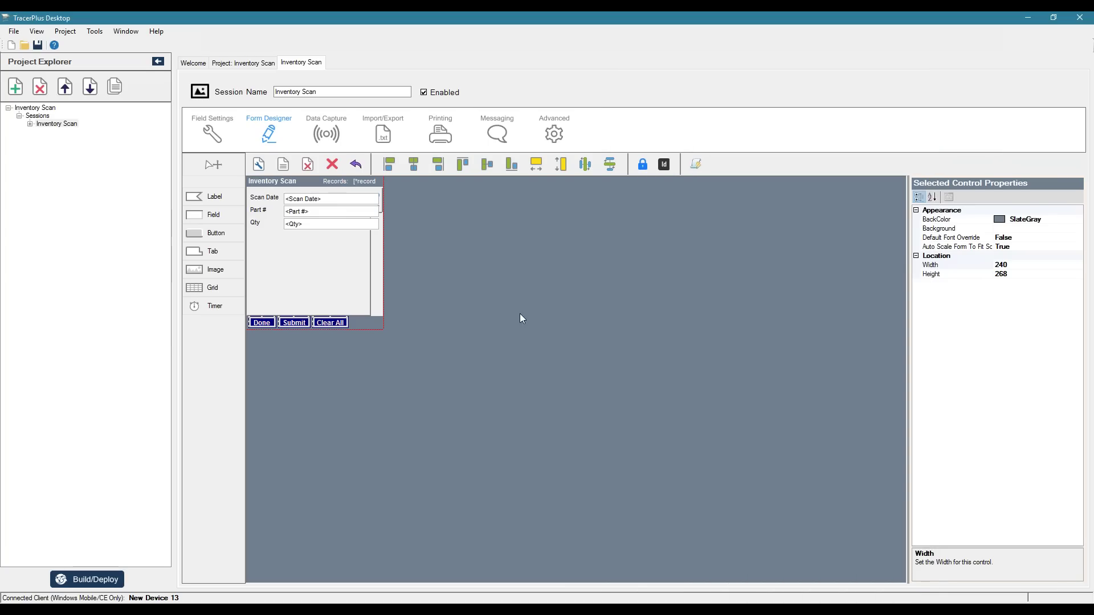
Set the form dimensions to 480 x 720 px with automatic scaling of the form to match.
left_click(259, 165)
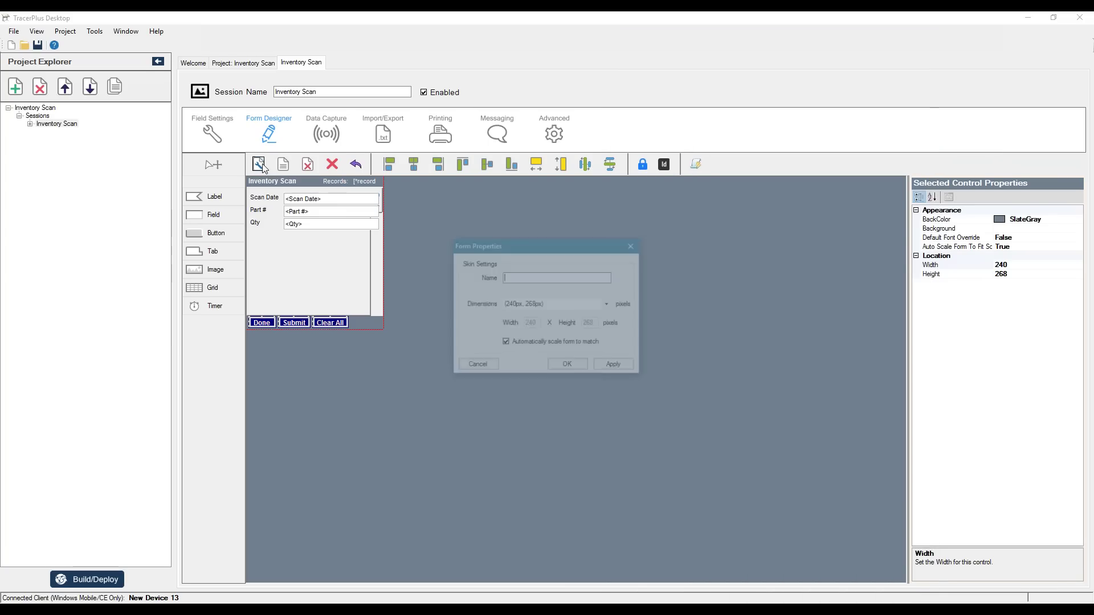
left_click(609, 305)
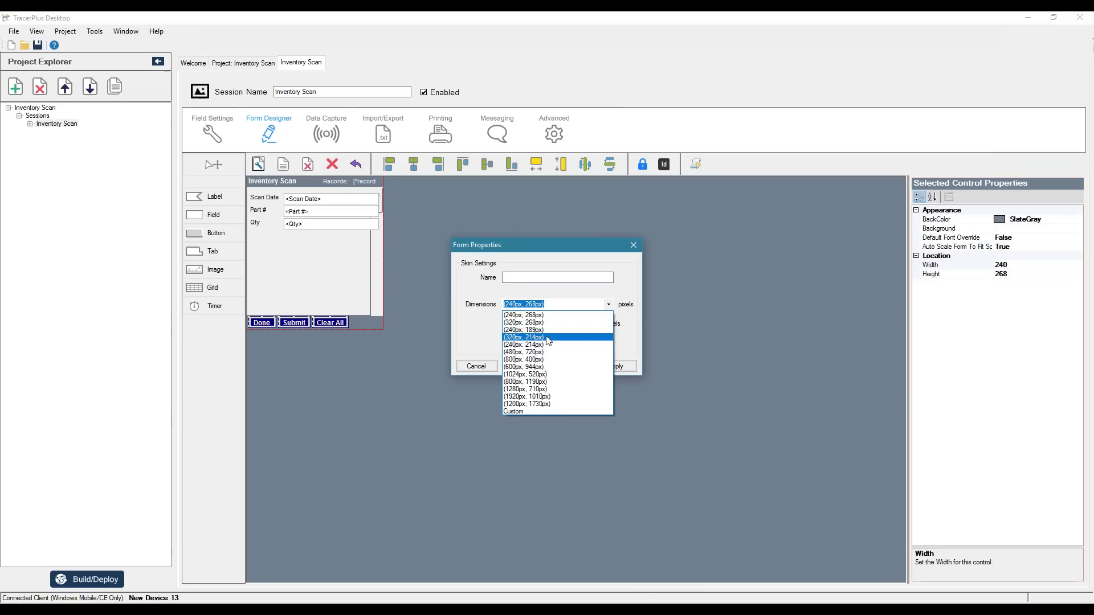
left_click(522, 352)
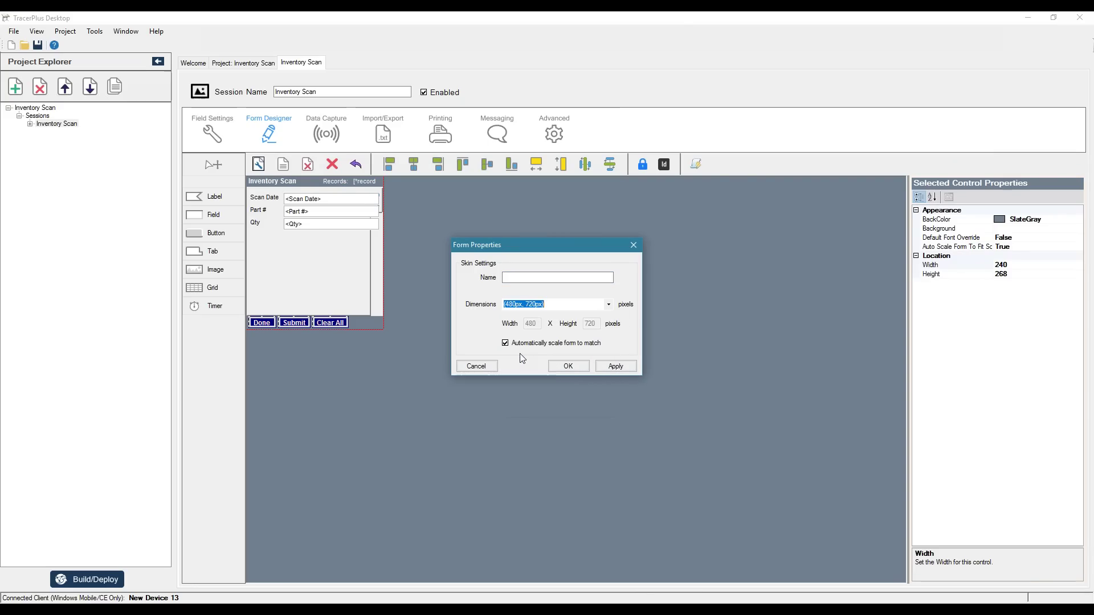
left_click(616, 366)
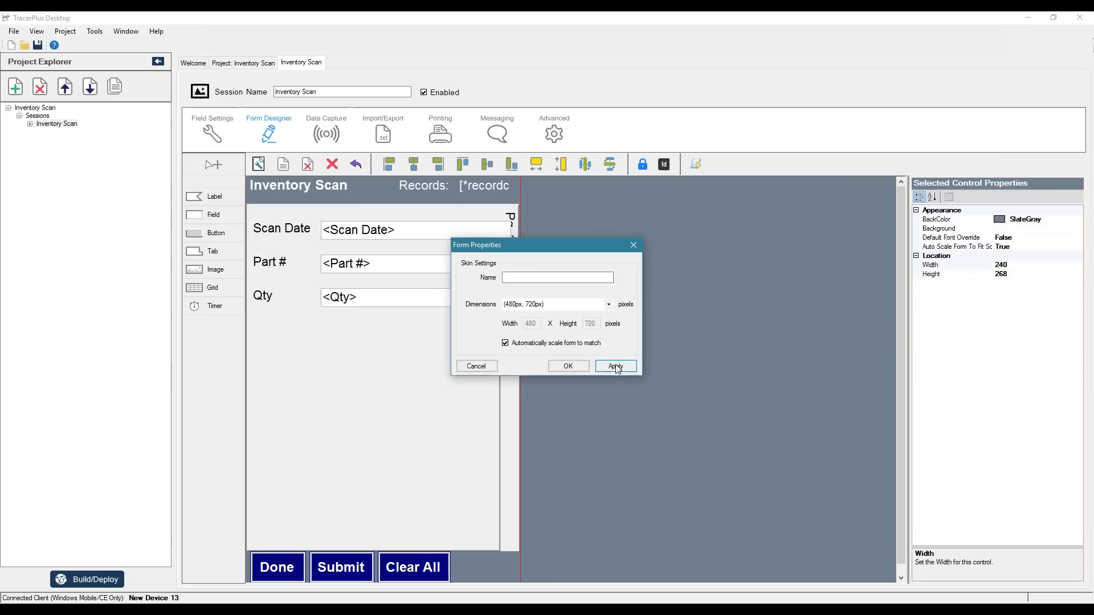
left_click(568, 366)
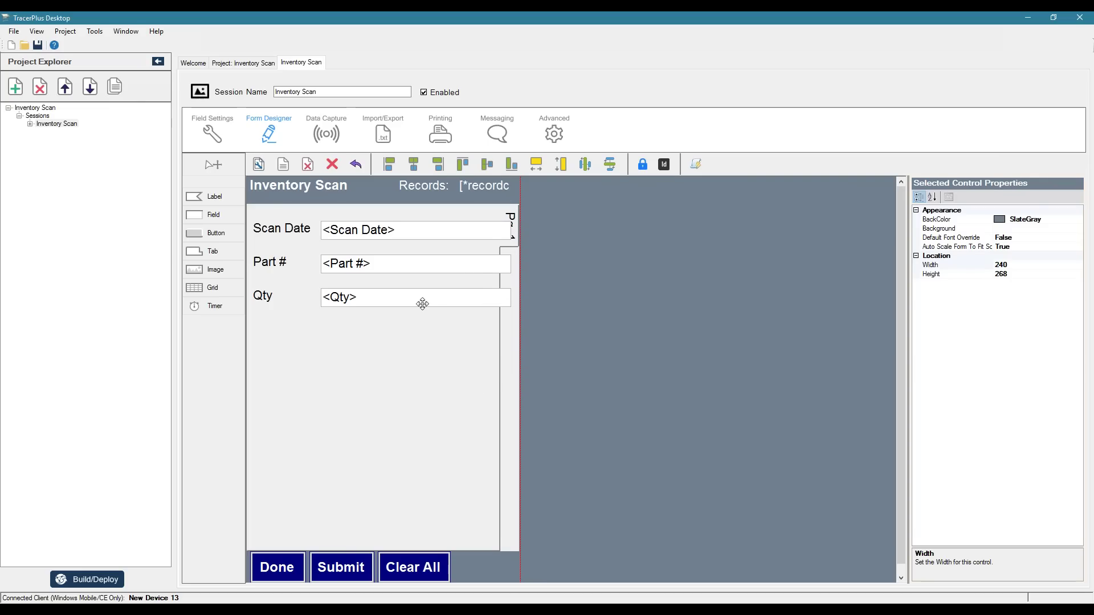
scroll(629, 408, "down", 1)
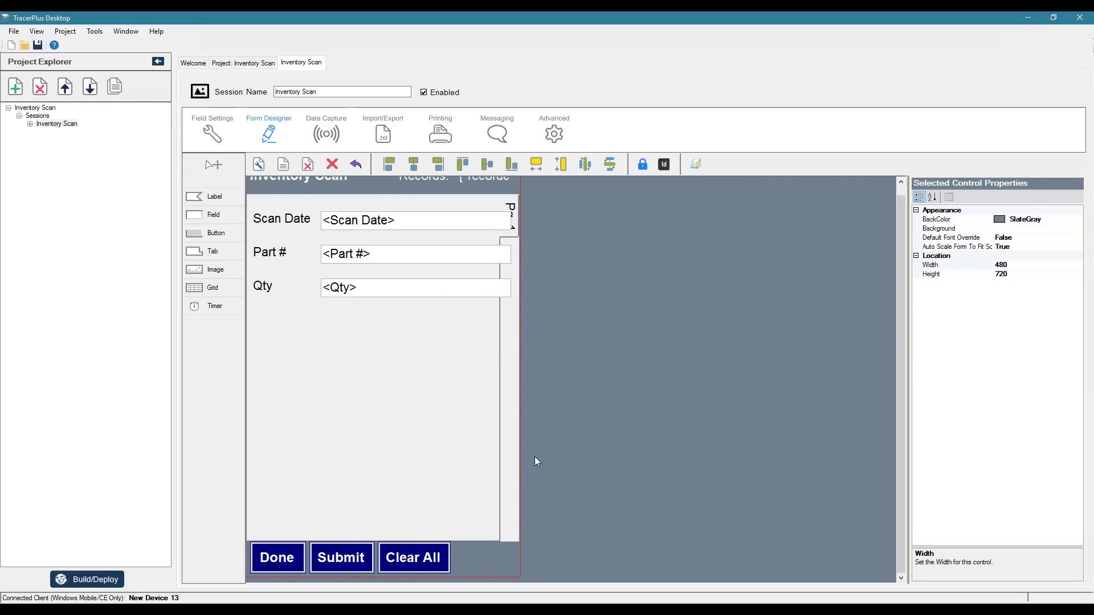
left_click(384, 534)
left_click_drag(385, 542, 388, 532)
key("ctrl+z")
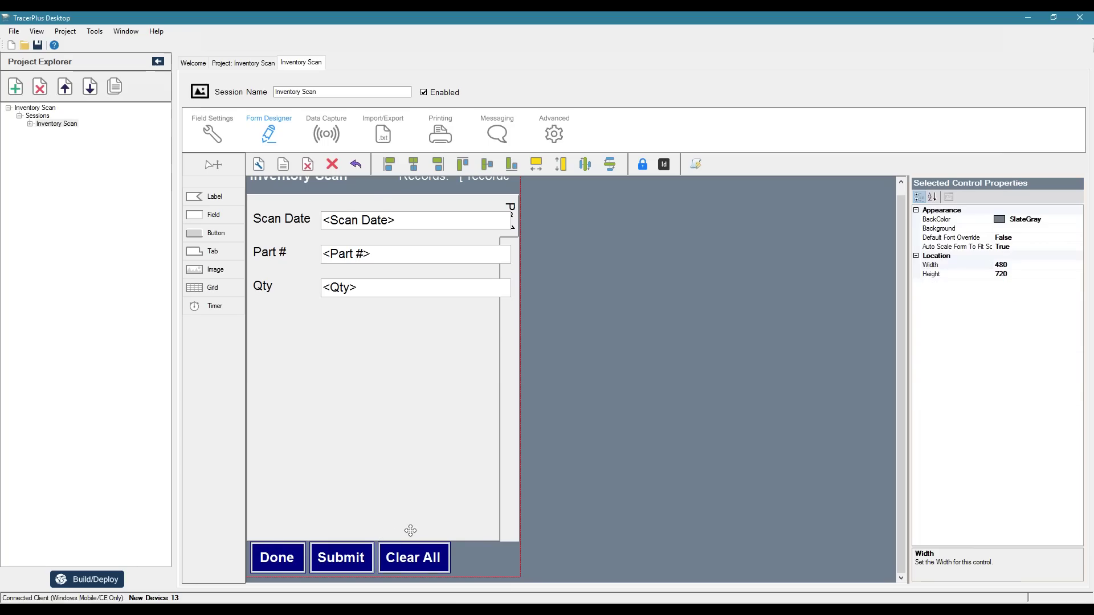
Shrink the Pg. 1 tab control slightly at its top and bottom edges to about 595 px high.
left_click(407, 530)
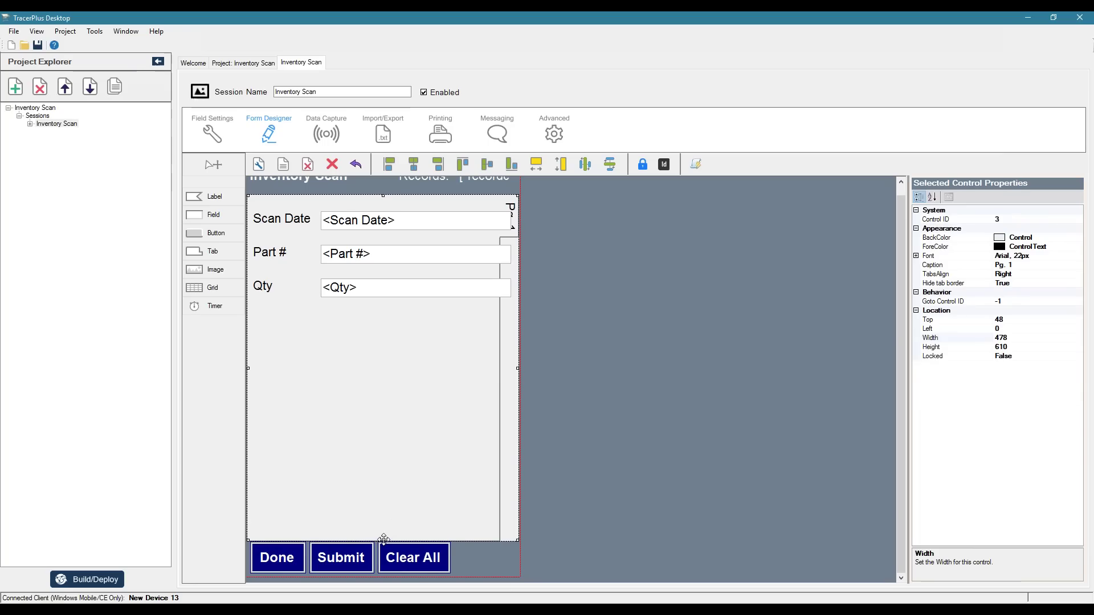
left_click_drag(383, 540, 383, 531)
left_click(548, 416)
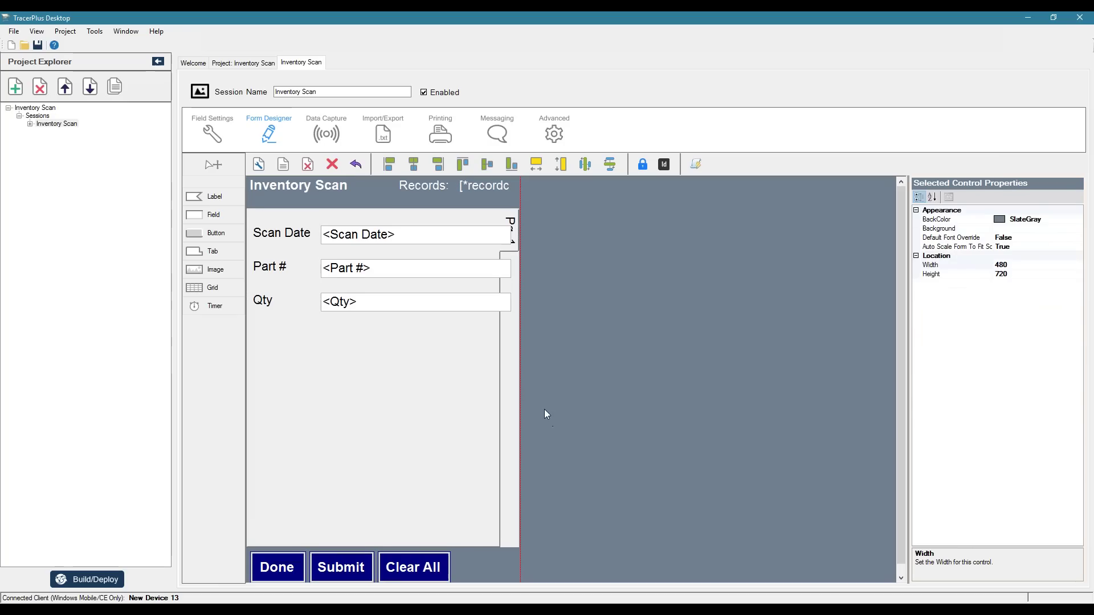
Reduce the font size of the Pg. 1 tab control so its tab strip becomes narrower.
left_click(511, 221)
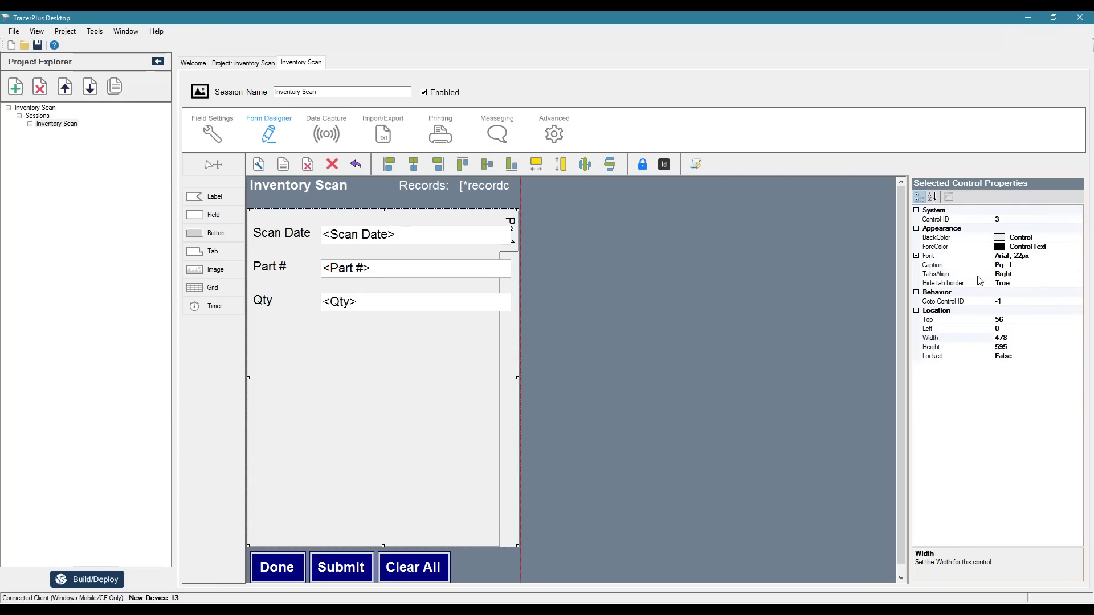
left_click(916, 255)
left_click(1002, 274)
left_click(957, 277)
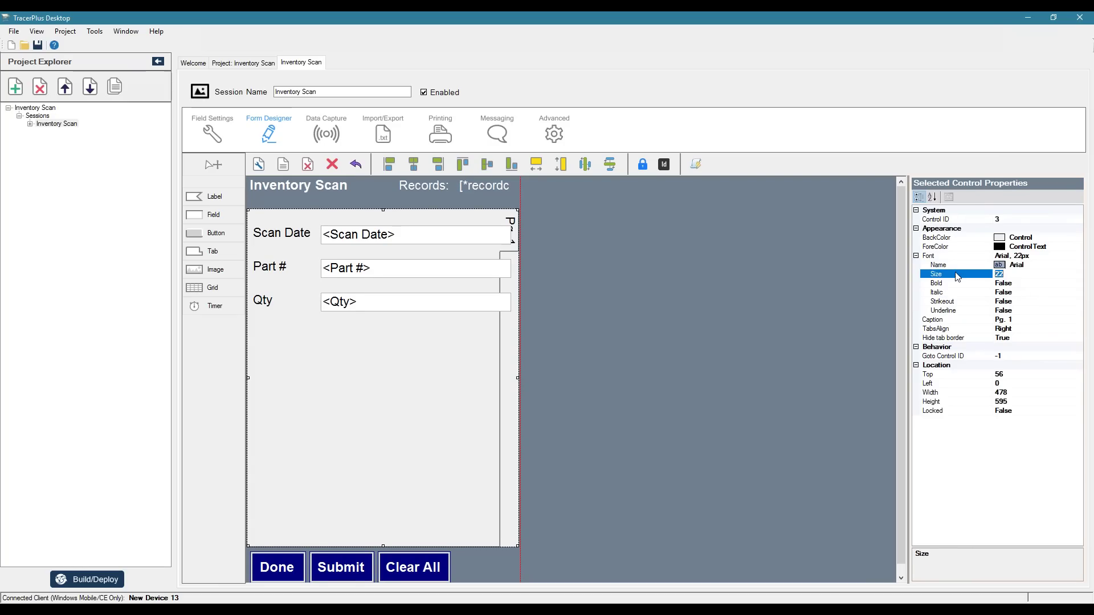
left_click(682, 305)
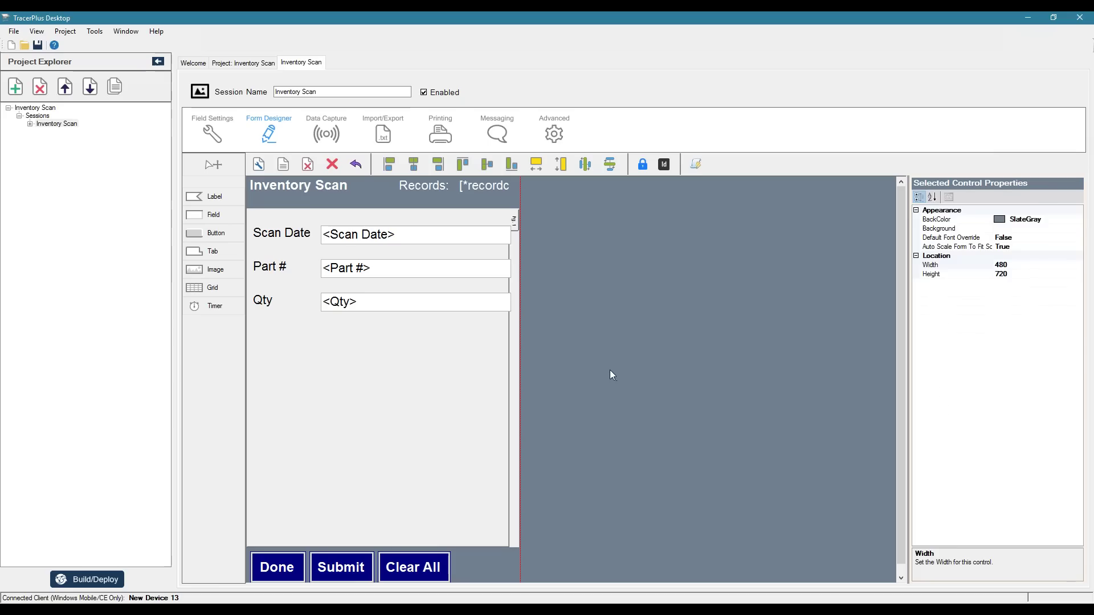
left_click(326, 190)
left_click(402, 188, "ctrl")
left_click(483, 188, "ctrl")
left_click(571, 395)
scroll(570, 394, "down", 1)
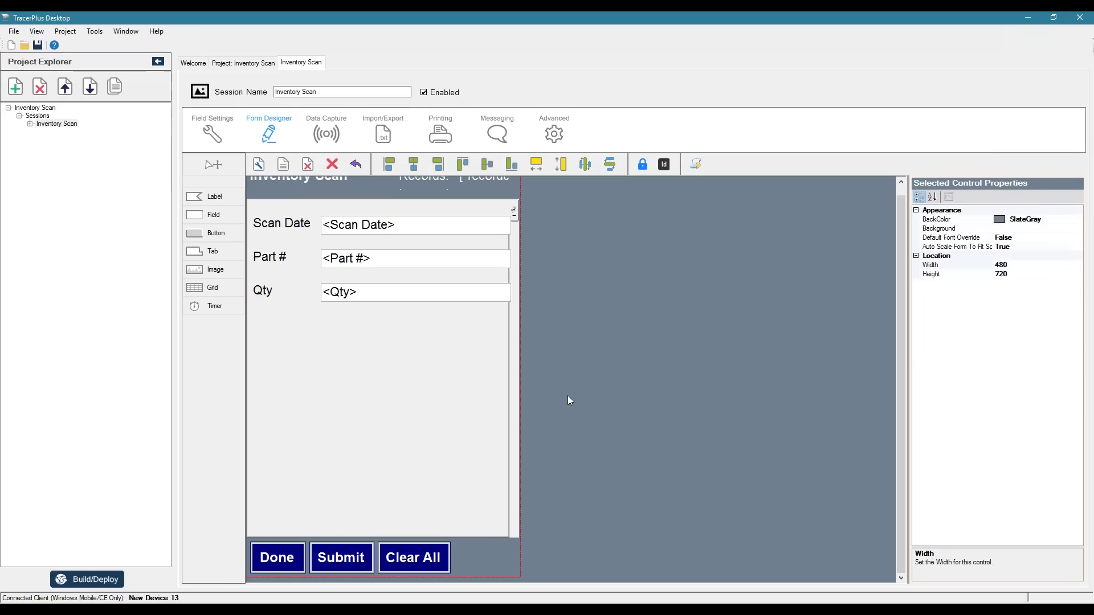
Build and deploy the project to the CipherLab Android device over MTP and open the Inventory Scan session there to check the resized form.
left_click(87, 579)
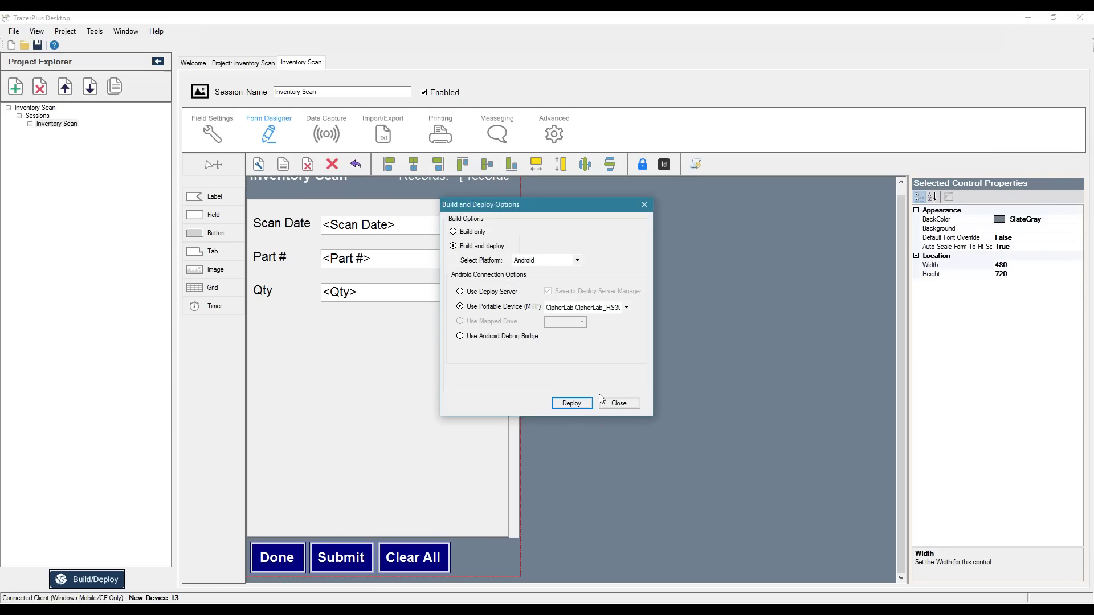
left_click(587, 401)
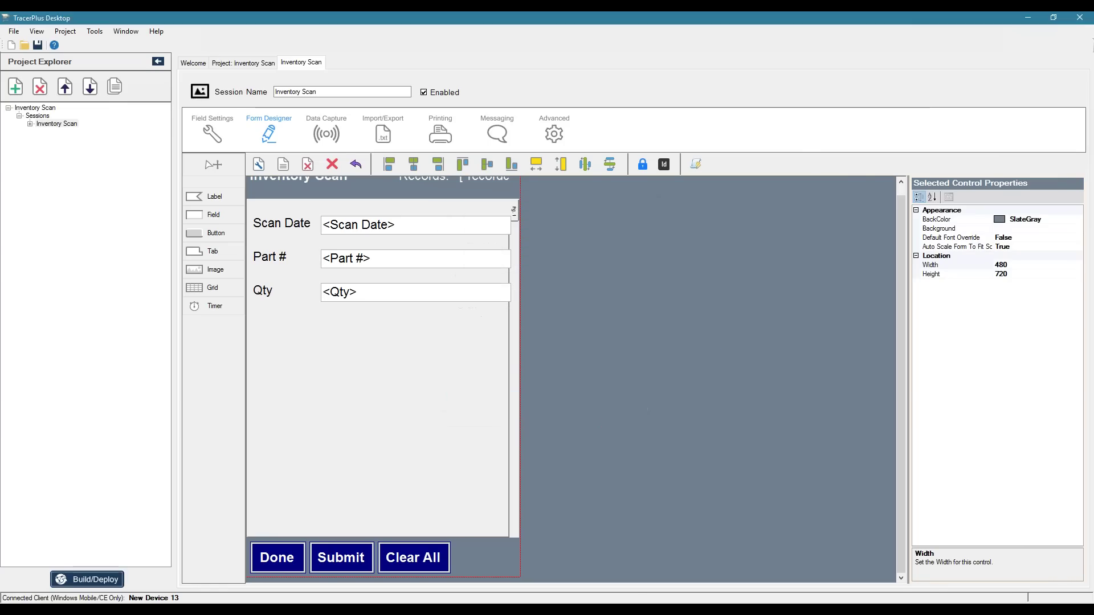
left_click(656, 443)
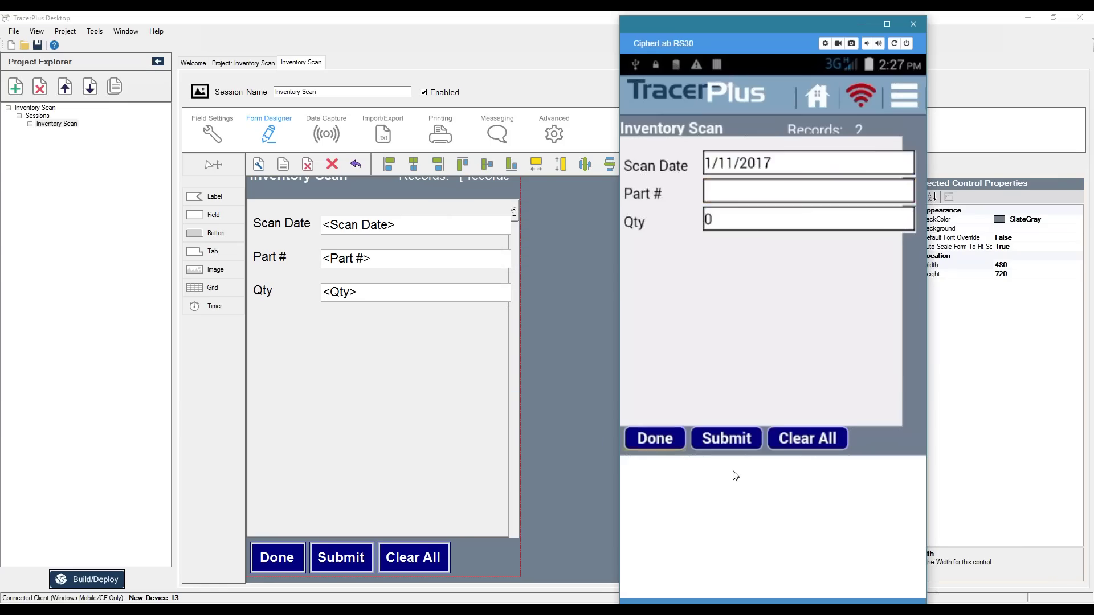
left_click(659, 182)
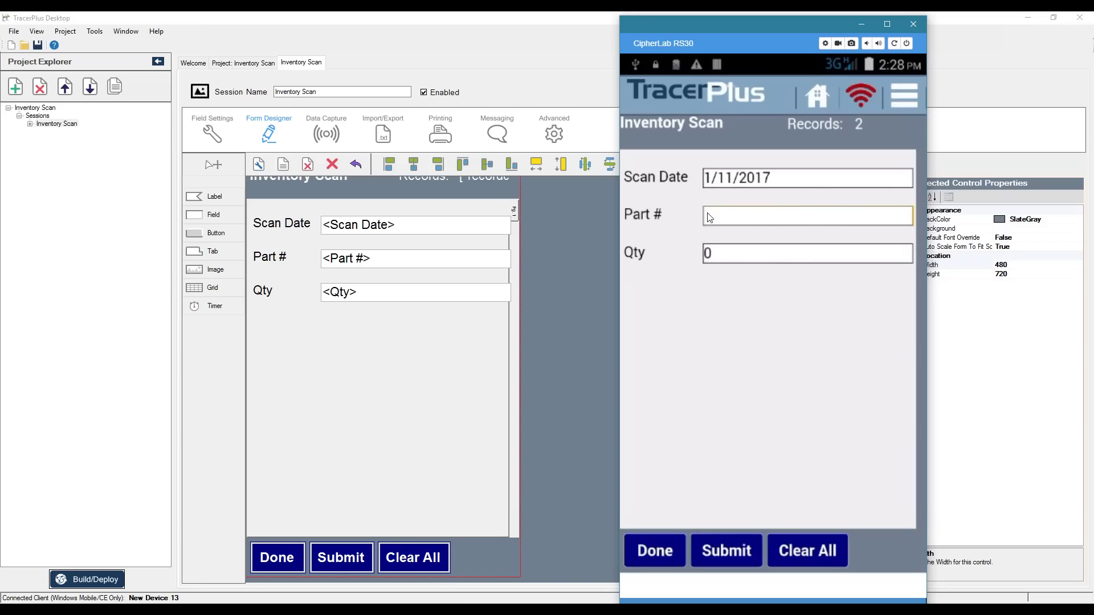
Leave the entry form on the device and delete all existing records from the Inventory Scan session data.
left_click(651, 555)
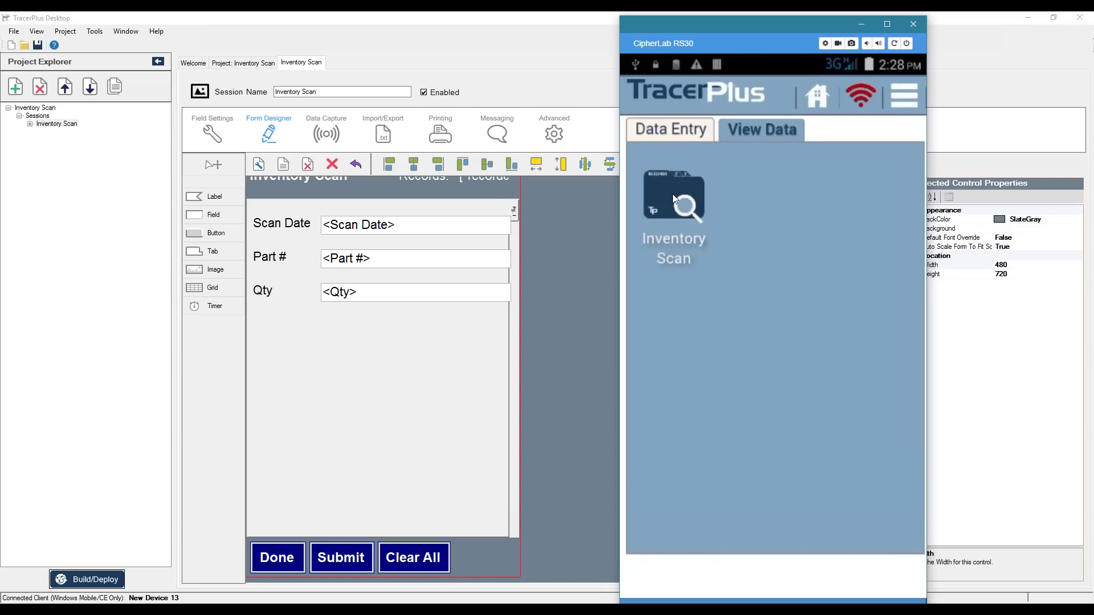
left_click(674, 198)
left_click(742, 152)
left_click(733, 393)
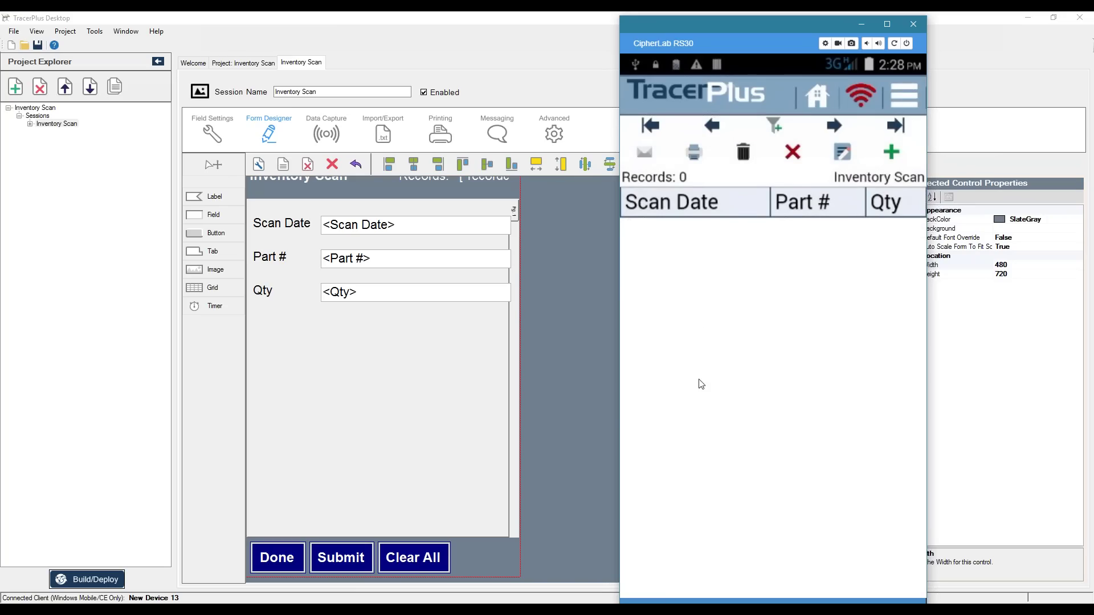
Reopen the Inventory Scan entry form on the device and enter part number 1001 five times.
left_click(668, 600)
left_click_drag(736, 198, 668, 192)
left_click(673, 236)
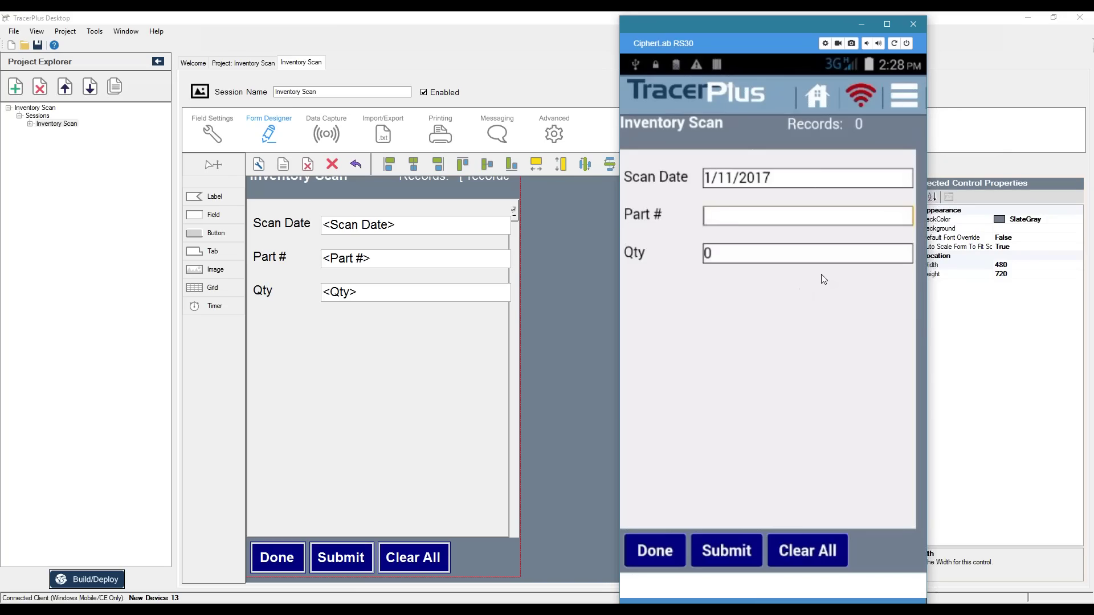
left_click(743, 218)
type("1001")
key("Return")
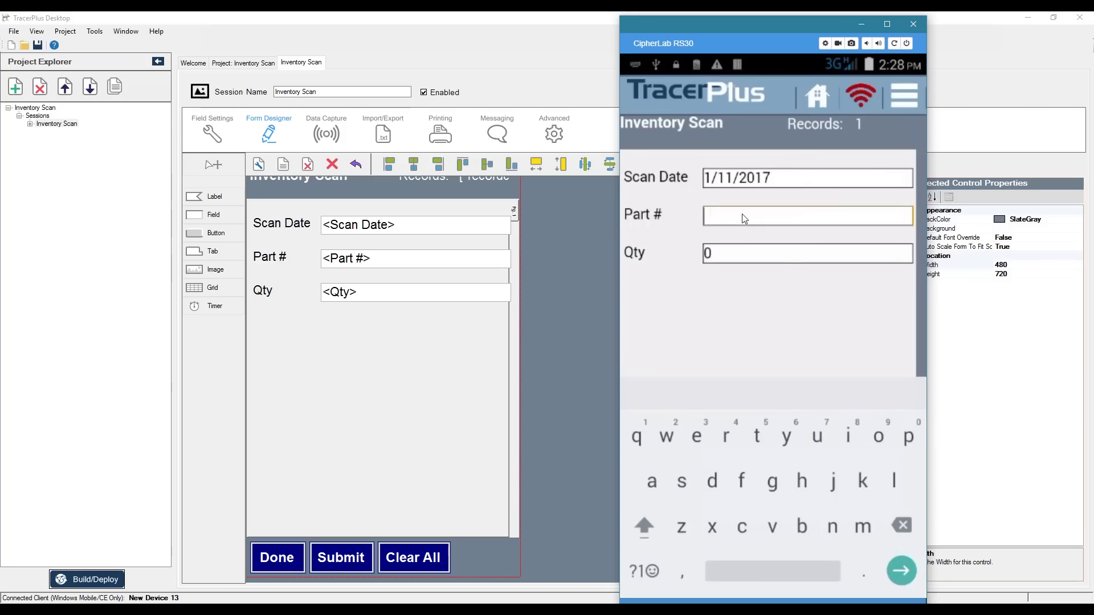
type("1001")
key("Return")
type("1001")
key("Return")
type("1001")
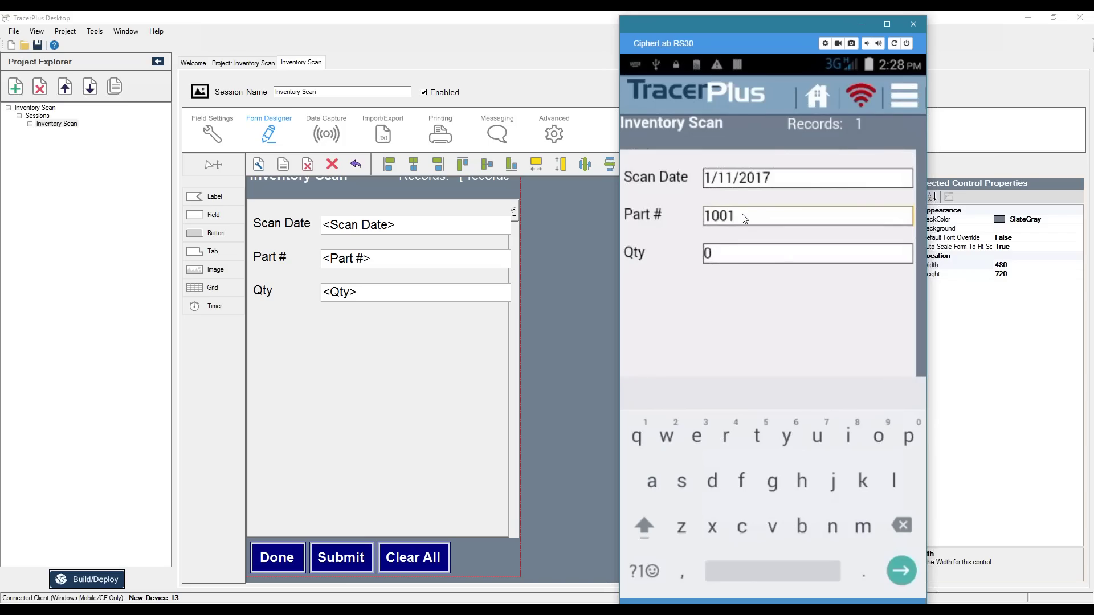
key("Return")
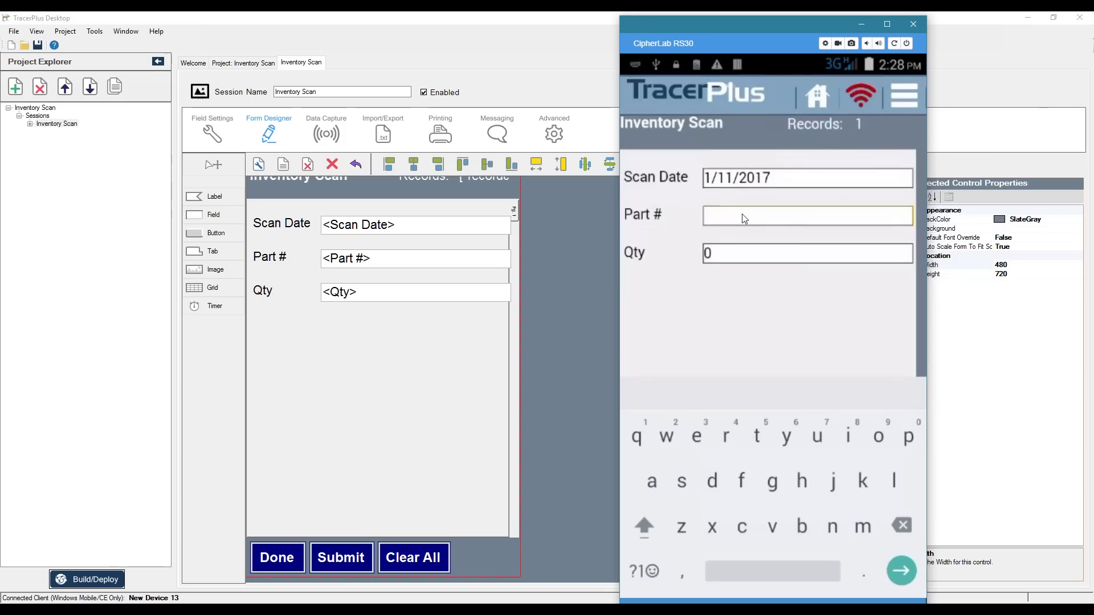
type("1001")
key("Return")
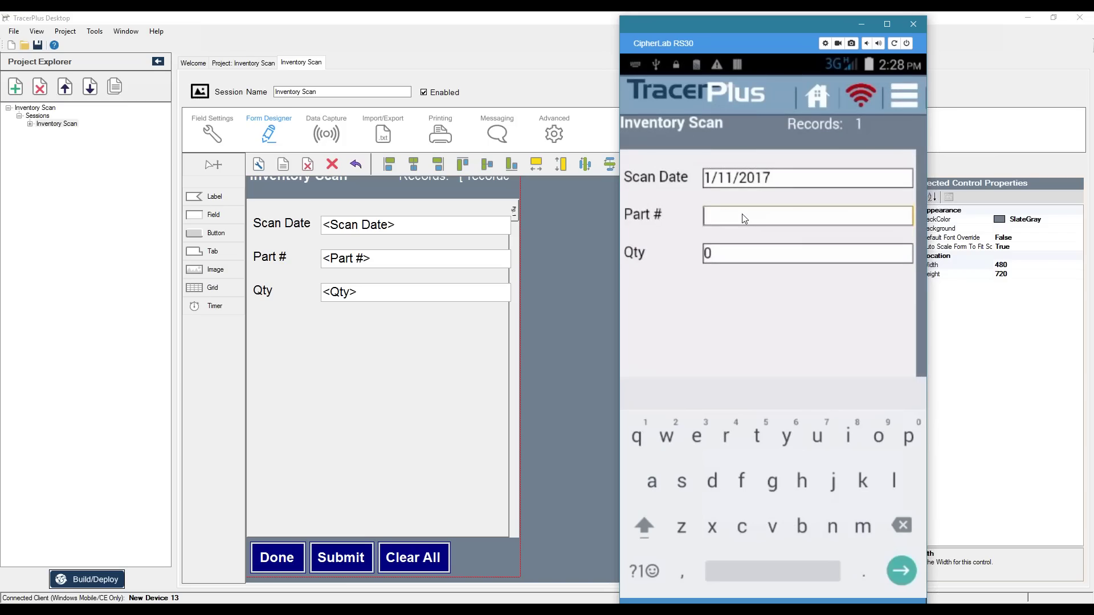
Enter part number 1002 twice and part number 1003 once in the Inventory Scan form.
type("1002")
key("Return")
type("1002")
key("Return")
type("1003")
key("Return")
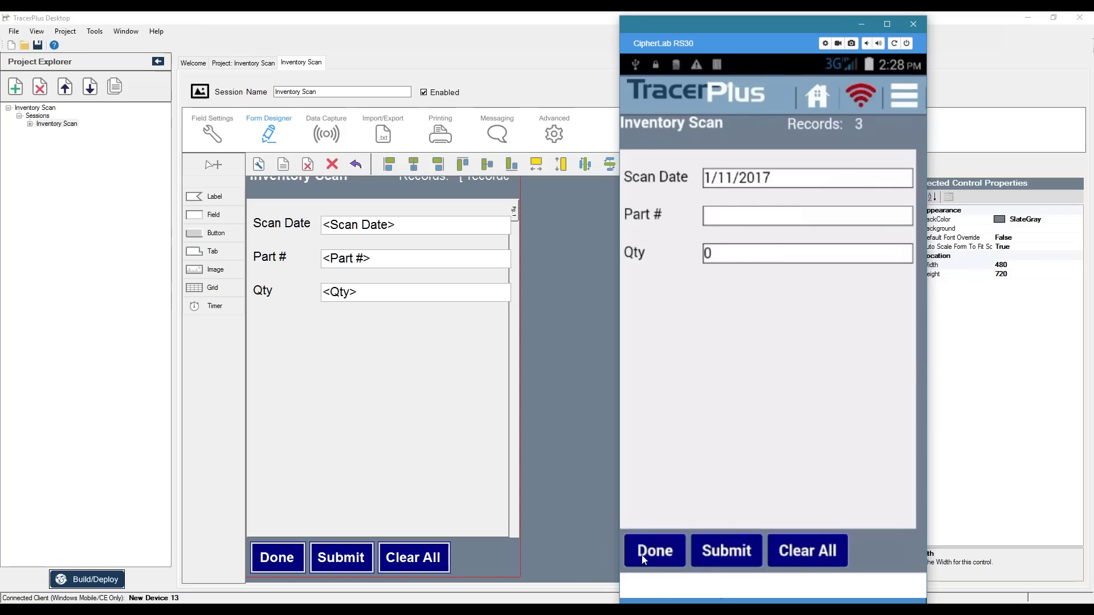
Finish data entry, check the Inventory Scan records and their quantities in the data view, and return to the home screen.
left_click(644, 559)
left_click(775, 131)
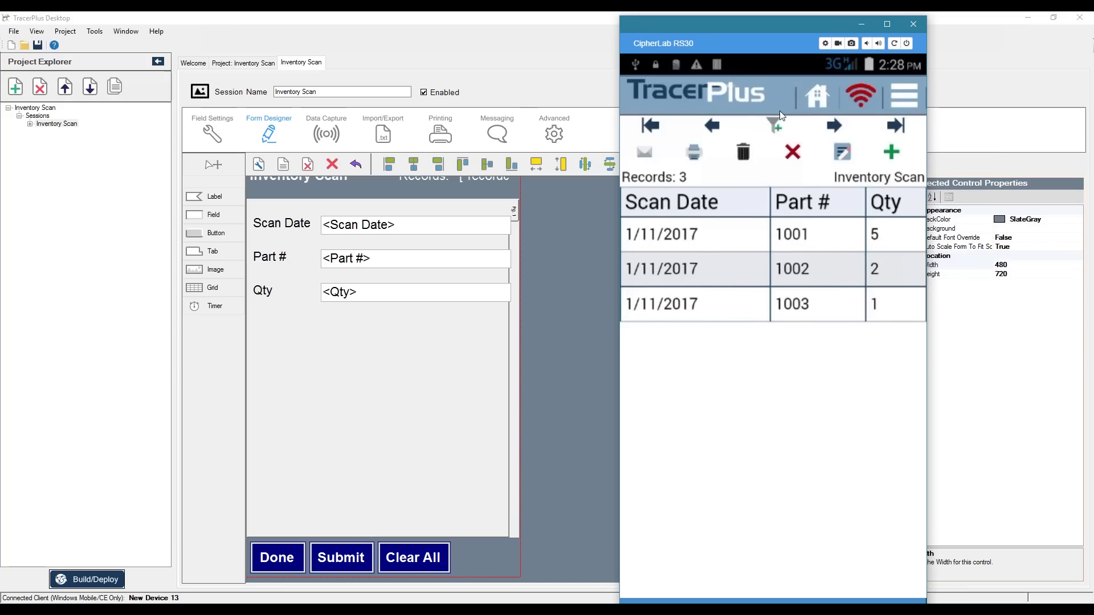
left_click(815, 100)
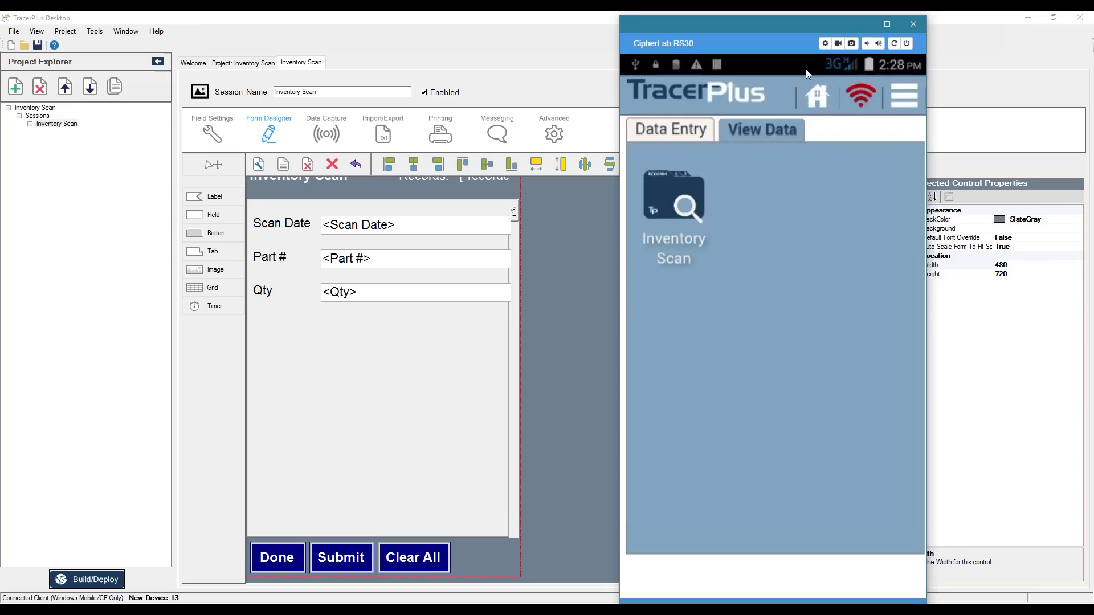
Turn on Wi-Fi in the device's quick settings and return to the session list.
left_click_drag(719, 64, 729, 207)
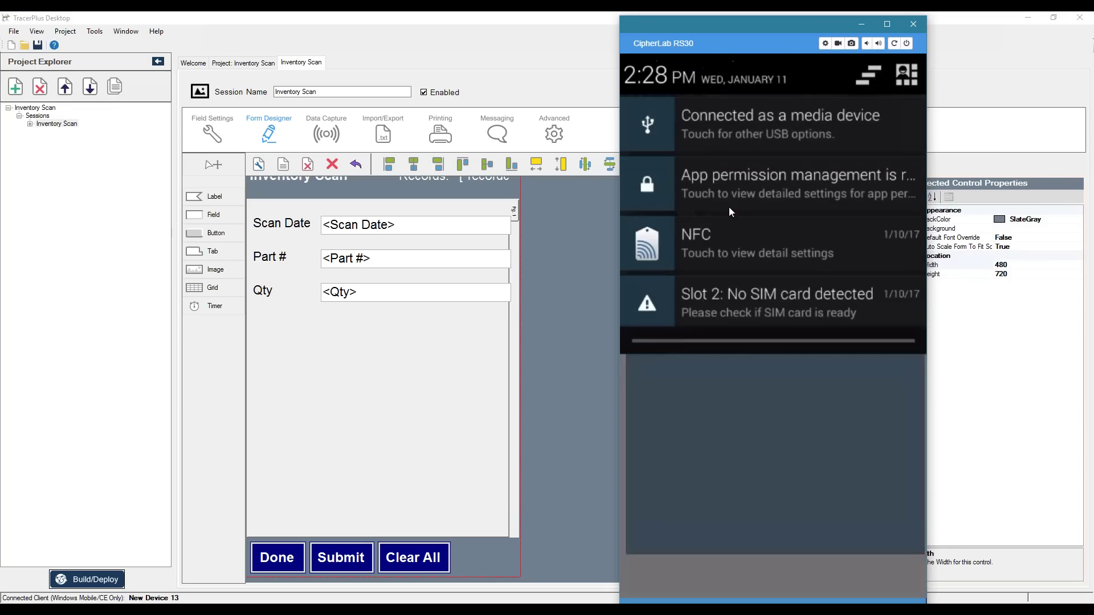
left_click(904, 79)
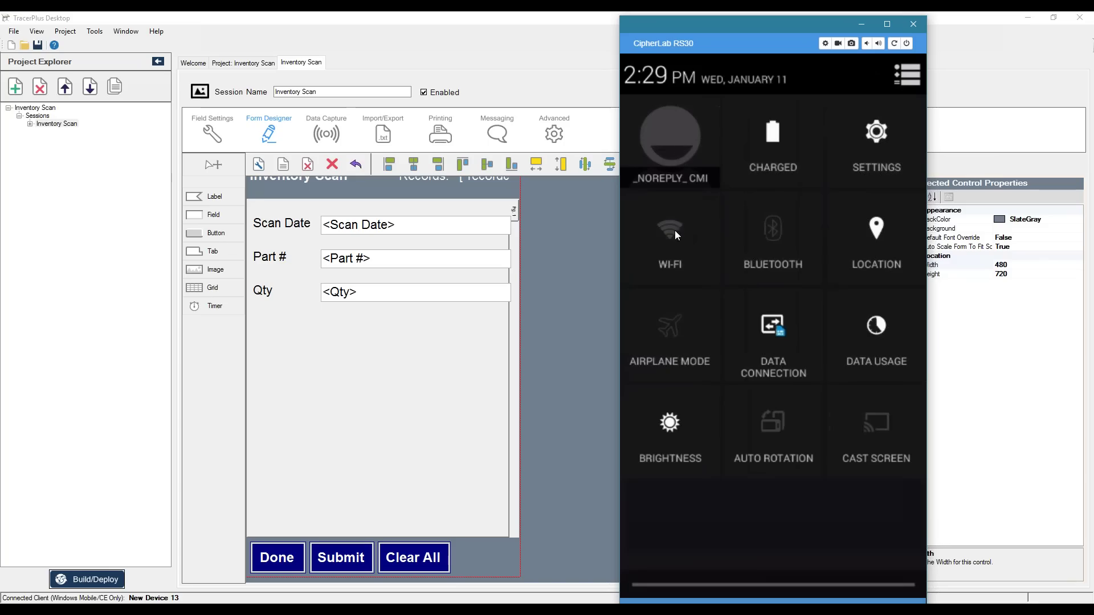
left_click_drag(792, 594, 778, 230)
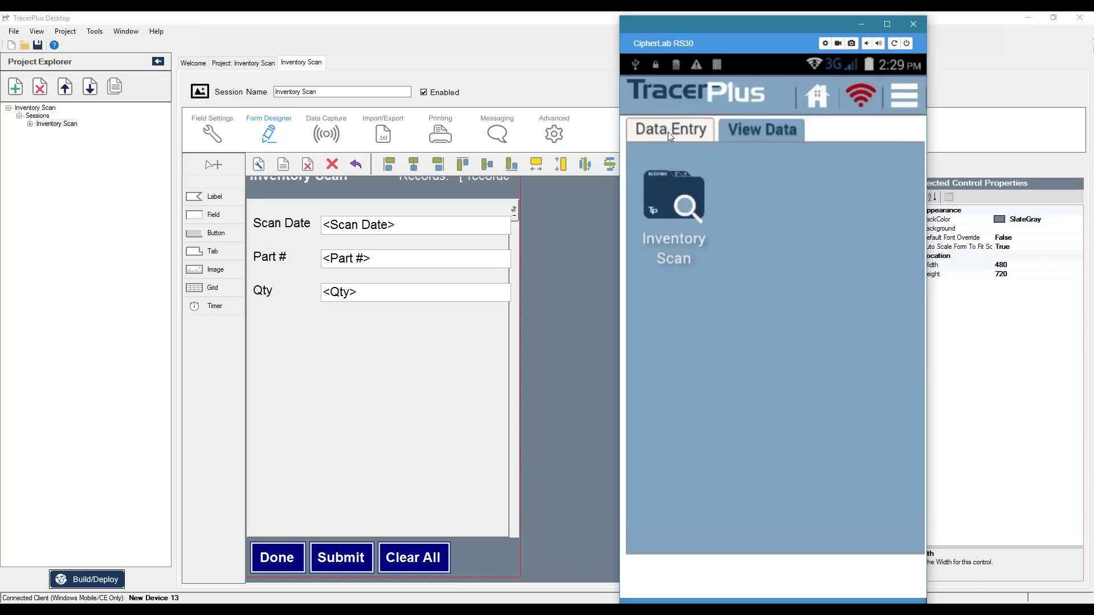
Switch to TracerPlus Connect, open the profile configuration and start a new, empty profiles file.
left_click(568, 270)
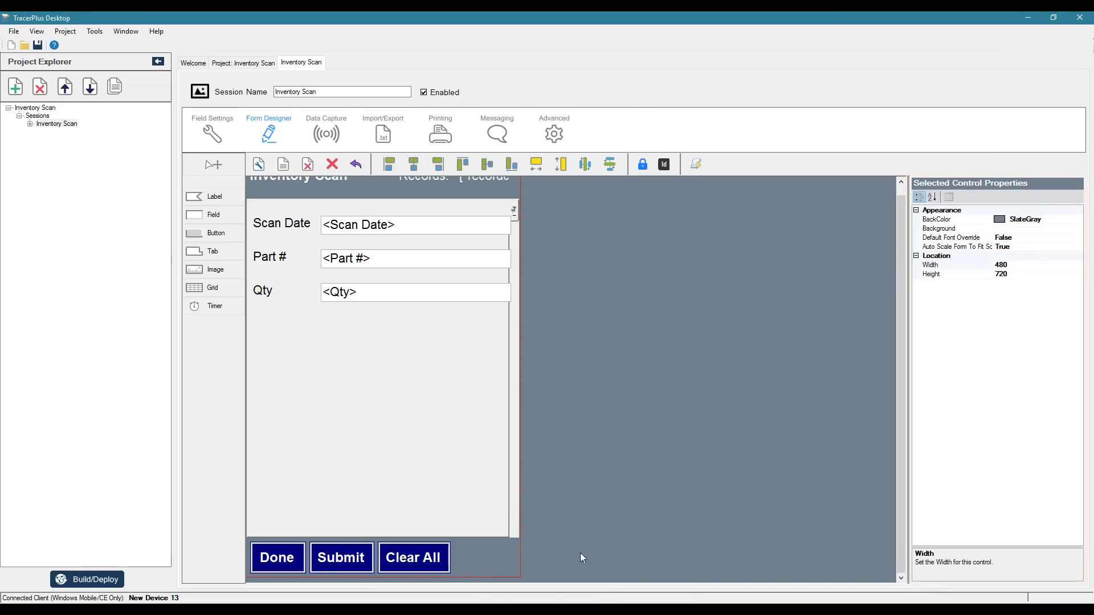
mouse_move(551, 599)
left_click(545, 561)
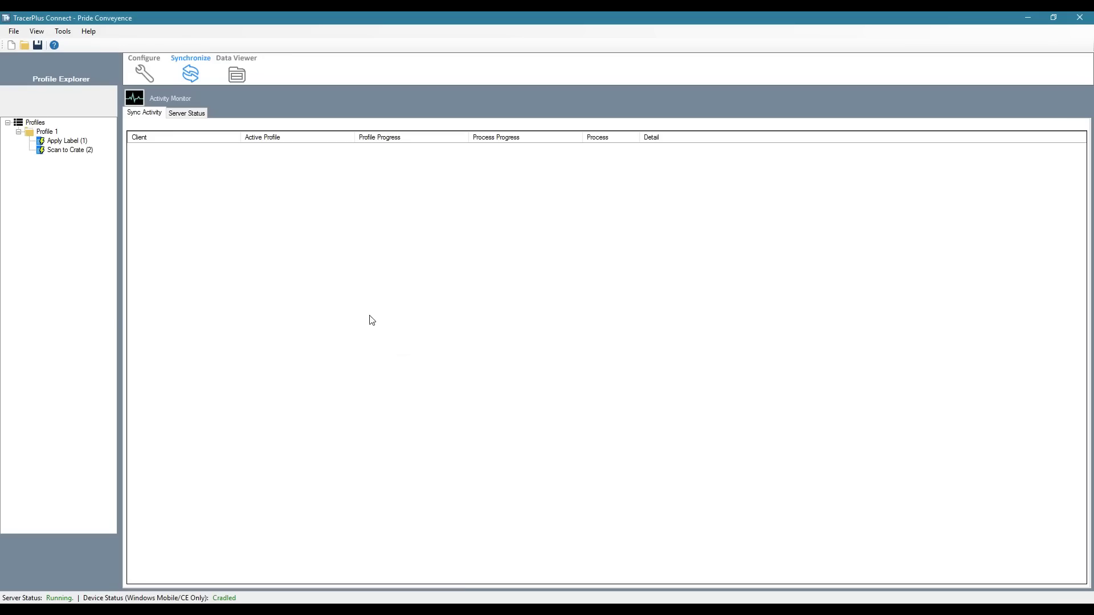
left_click(146, 74)
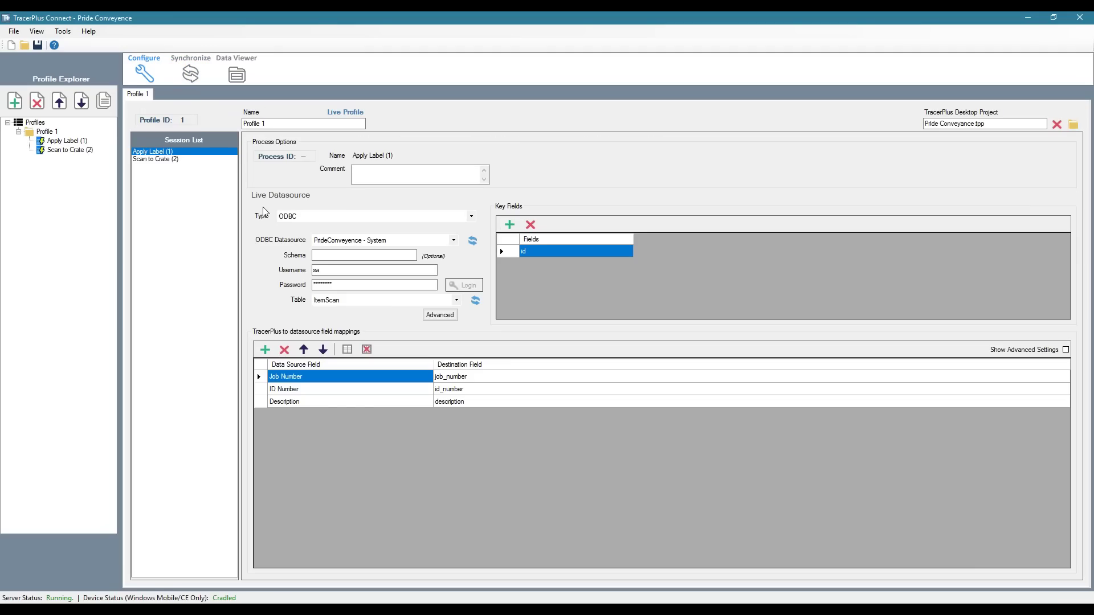
left_click(11, 45)
Create a new sync profile linked to the desktop project Inventory Scan.tpp.
left_click(13, 105)
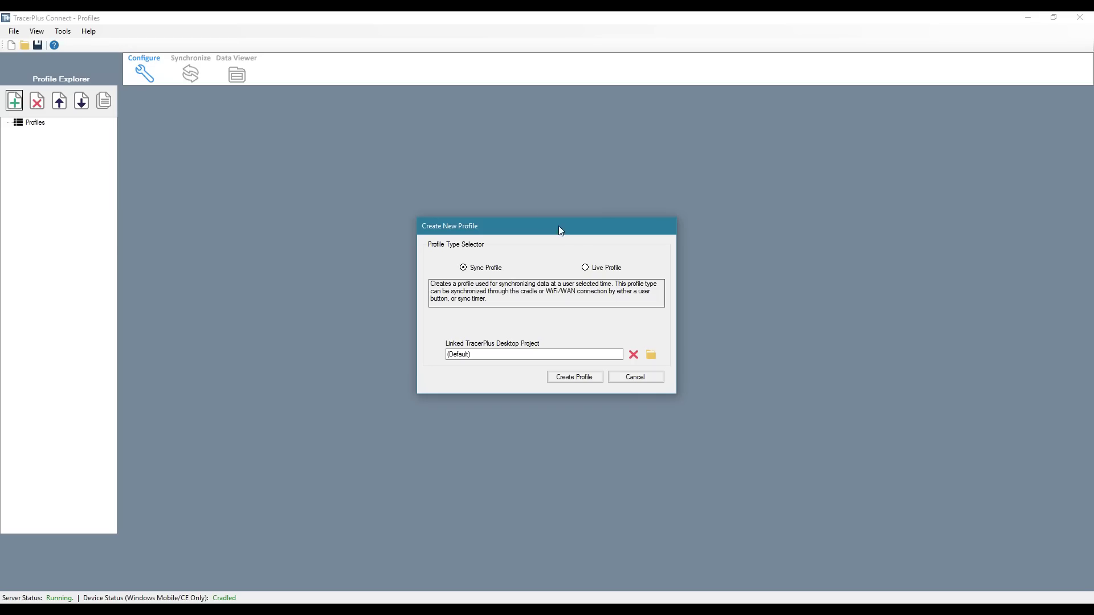
left_click(653, 355)
double_click(539, 315)
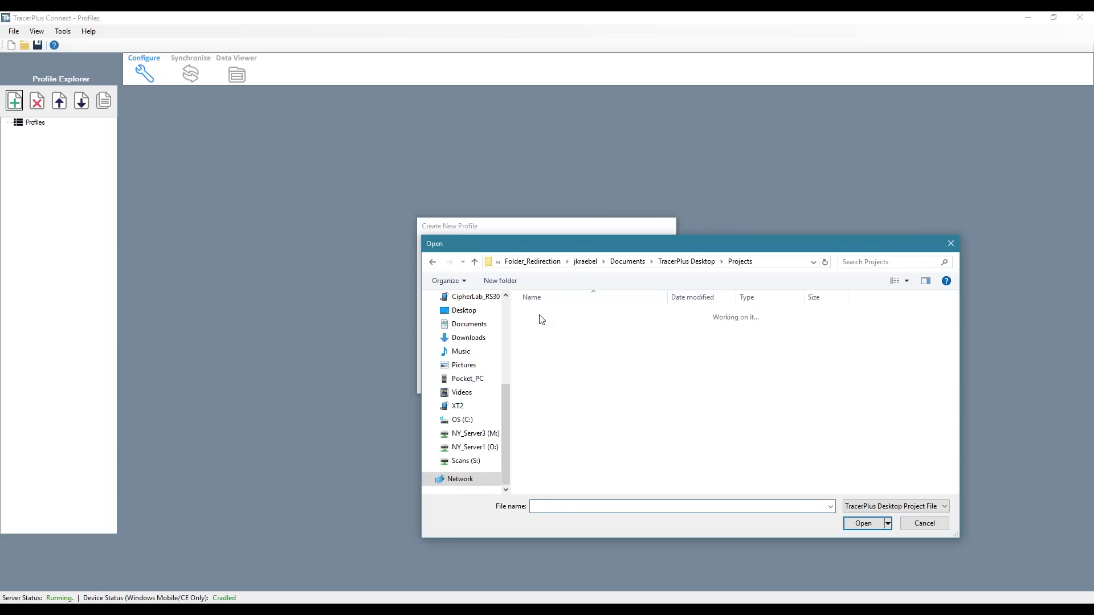
type("inv")
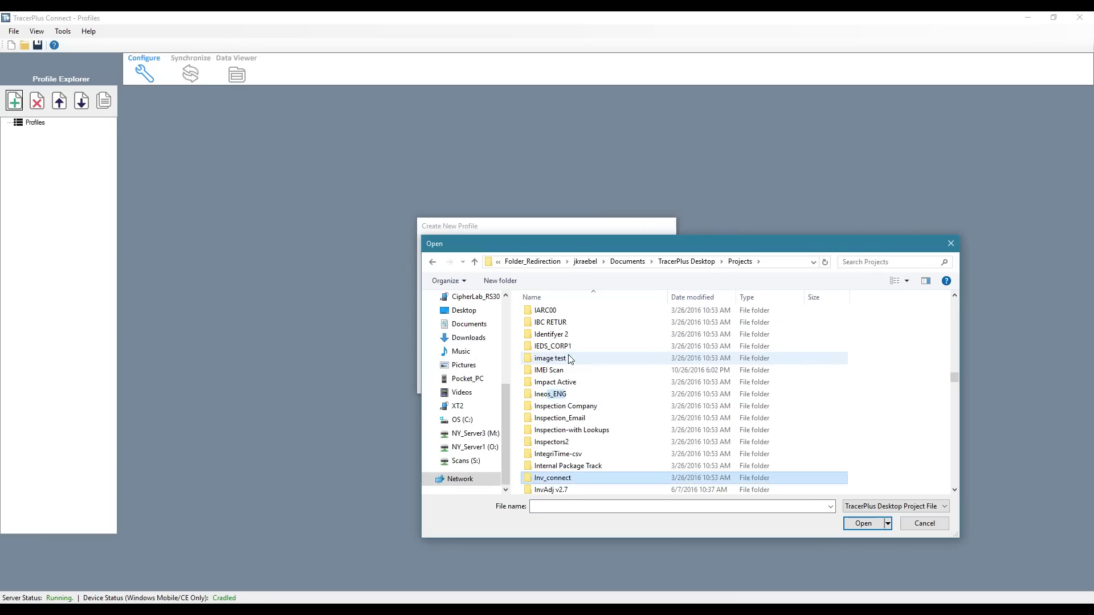
scroll(586, 364, "down", 1)
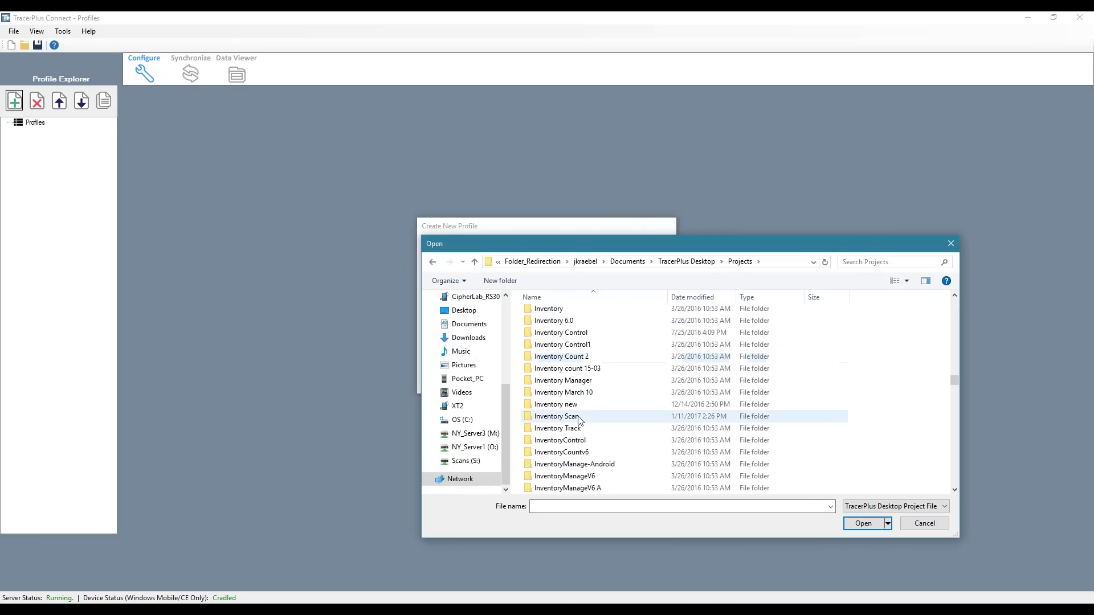
double_click(569, 420)
double_click(544, 340)
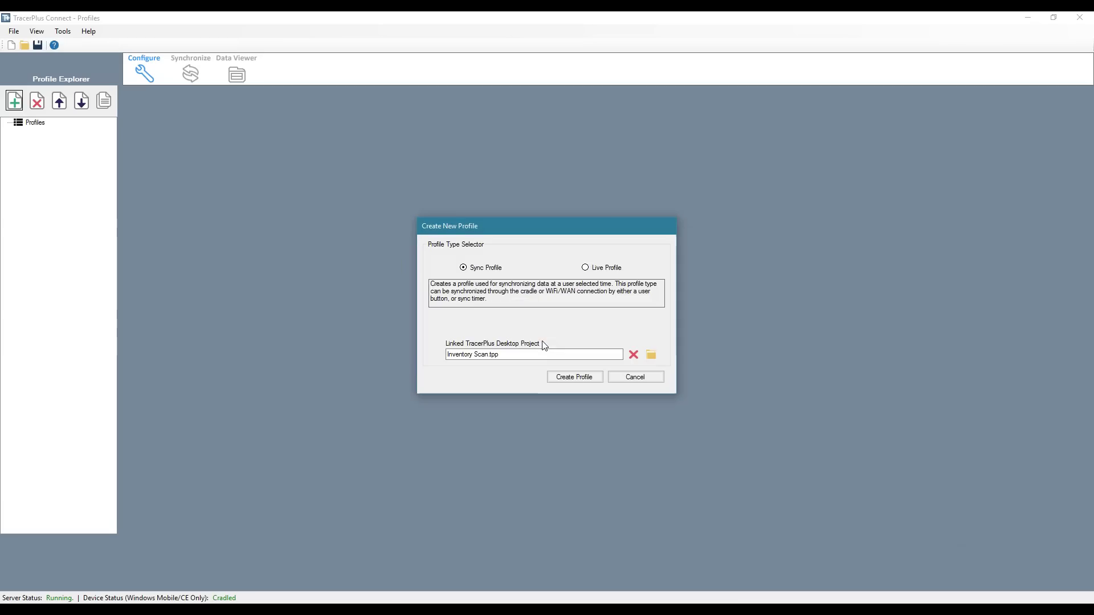
left_click(574, 377)
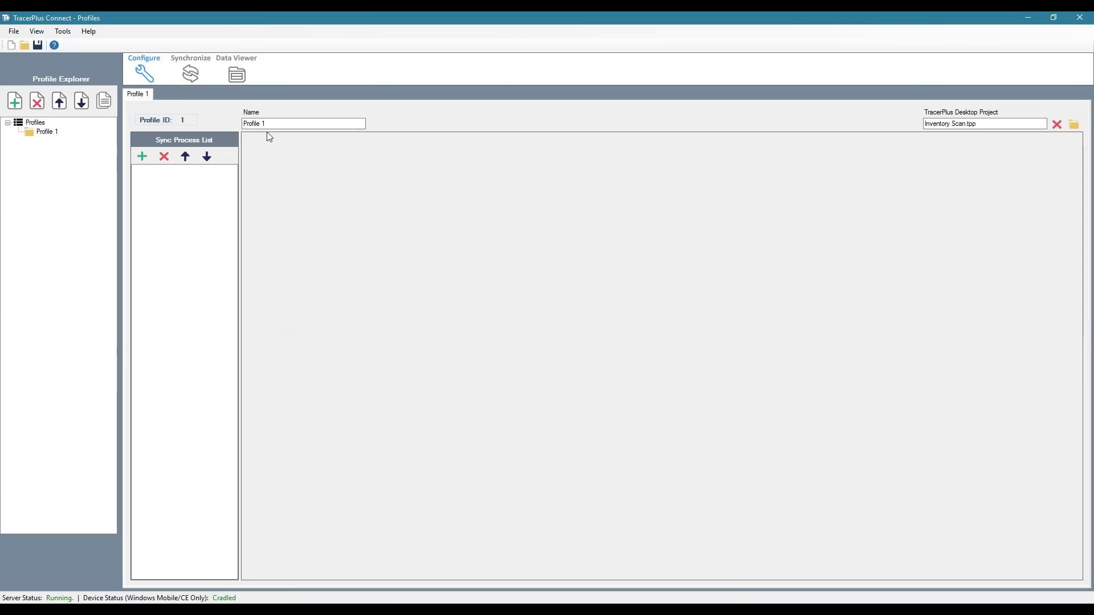
Rename the new profile to Sync From Device.
left_click_drag(288, 123, 214, 127)
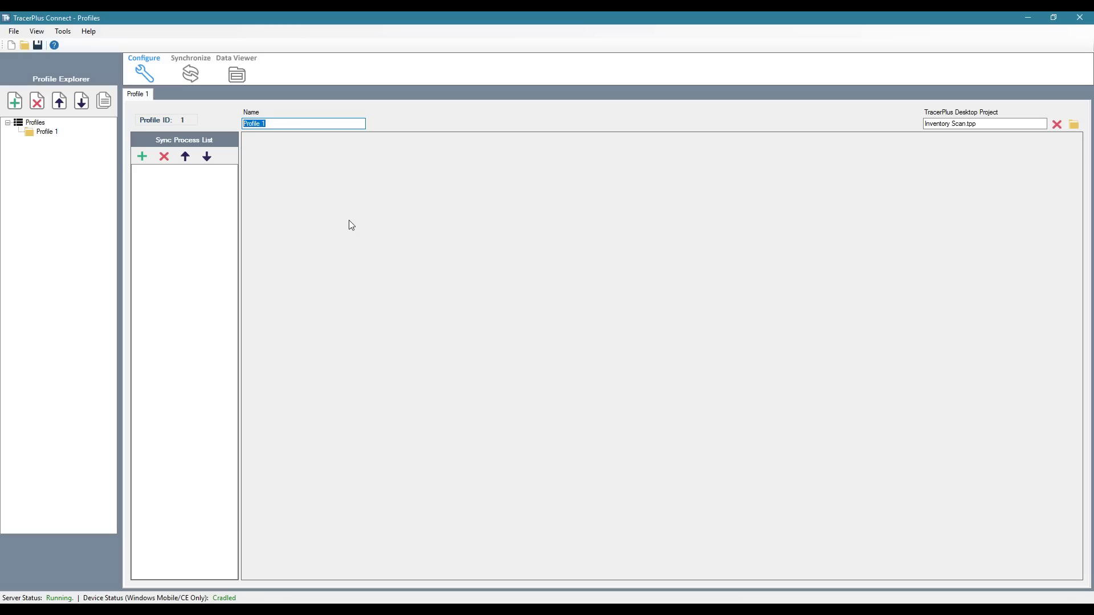
type("Sync From Device")
key("Tab")
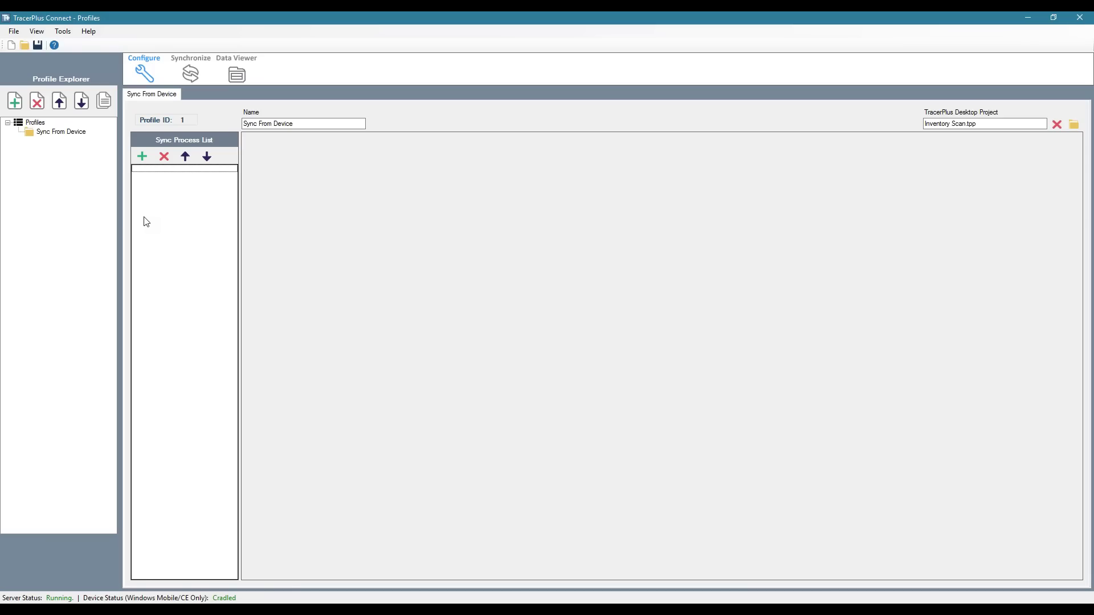
Add a sync process to the Sync From Device profile and name it Sync Inventory Scans.
left_click(143, 157)
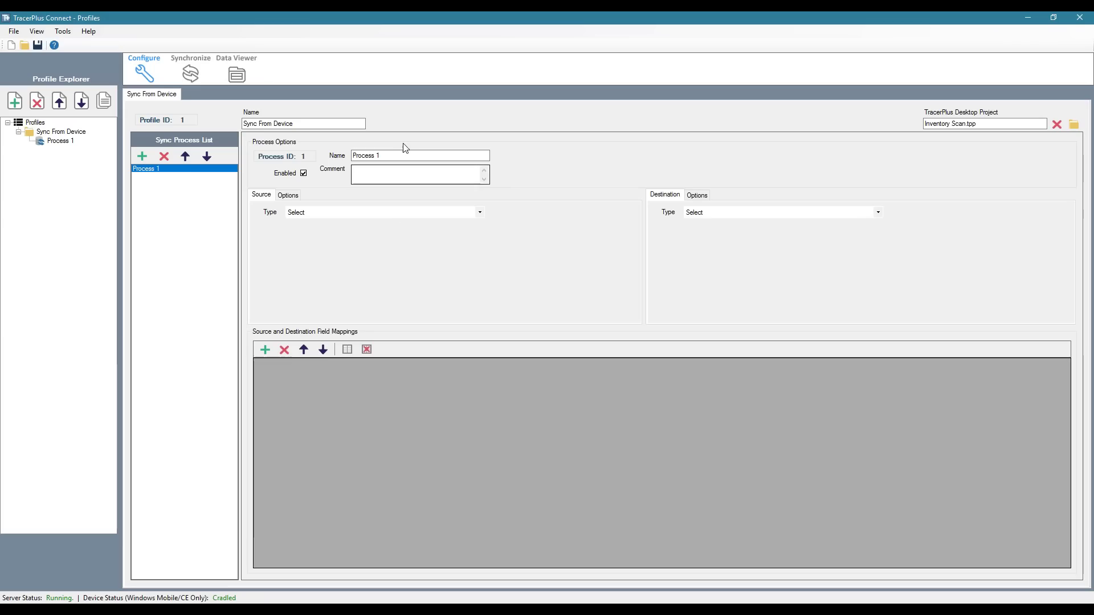
left_click_drag(395, 155, 352, 157)
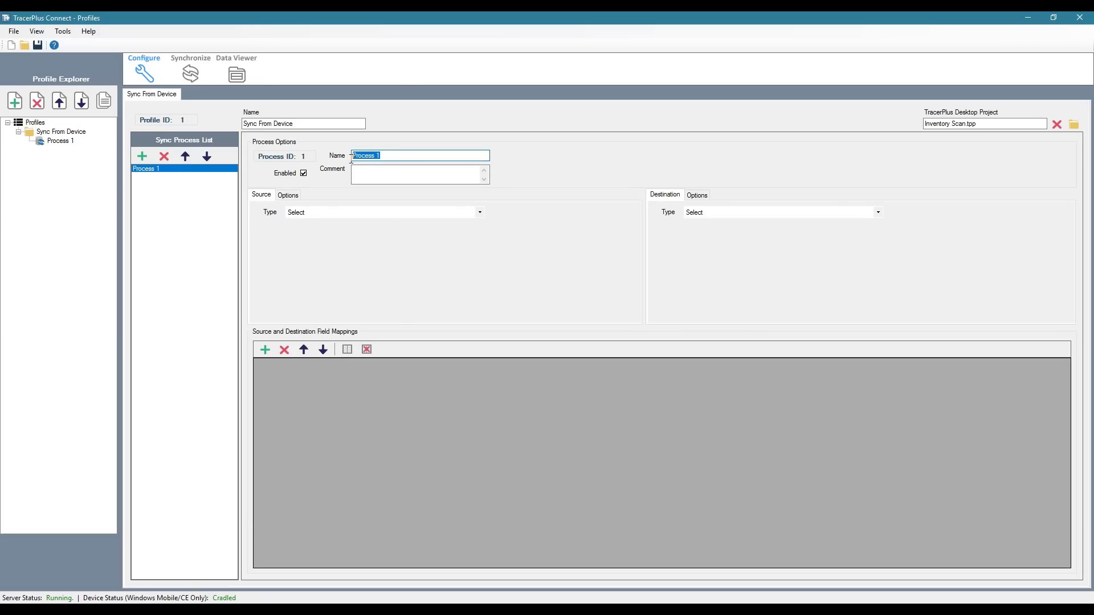
type("S")
type("c Inventory")
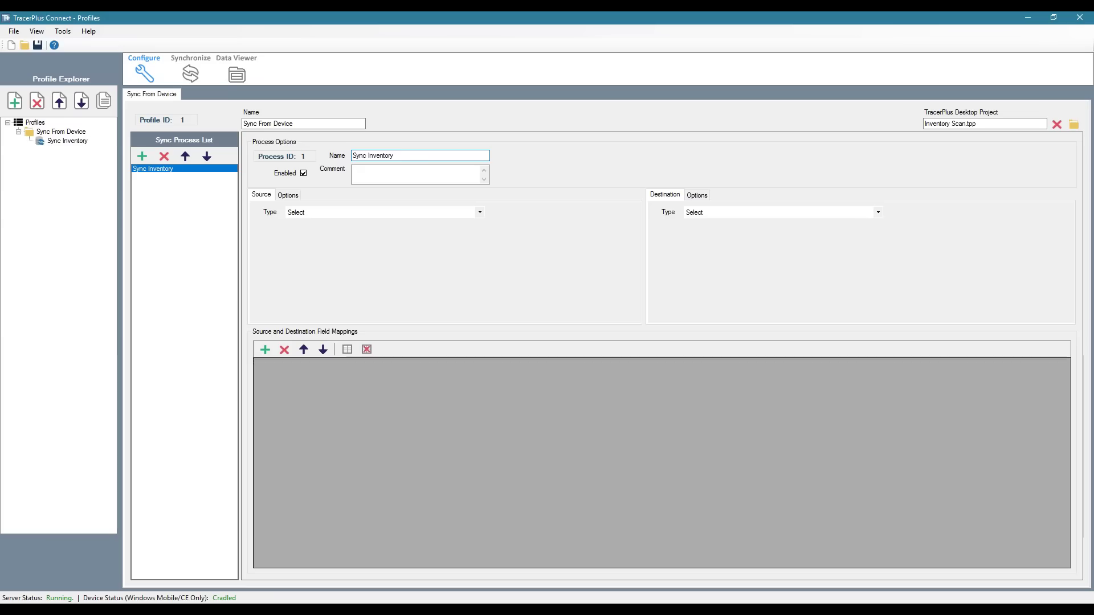
type(" Scans")
key("Tab")
key("Tab")
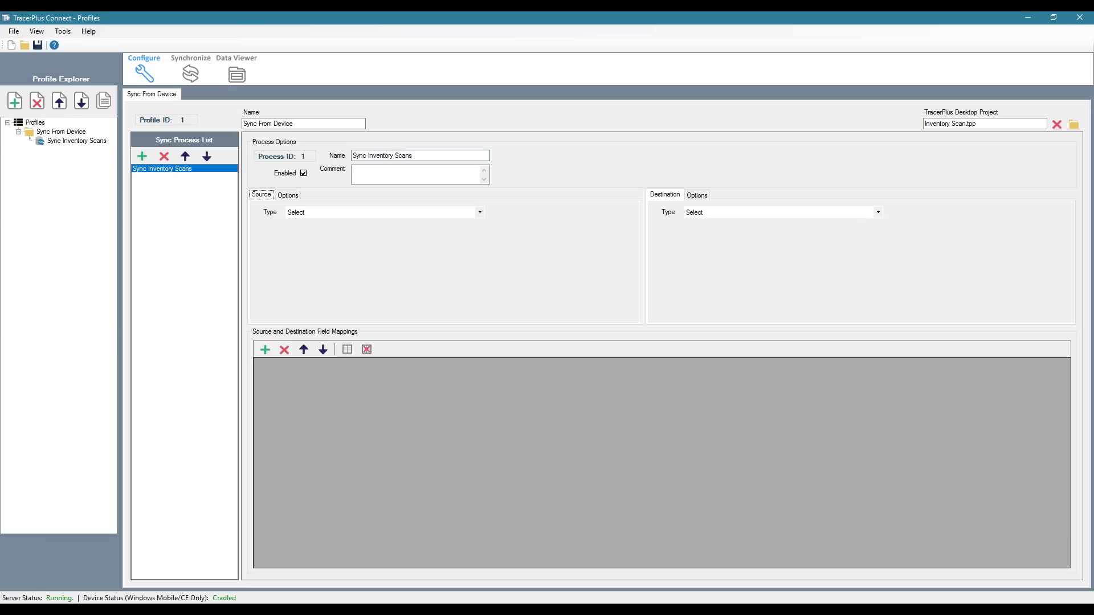
Set the source type of the Sync Inventory Scans process to TracerPlus.
key("Tab")
left_click(323, 213)
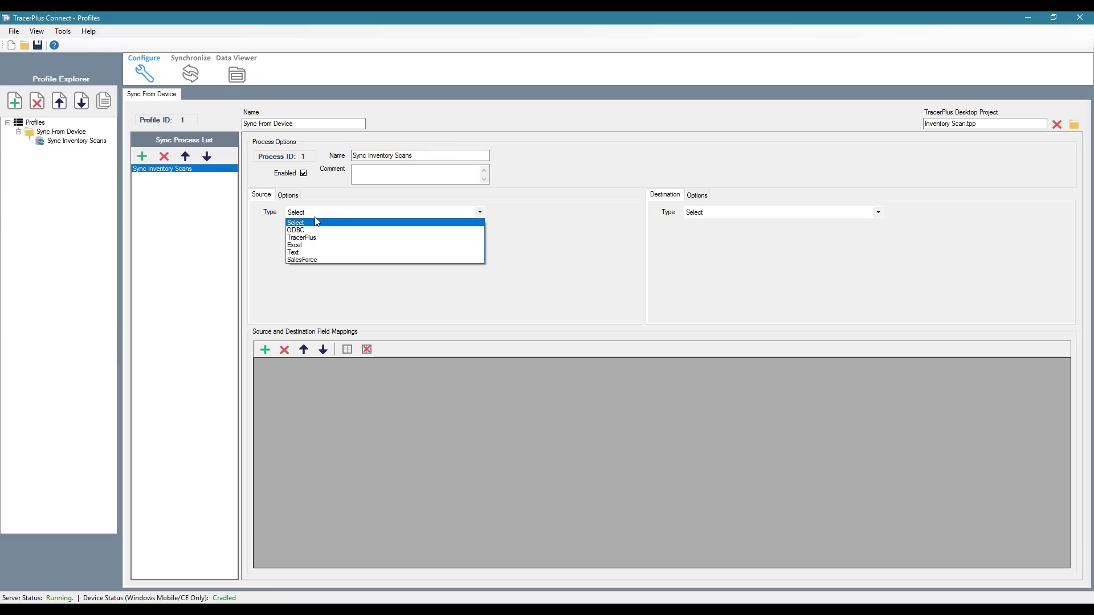
left_click(311, 237)
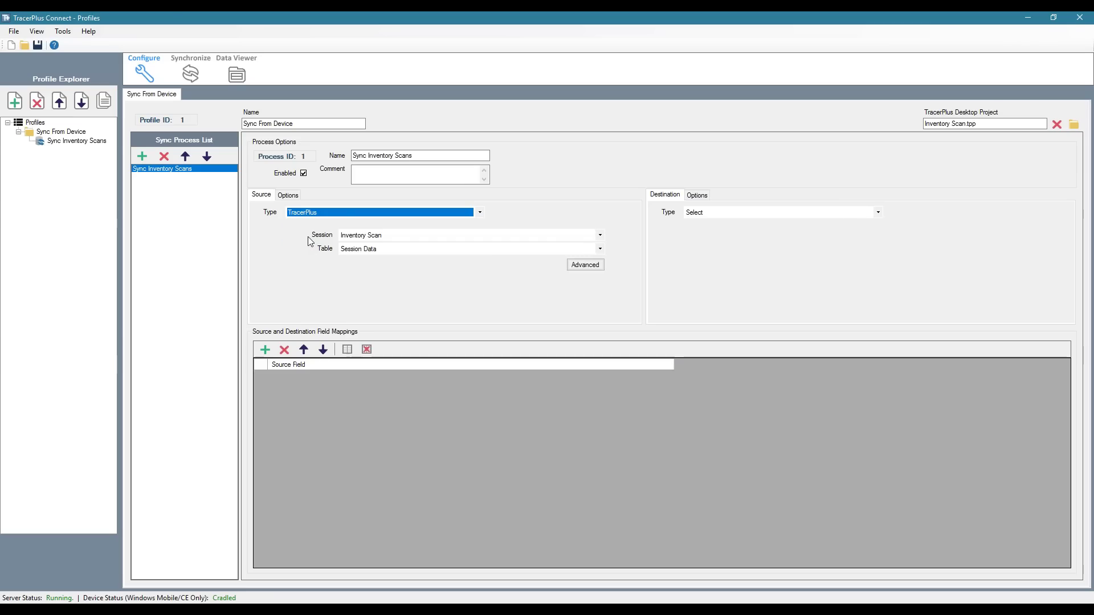
Select Inventory Scan as the source session and set the destination to the ODBC datasource TracerPlus Connect Sample - System.
left_click(601, 237)
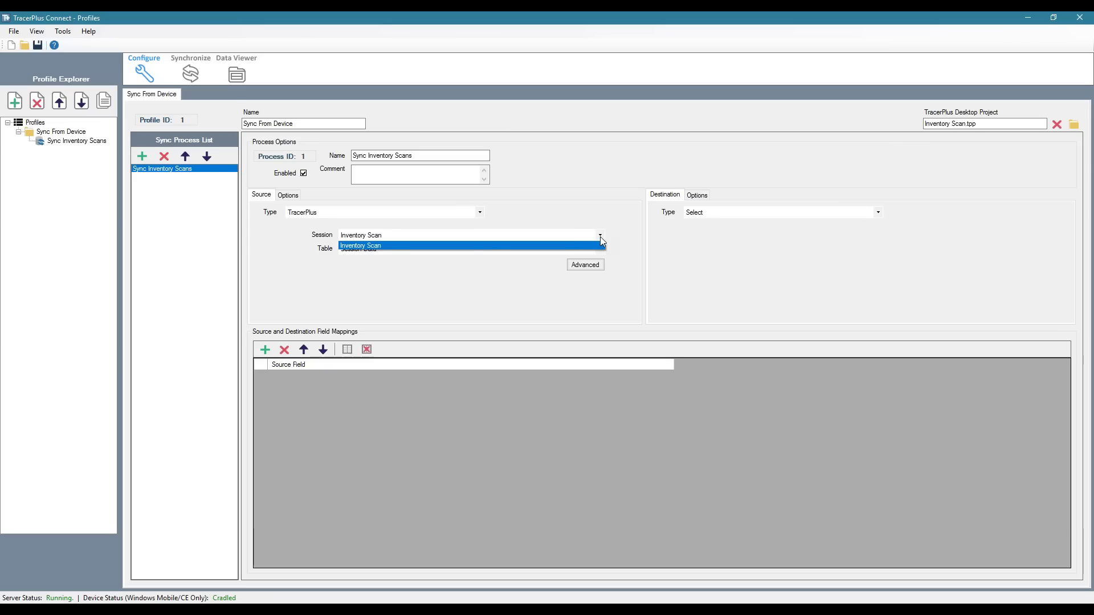
left_click(380, 246)
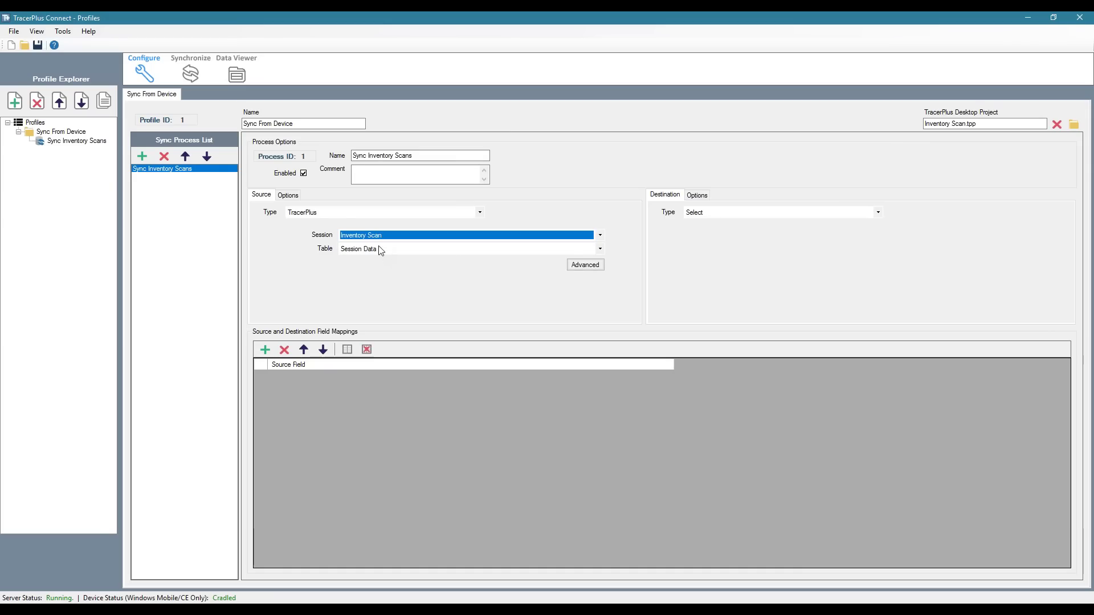
left_click(705, 215)
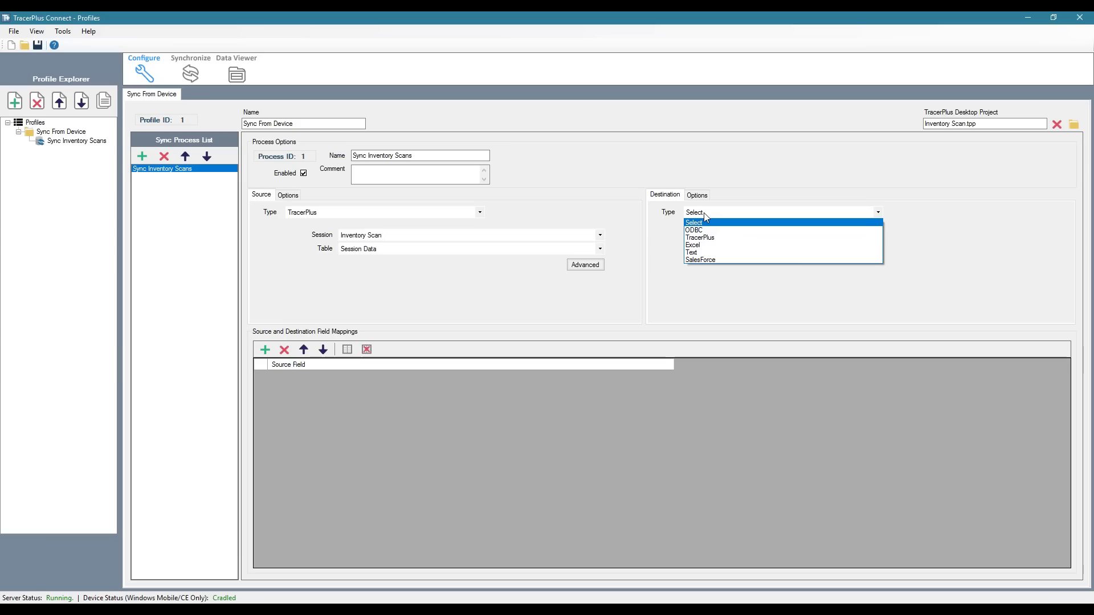
left_click(709, 231)
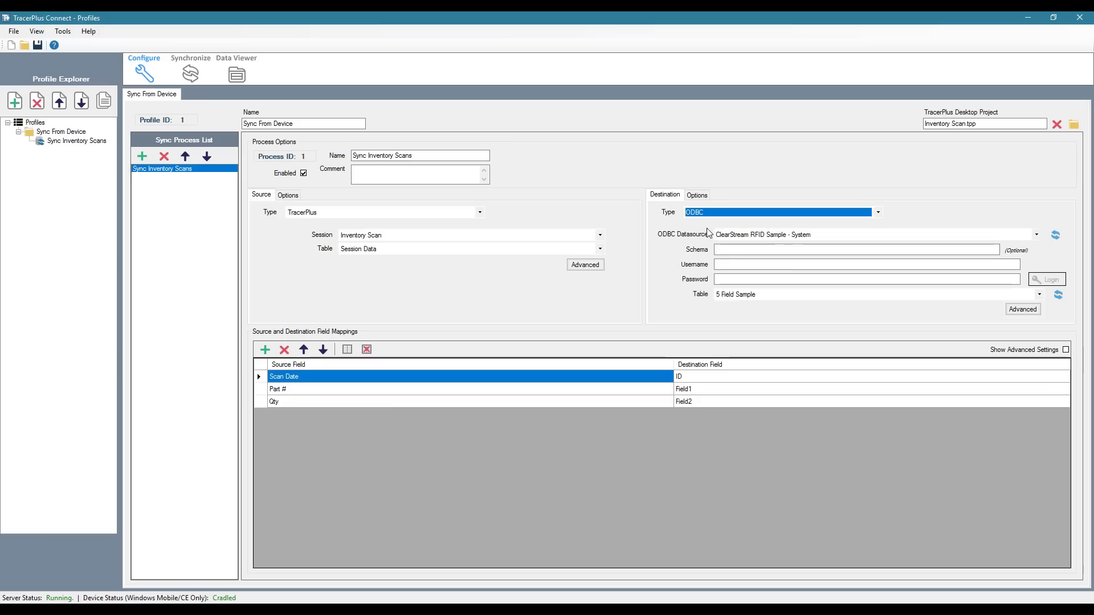
left_click(732, 235)
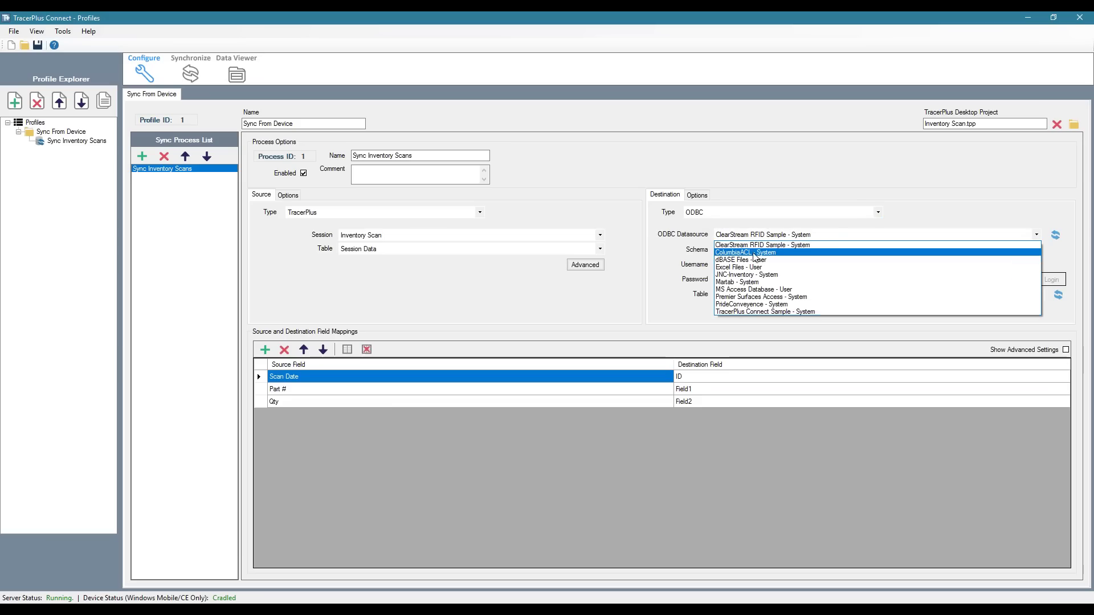
left_click(765, 312)
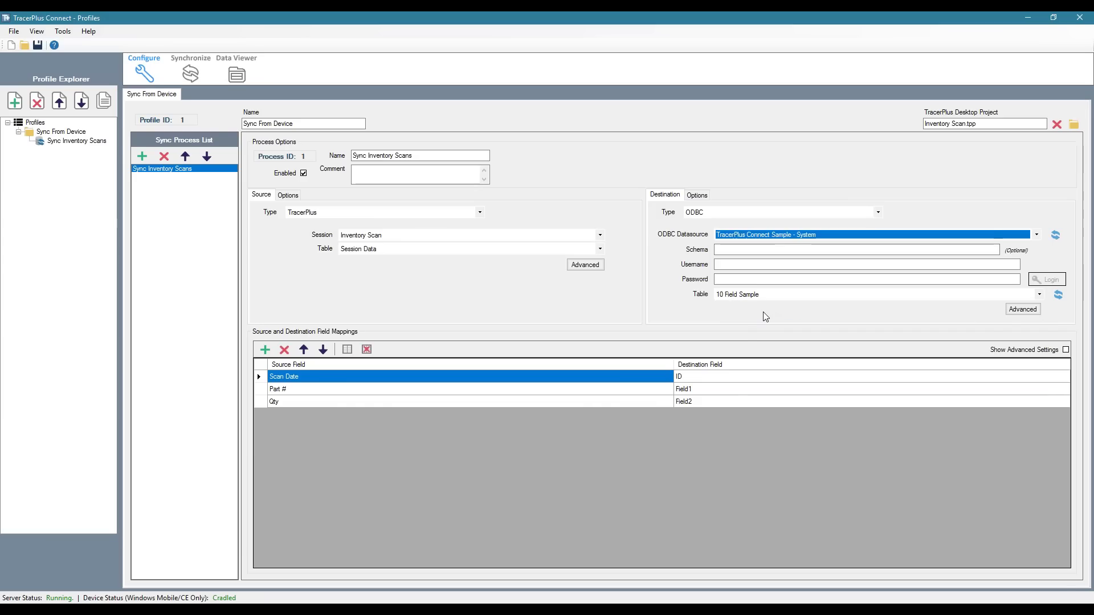
Try the Asset List and Product Received destination tables, checking the destination fields available for Part #.
left_click(759, 295)
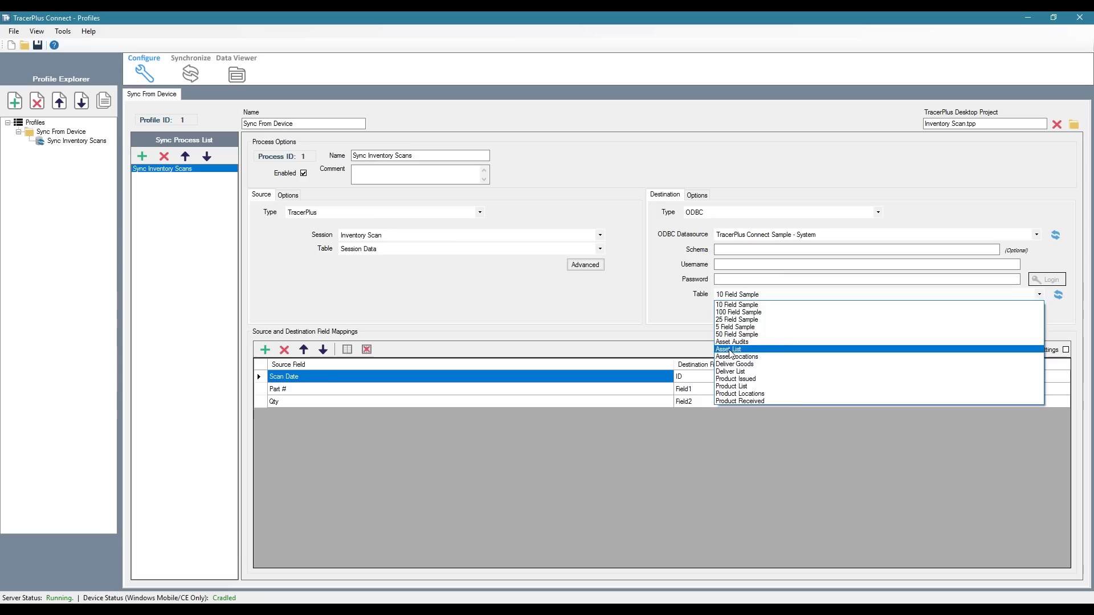
left_click(732, 349)
left_click(728, 294)
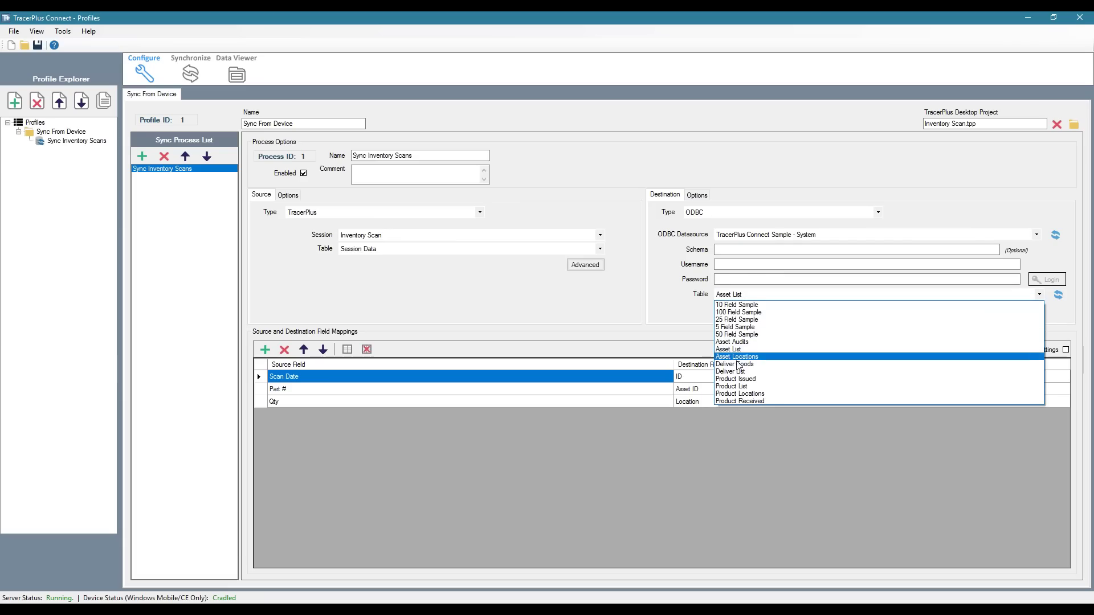
left_click(739, 401)
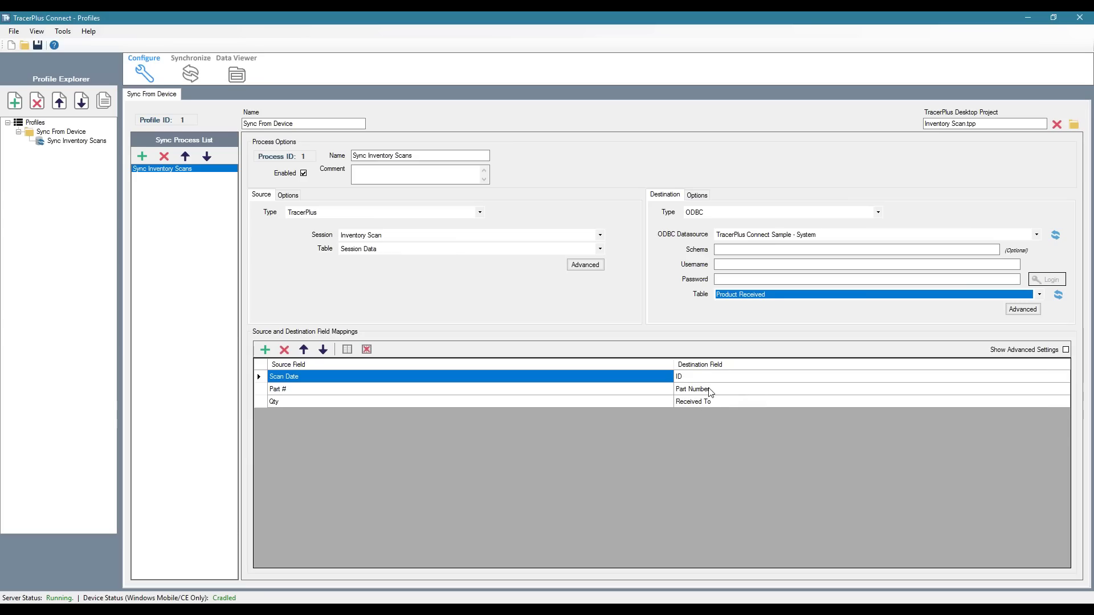
left_click(709, 390)
left_click(710, 390)
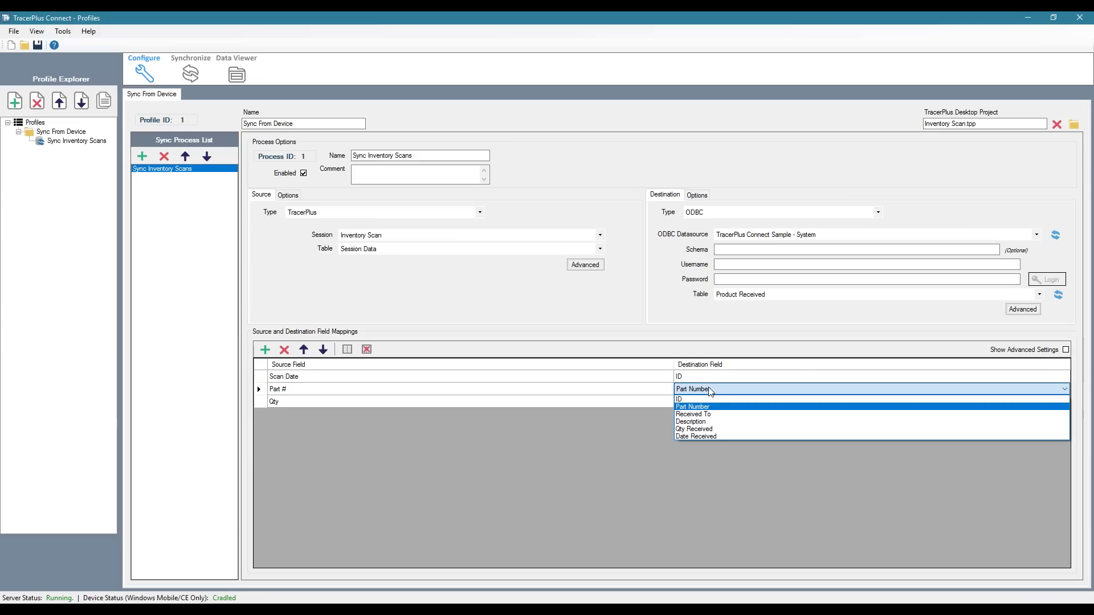
left_click(710, 392)
Set the destination table to 5 Field Sample and map Scan Date, Part # and Qty to Field1, Field2 and Field3.
left_click(738, 292)
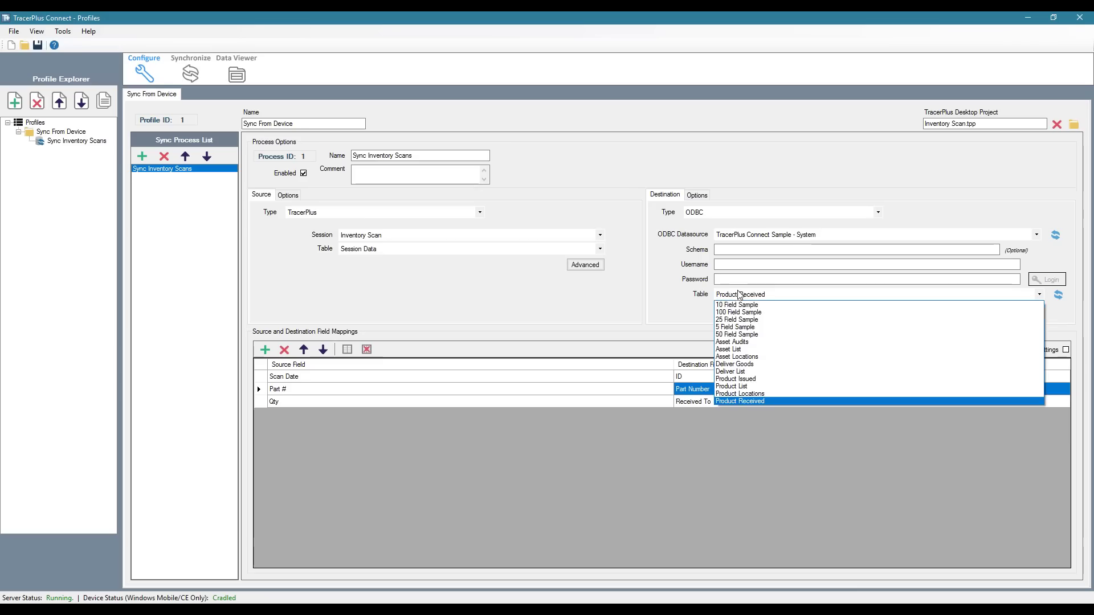
left_click(735, 327)
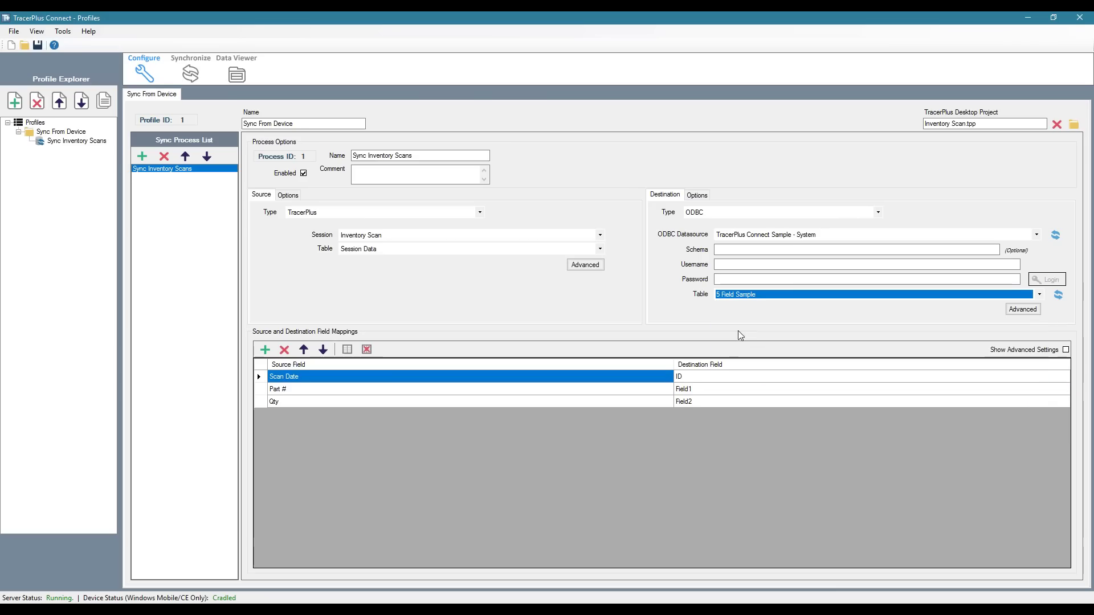
left_click(708, 376)
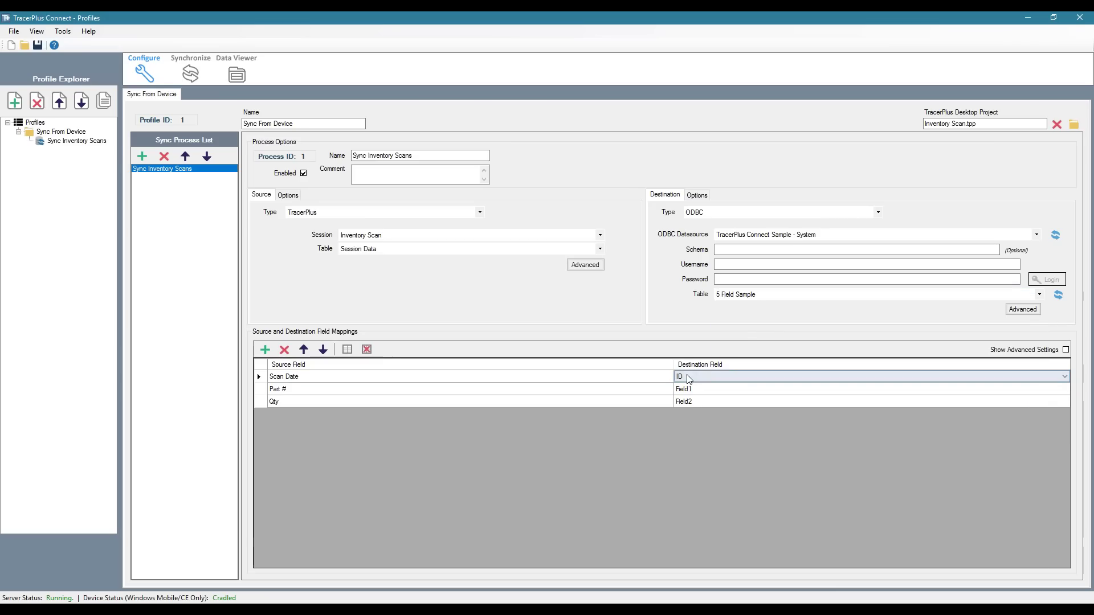
left_click(284, 350)
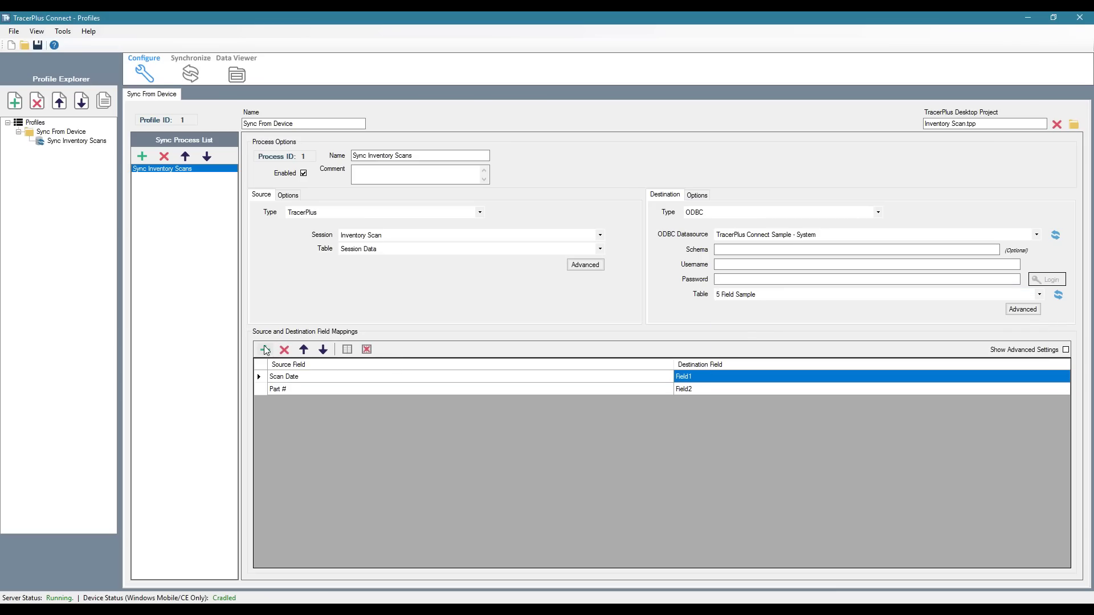
left_click(695, 402)
left_click(694, 401)
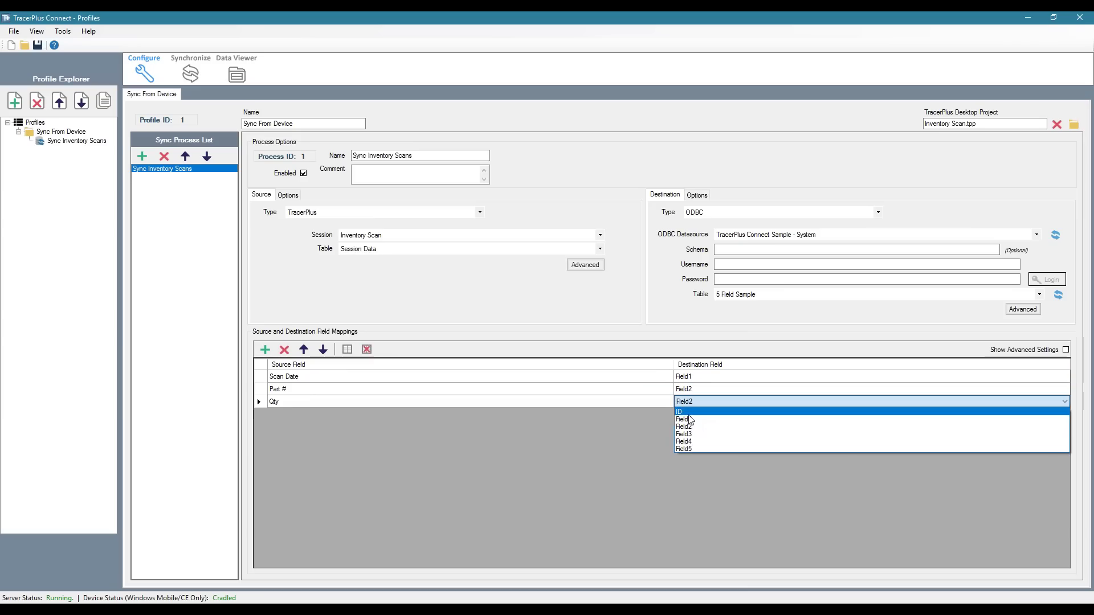
left_click(687, 434)
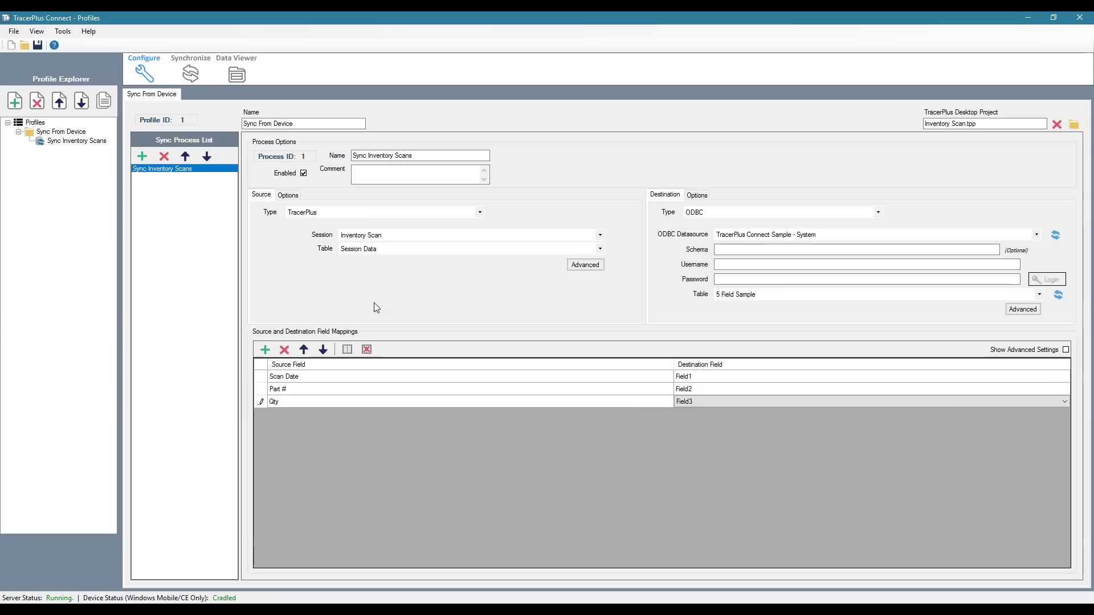
Choose Append as the destination's post type.
left_click(699, 196)
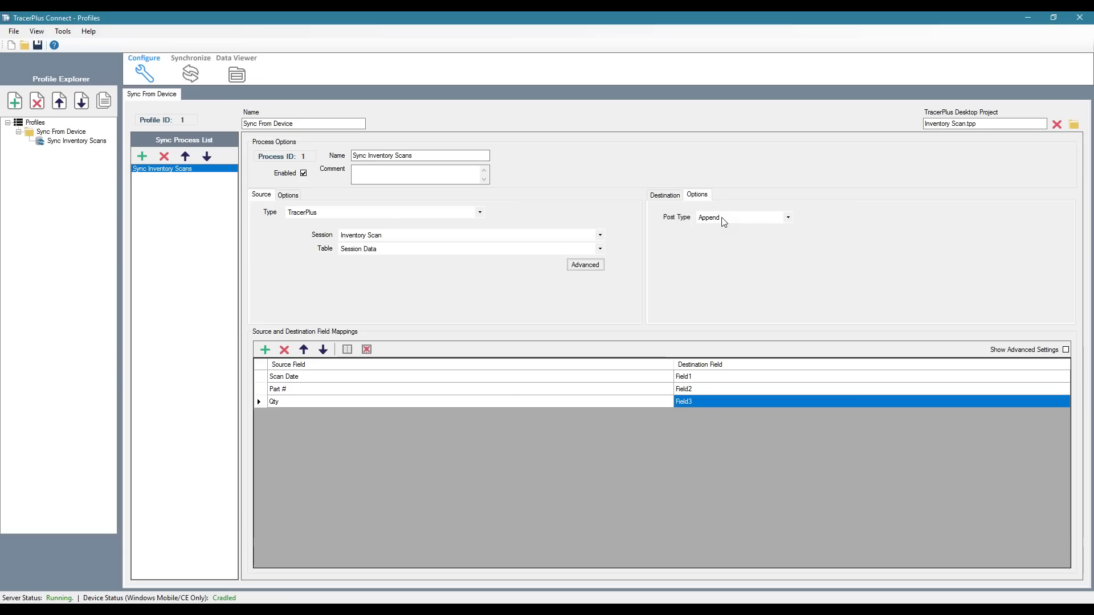
left_click(724, 223)
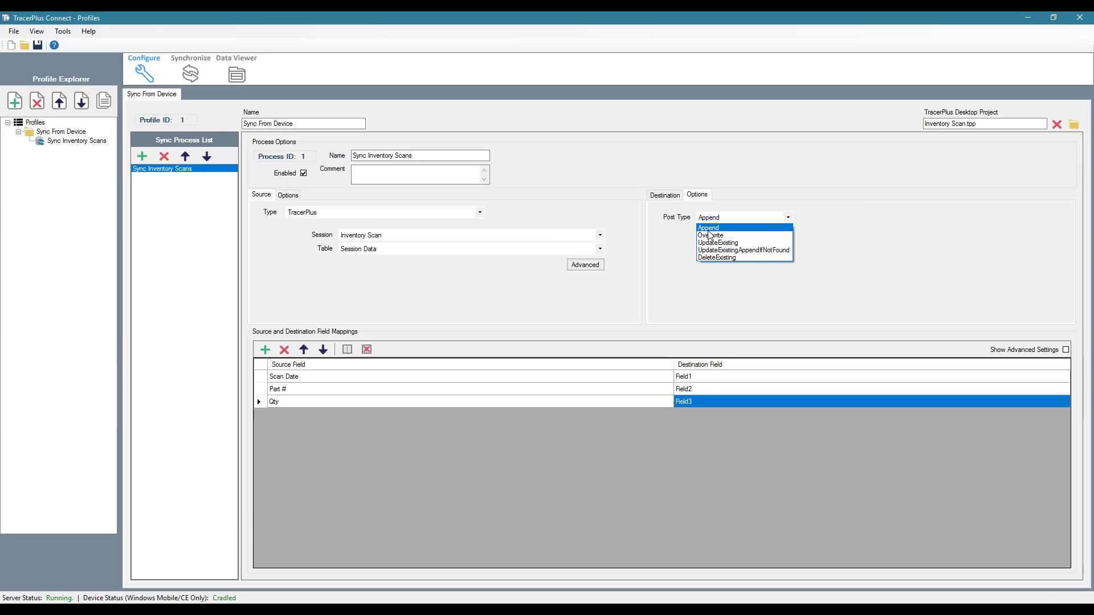
left_click(708, 228)
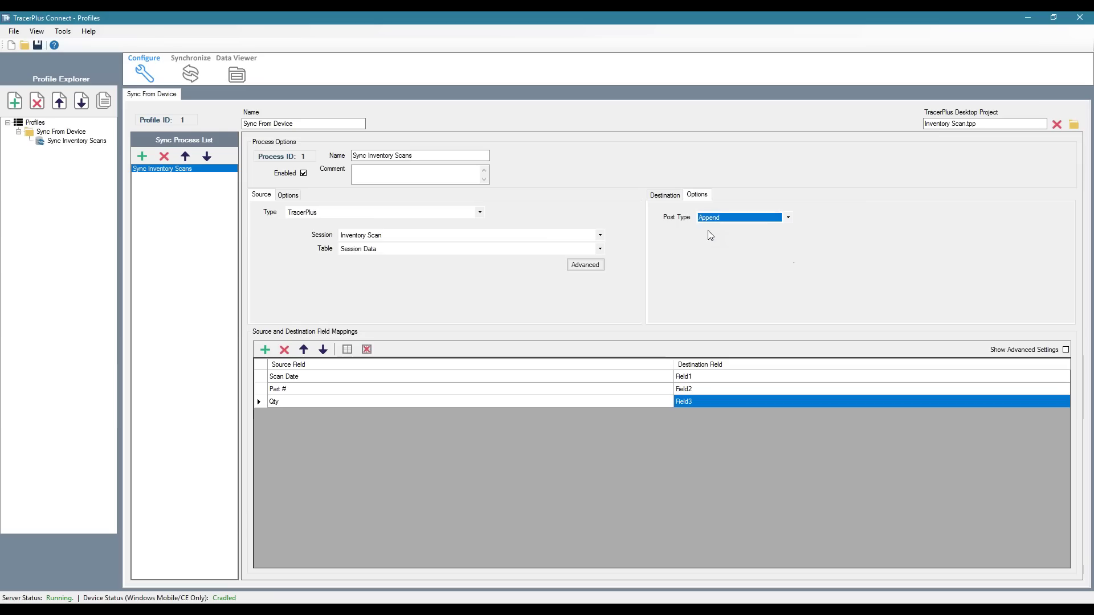
left_click(665, 197)
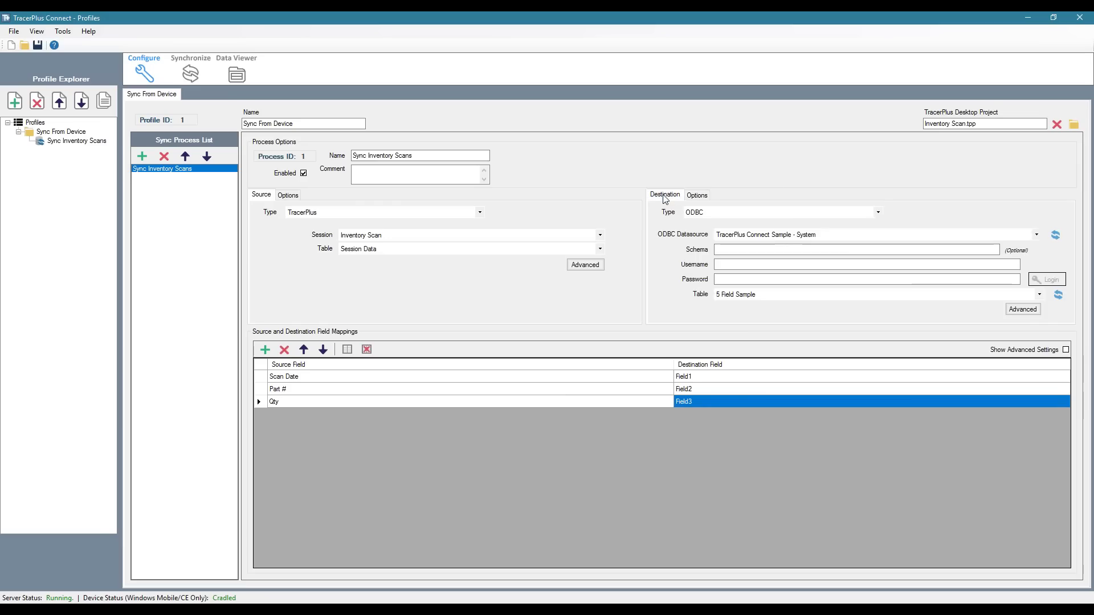
Set the destination's post type to UpdateExistingAppendIfNotFound, with updates based on Field2.
left_click(696, 196)
left_click(778, 219)
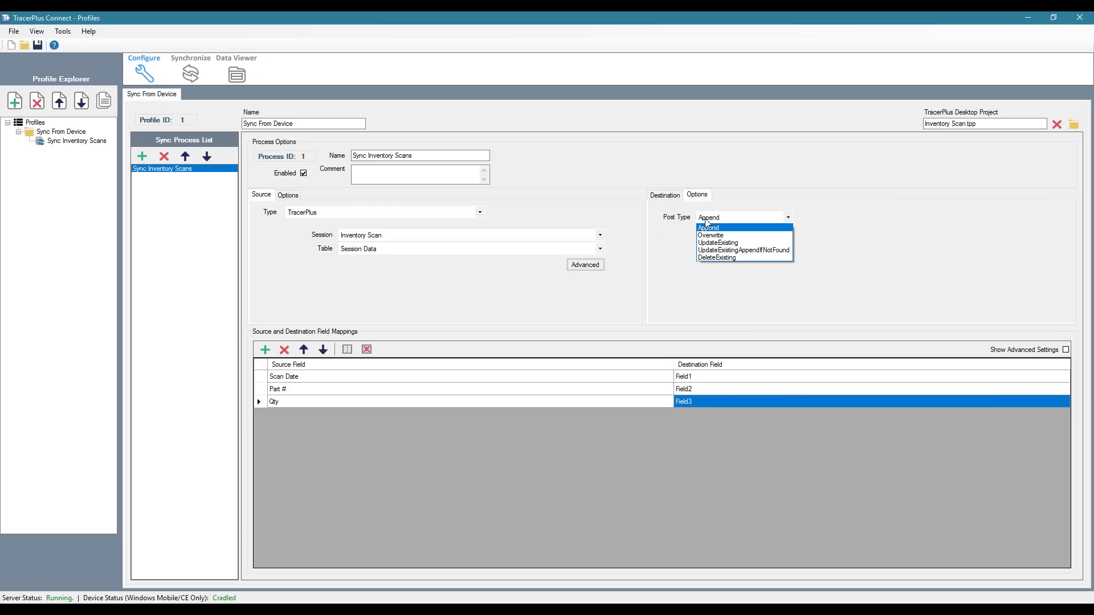
left_click(752, 251)
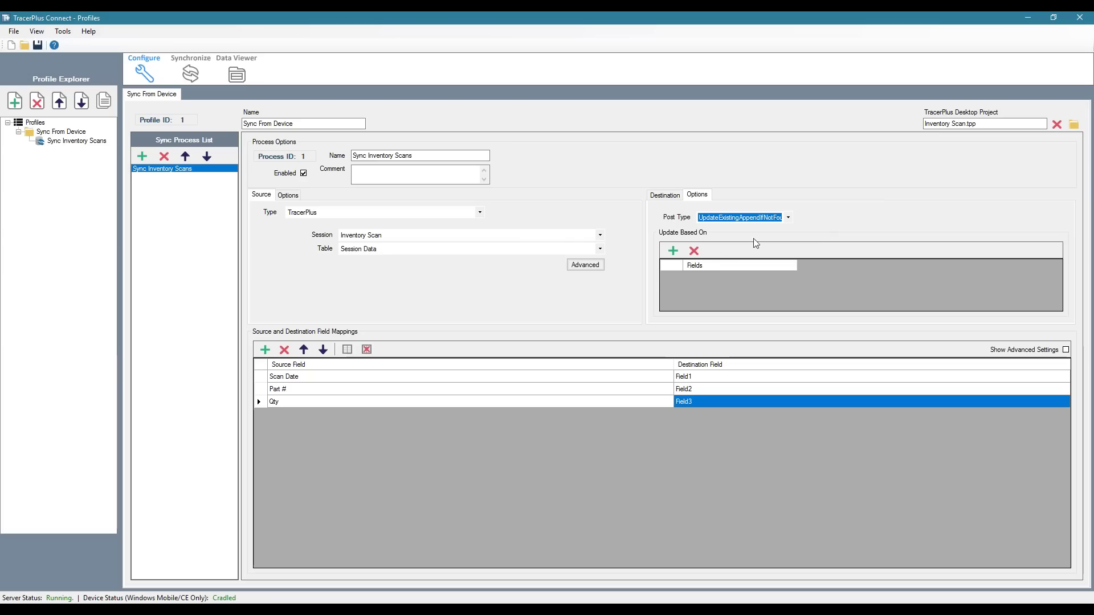
left_click(673, 251)
left_click(716, 279)
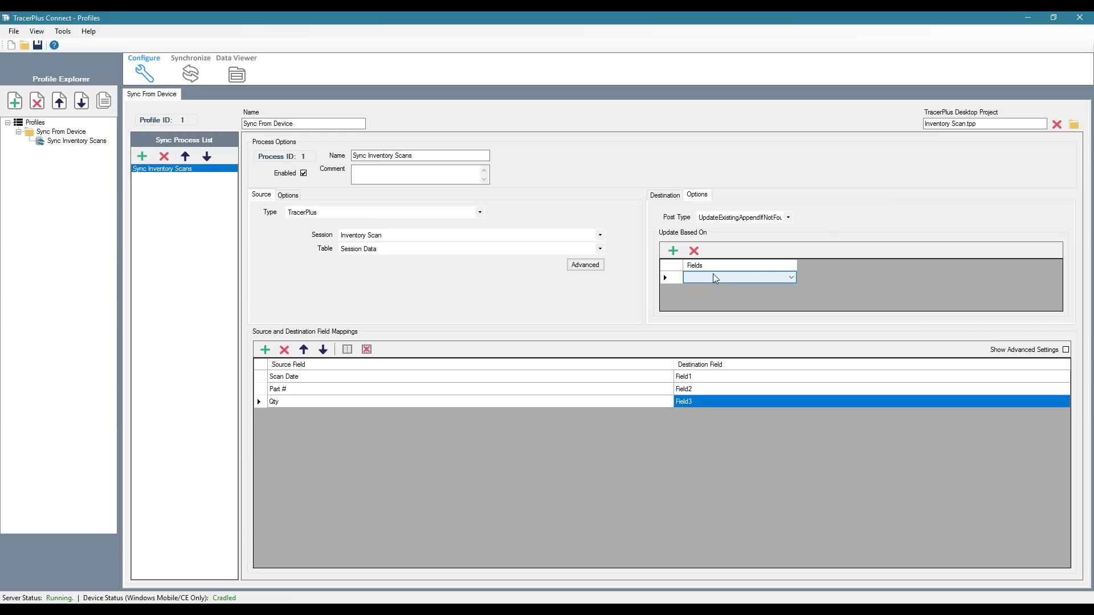
left_click(715, 278)
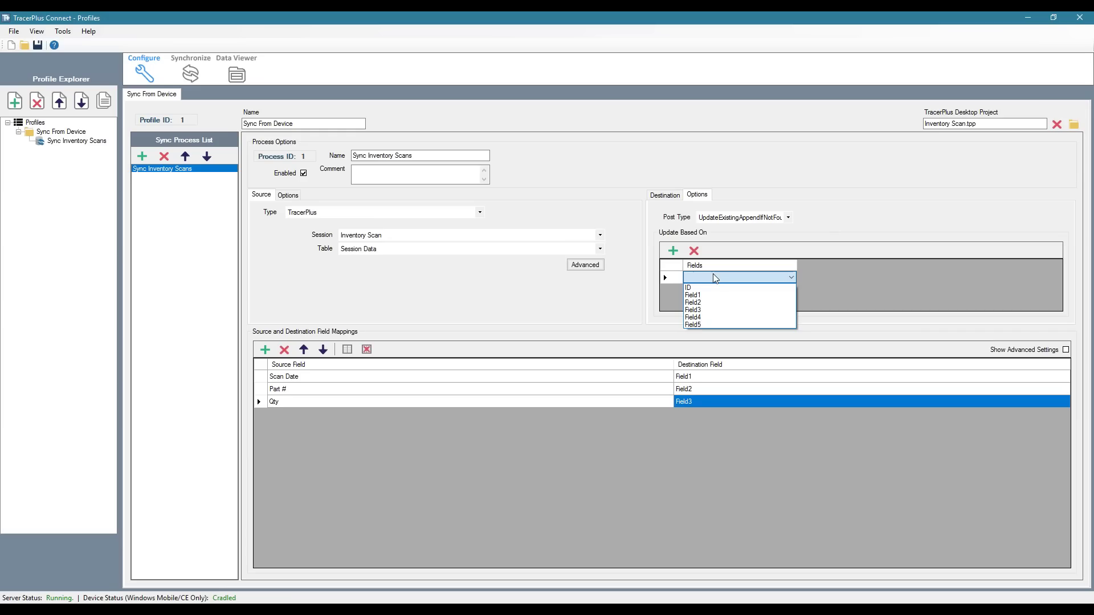
left_click(708, 303)
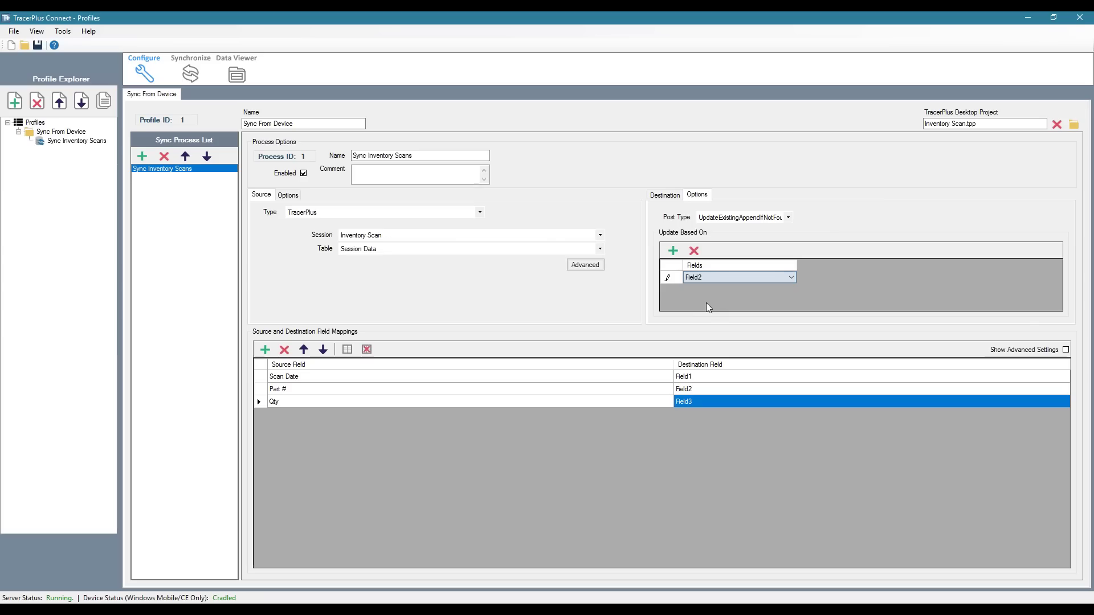
Check the delete-after-transfer and filtering options of the TracerPlus source.
left_click(665, 197)
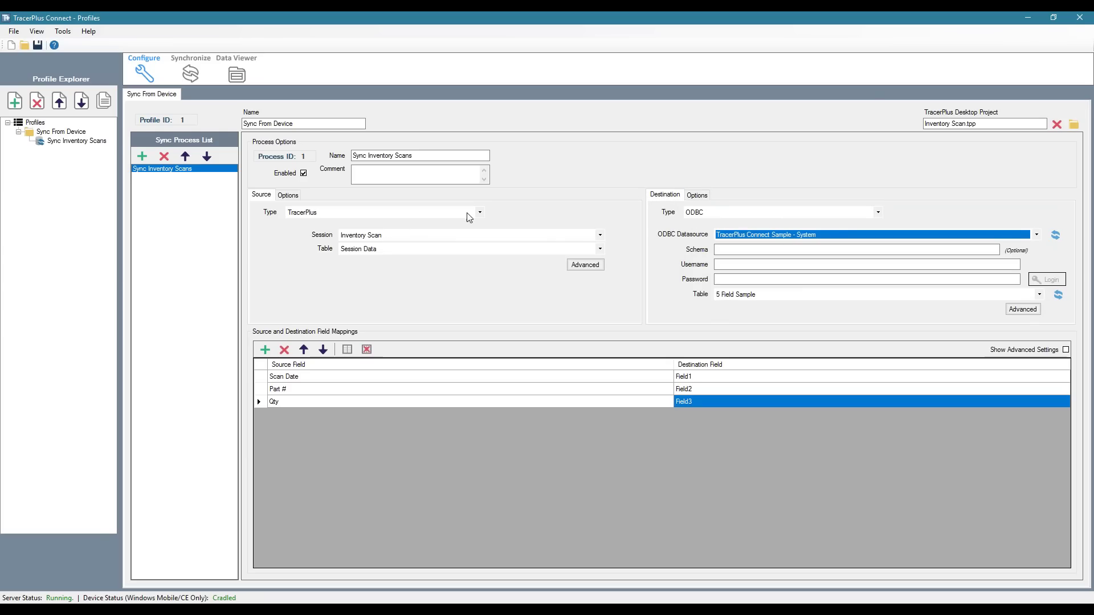
left_click(288, 196)
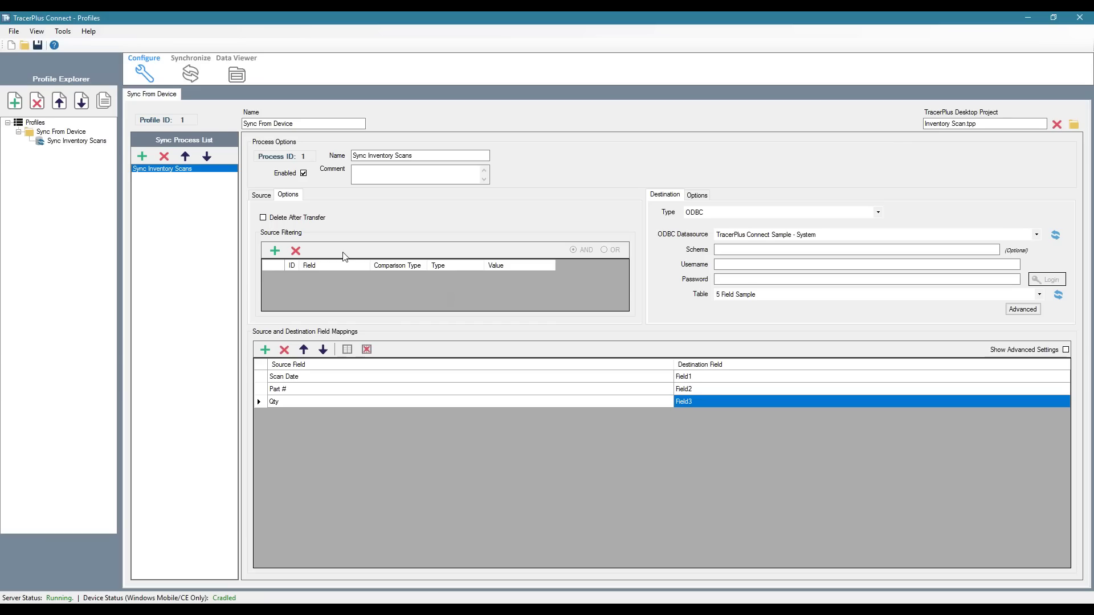
left_click(263, 196)
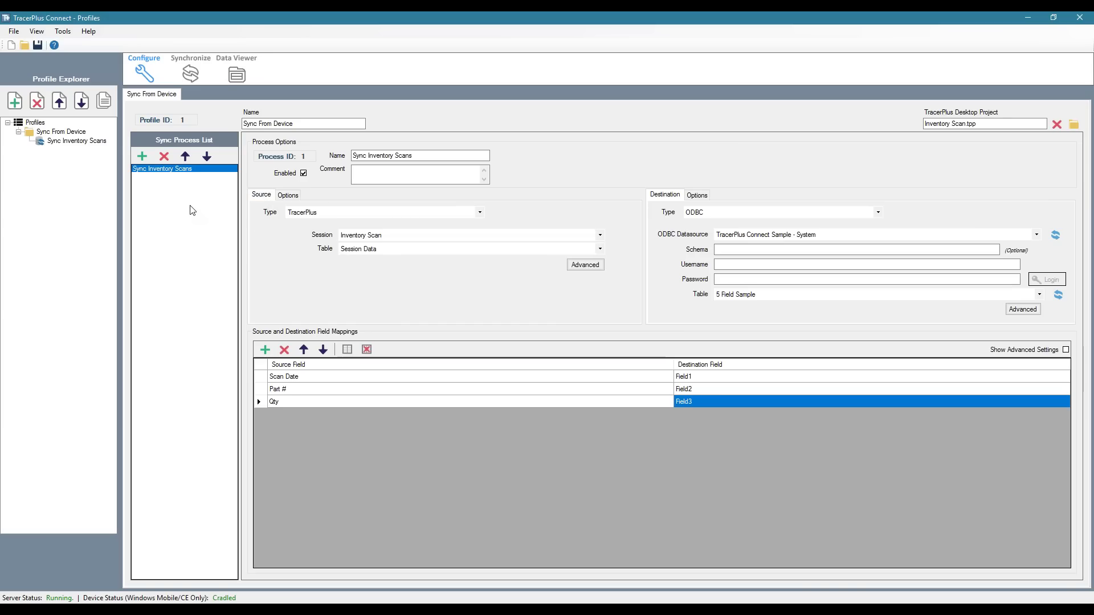
Save the TracerPlus Connect project under the file name Inventory Scan.
left_click(38, 46)
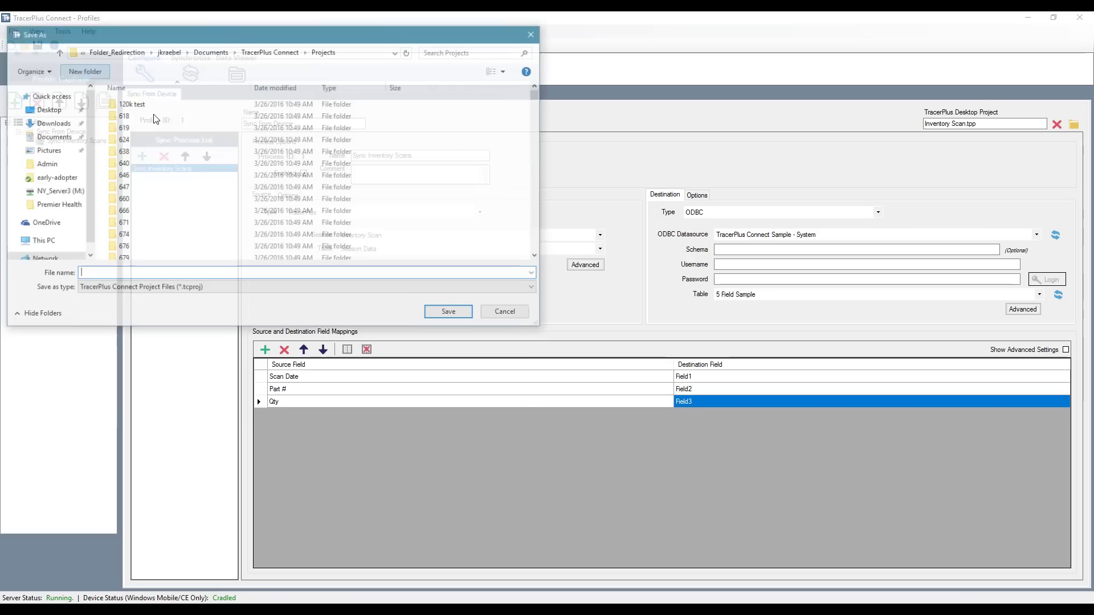
type("In")
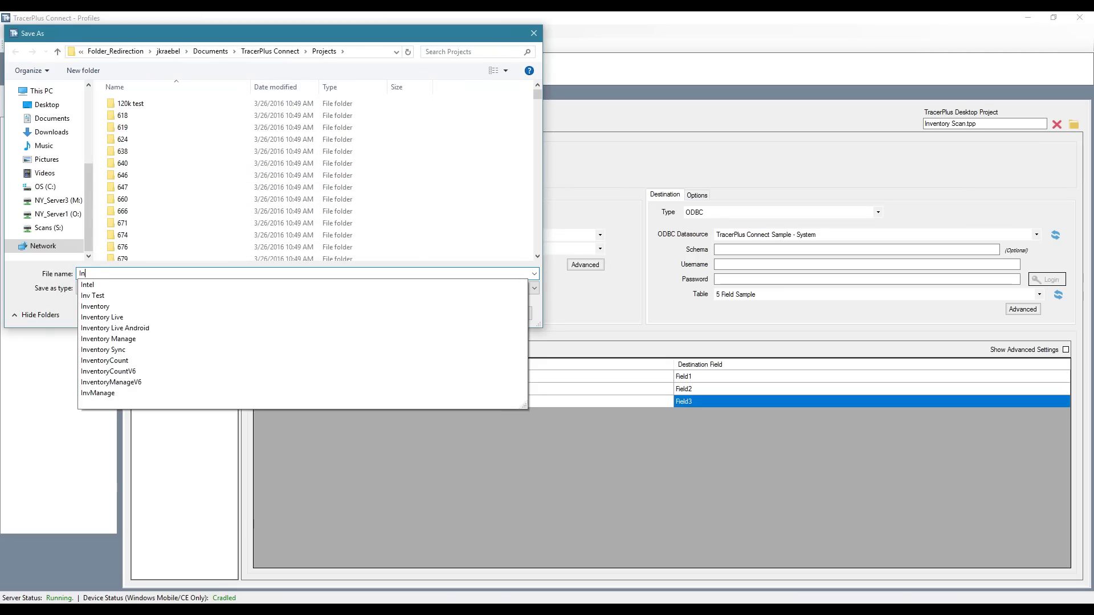
type("ve")
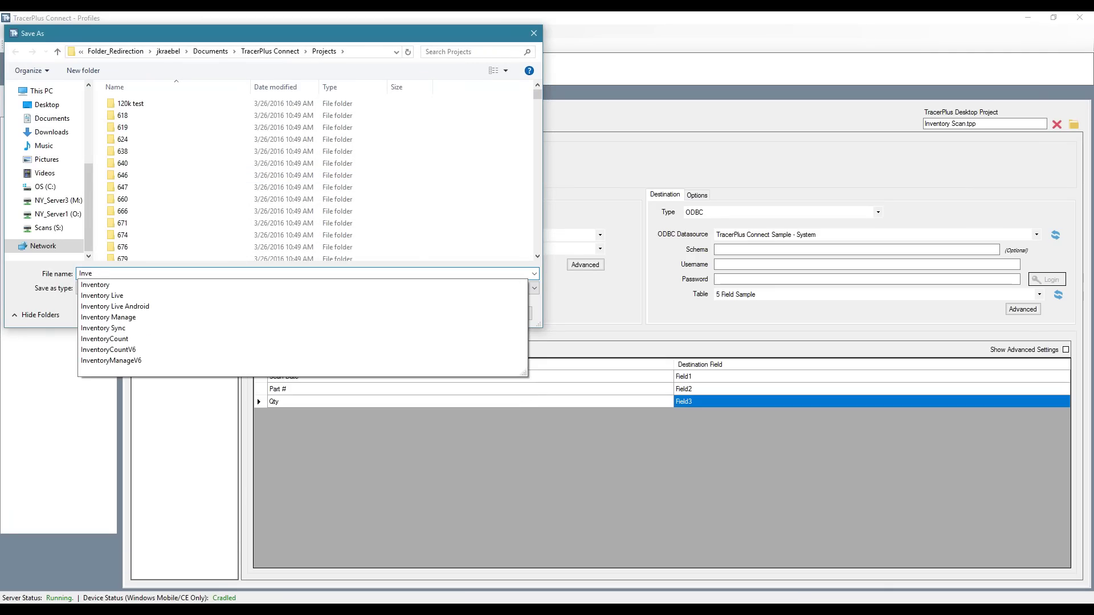
type("ntory Scan")
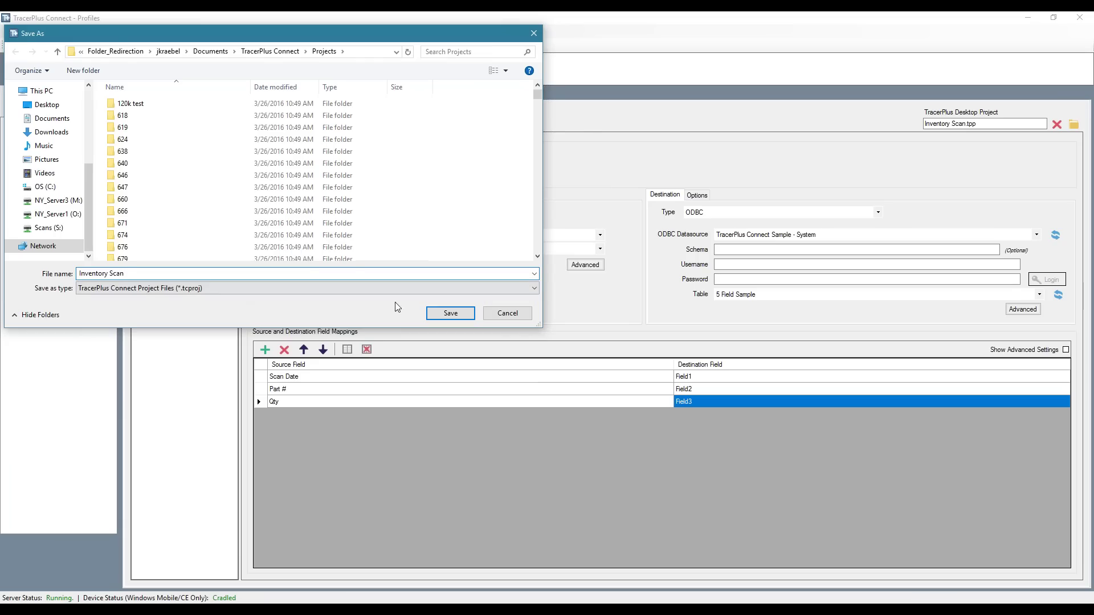
left_click(446, 313)
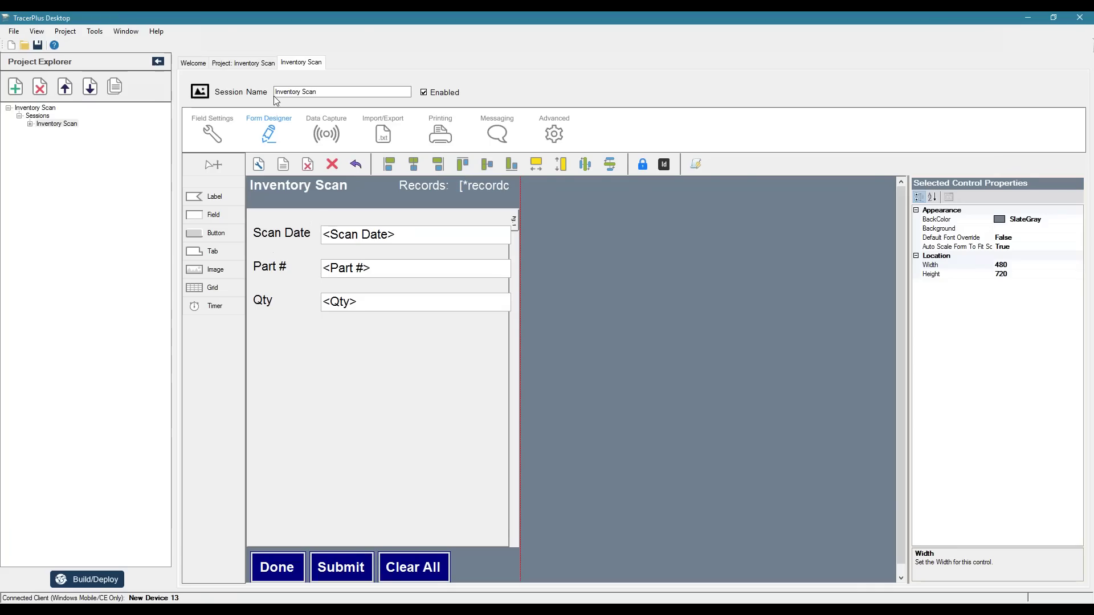
Add a host with the IP address 192.168.4.115 to the Inventory Scan project's Connect hosts.
left_click(242, 63)
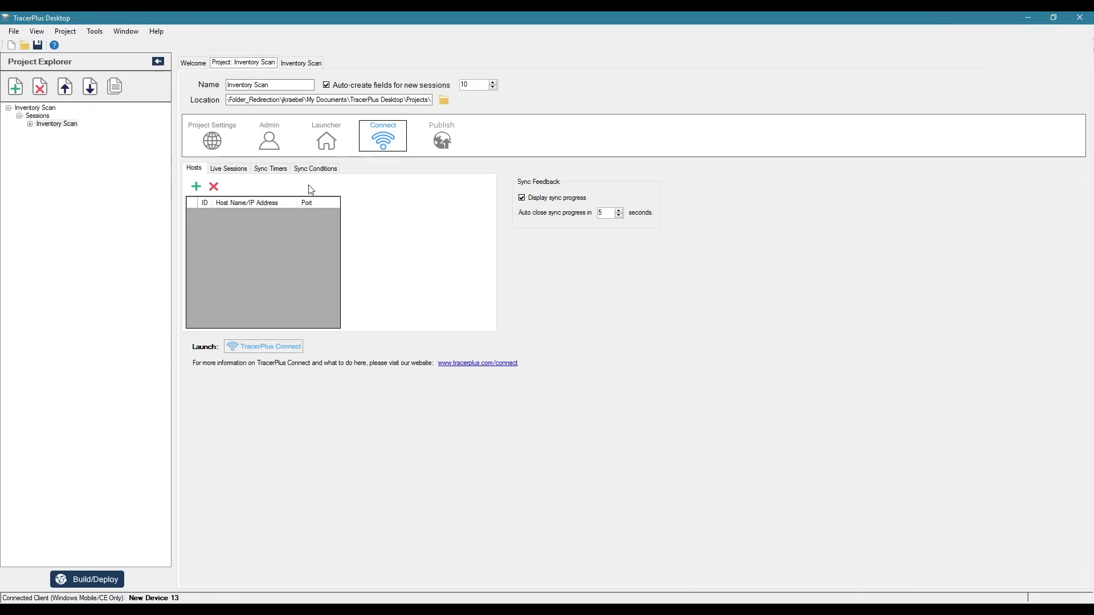
left_click(237, 265)
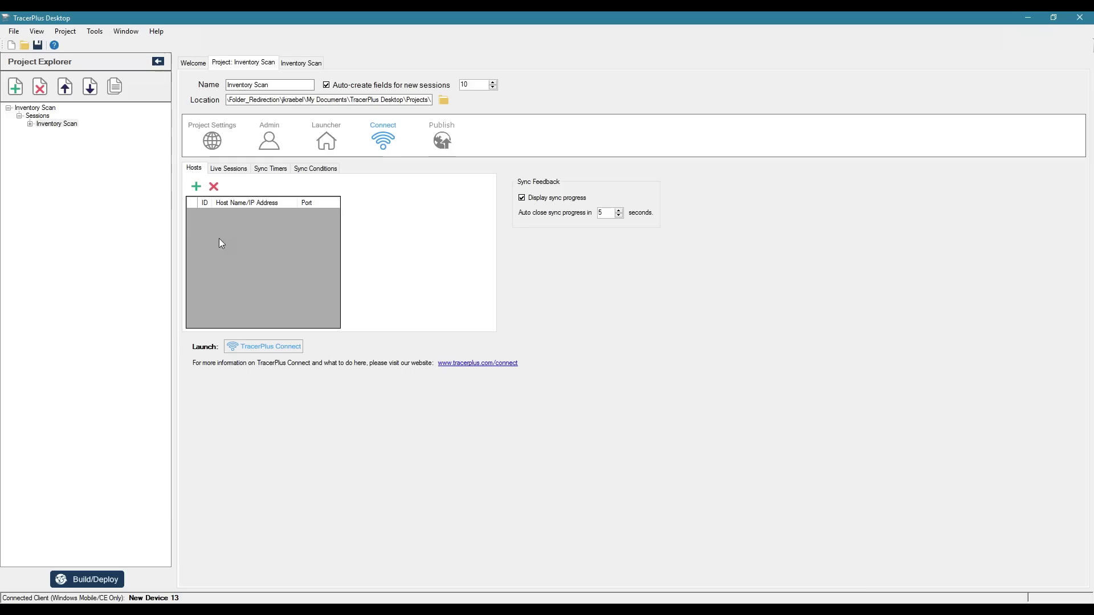
left_click(197, 186)
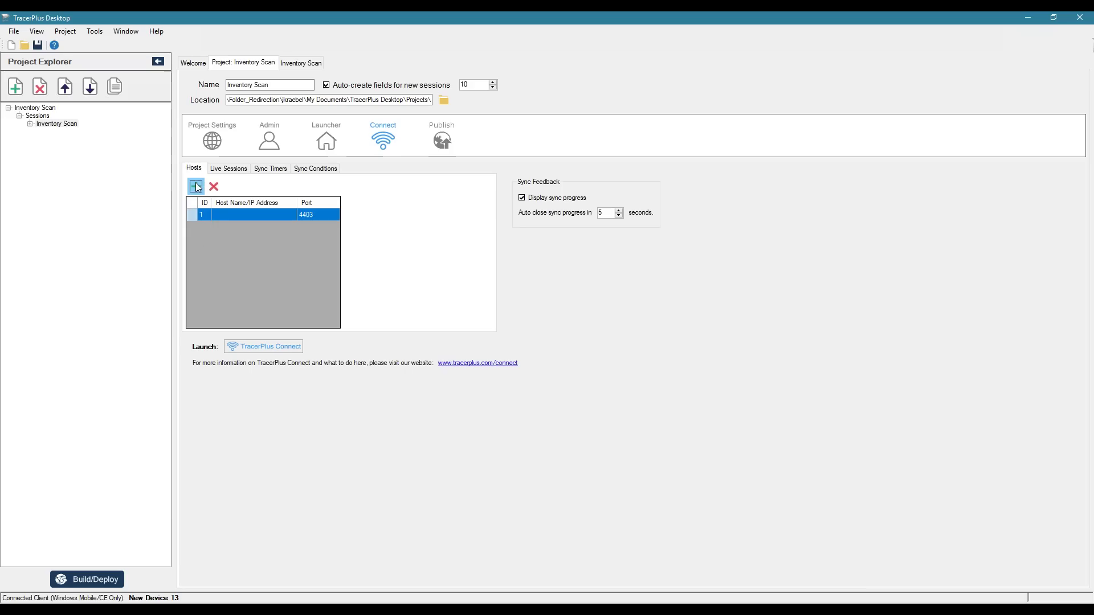
left_click(240, 215)
type("192.168.4.115")
key("Tab")
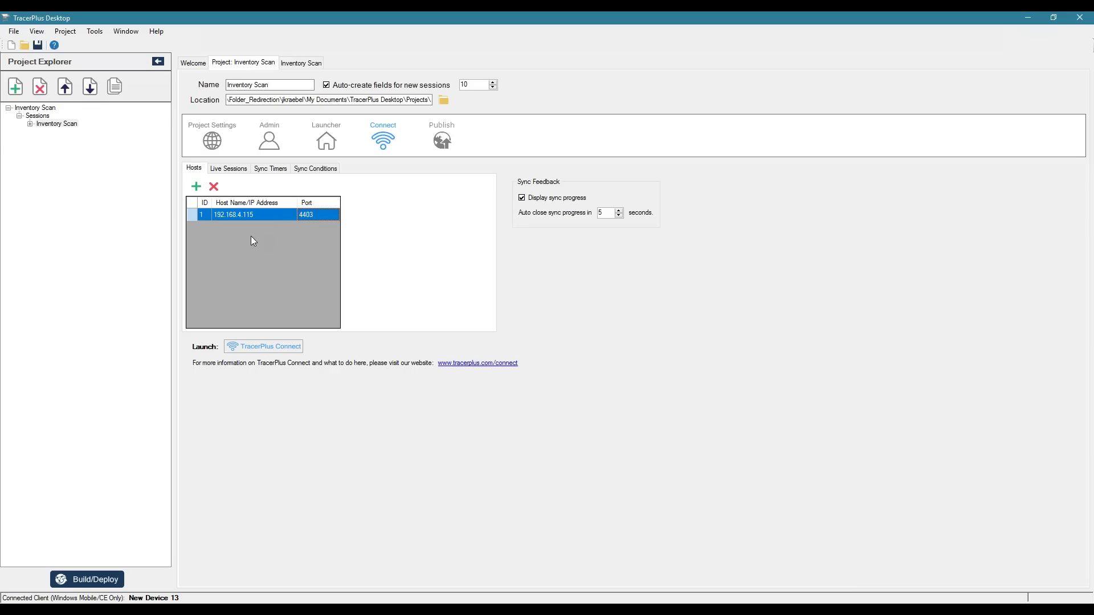
Add a new session to the Inventory Scan project and name it SYNC.
left_click(57, 125)
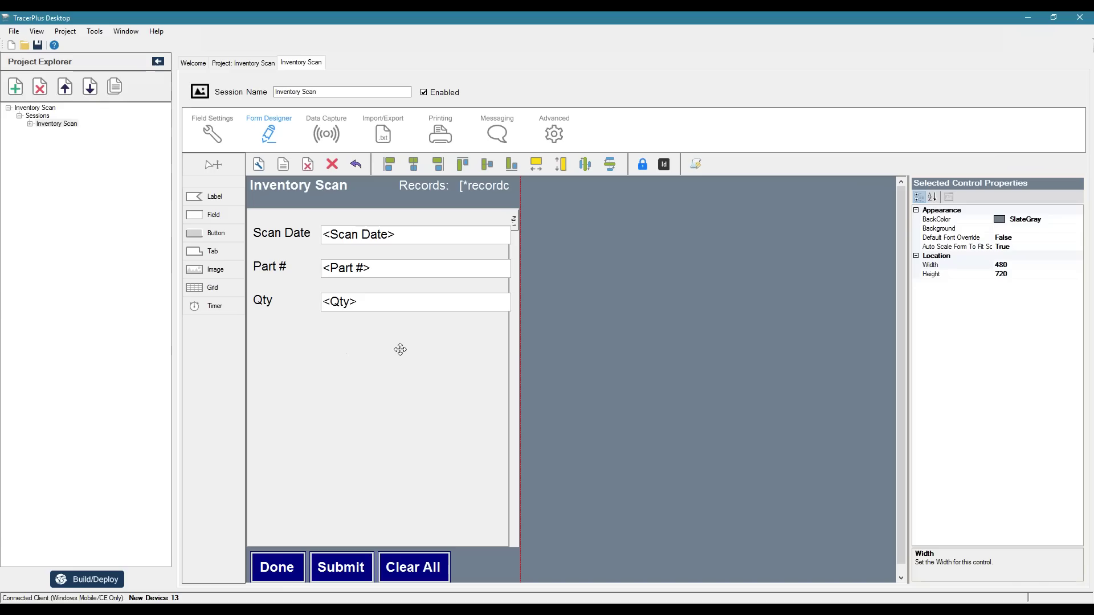
left_click(16, 87)
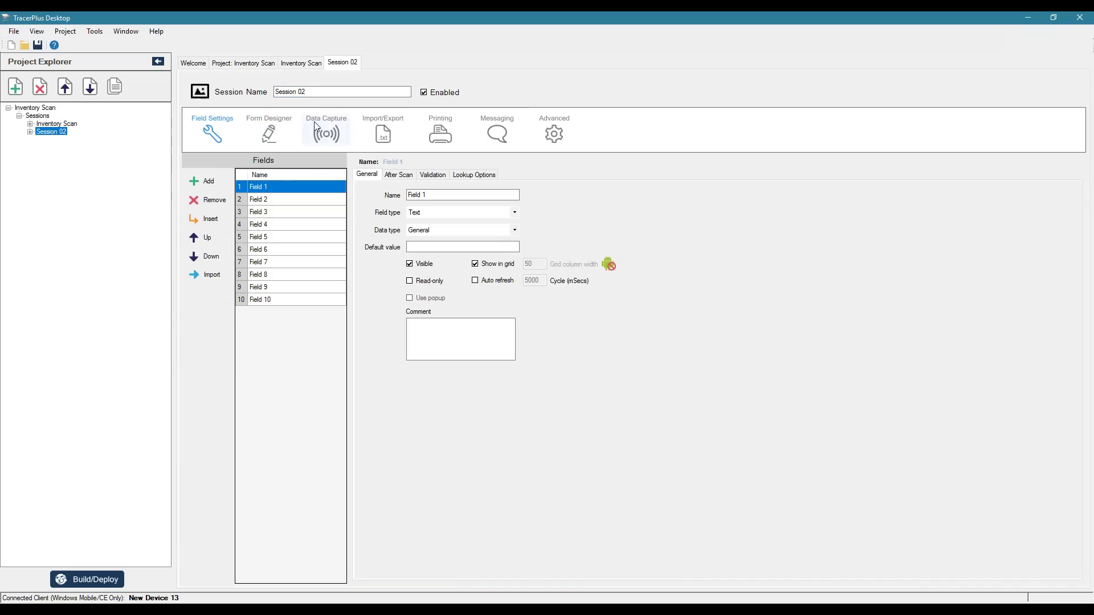
left_click_drag(333, 92, 276, 92)
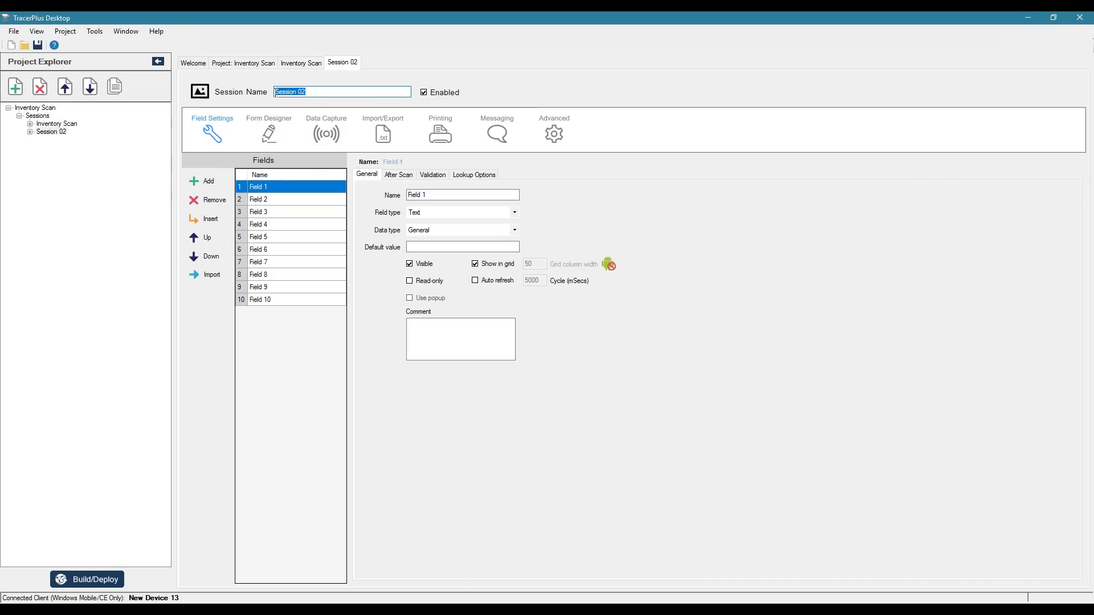
type("SYNC")
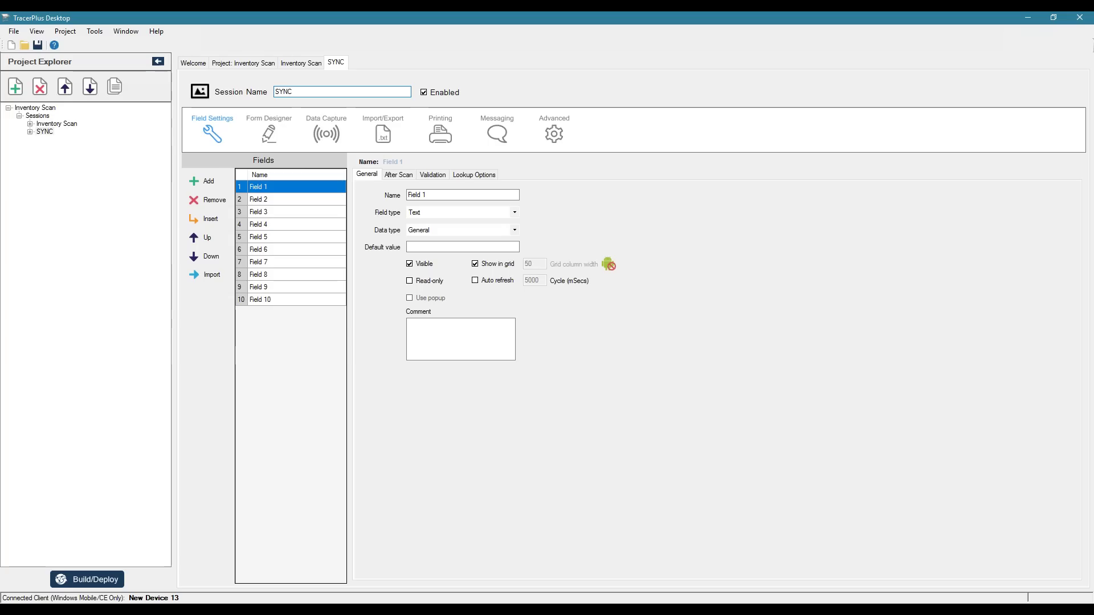
Remove Field 2 through Field 10 from the SYNC session, leaving only Field 1.
left_click(267, 199)
left_click(212, 201)
left_click(211, 201)
left_click(212, 201)
left_click(212, 202)
left_click(212, 203)
left_click(212, 203)
left_click(212, 203)
left_click(212, 202)
left_click(212, 203)
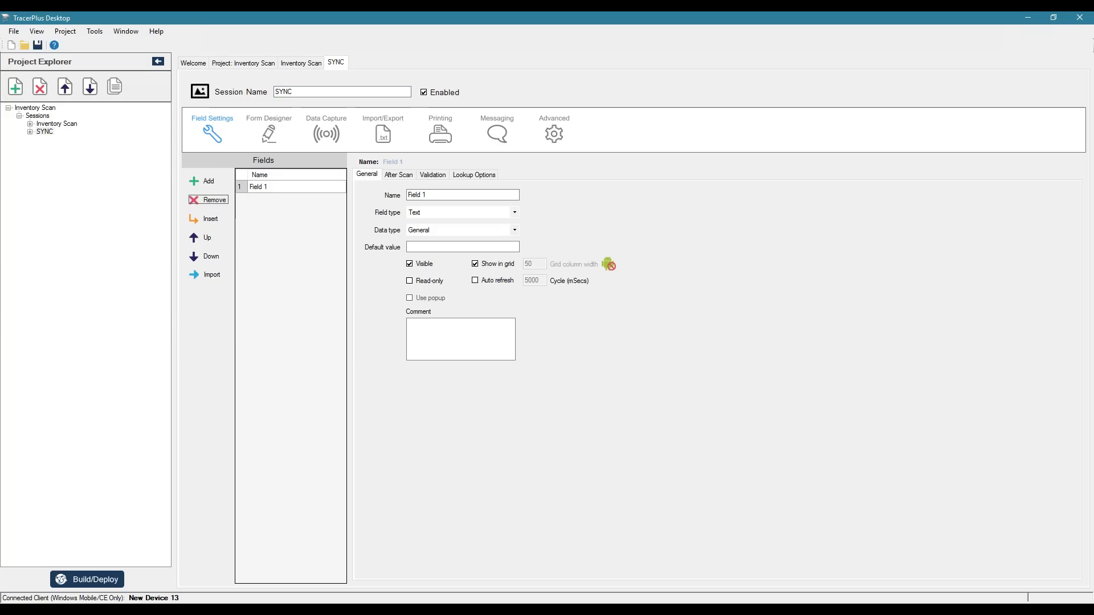
Start the SYNC session's form from a blank canvas and place a 75 by 21 button near the form's upper edge.
left_click(288, 134)
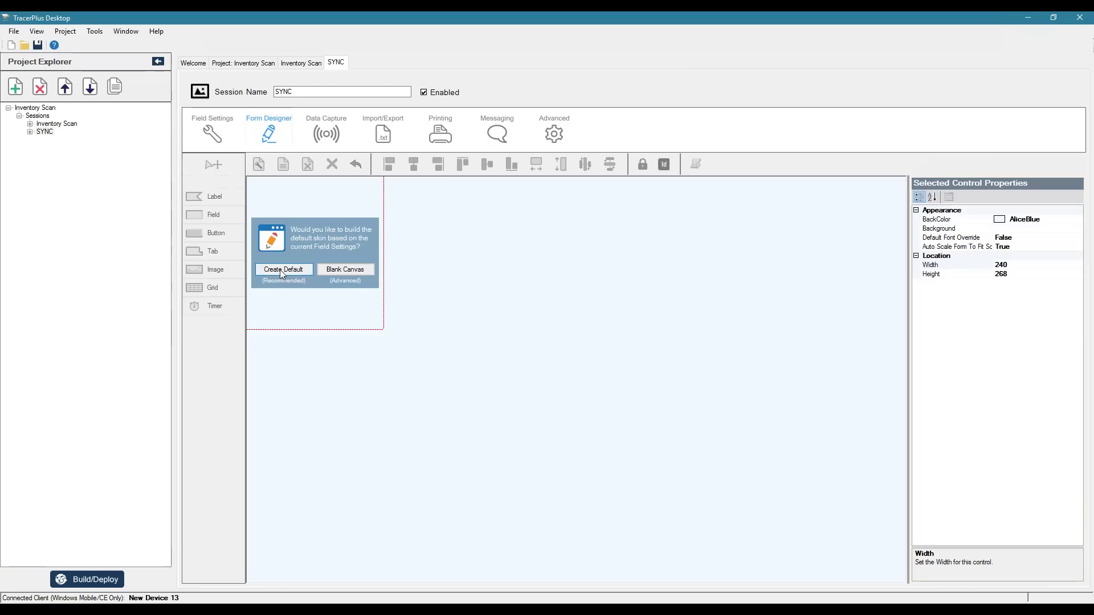
left_click(340, 269)
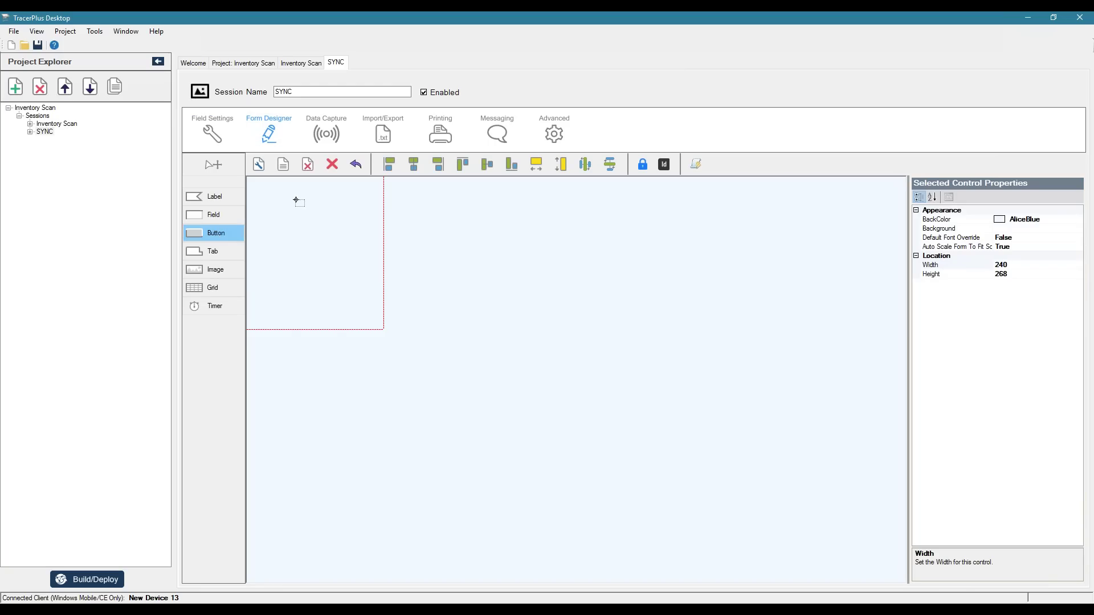
left_click_drag(246, 233, 316, 203)
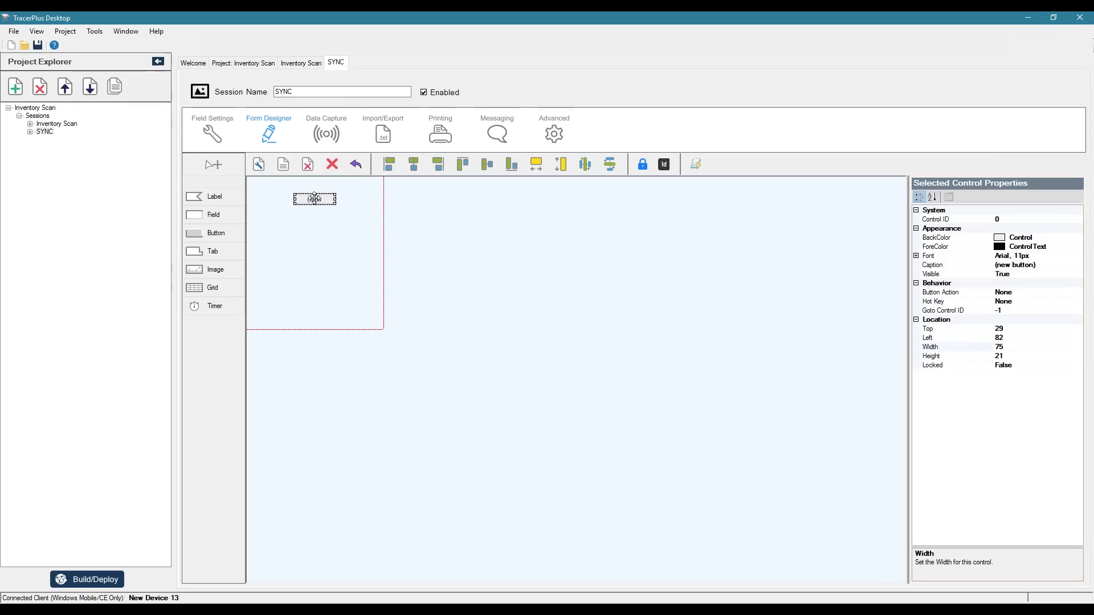
Set the new button's action to DoSync in the SYNC session's form.
left_click(1068, 293)
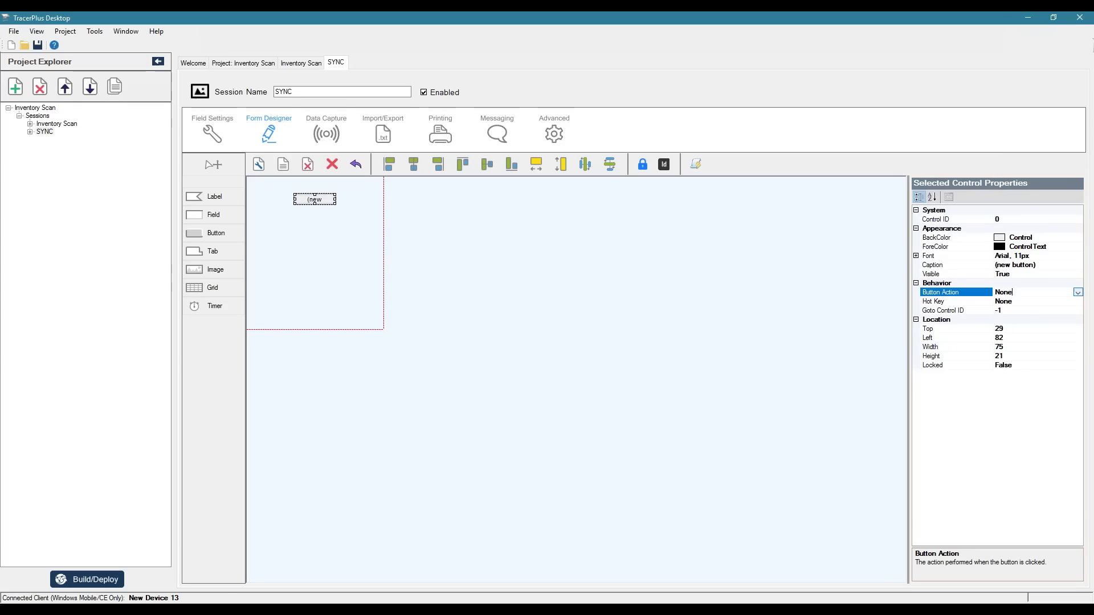
left_click(1077, 292)
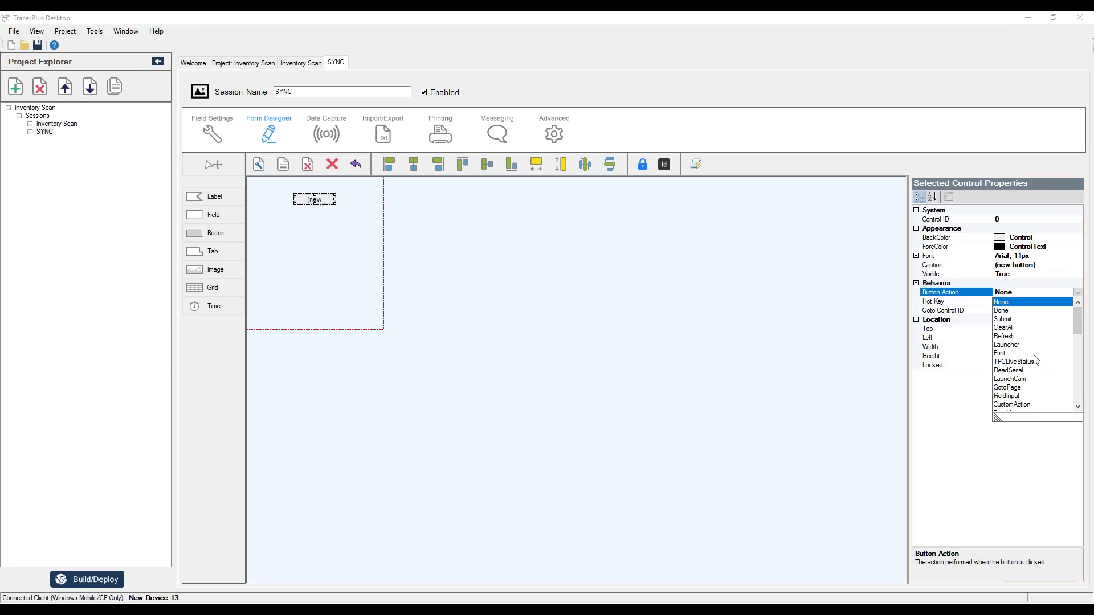
scroll(1036, 357, "down", 3)
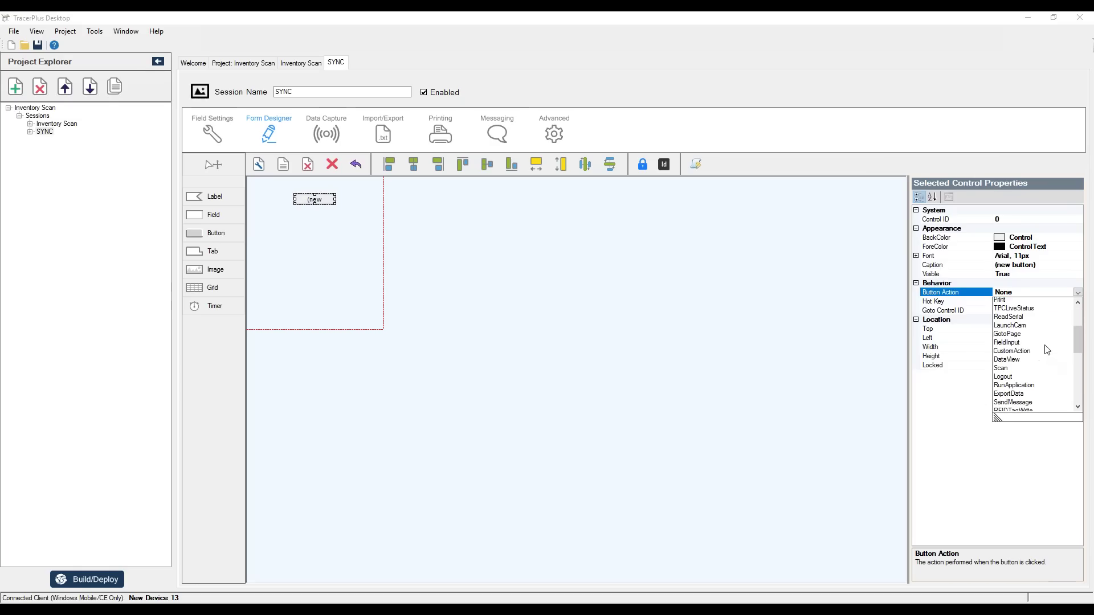
scroll(1047, 350, "down", 2)
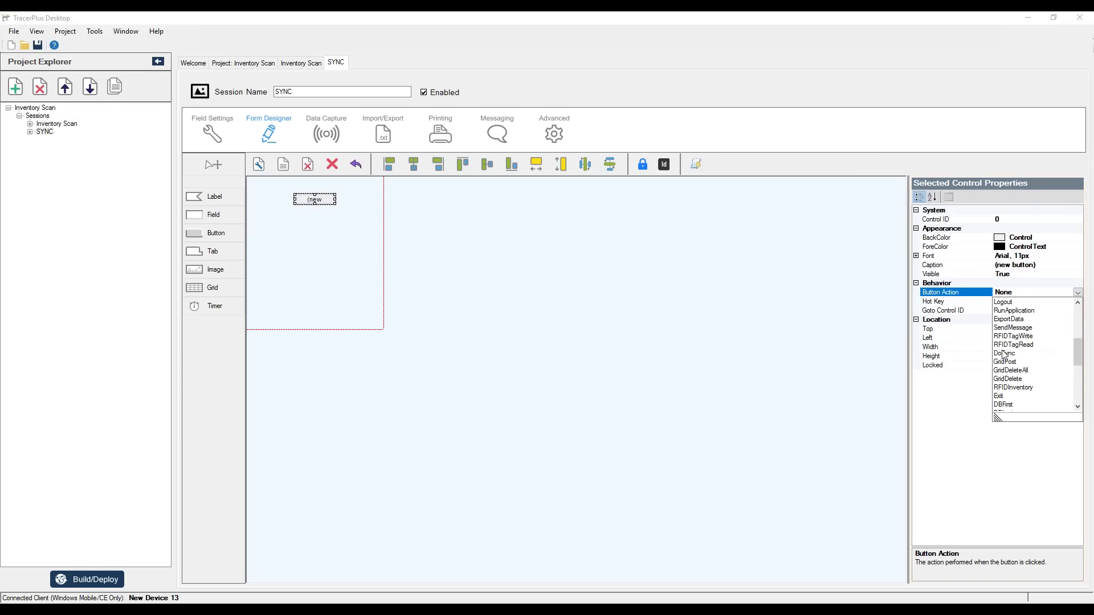
left_click(1004, 354)
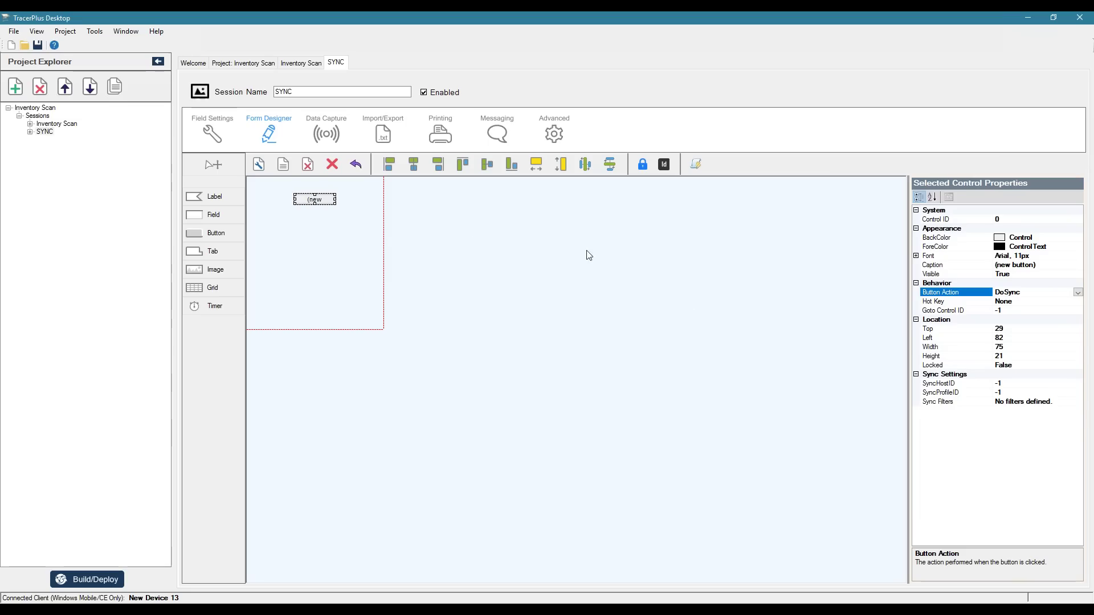
Check the host ID in the project's Connect settings and set the button's SyncHostID to 1 and SyncProfileID to 1.
left_click(964, 385)
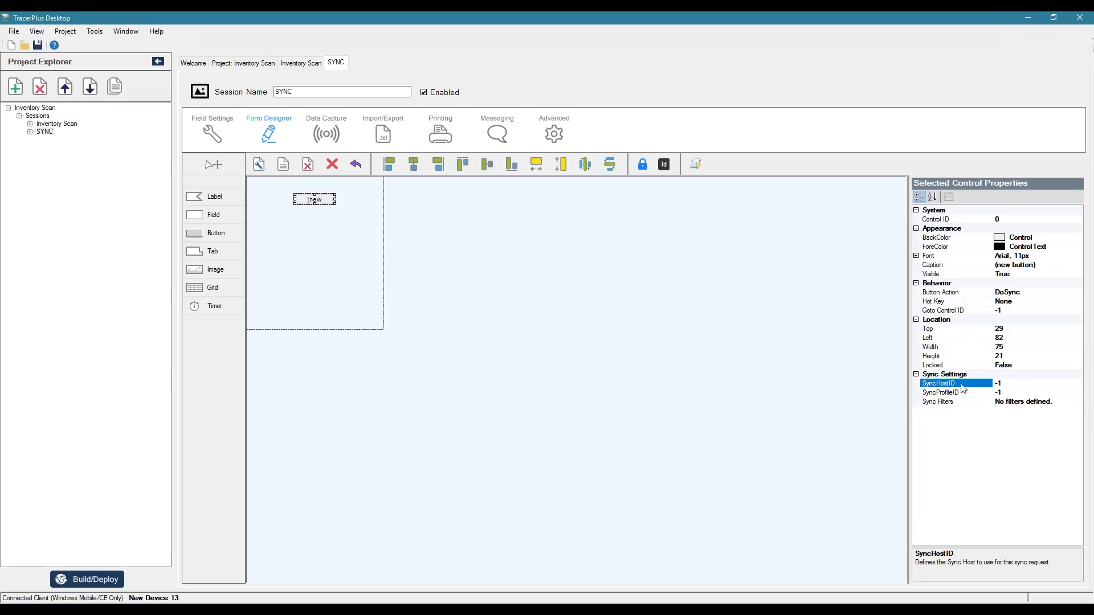
left_click(963, 394)
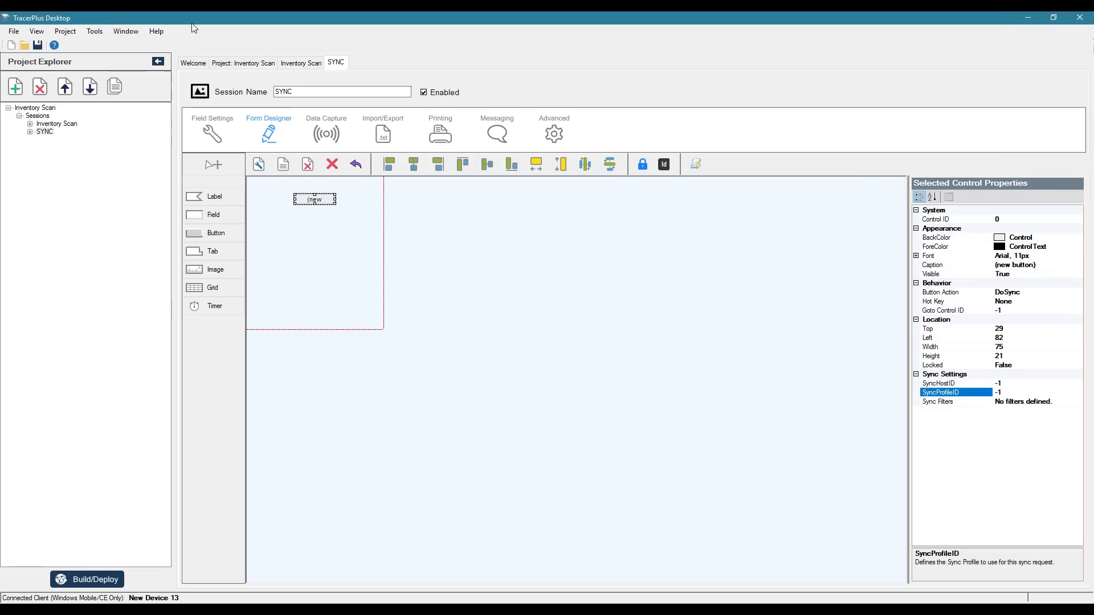
left_click(242, 64)
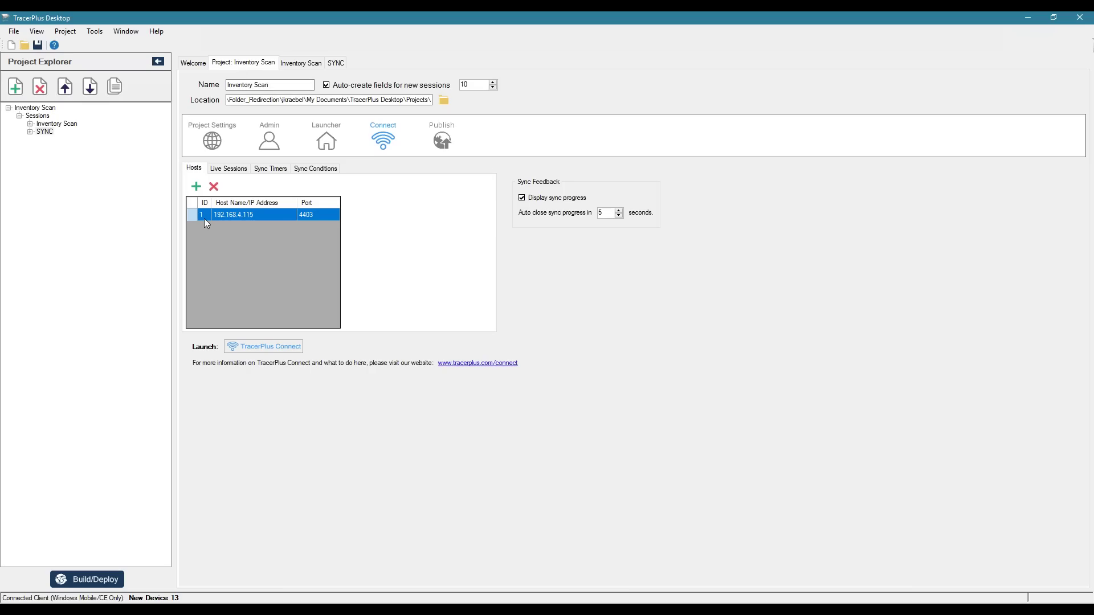
left_click(340, 65)
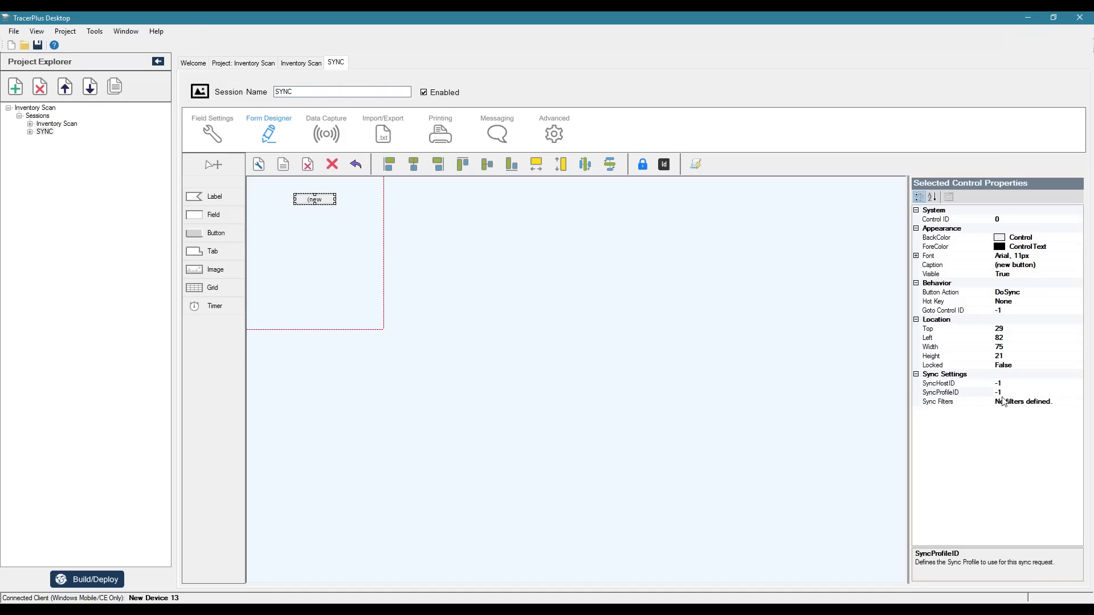
left_click(977, 384)
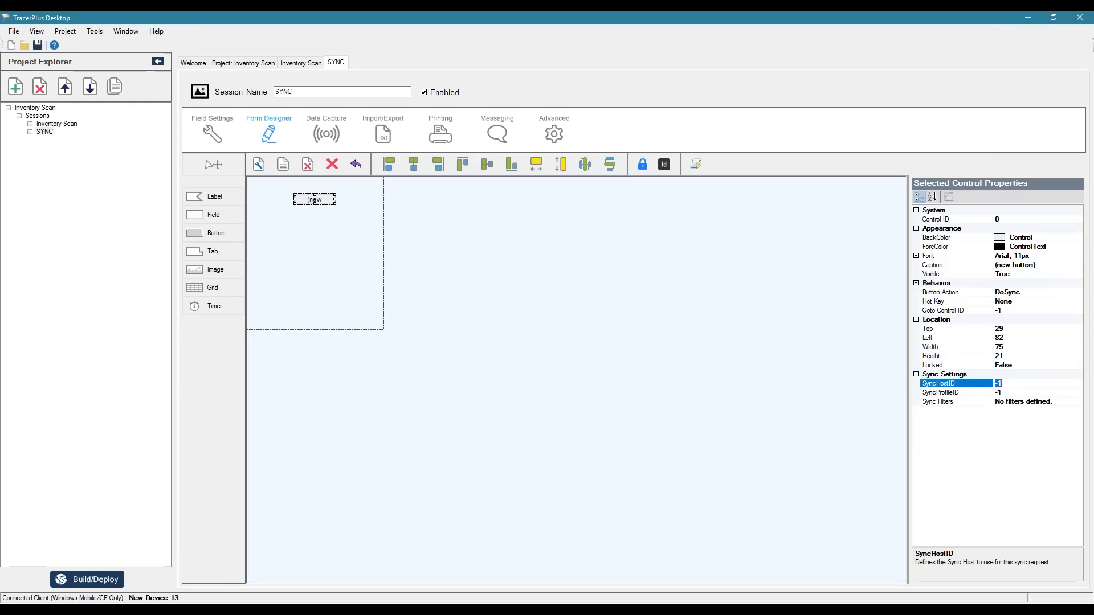
key("Down")
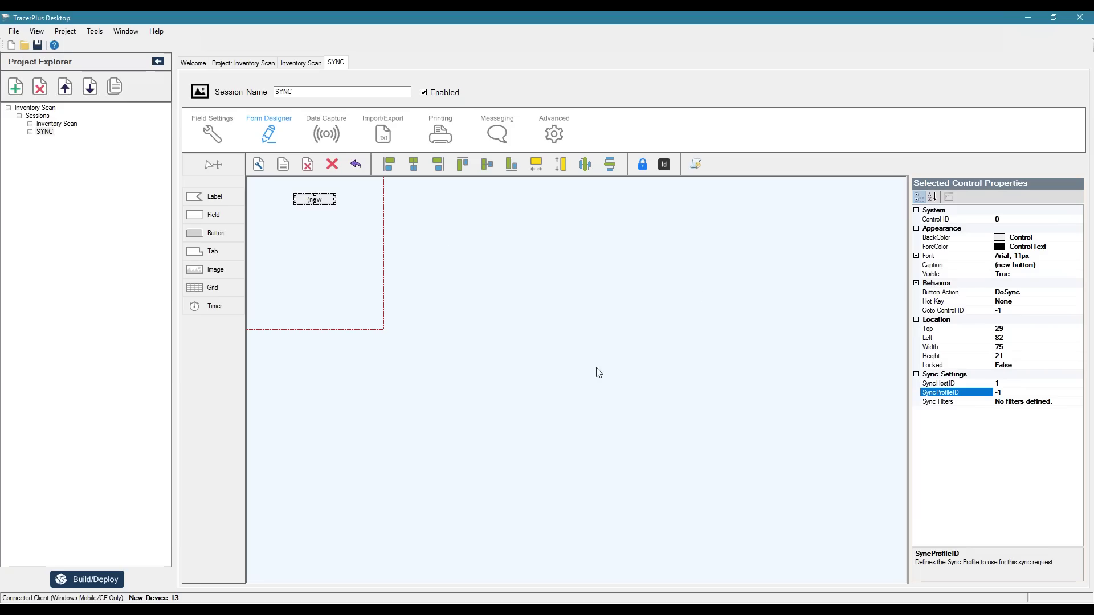
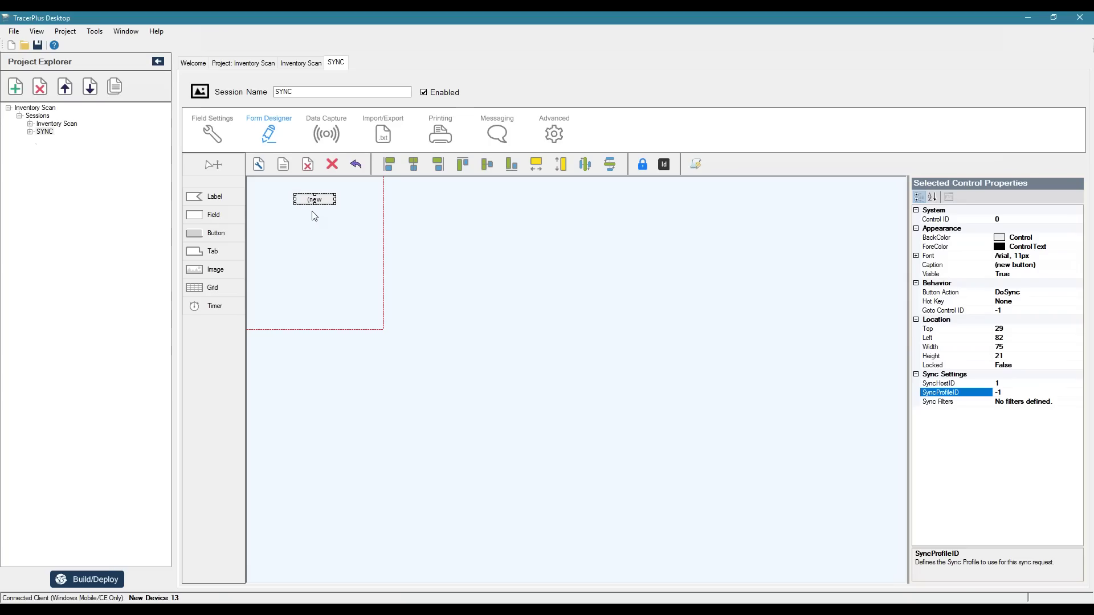
left_click(1019, 392)
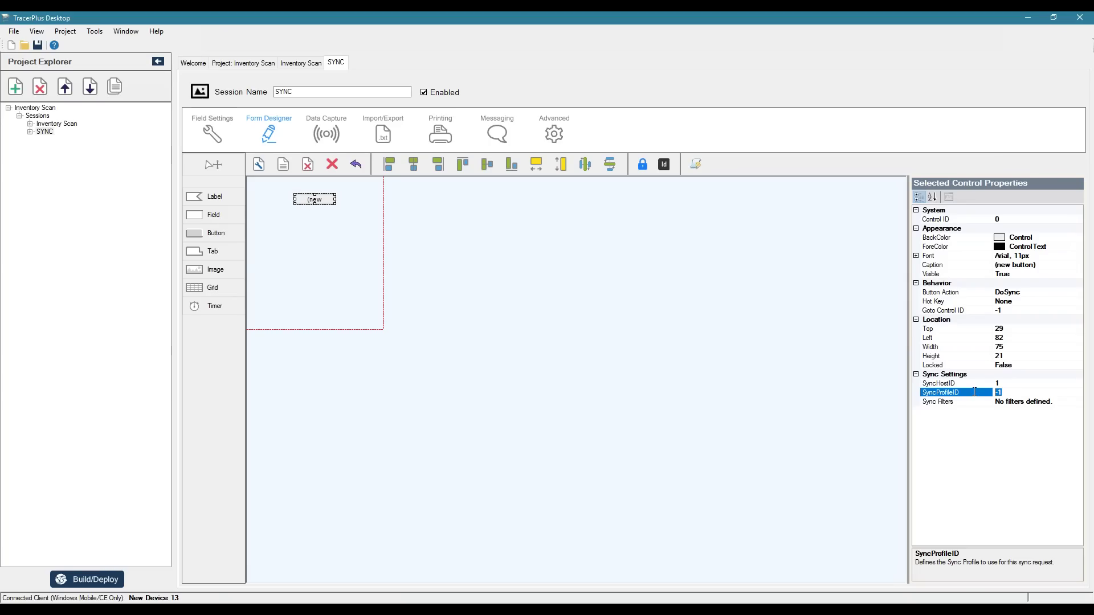
key("Down")
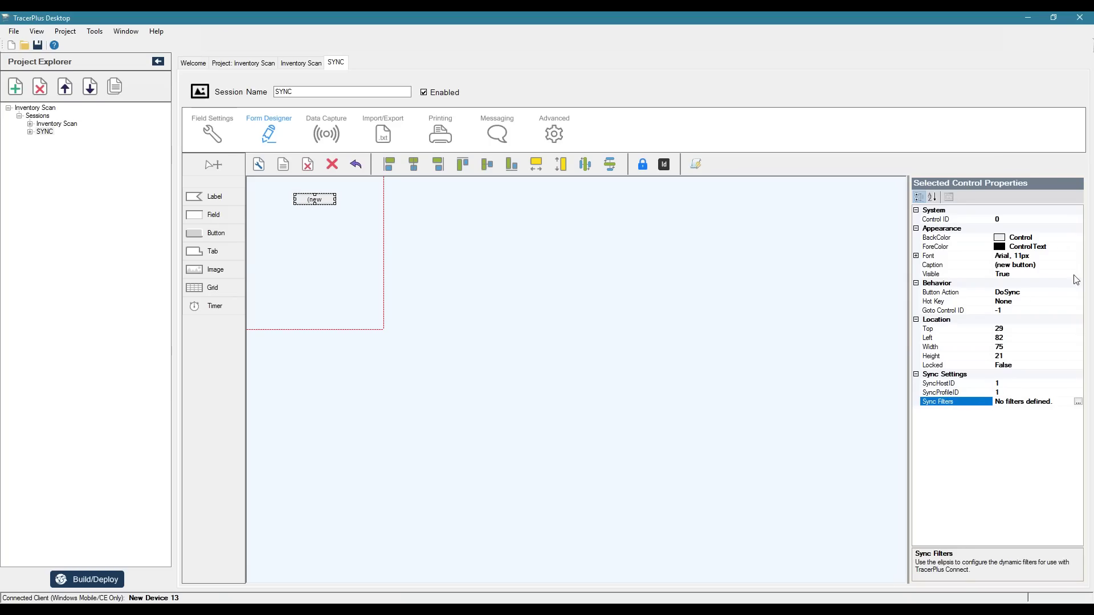
Caption the button SYNC and enlarge it on the form to about 114 wide by 71 high.
left_click(1052, 265)
type("SYNC")
left_click(987, 274)
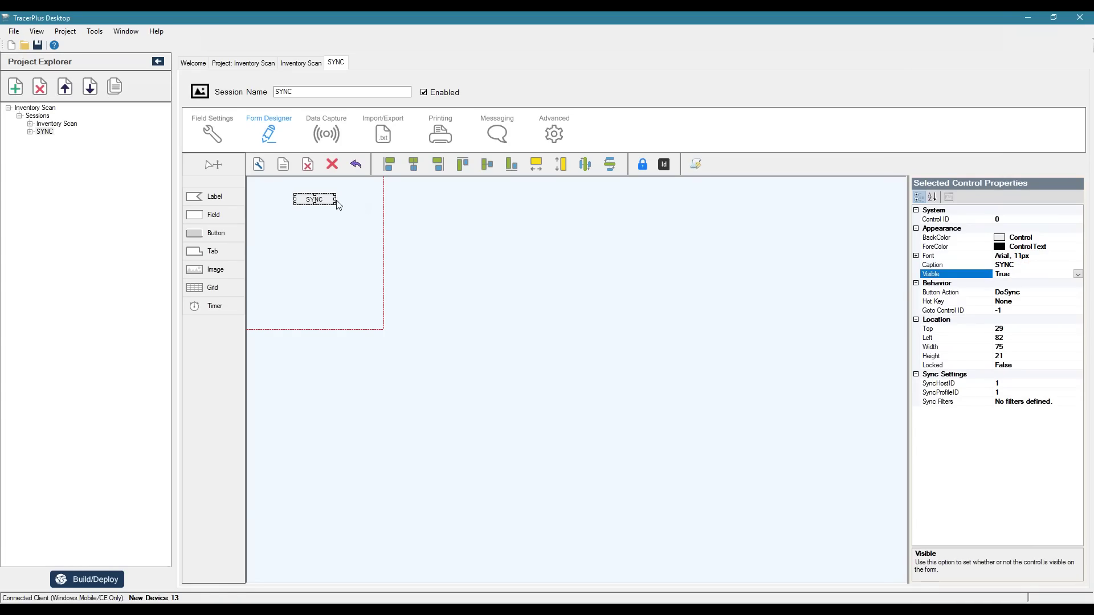
mouse_move(336, 204)
left_mouse_down()
mouse_move(358, 232)
mouse_move(329, 217)
left_mouse_up()
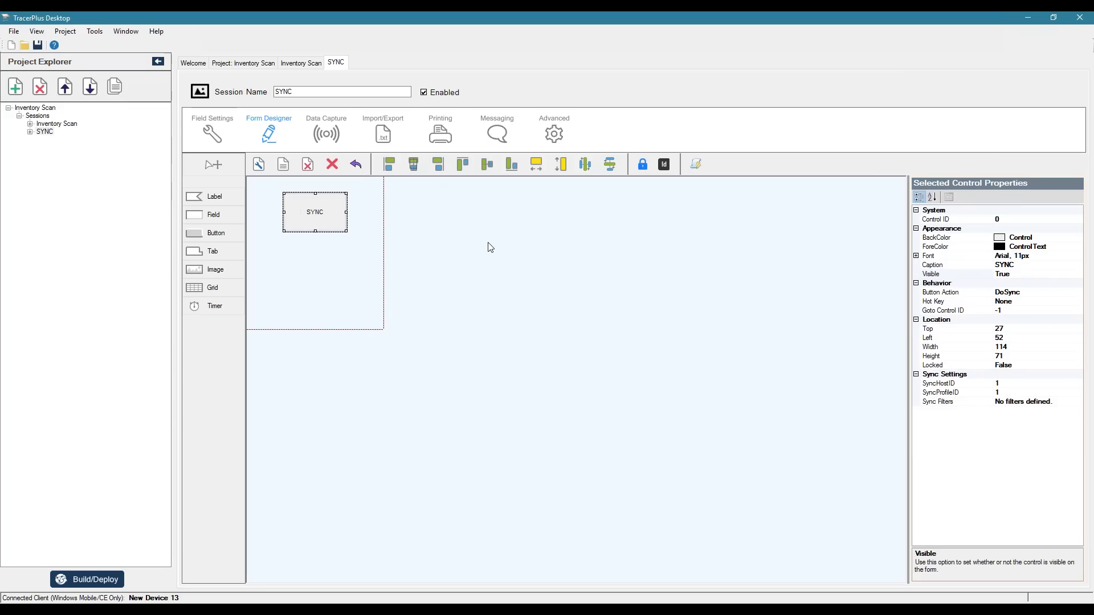
Increase the SYNC button's font size and make its caption bold.
left_click(916, 256)
left_click(1009, 272)
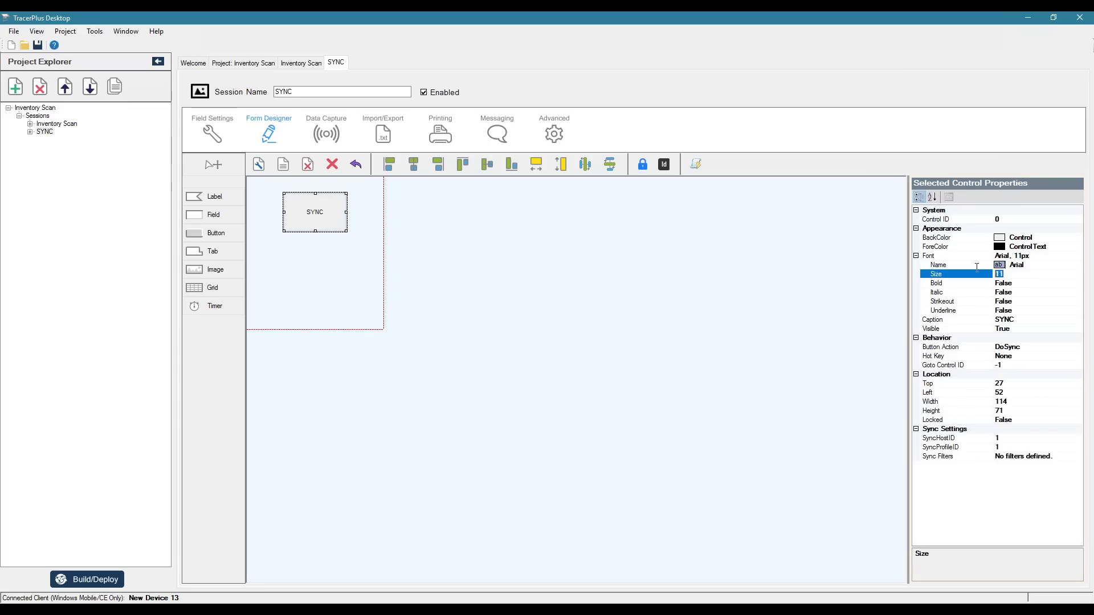
key("Return")
double_click(1053, 285)
left_click(706, 350)
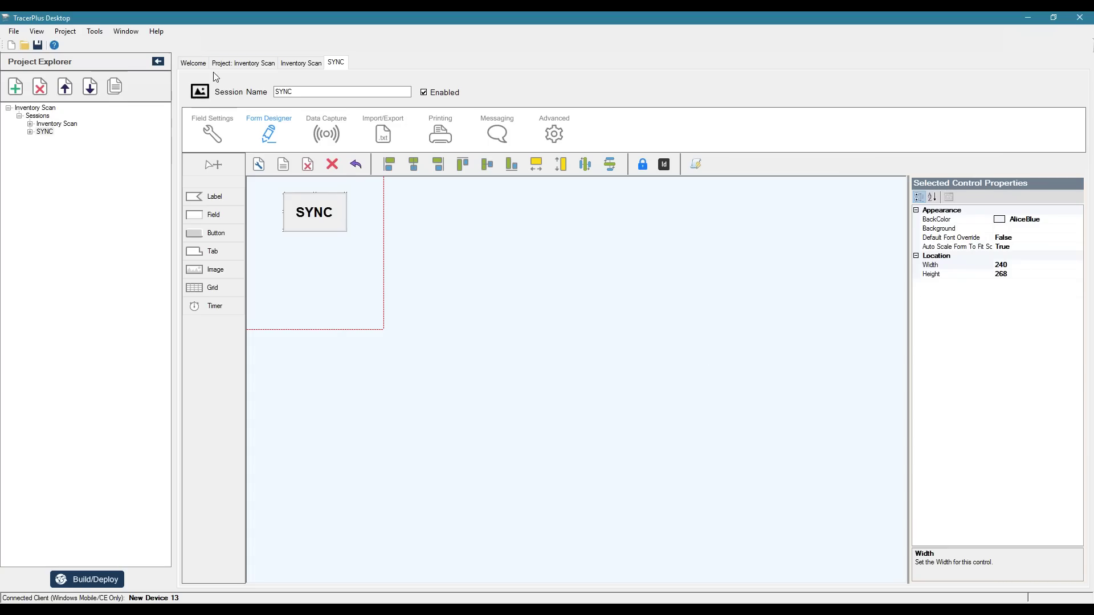
Launch TracerPlus Connect from the project's Connect settings and examine the Sync From Device profile's destination data and synchronization status.
left_click(229, 64)
left_click(263, 347)
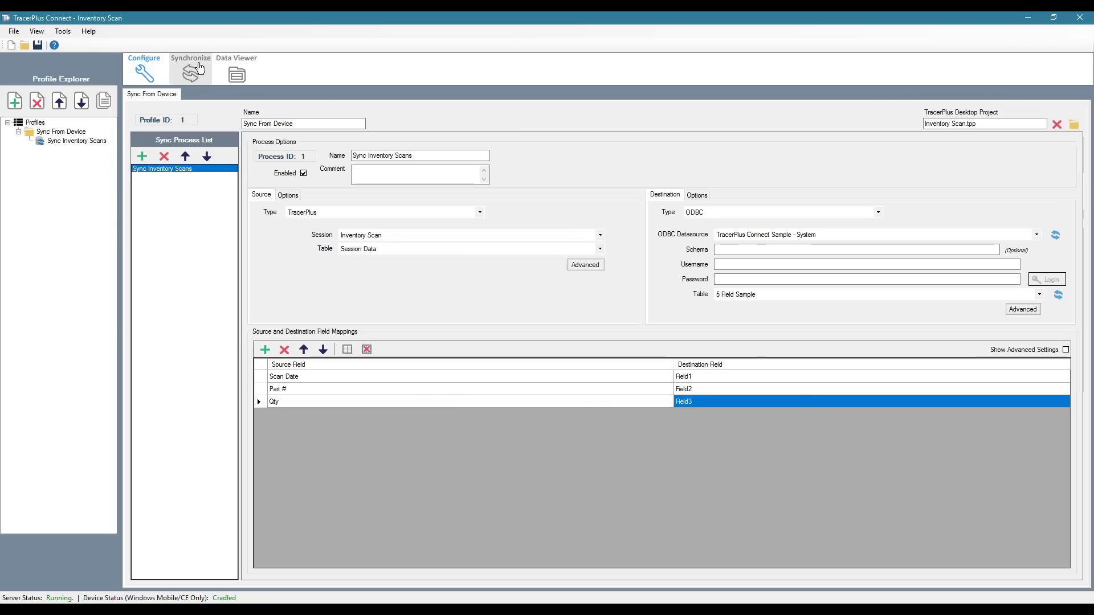
left_click(237, 73)
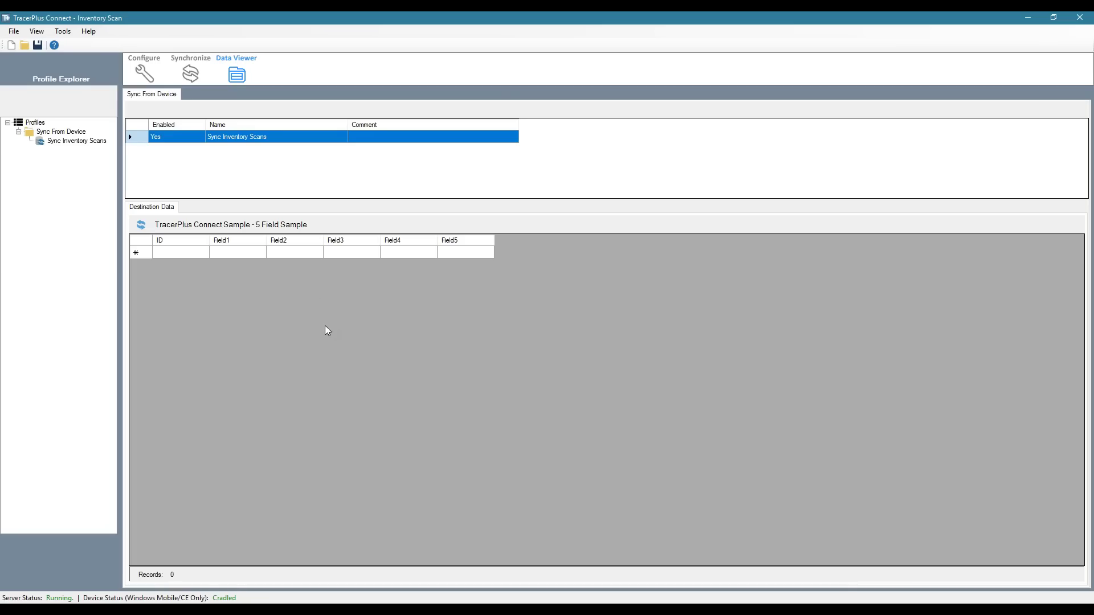
left_click(250, 257)
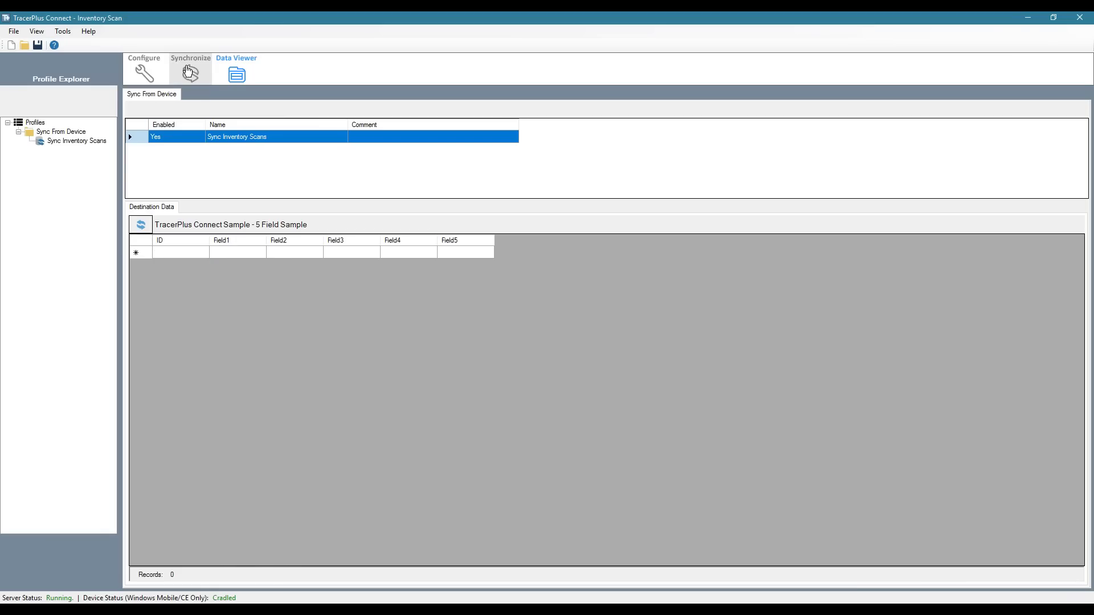
left_click(191, 72)
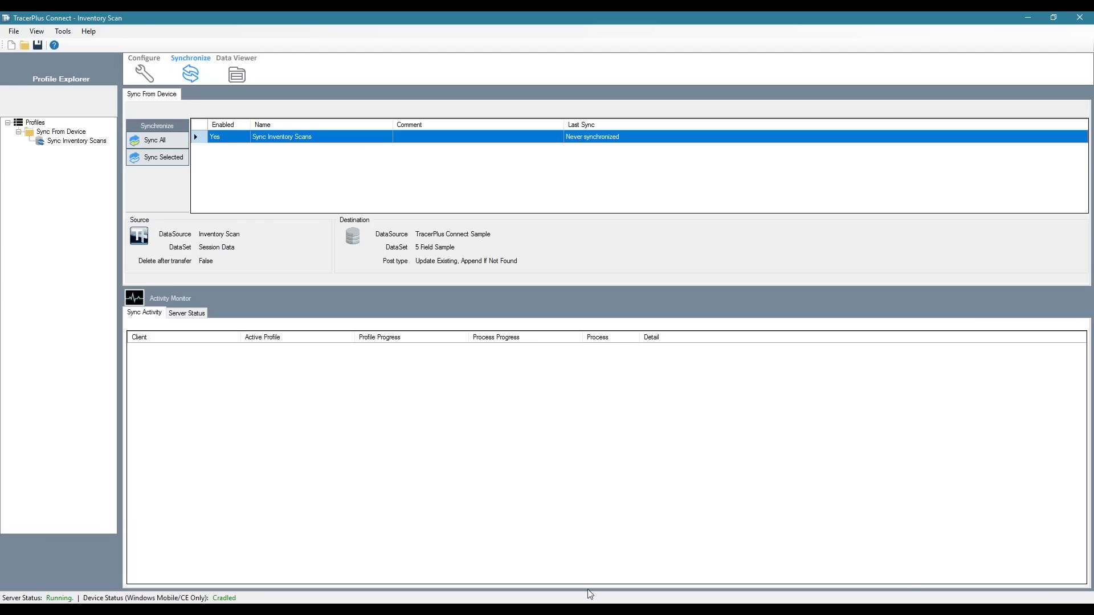
Switch to TracerPlus Desktop and build and deploy the Inventory Scan project to the CipherLab Android device over MTP.
left_click(588, 607)
left_click(87, 579)
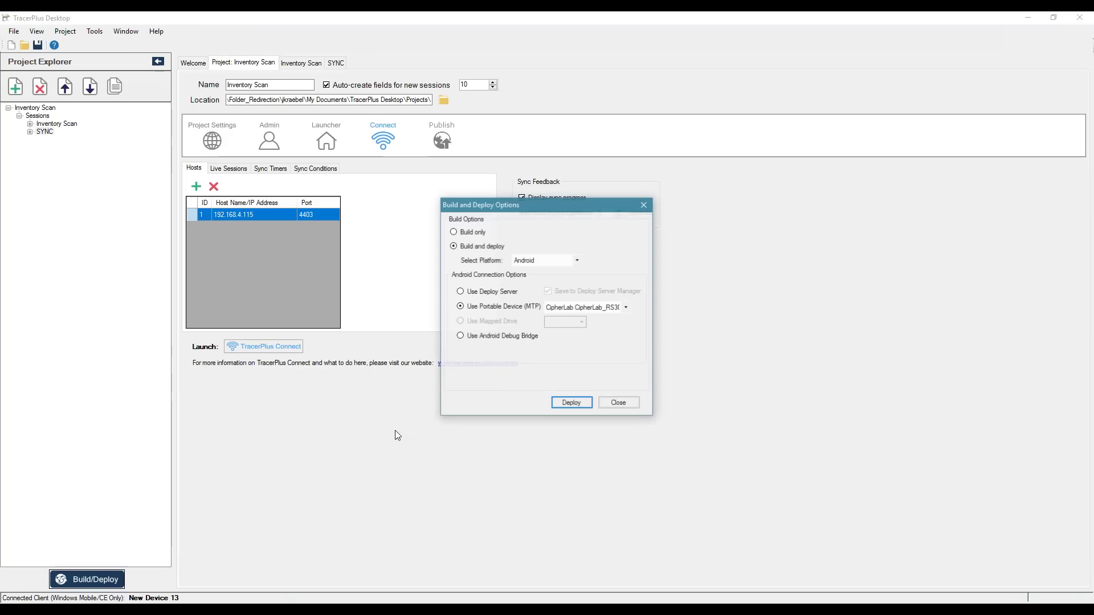
left_click(573, 408)
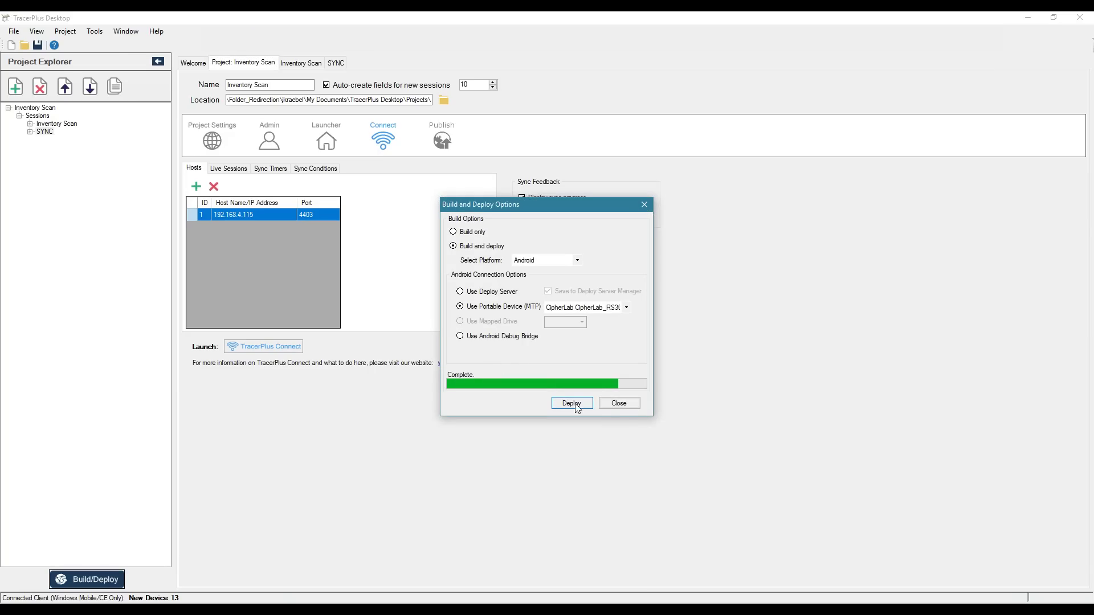
left_click(616, 404)
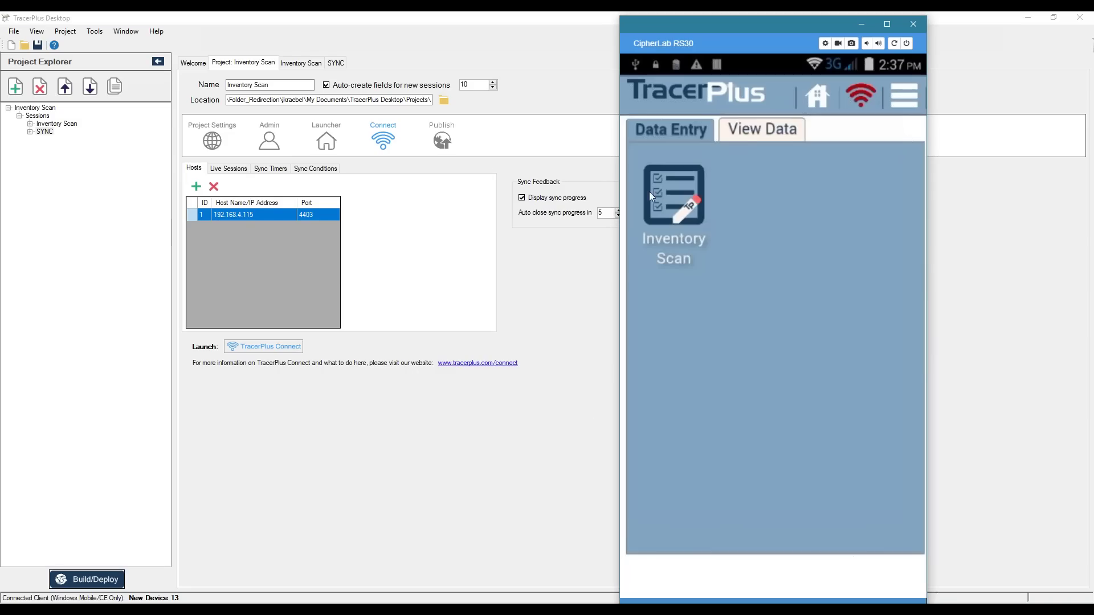
With TracerPlus Connect in the background, open the SYNC session on the mirrored CipherLab RS30 and run the synchronization.
left_click(650, 192)
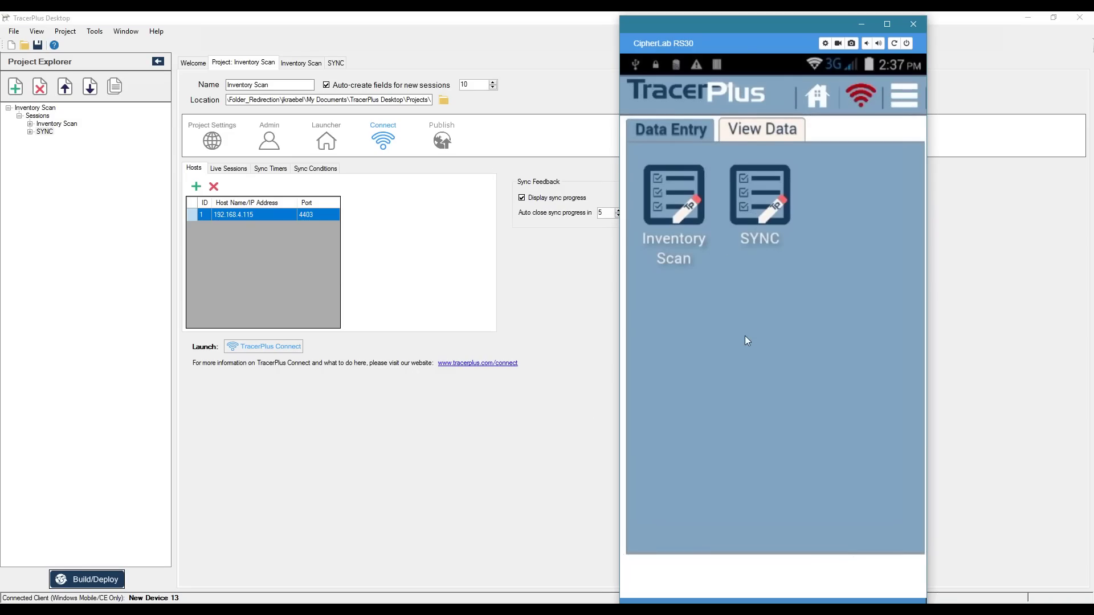
left_click(1027, 18)
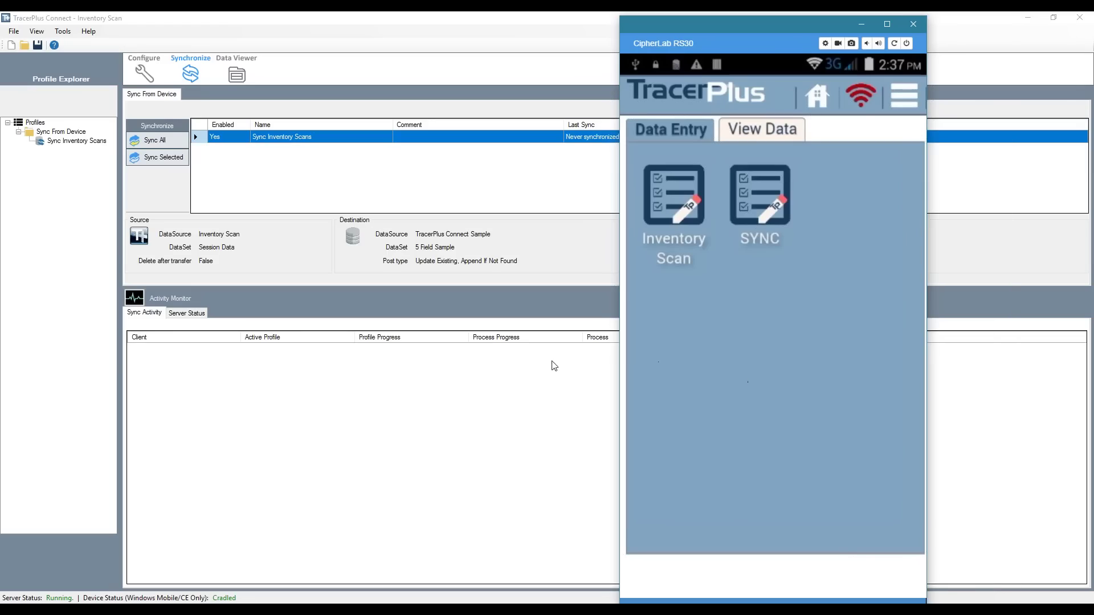
left_click(759, 201)
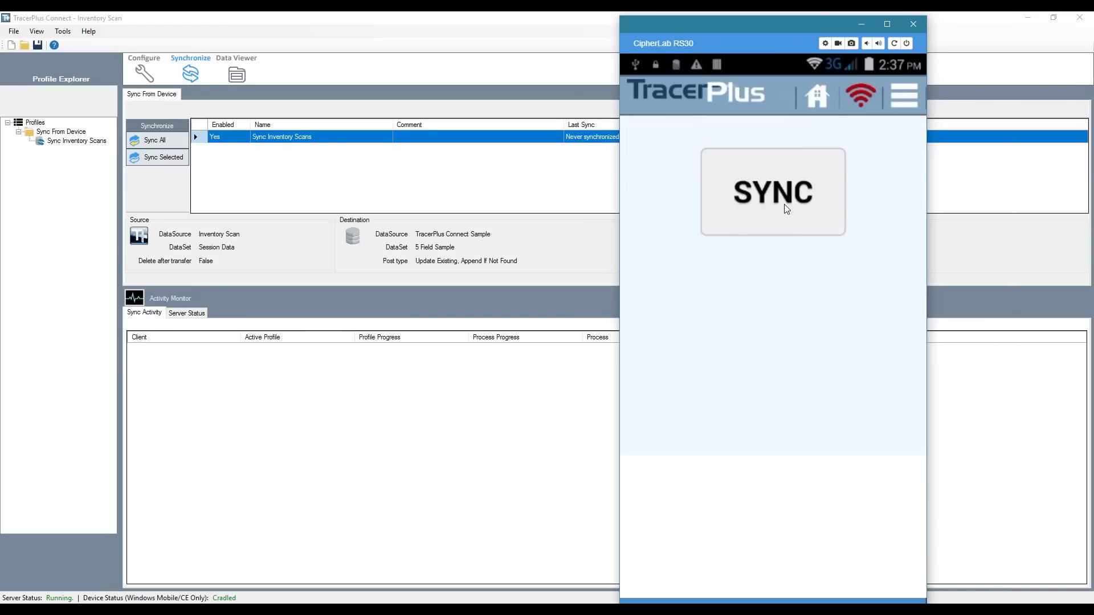
left_click(785, 206)
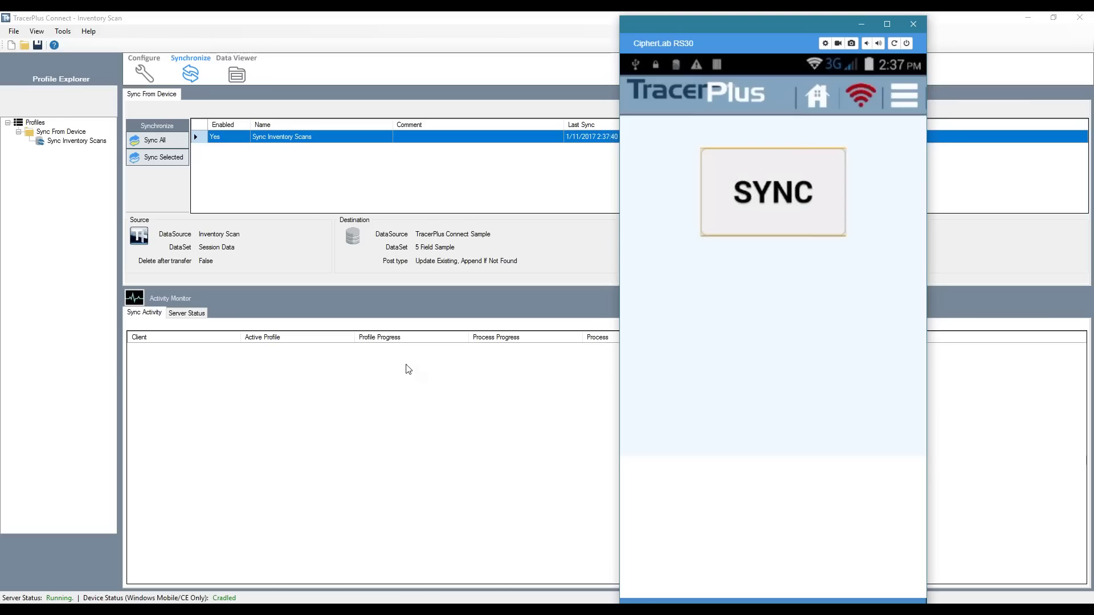
Switch to TracerPlus Connect and review the Sync Inventory Scans destination data, leaving the device mirror minimized.
left_click(414, 397)
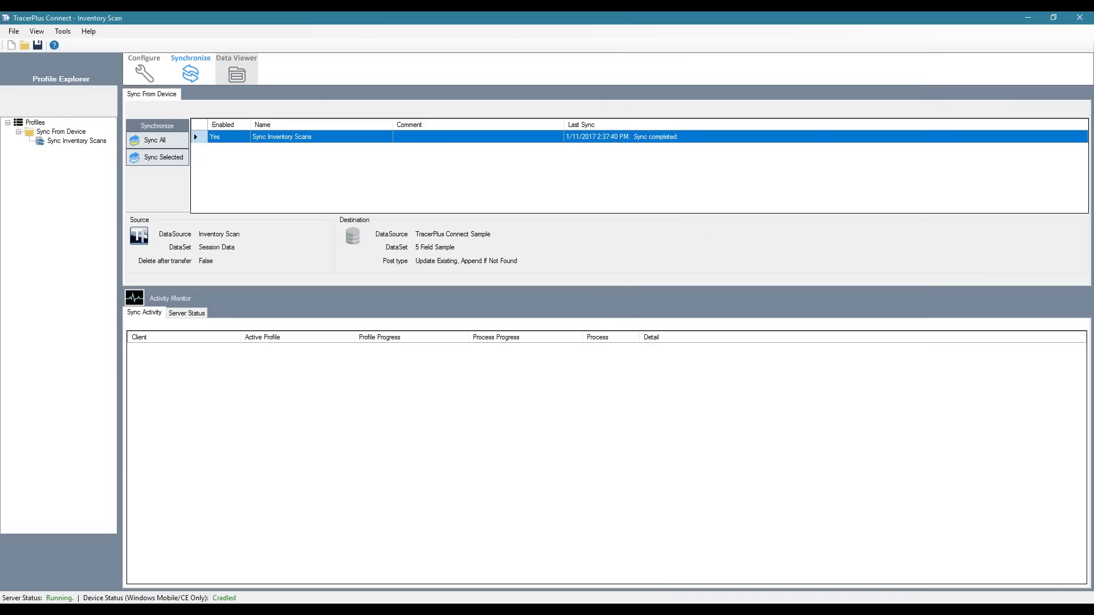
left_click(233, 80)
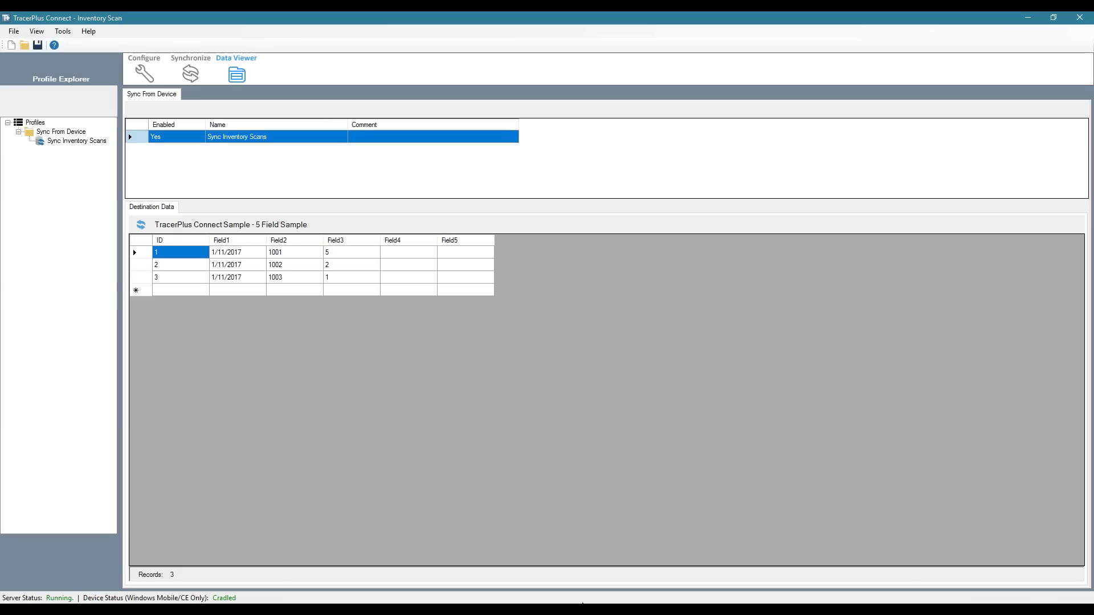
left_click(641, 603)
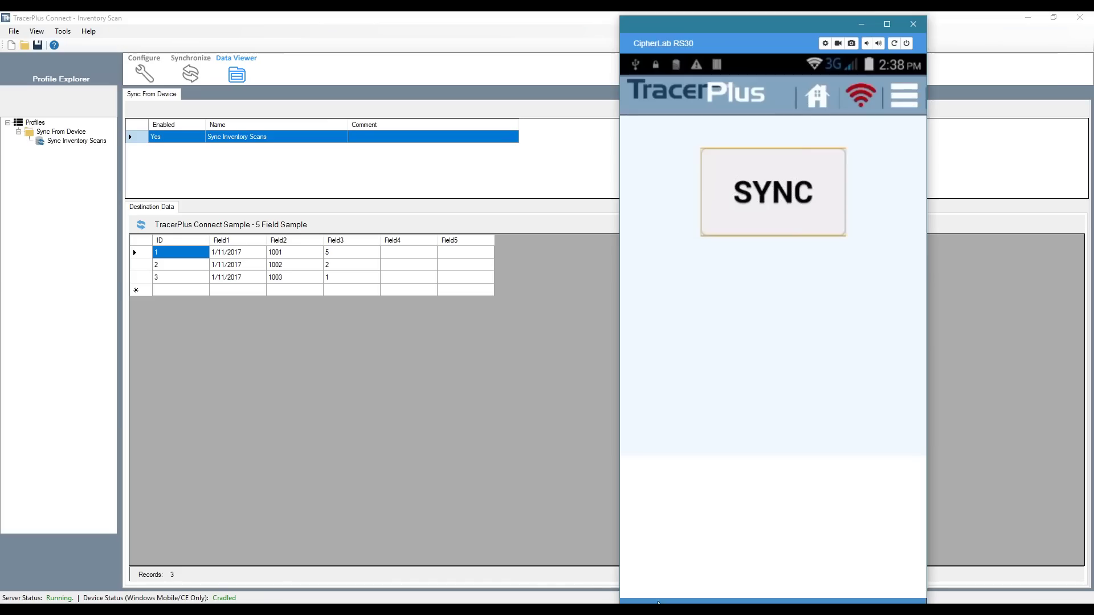
left_click(863, 25)
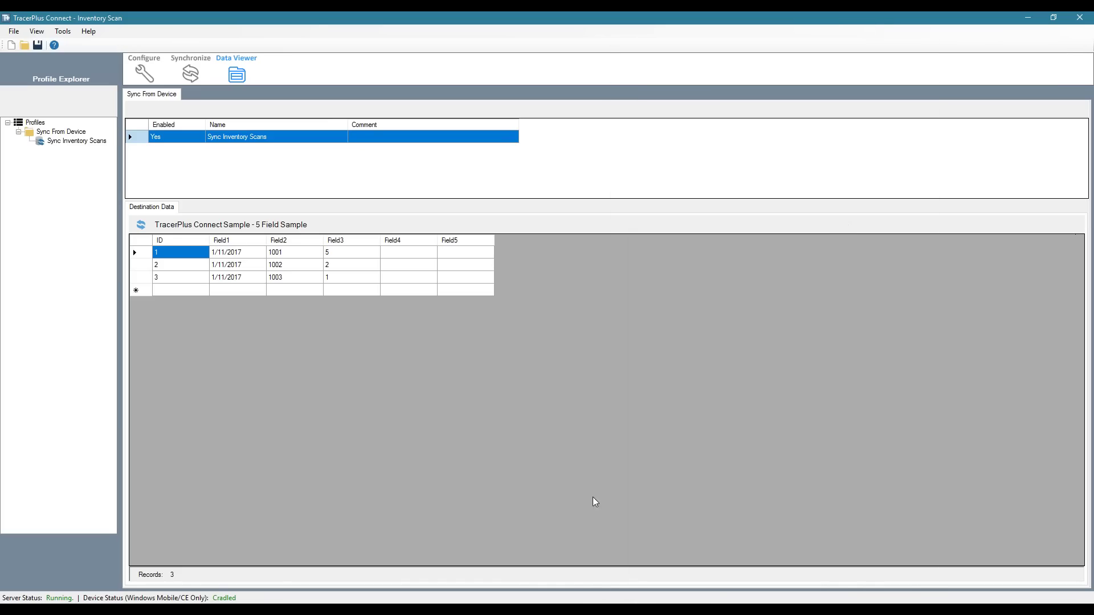
Bring up the MyMobiler window and switch to the TP-Inventory.pptx presentation in PowerPoint.
left_click(595, 597)
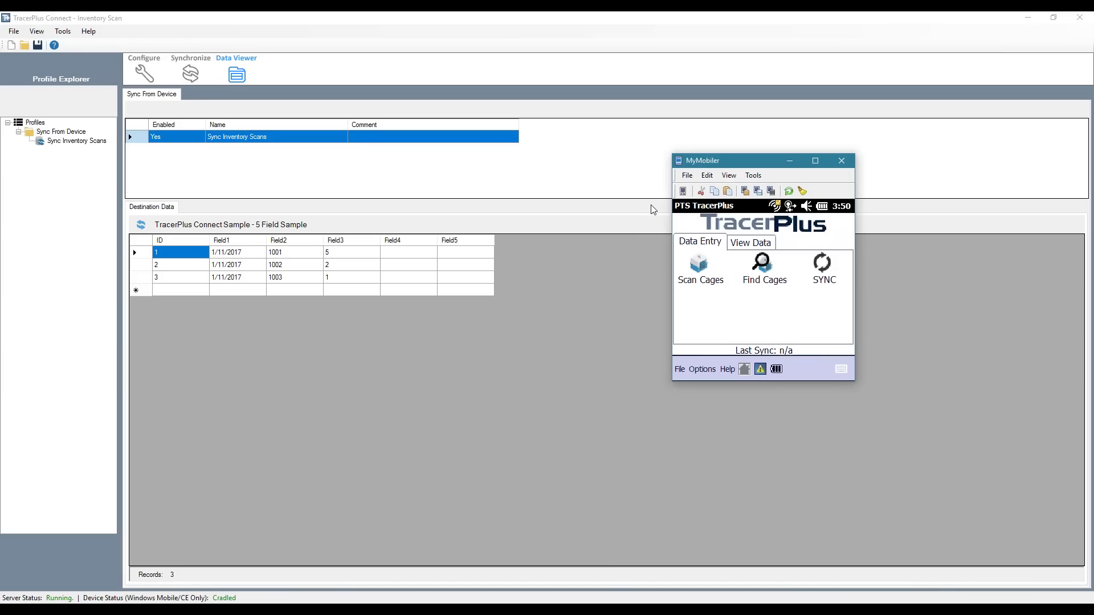
left_click(1023, 17)
left_click(1024, 18)
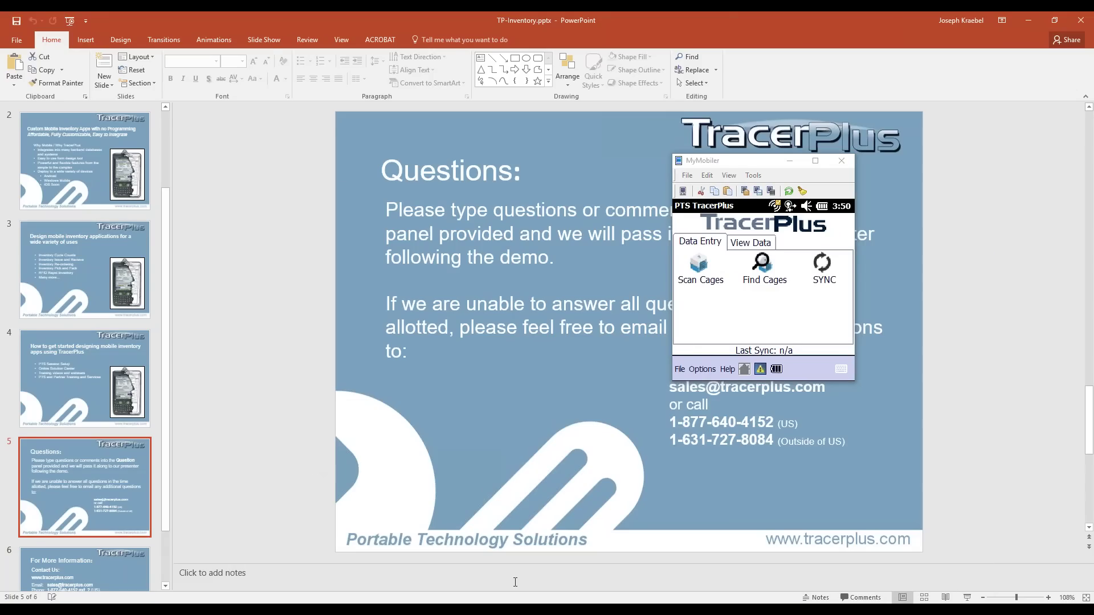
Switch to TracerPlus Desktop, open the online sample projects in the Inventory Control category and review the RFID Rapid Inventory sample's description and form preview.
key("alt+Tab")
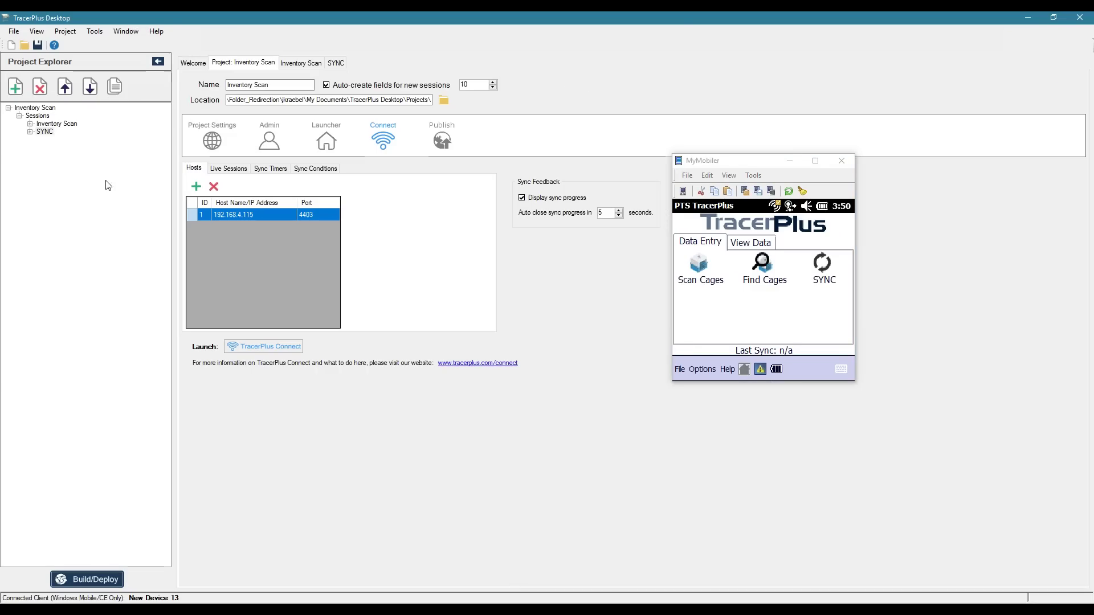
left_click(193, 63)
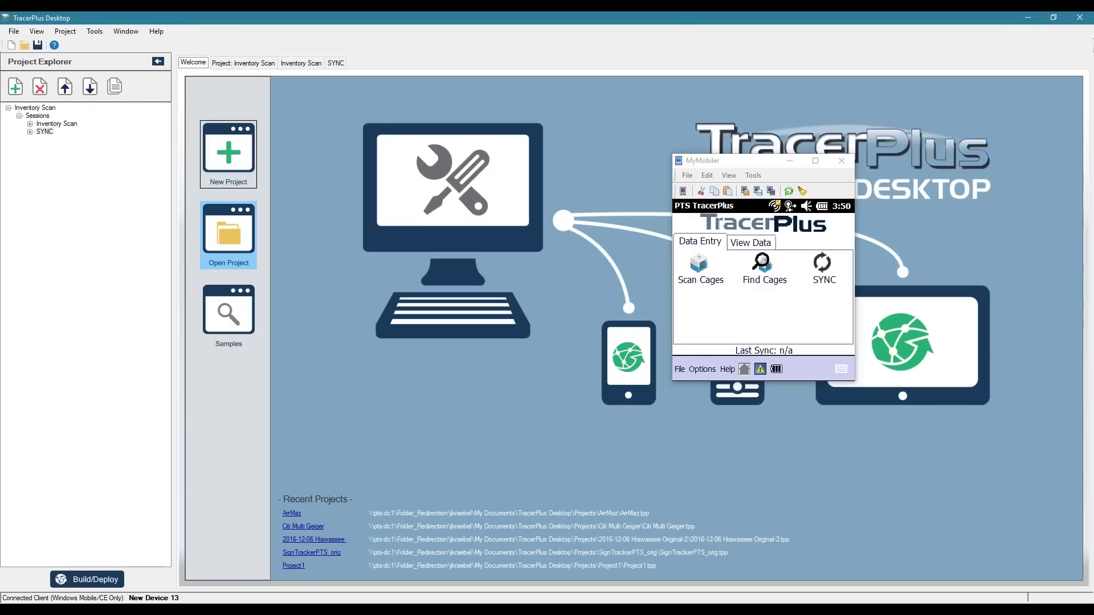
left_click(228, 316)
left_click(490, 274)
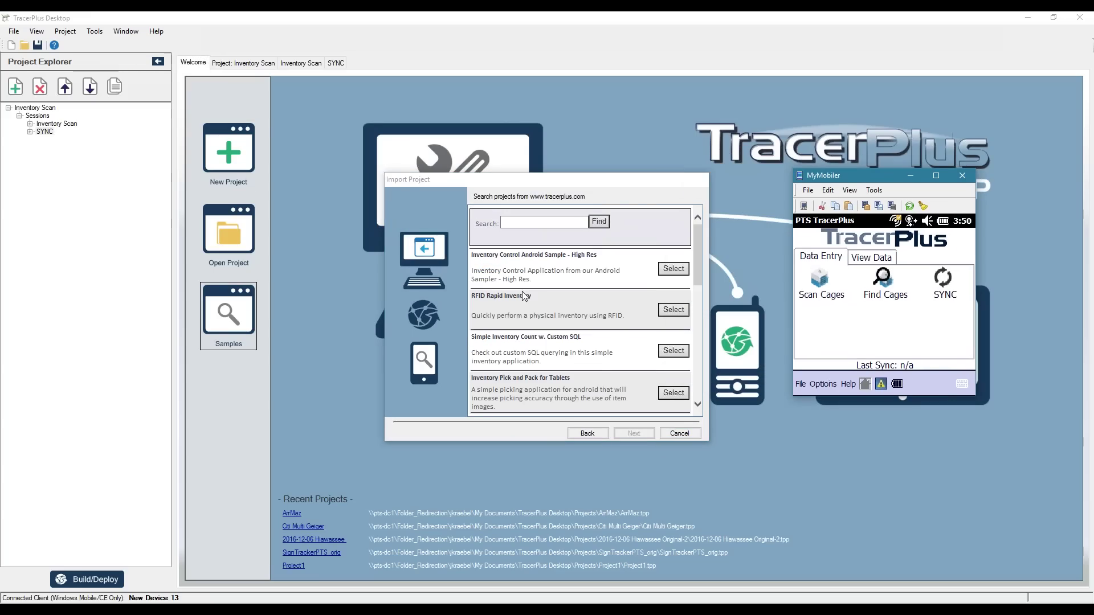
left_click(674, 310)
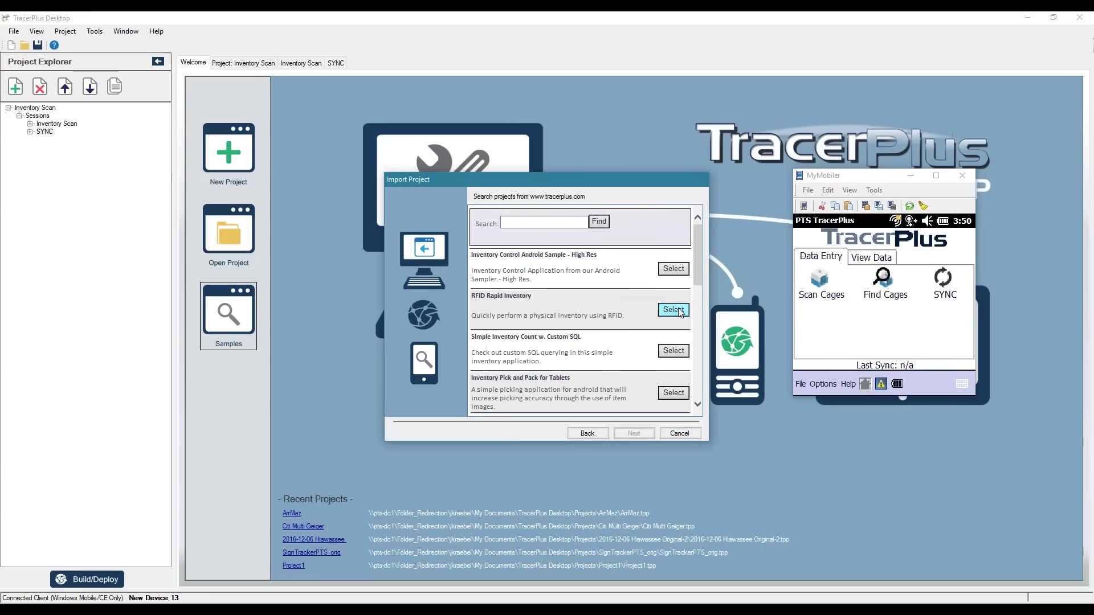
scroll(677, 310, "down", 6)
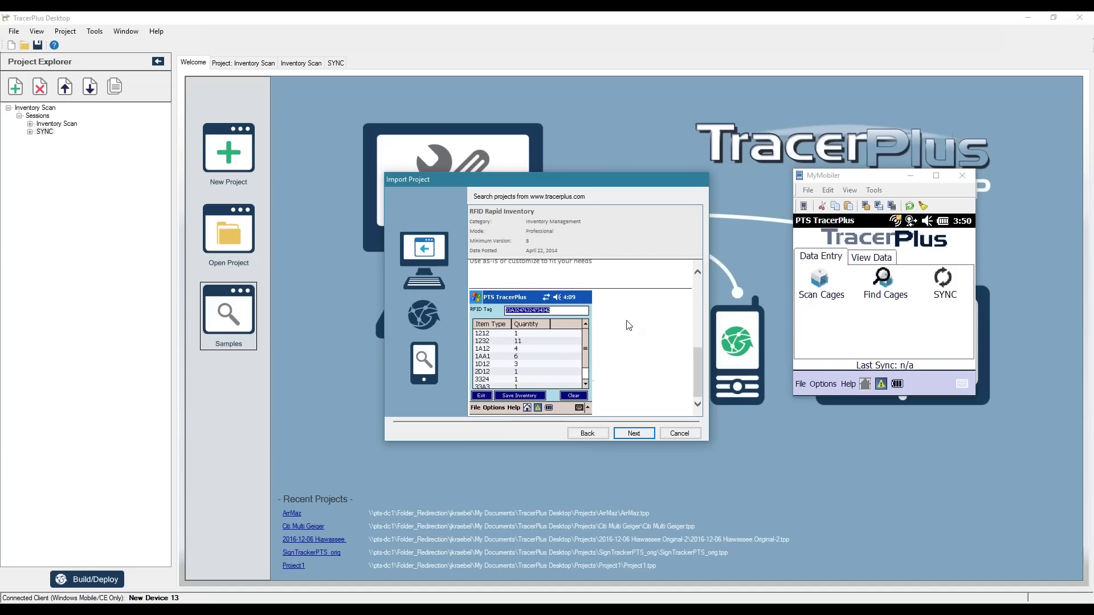
scroll(636, 341, "up", 6)
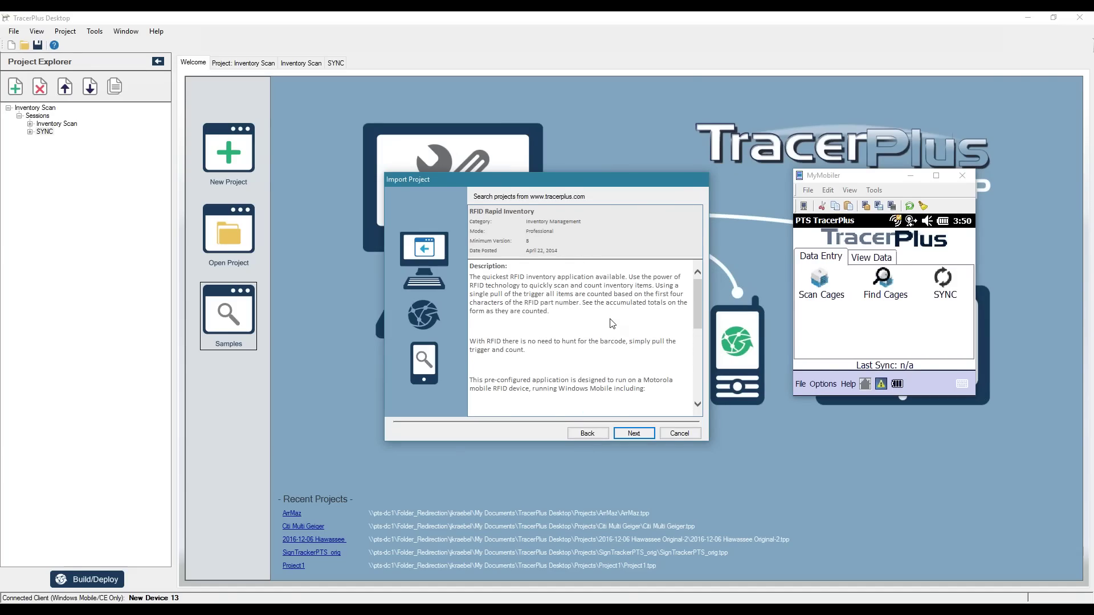
scroll(612, 324, "down", 4)
scroll(610, 327, "down", 3)
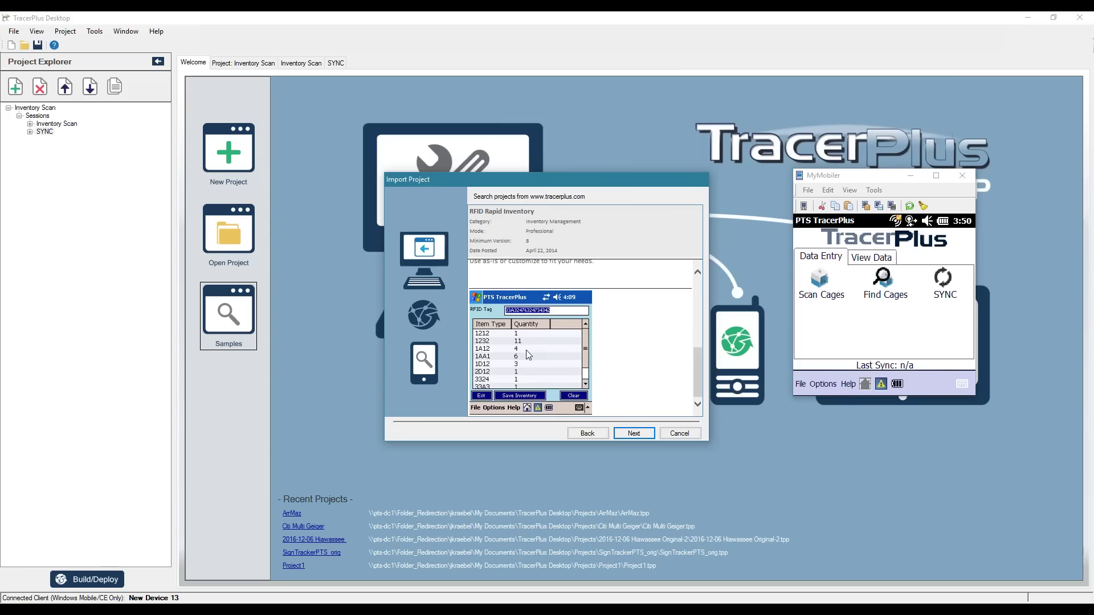
Return to the Inventory Control sample list and browse the available sample applications.
left_click(603, 433)
scroll(562, 319, "down", 3)
scroll(580, 310, "down", 5)
scroll(581, 311, "down", 5)
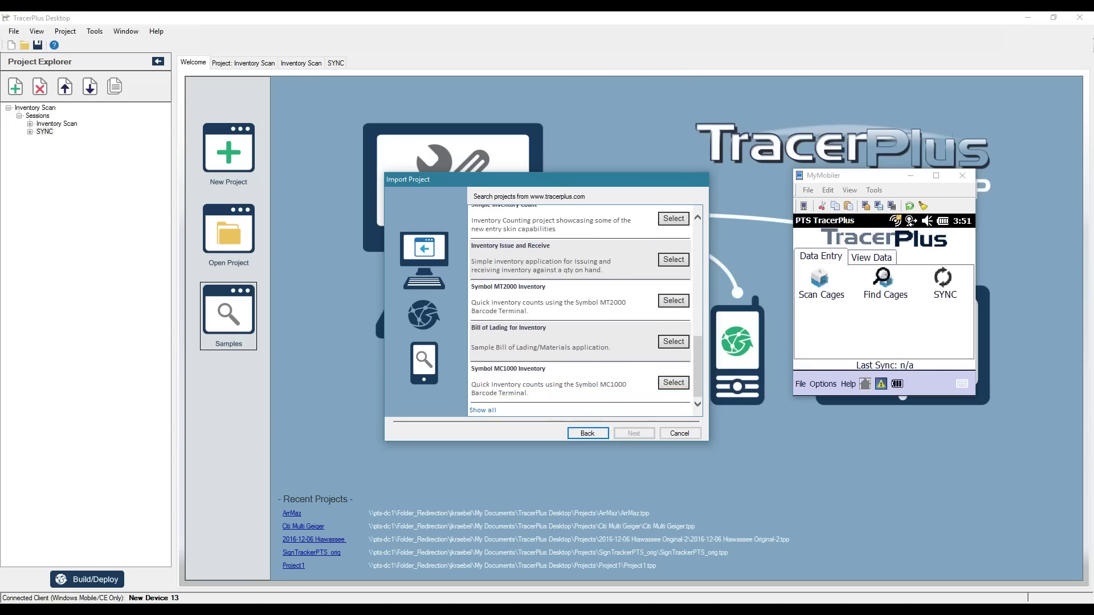
scroll(579, 310, "up", 10)
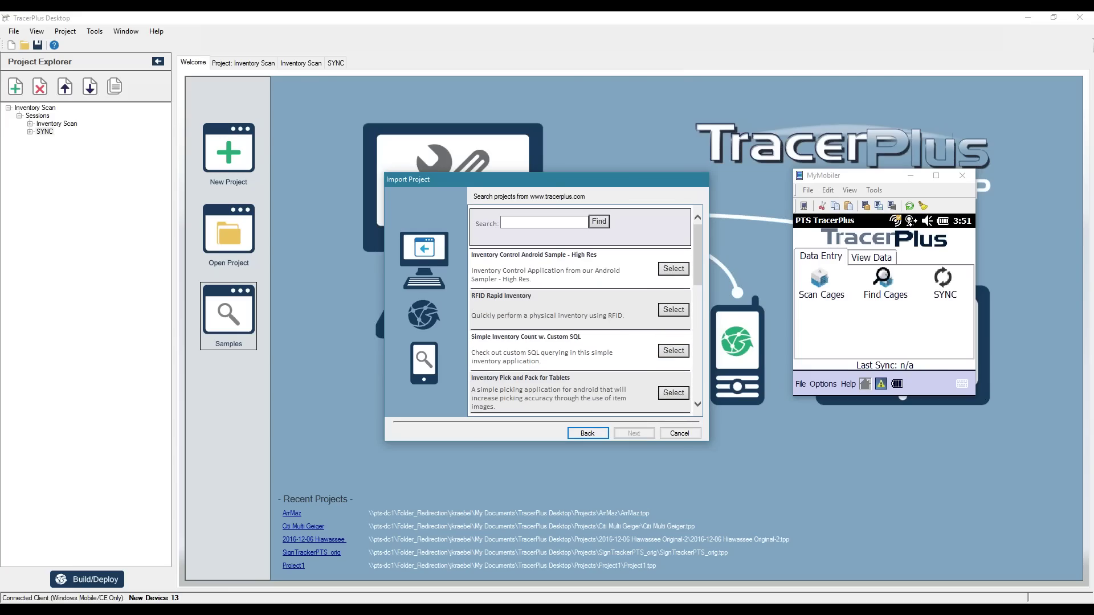
scroll(579, 310, "down", 2)
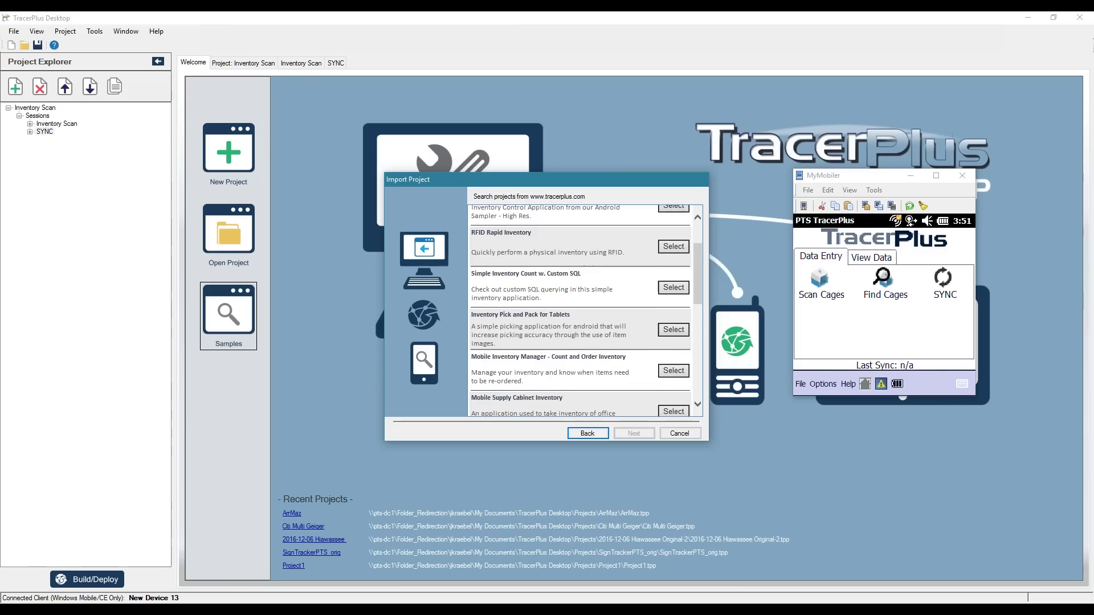
scroll(579, 310, "down", 3)
scroll(591, 307, "down", 3)
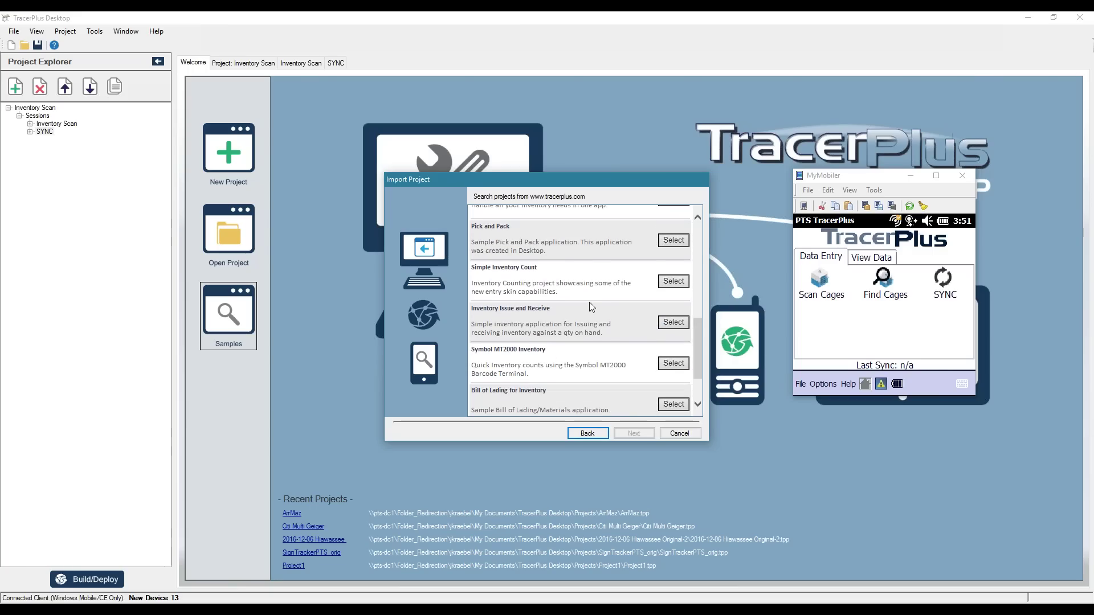
Select the RFID Asset Quick Scan sample from the Asset Tracking category and review its description and form preview.
left_click(587, 433)
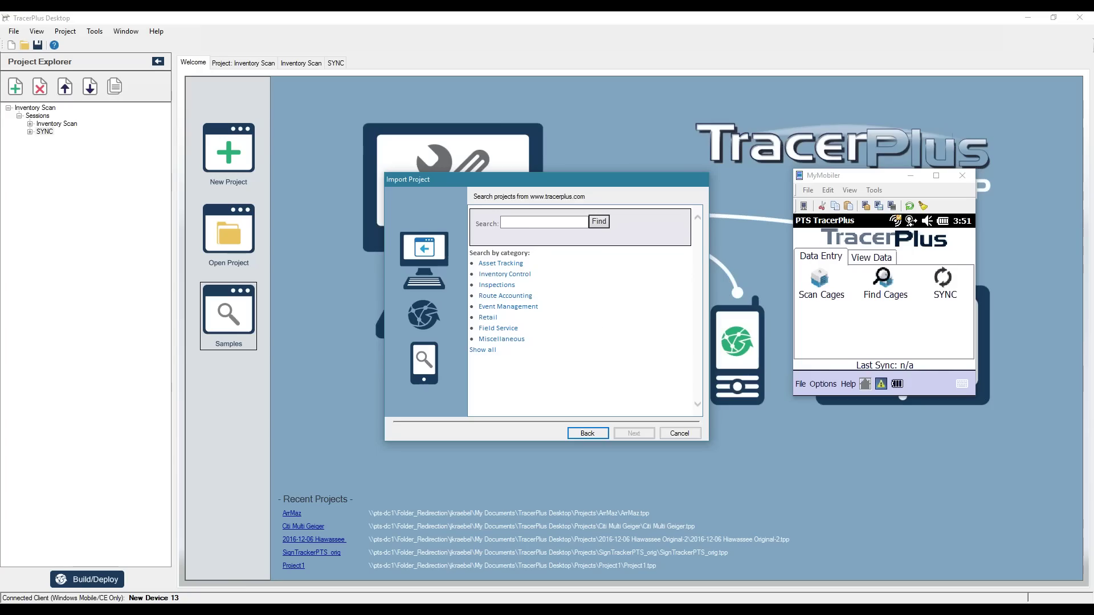
left_click(505, 266)
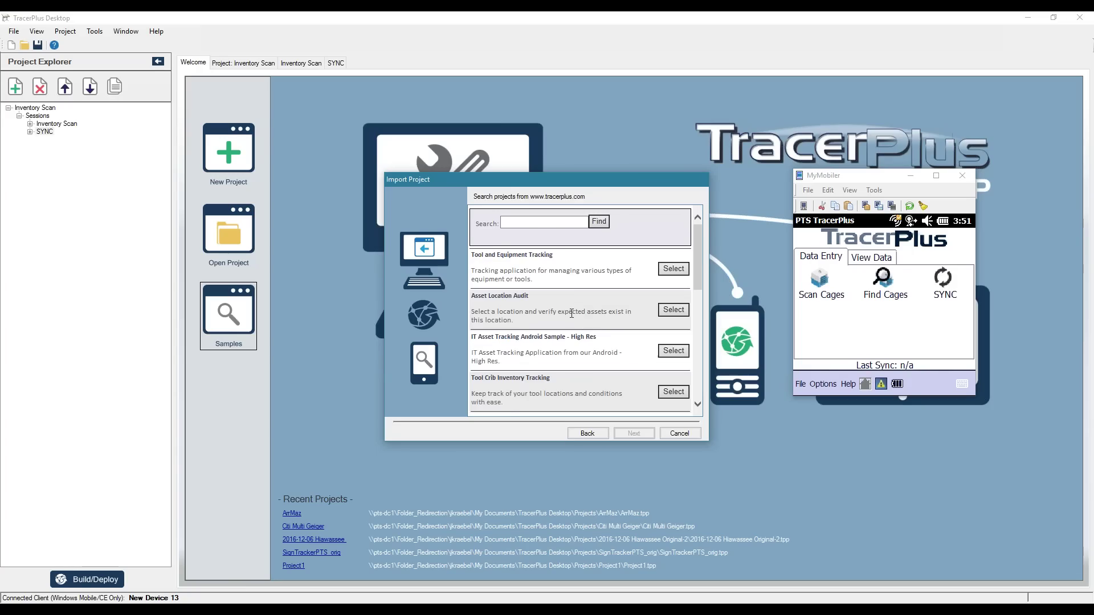
scroll(571, 314, "down", 5)
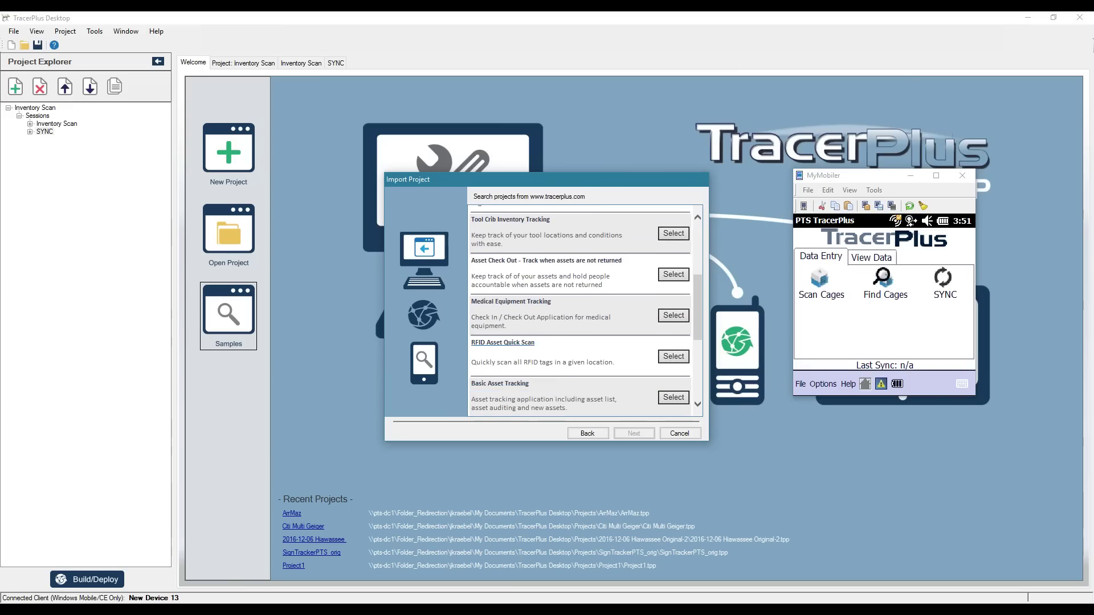
left_click(668, 358)
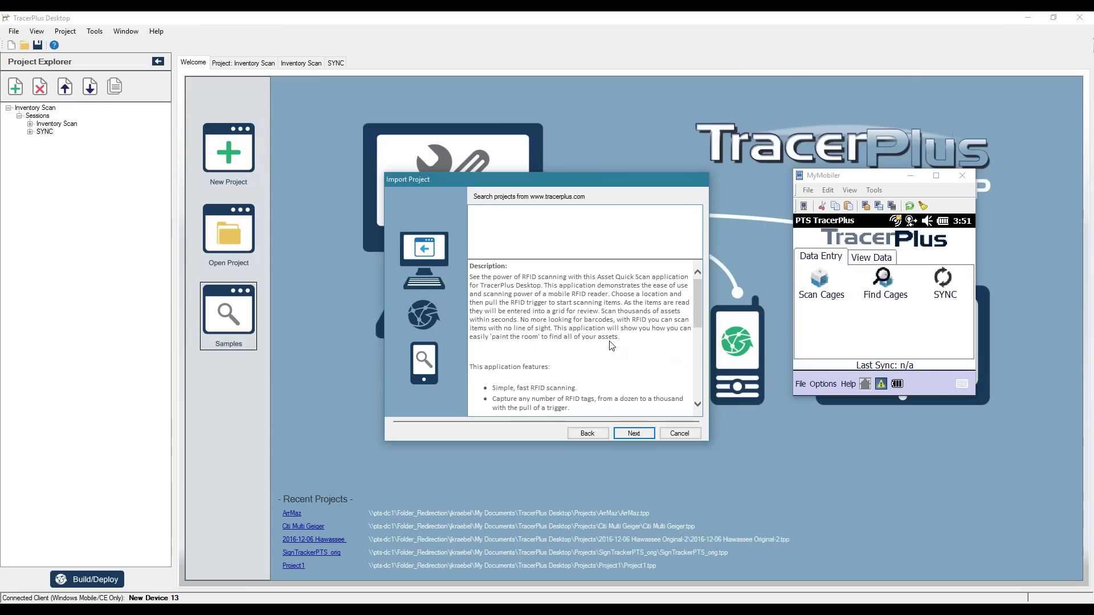
scroll(609, 334, "down", 8)
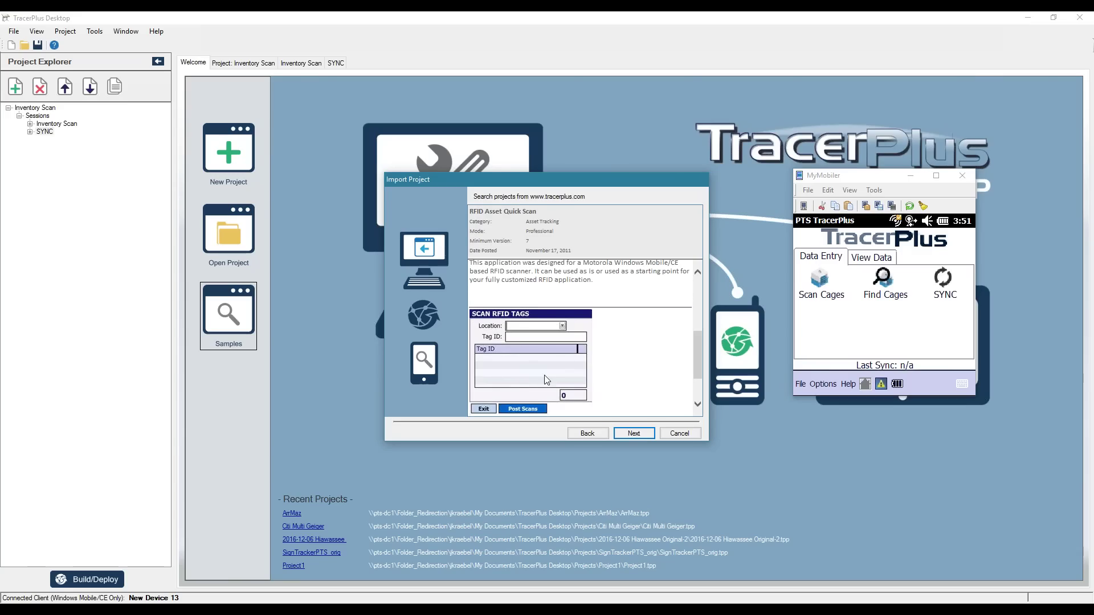
scroll(571, 367, "up", 1)
scroll(573, 373, "up", 3)
Import the sample as the RFID Quick Scan project, overwriting the existing copy and opening it when finished.
left_click(637, 433)
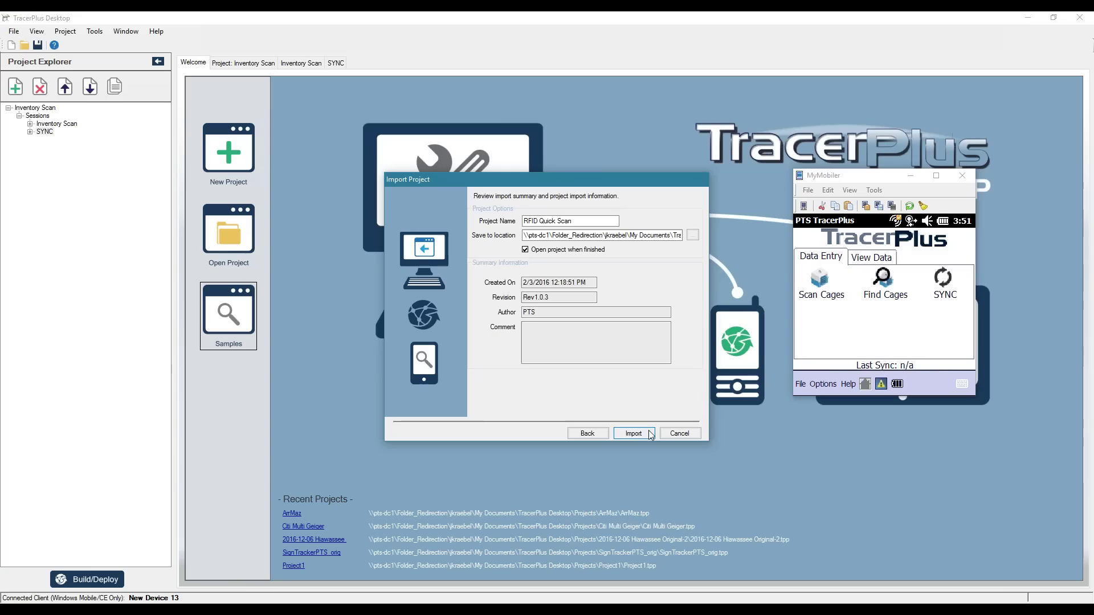
left_click(640, 434)
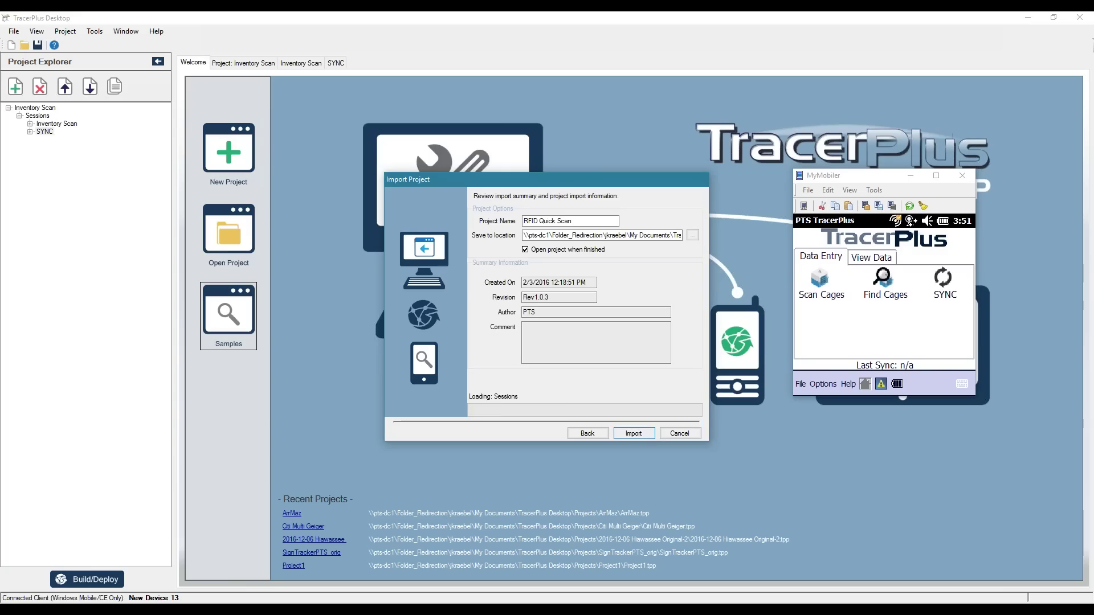
left_click(633, 433)
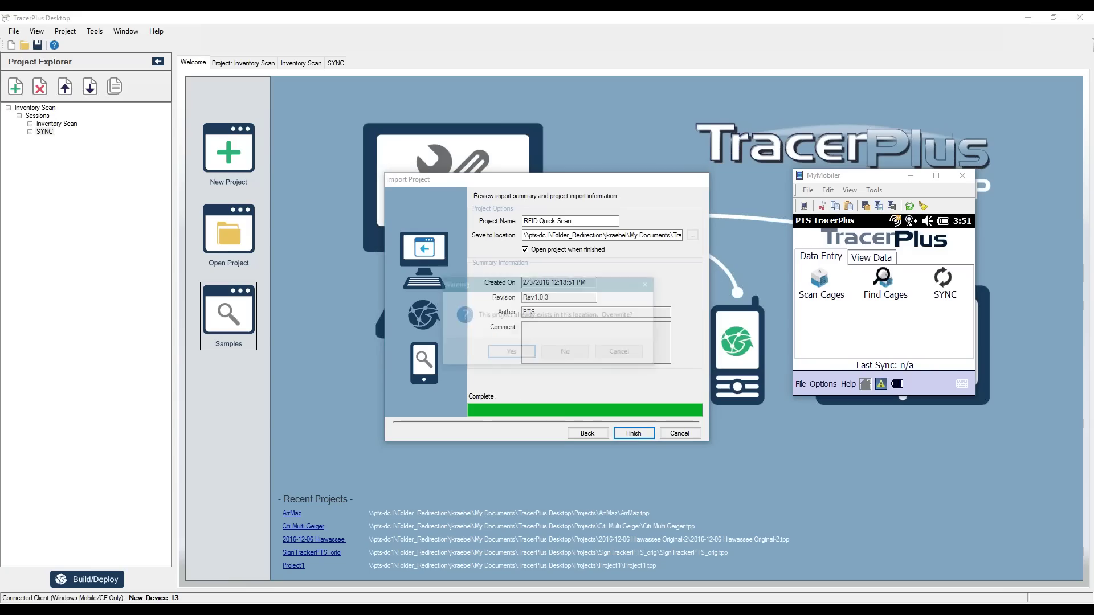
left_click(511, 357)
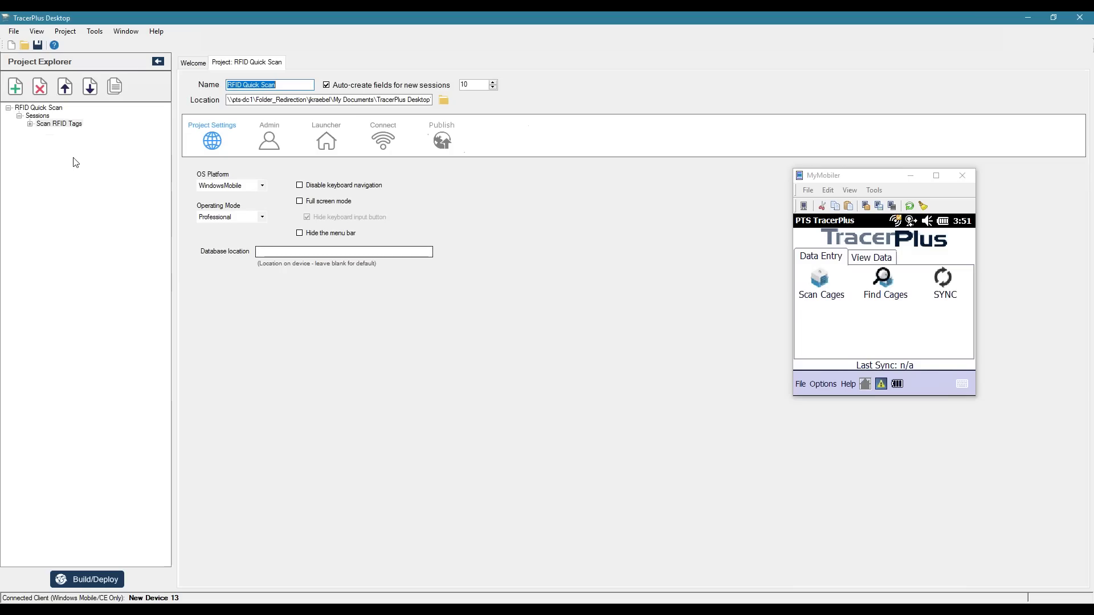
Open the Scan RFID Tags session and review its Tag ID, Date/Time and Grid_Count field settings and its form layout.
double_click(53, 126)
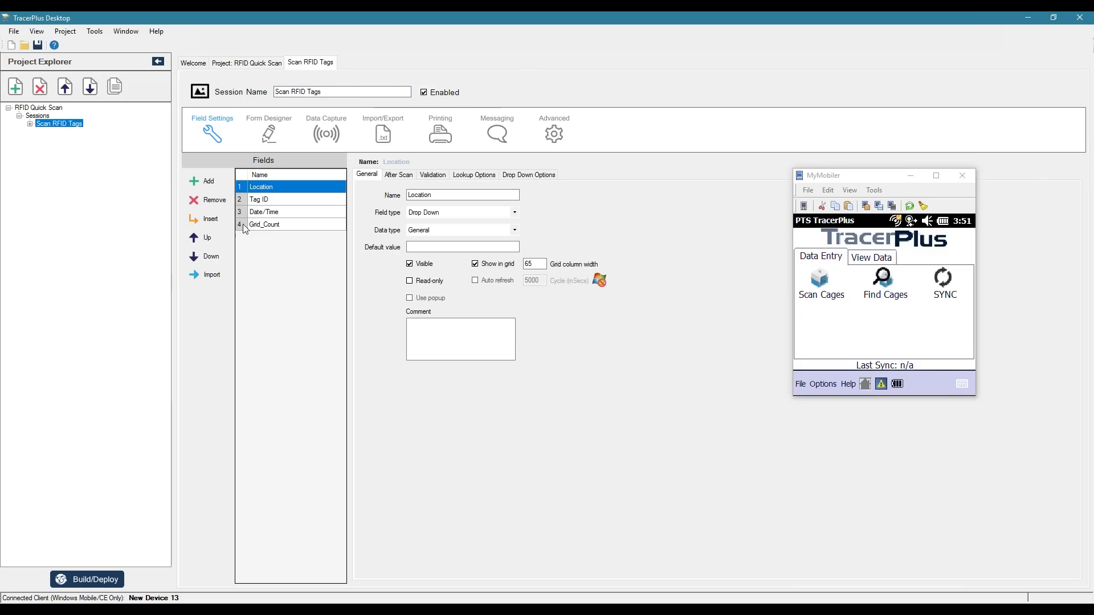
left_click(262, 201)
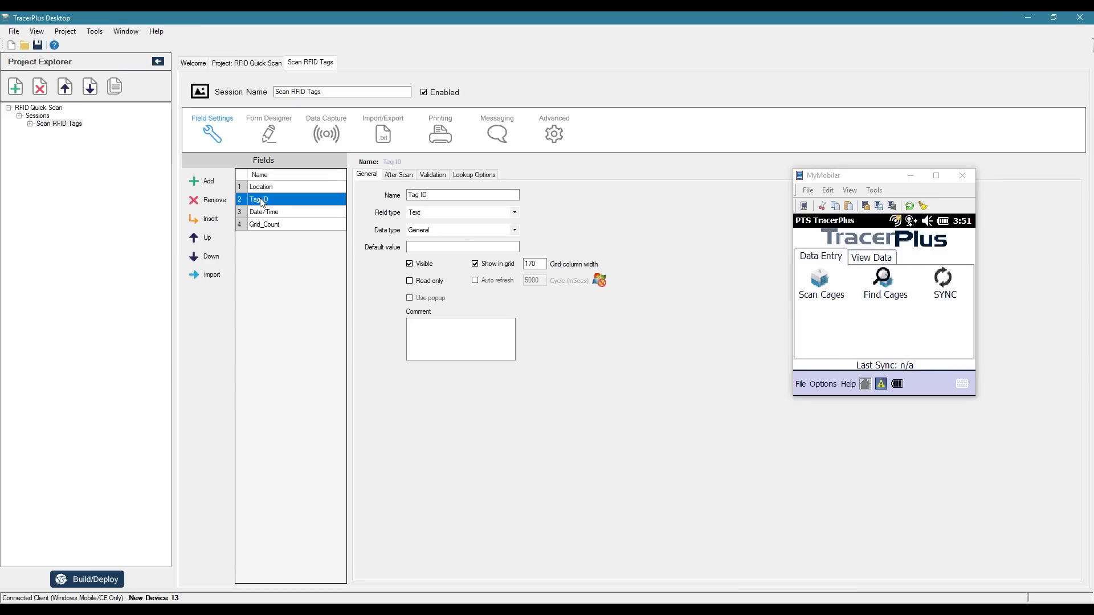
left_click(266, 214)
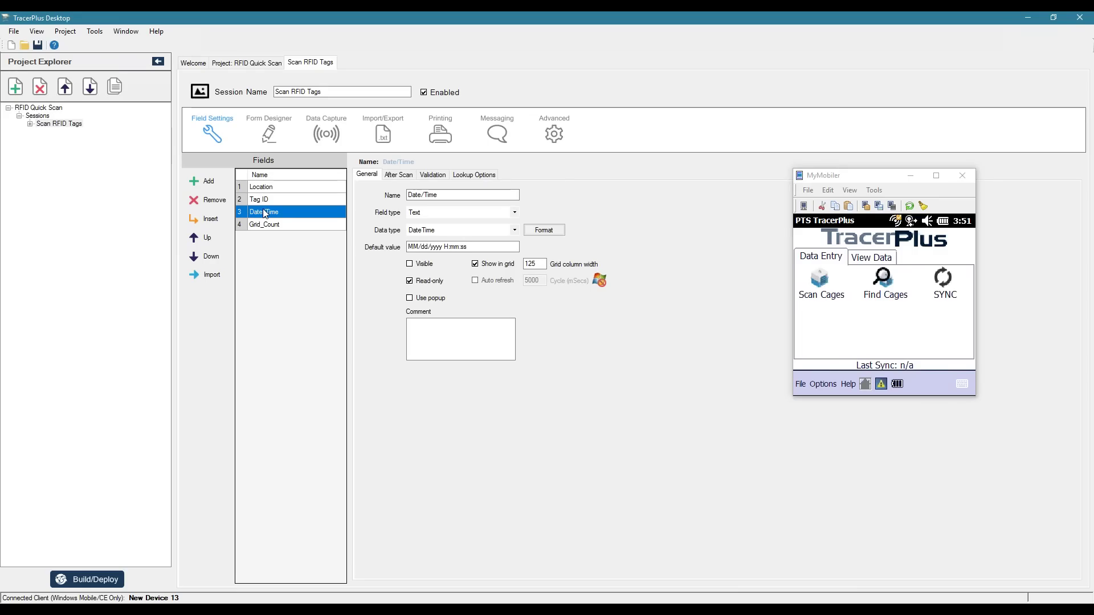
left_click(267, 226)
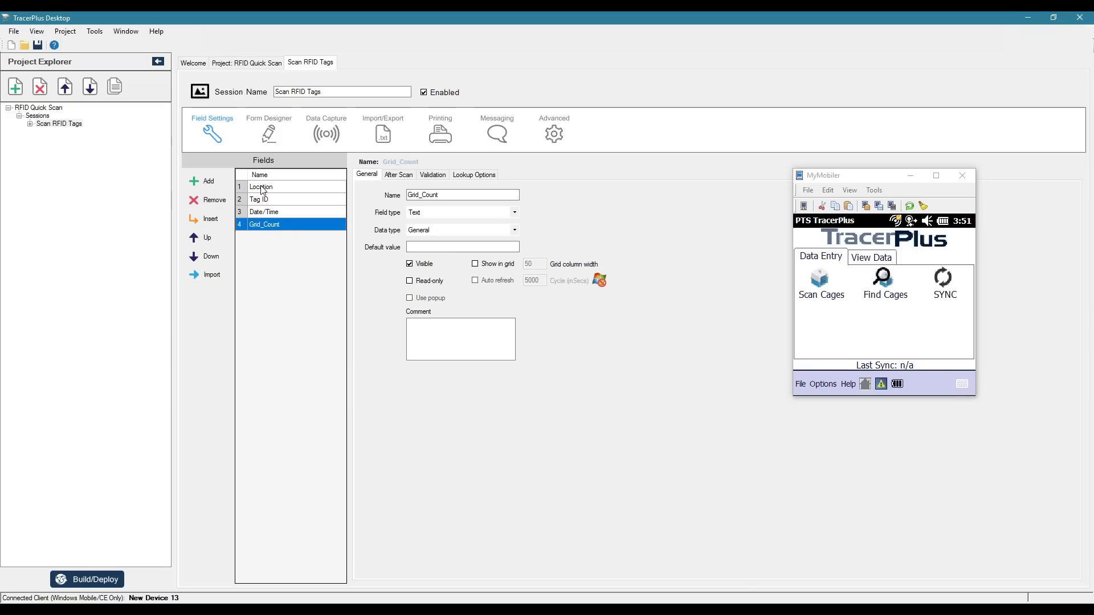
left_click(257, 139)
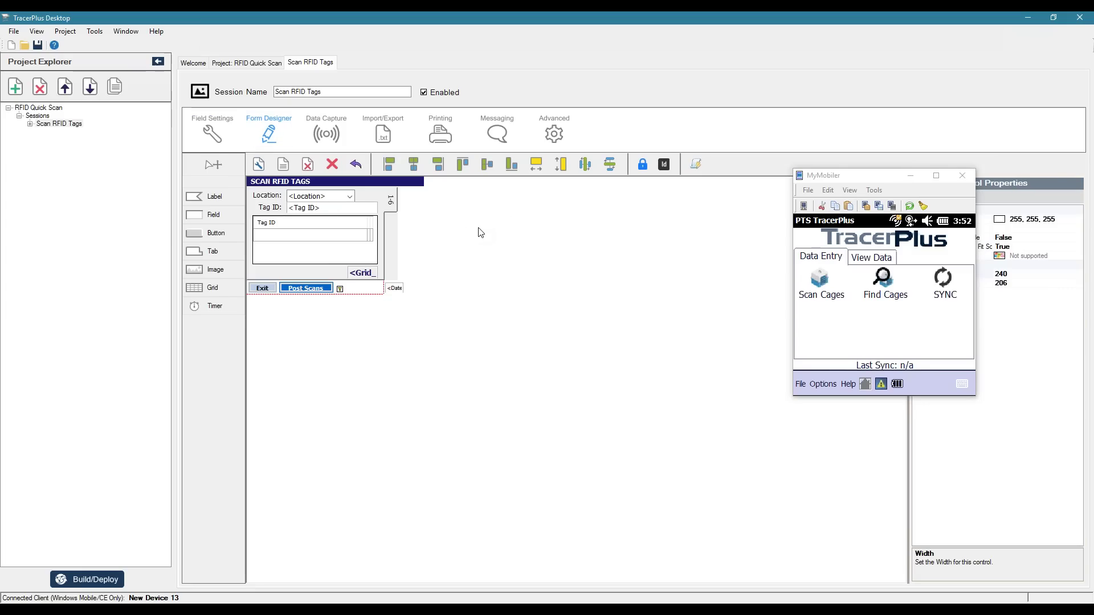
Examine the session's RFID data capture options, including the EPC tag format choices and the radio power.
left_click(327, 133)
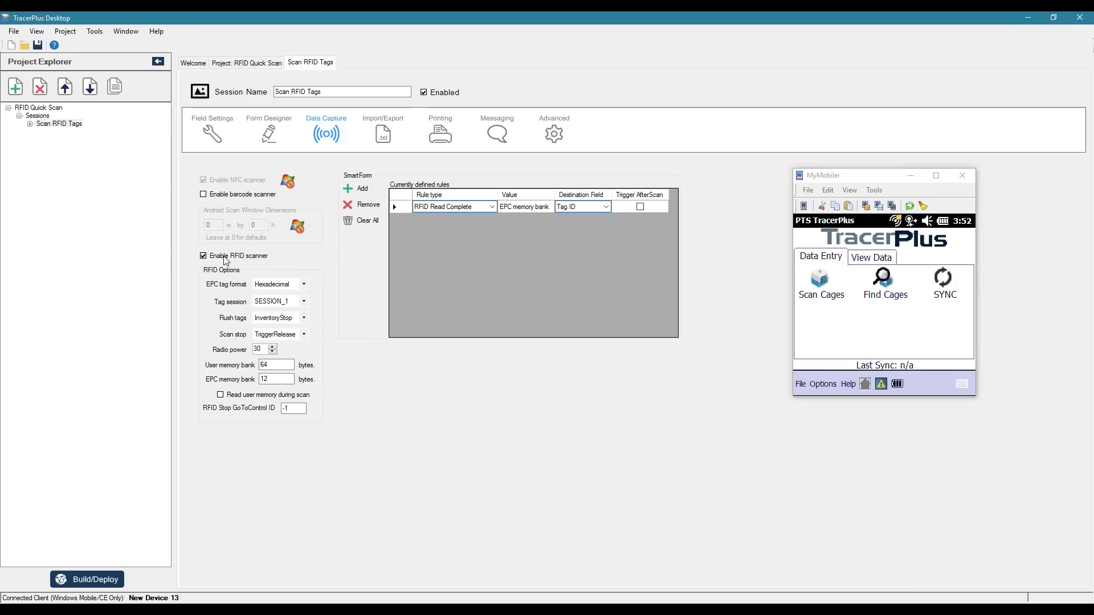
left_click(304, 288)
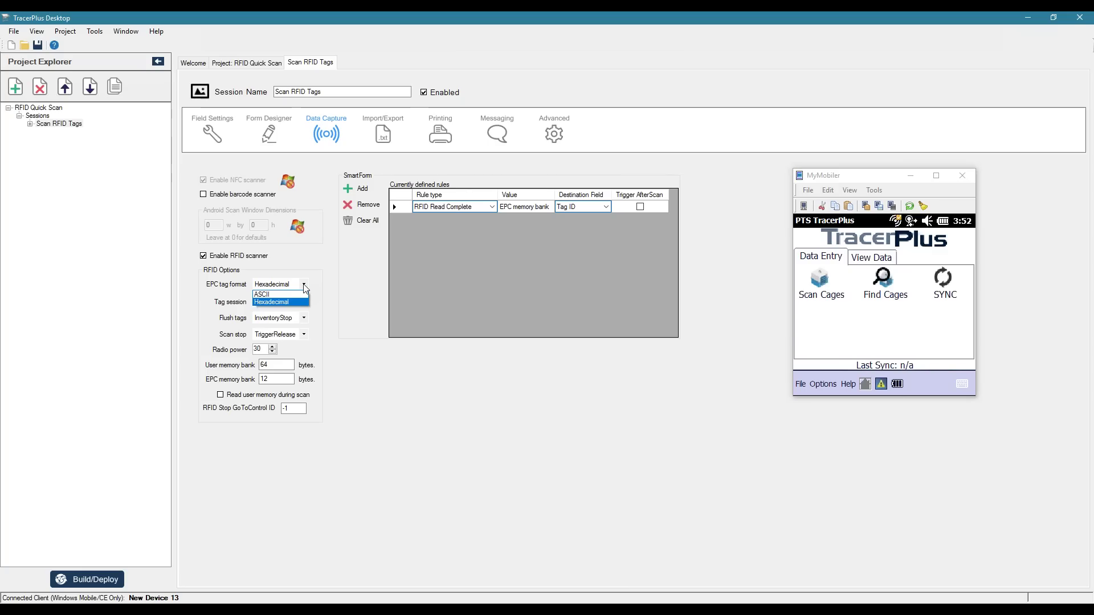
left_click(304, 284)
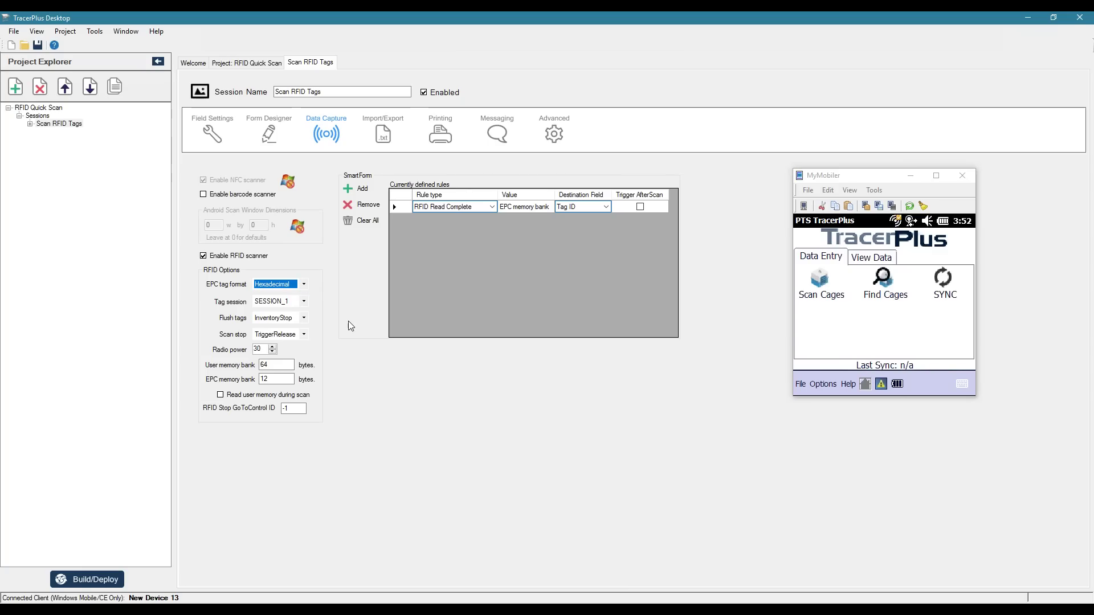
left_click(272, 348)
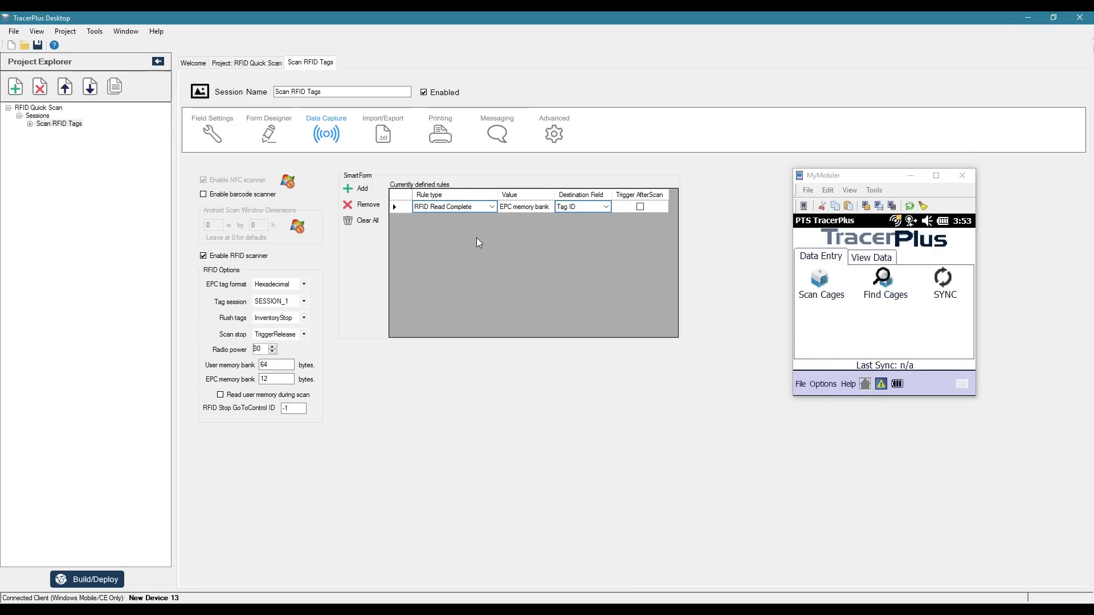
Review the session's fields and form layout, then examine the grid control's Cached mode and Beep when row added properties.
left_click(223, 136)
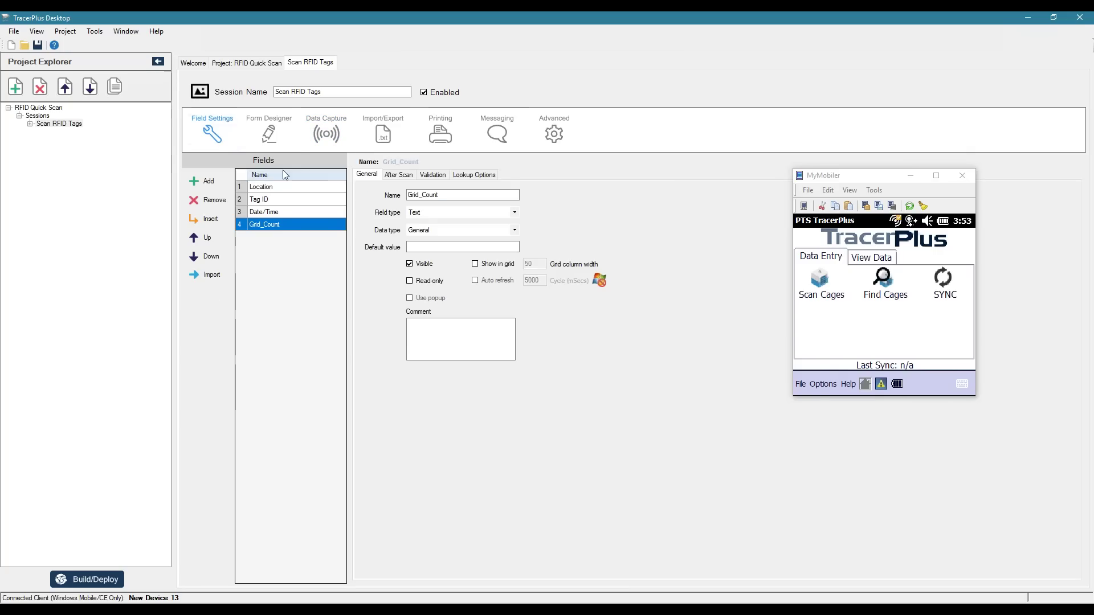
left_click(275, 139)
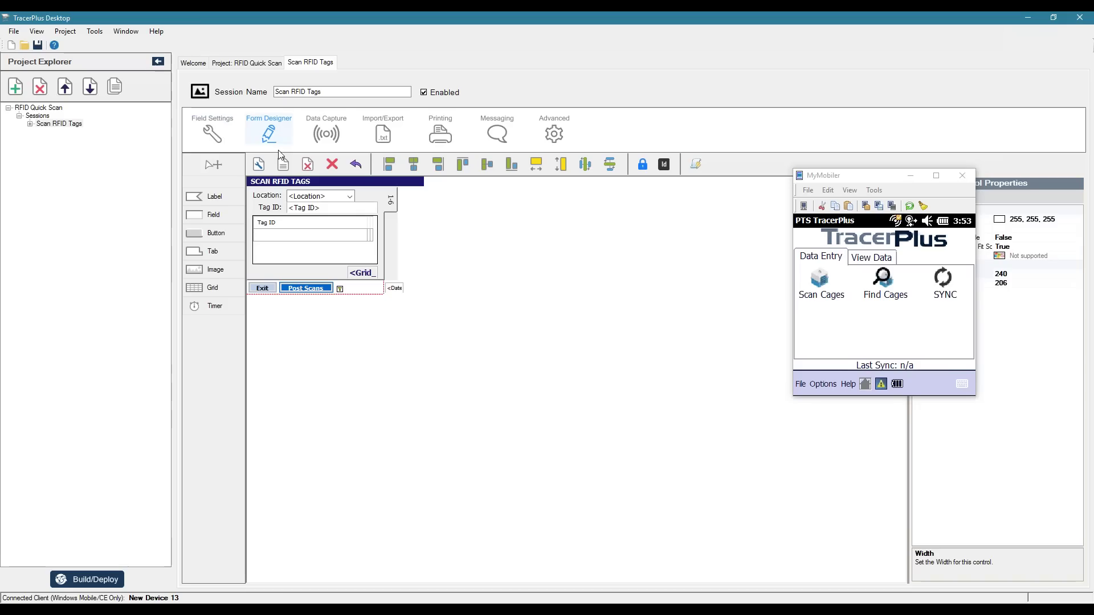
left_click(911, 175)
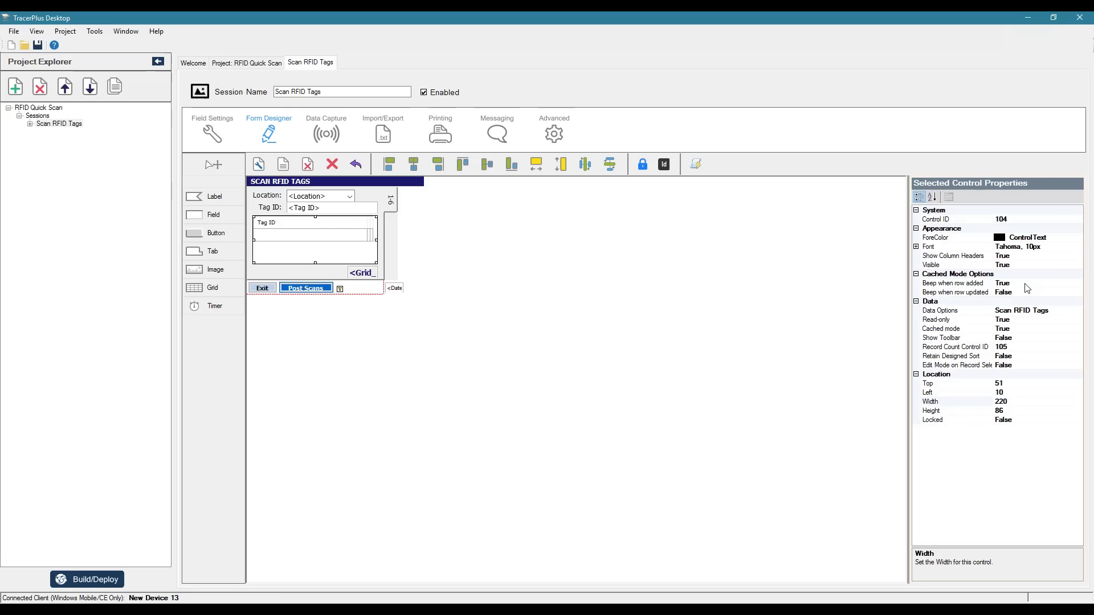
left_click(1017, 330)
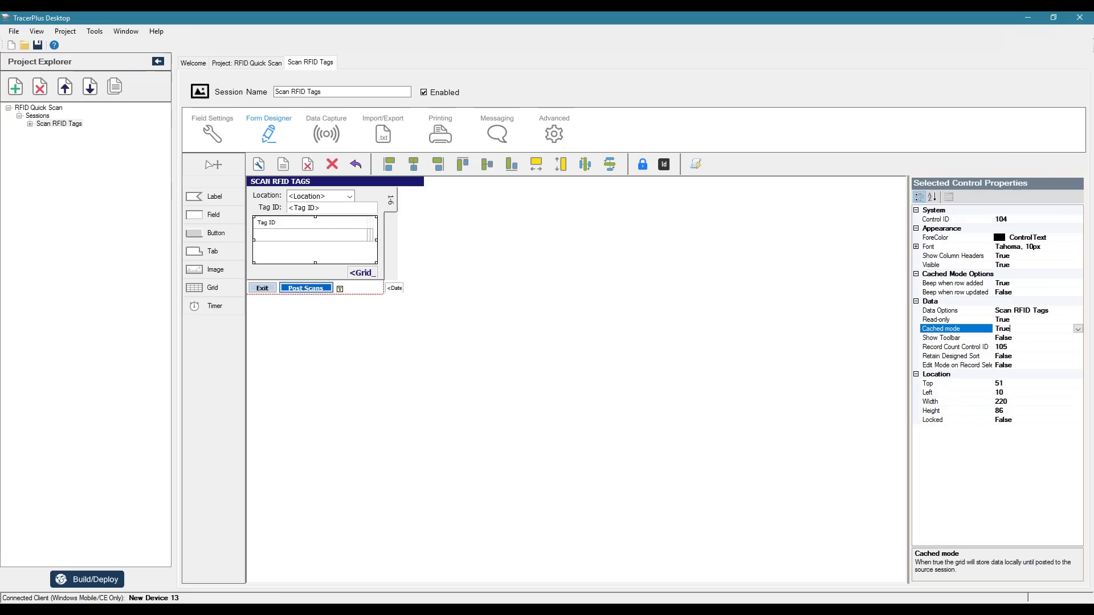
left_click(1010, 283)
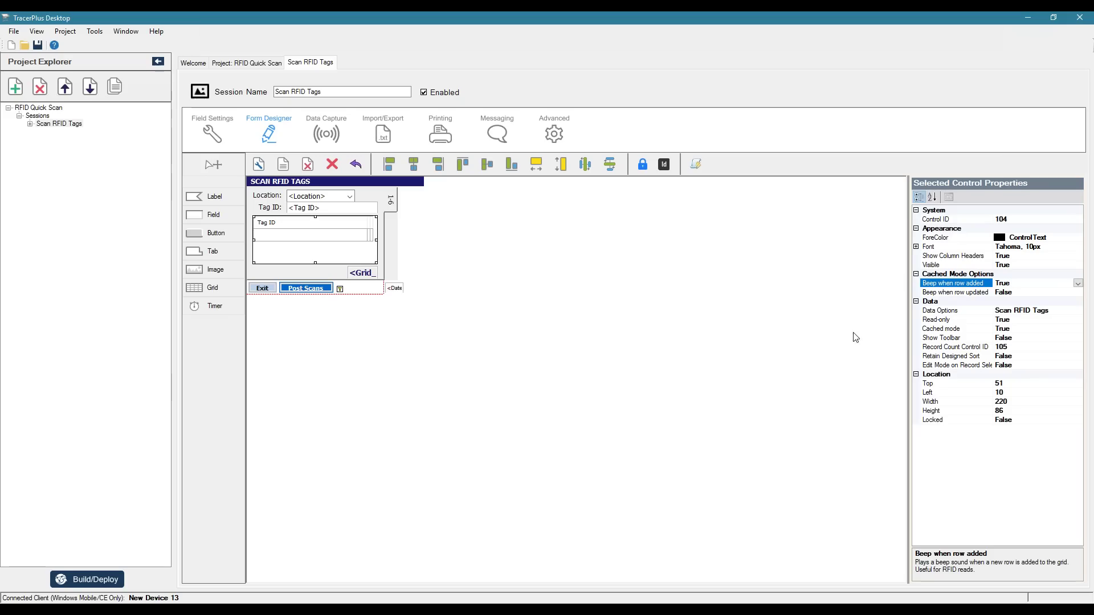
Show the control IDs on the form and open the grid's data options clear of the form layout.
left_click(1081, 311)
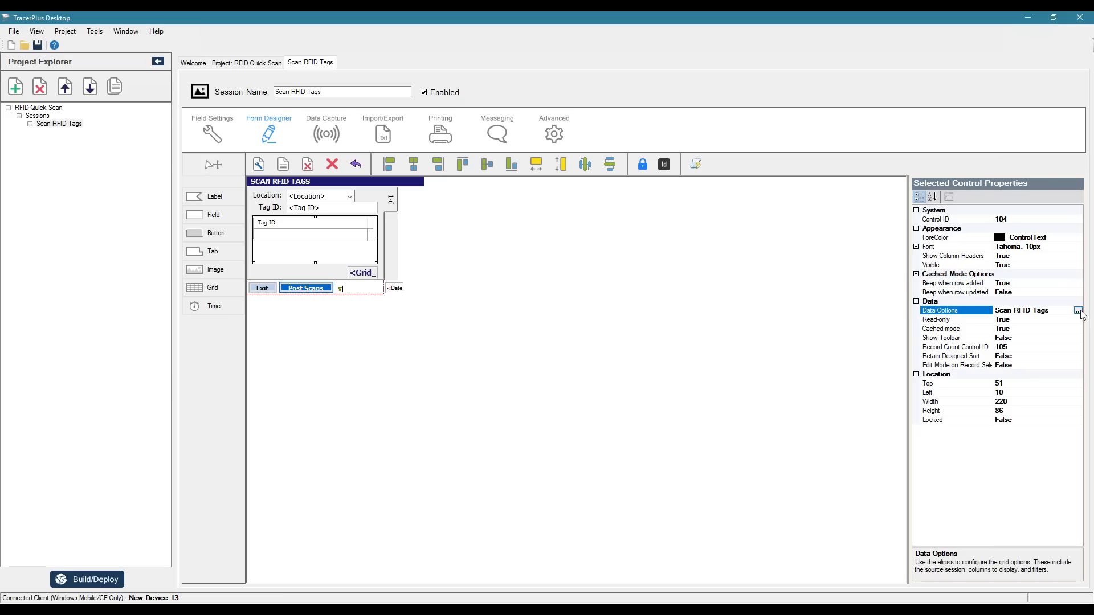
left_click(662, 165)
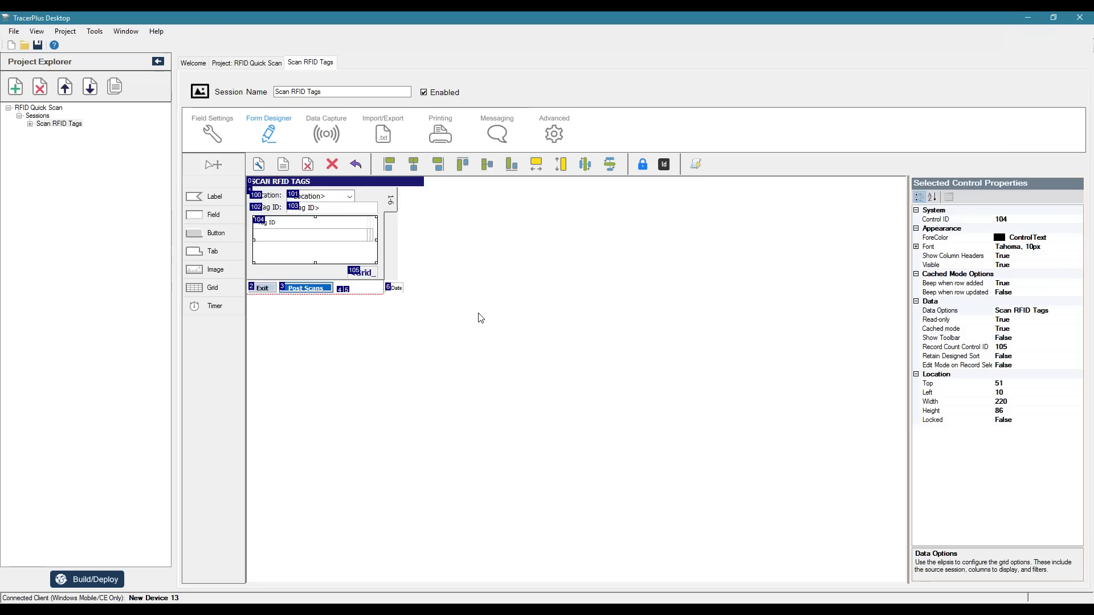
left_click(1078, 311)
left_click(1078, 311)
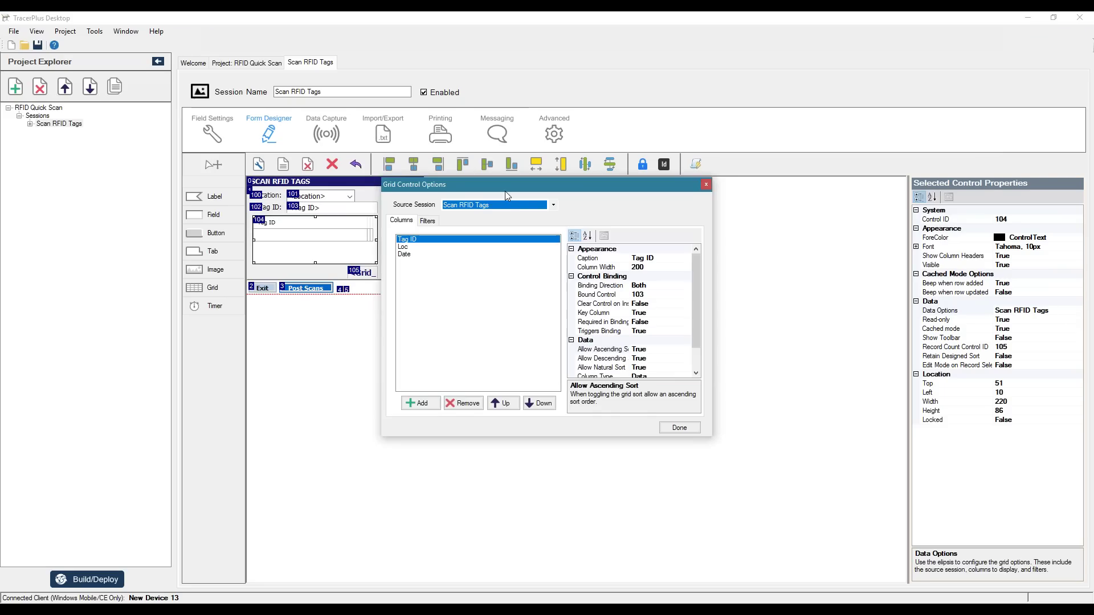
left_click_drag(501, 186, 655, 232)
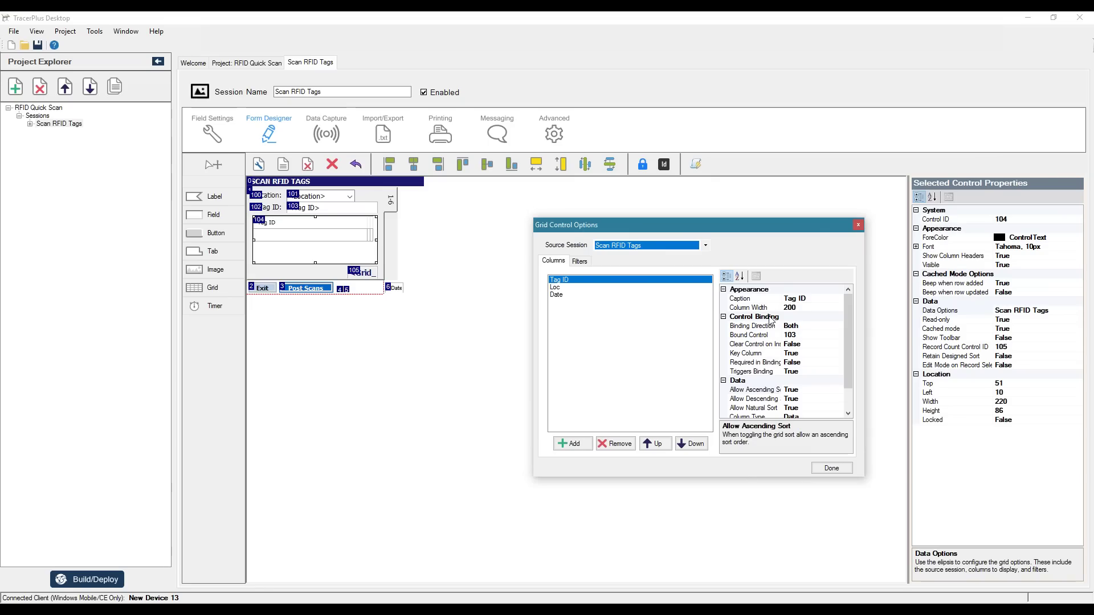
Set the Tag ID grid column's binding direction to FromControl.
left_click(561, 288)
left_click(555, 280)
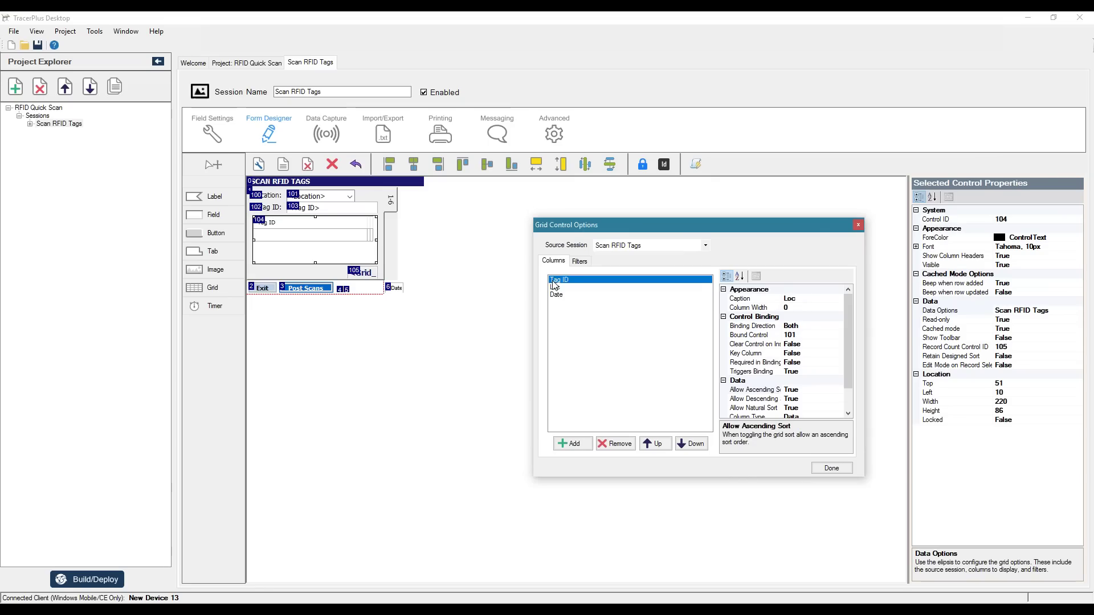
left_click(797, 326)
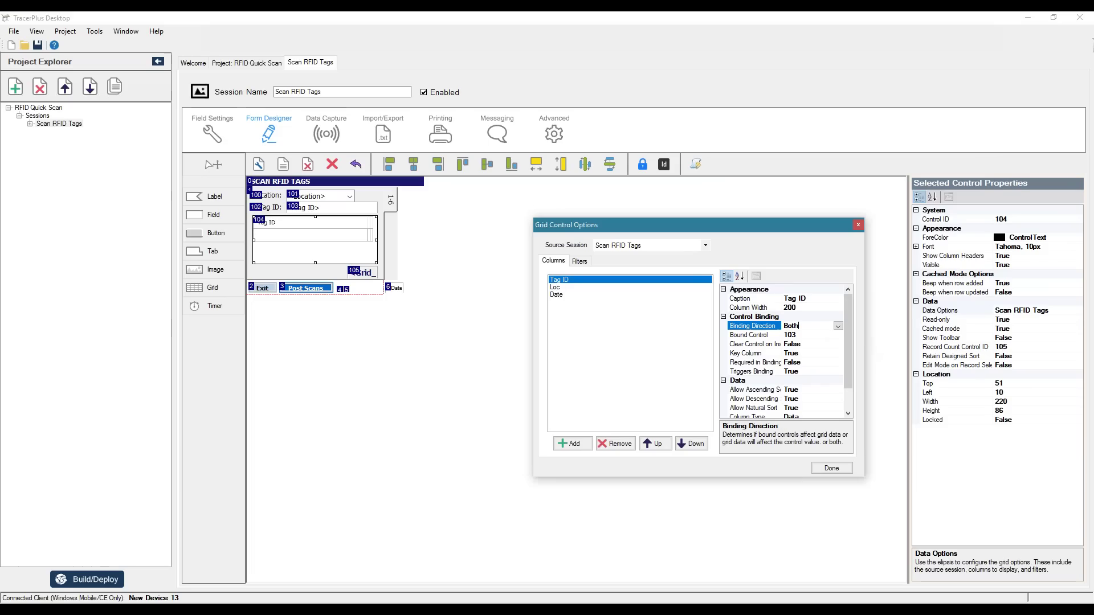
left_click(838, 326)
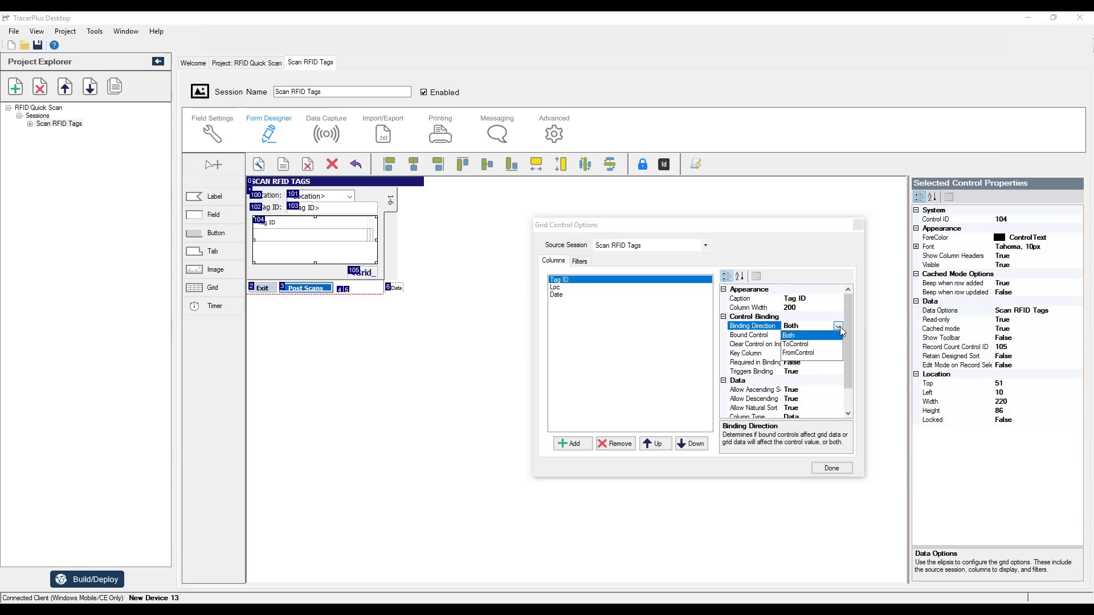
left_click(798, 353)
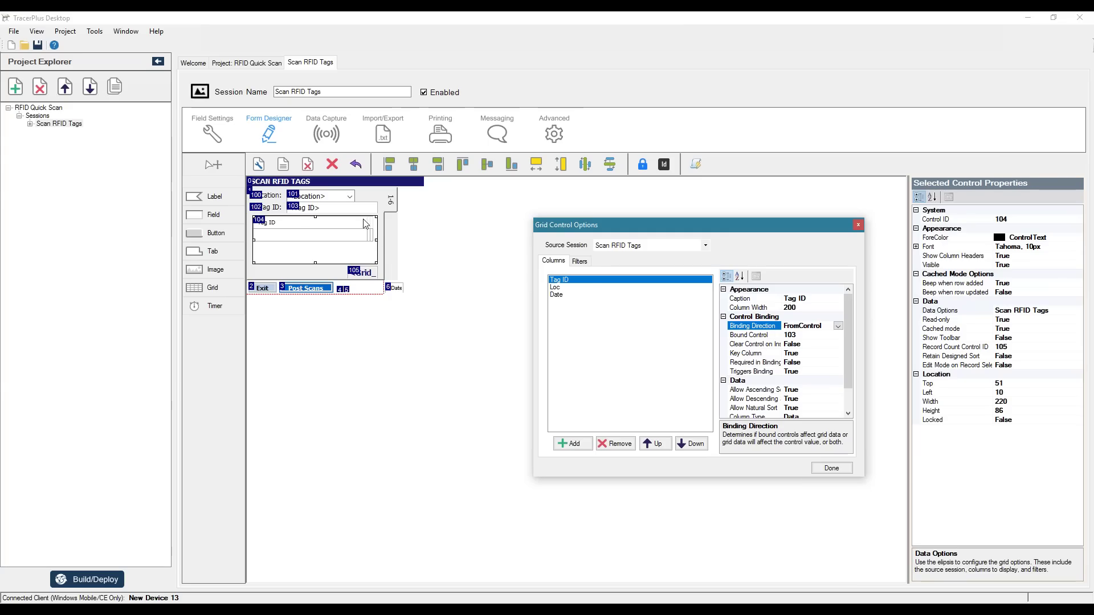
Set Clear Control on Insert/Update and Required in Binding to True for the Tag ID column, and check its trigger and source field.
left_click(797, 336)
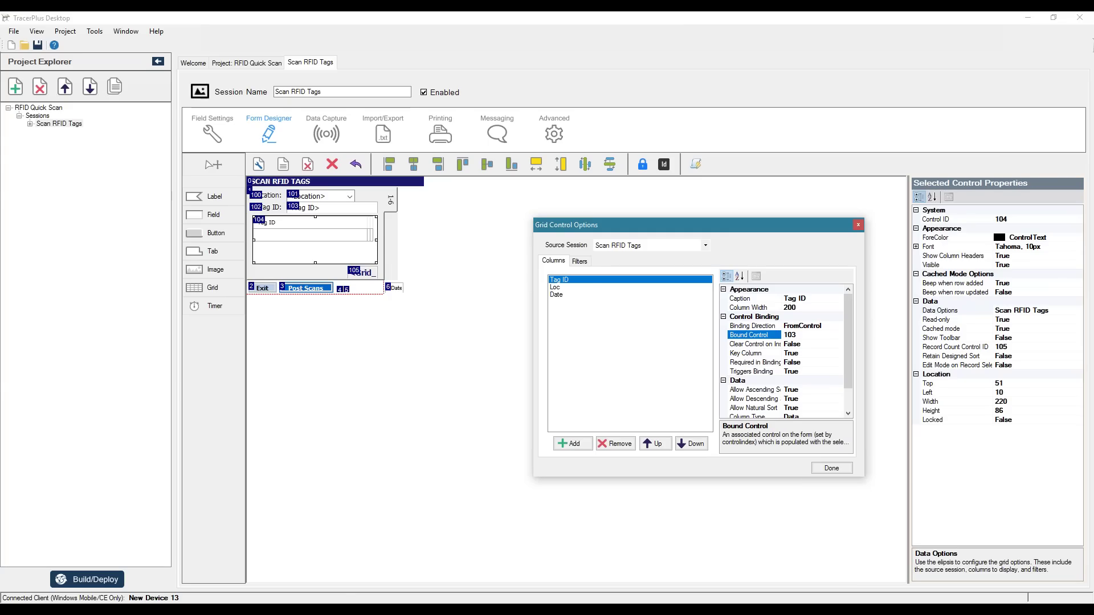
left_click(833, 345)
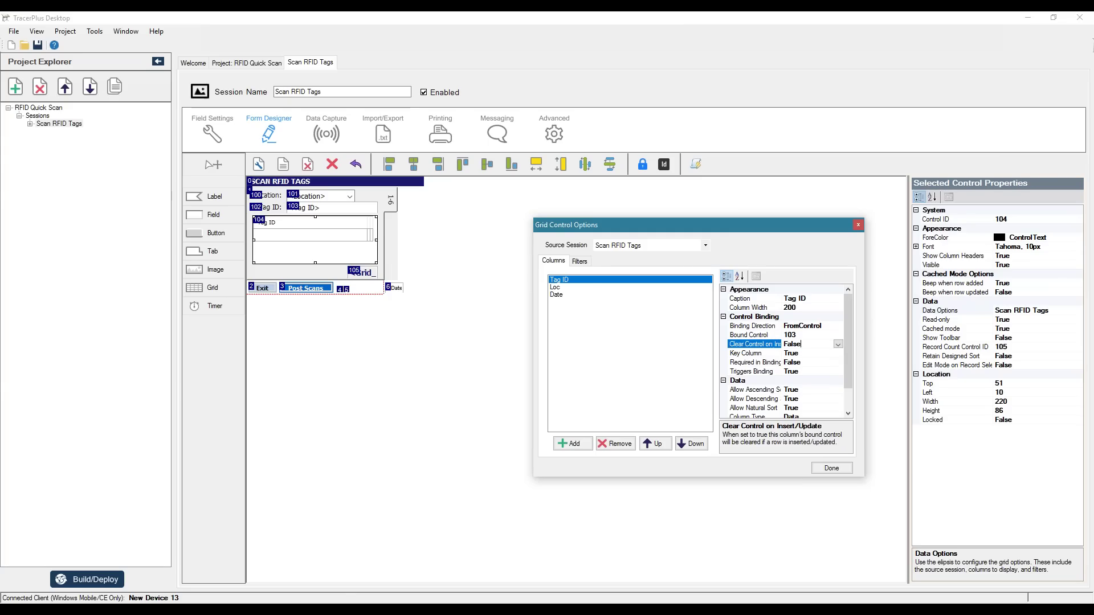
left_click(838, 344)
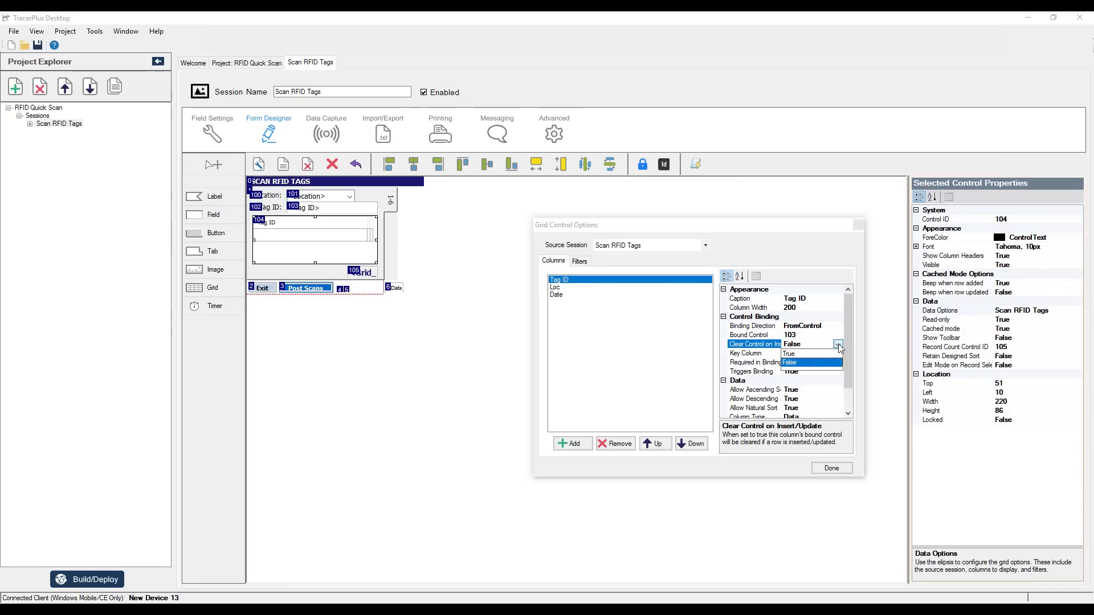
left_click(795, 354)
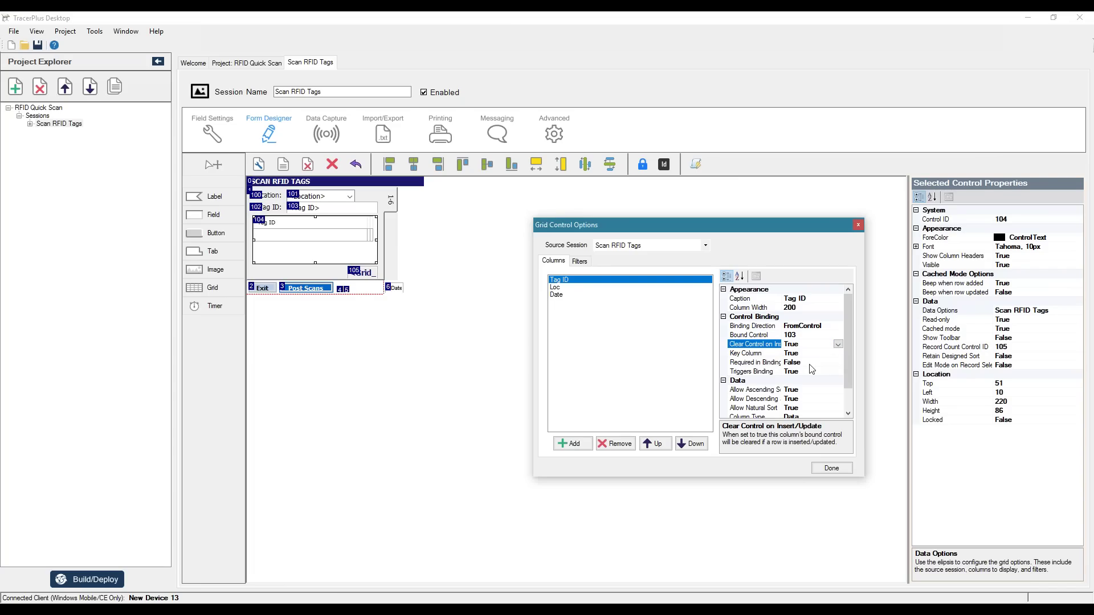
left_click(815, 363)
left_click(837, 363)
left_click(801, 373)
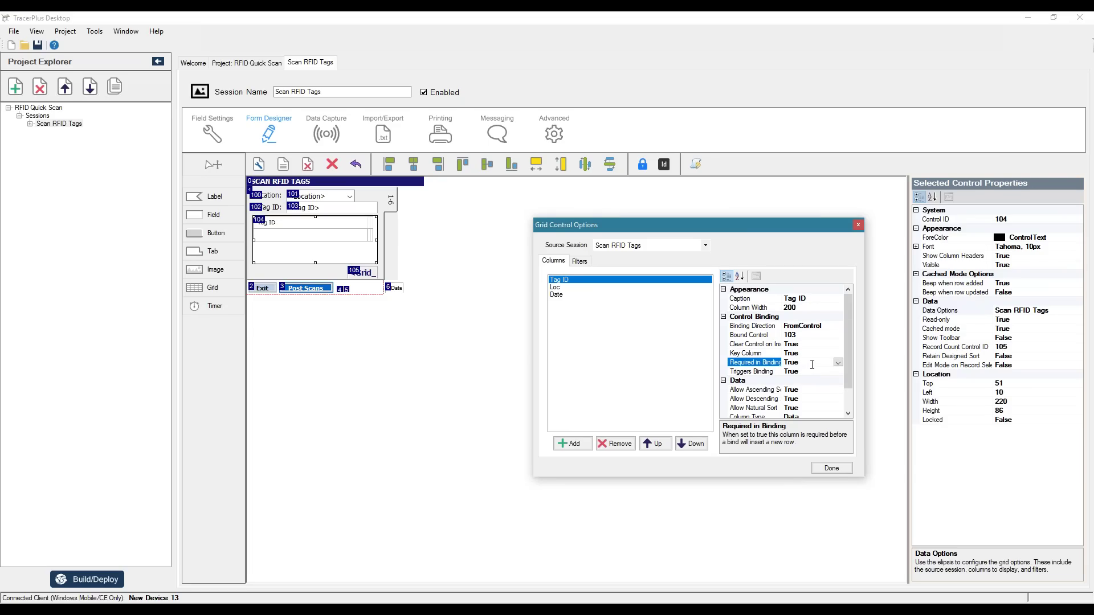
scroll(807, 365, "down", 1)
left_click(760, 344)
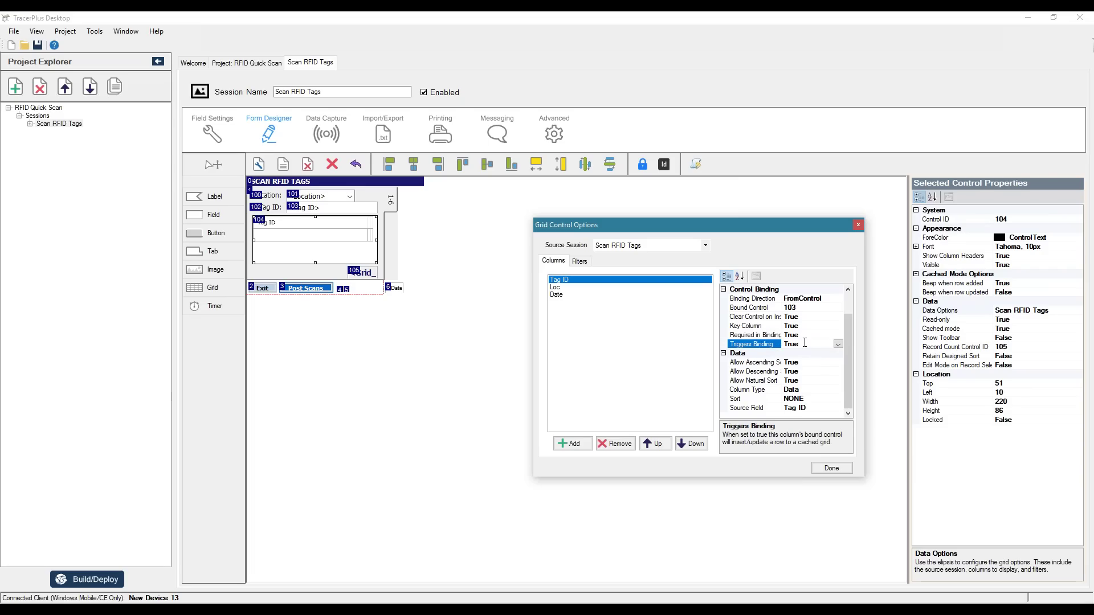
left_click(789, 409)
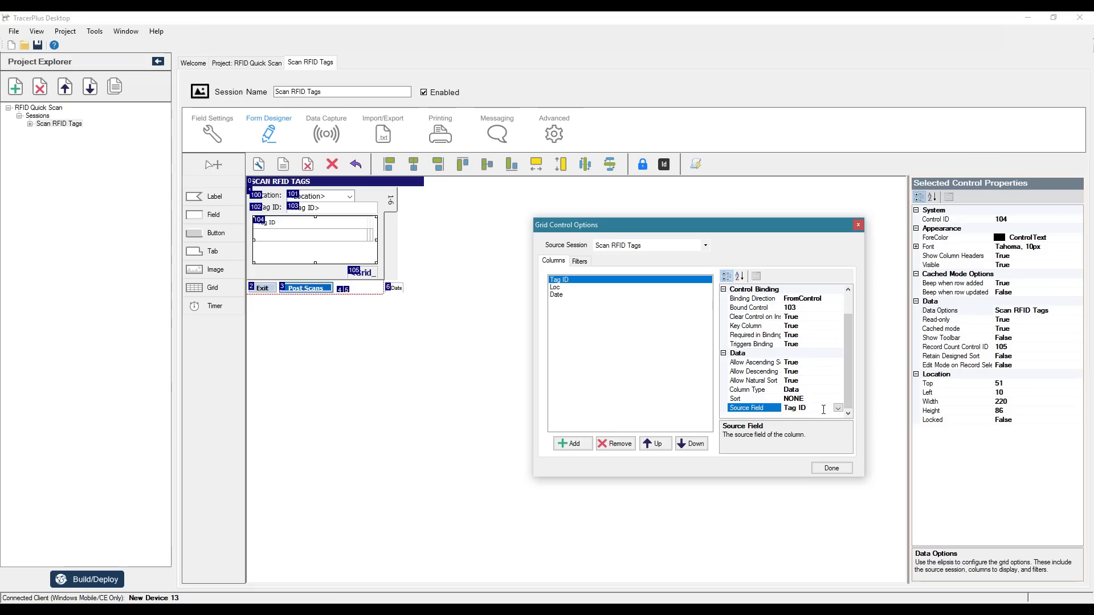
Check the Loc grid column's width and set its binding direction to FromControl.
left_click(556, 287)
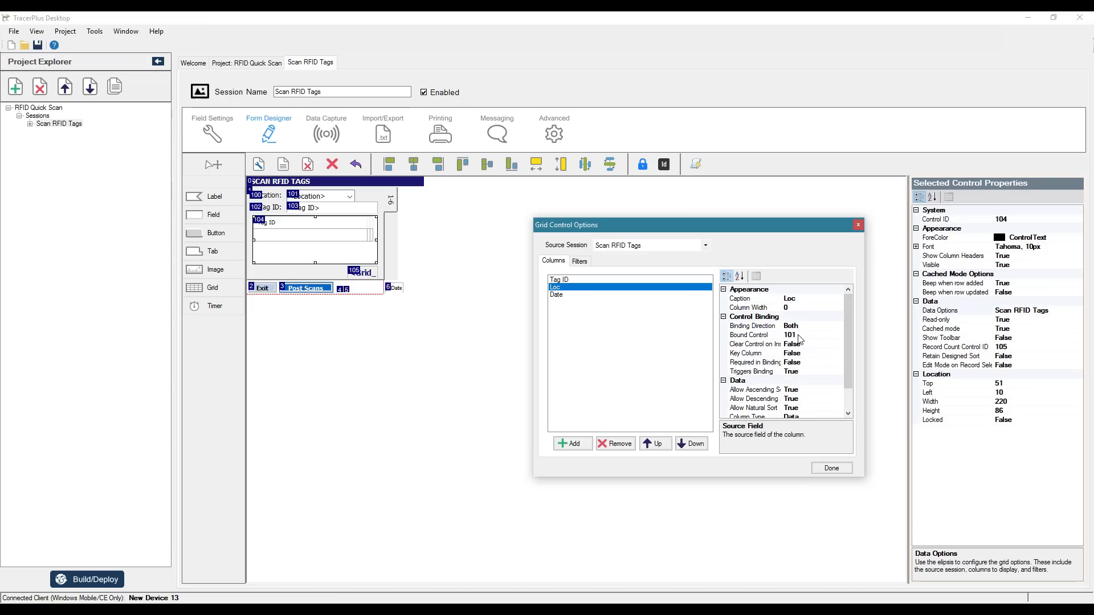
left_click(786, 307)
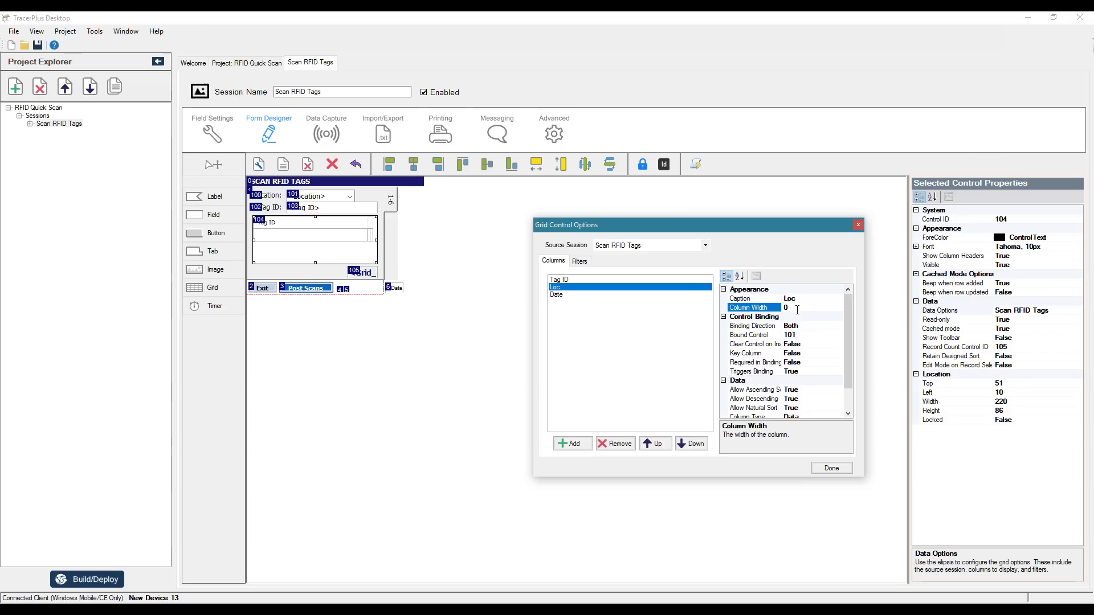
left_click(807, 325)
left_click(837, 325)
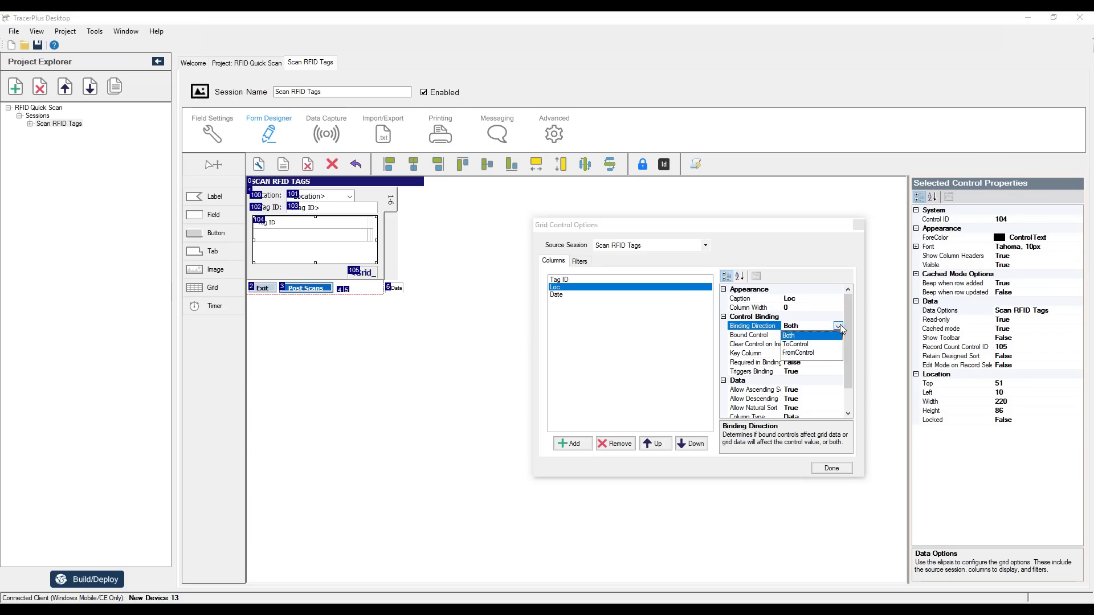
left_click(802, 354)
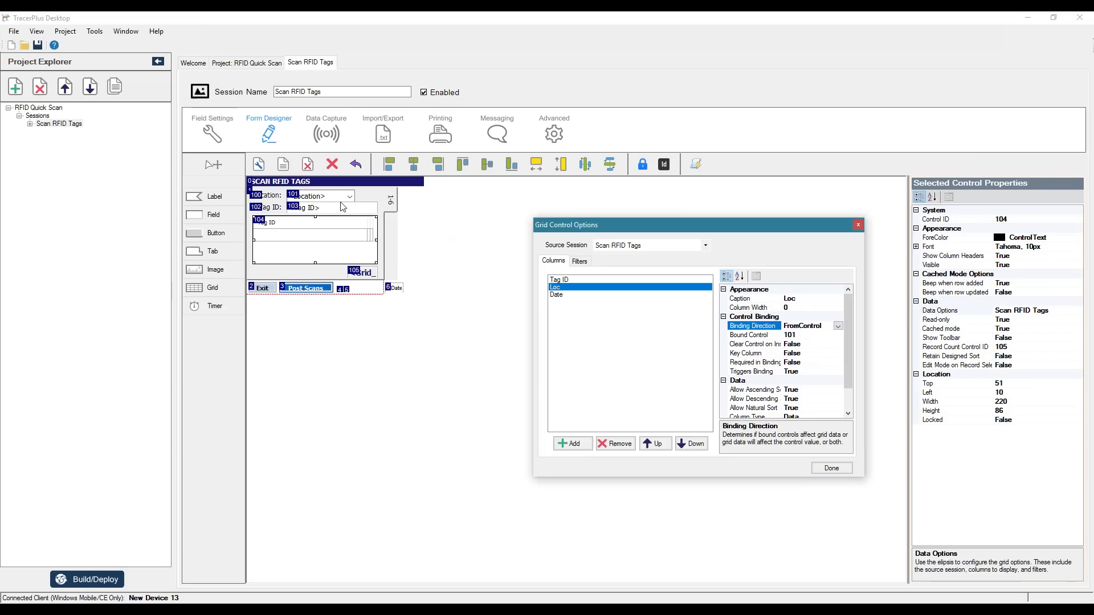
Set Required in Binding to True and Triggers Binding to False for the Loc column, and check its source field.
left_click(809, 363)
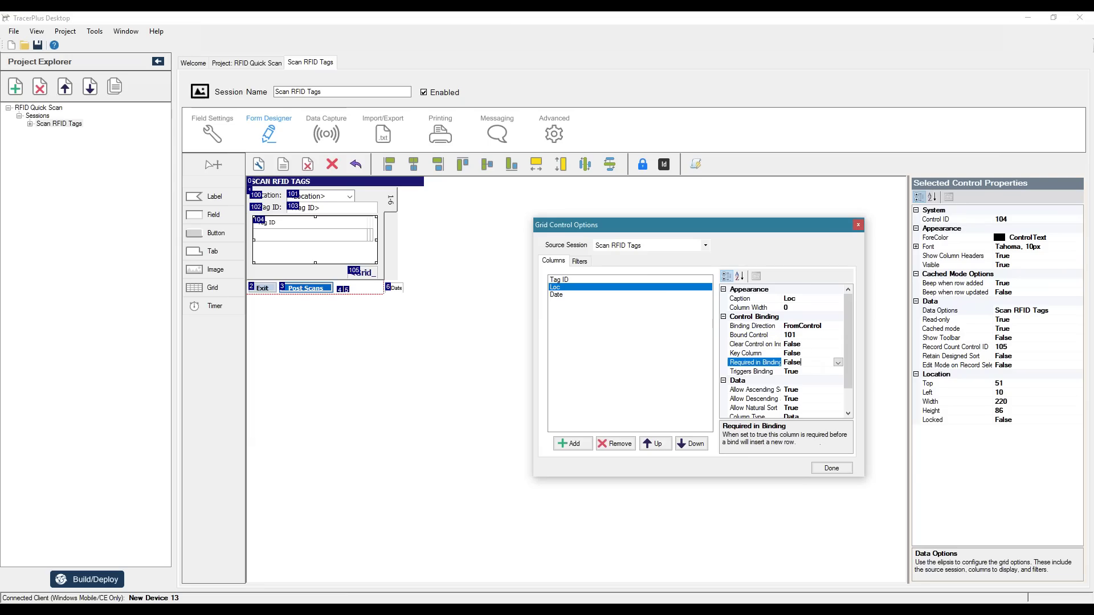
left_click(837, 362)
left_click(796, 377)
left_click(839, 372)
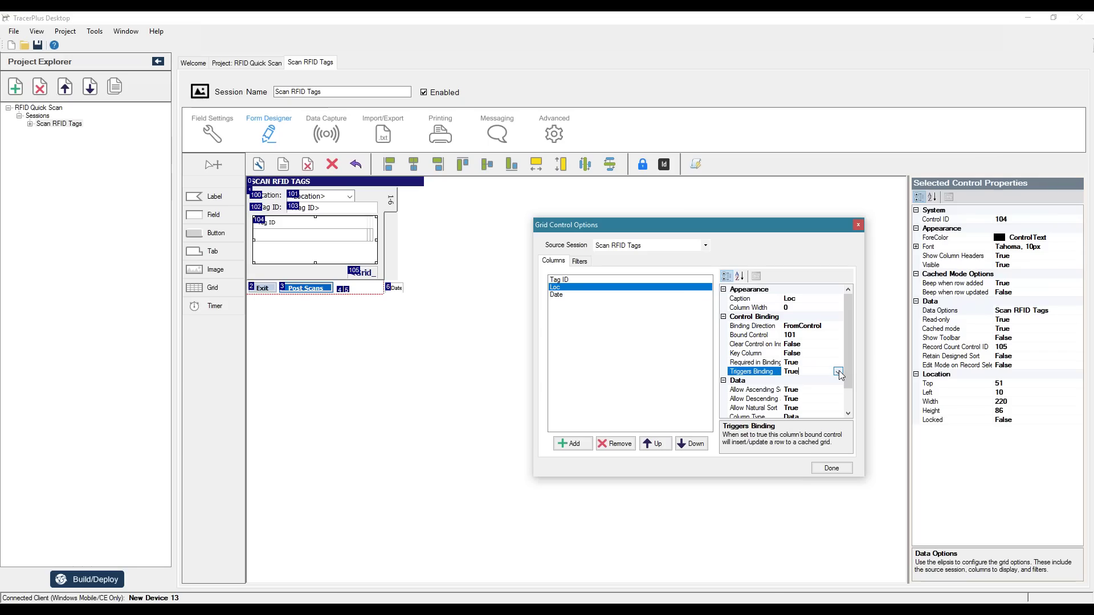
left_click(838, 372)
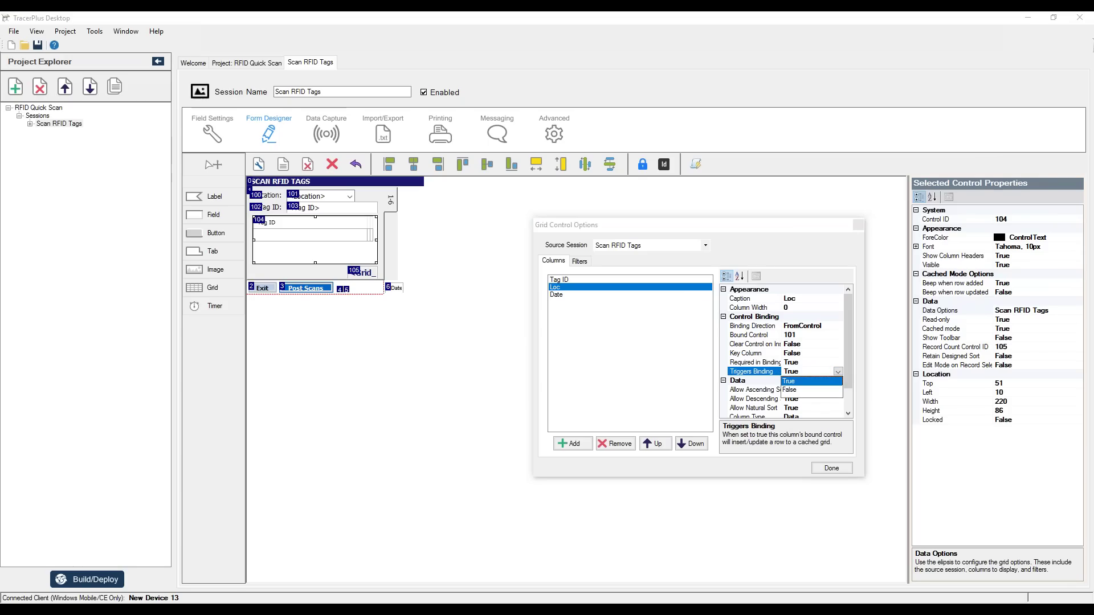
left_click(795, 391)
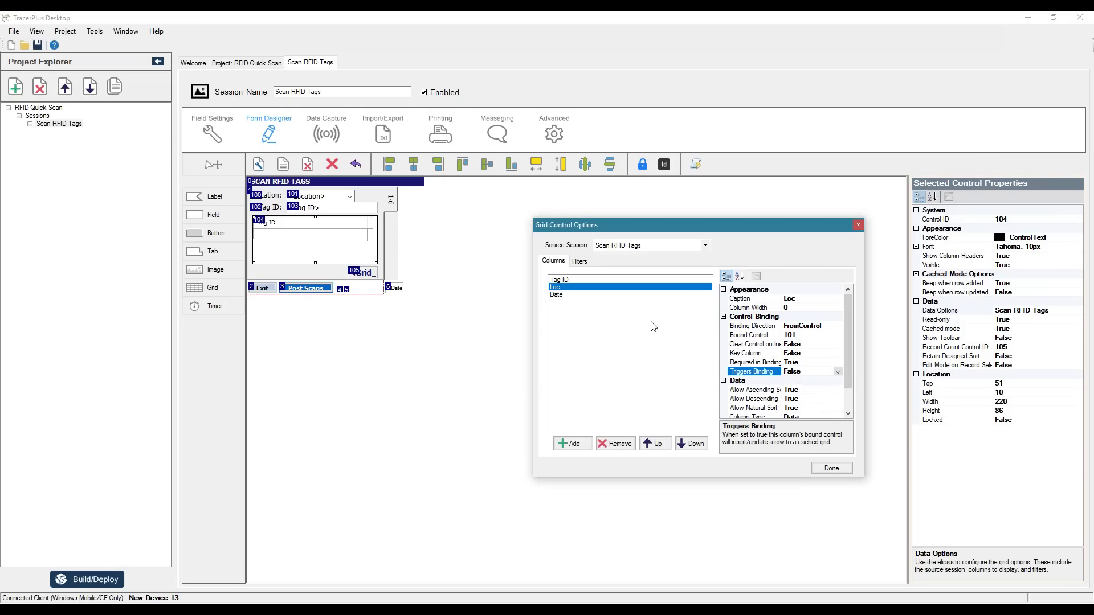
left_click_drag(844, 368, 843, 435)
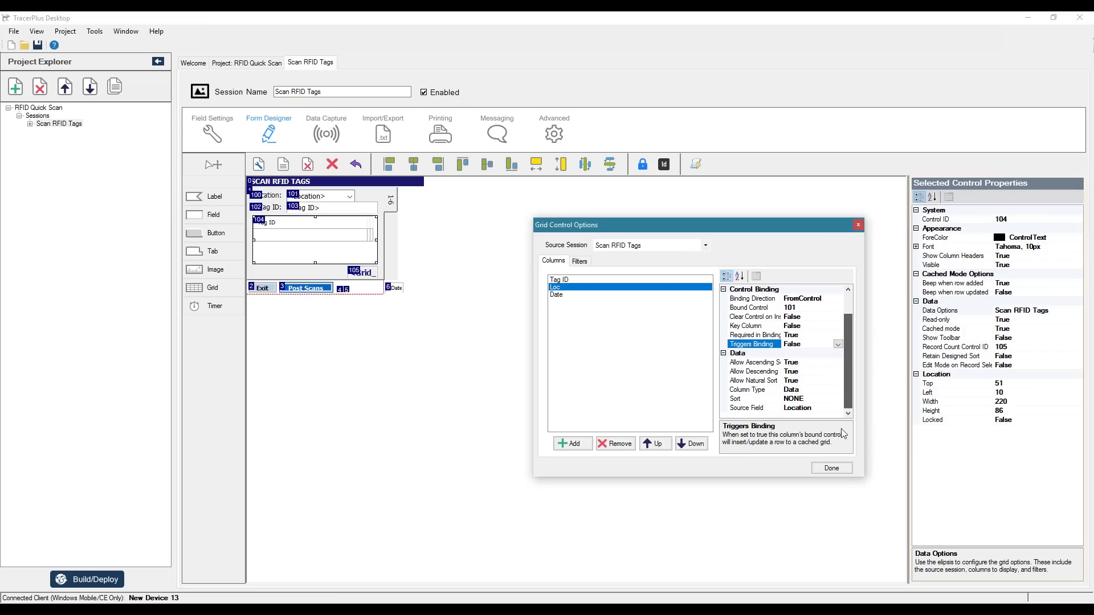
Set the Date grid column's binding direction to FromControl.
left_click(556, 295)
left_click_drag(847, 357, 835, 331)
left_click(840, 326)
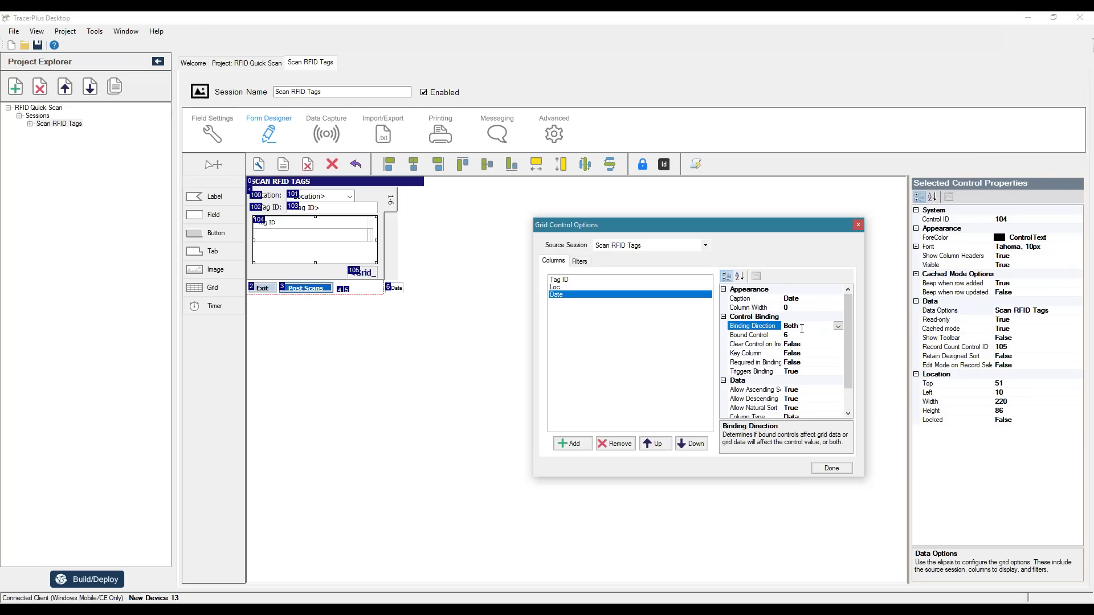
left_click(838, 326)
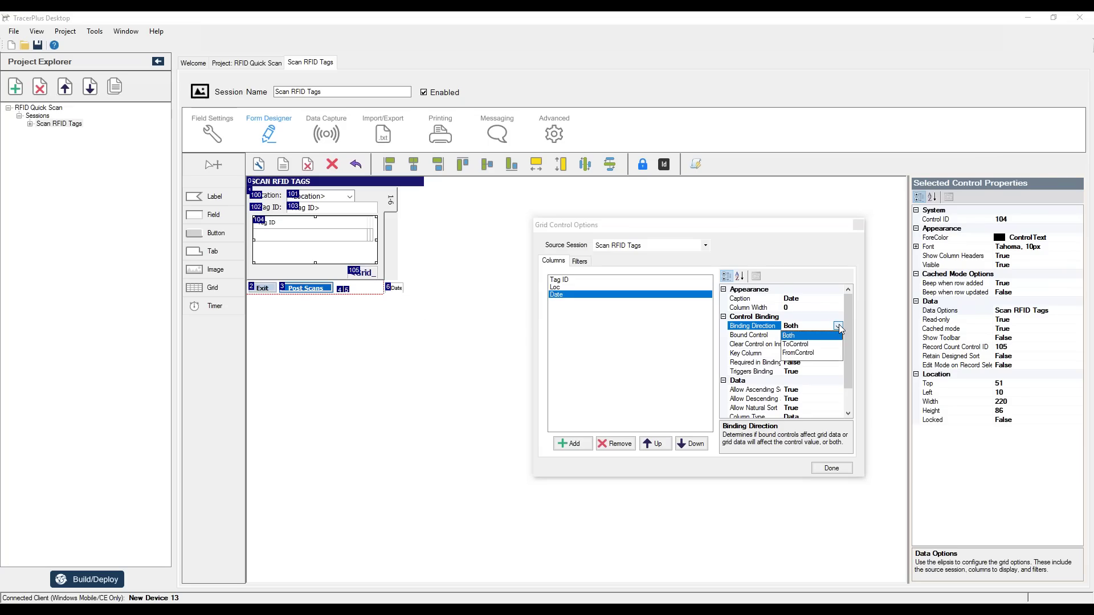
left_click(805, 353)
Set Triggers Binding to False and Required in Binding to True for the Date column, and check its width and source field.
left_click(795, 307)
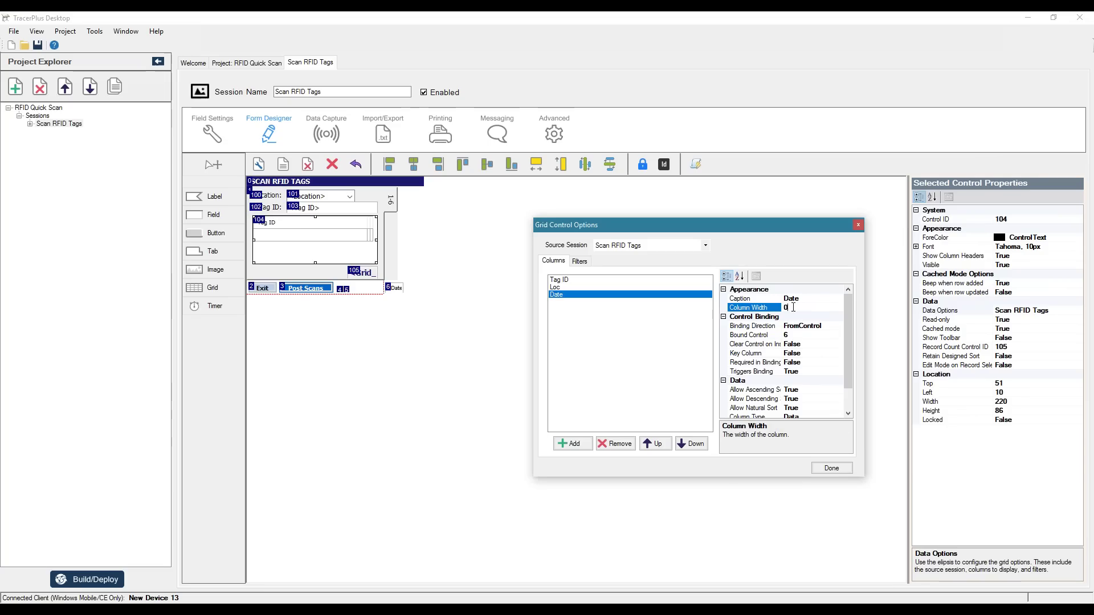
double_click(805, 371)
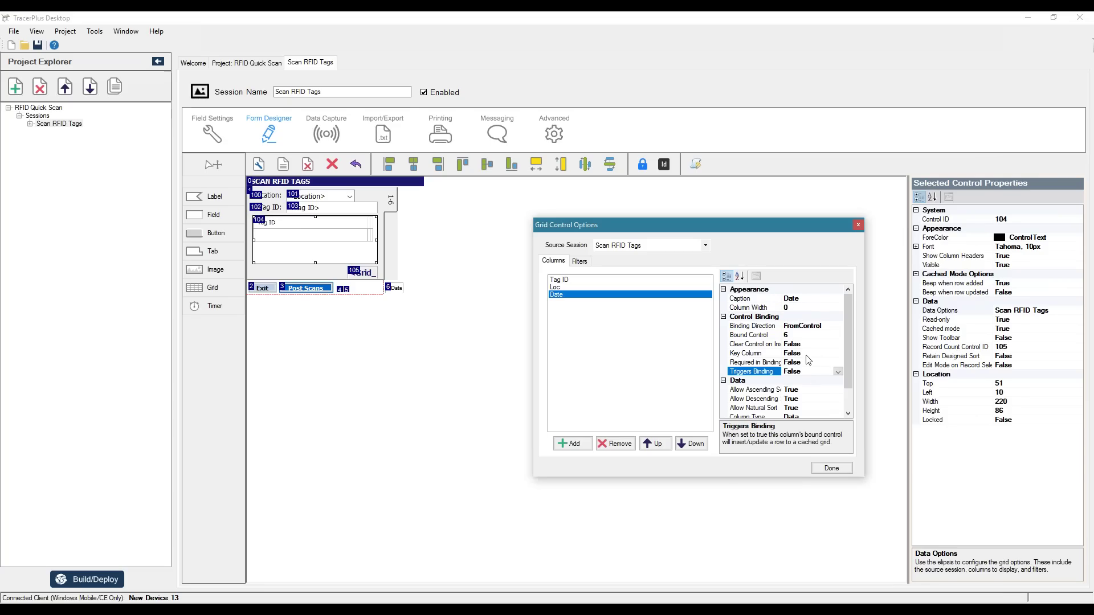
left_click(808, 362)
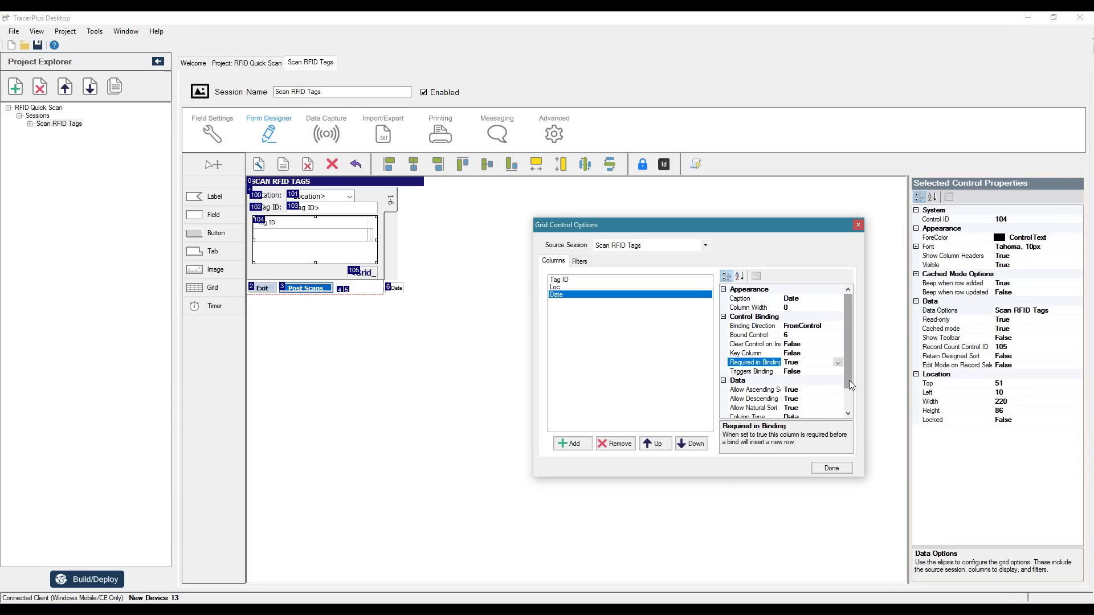
scroll(811, 363, "down", 1)
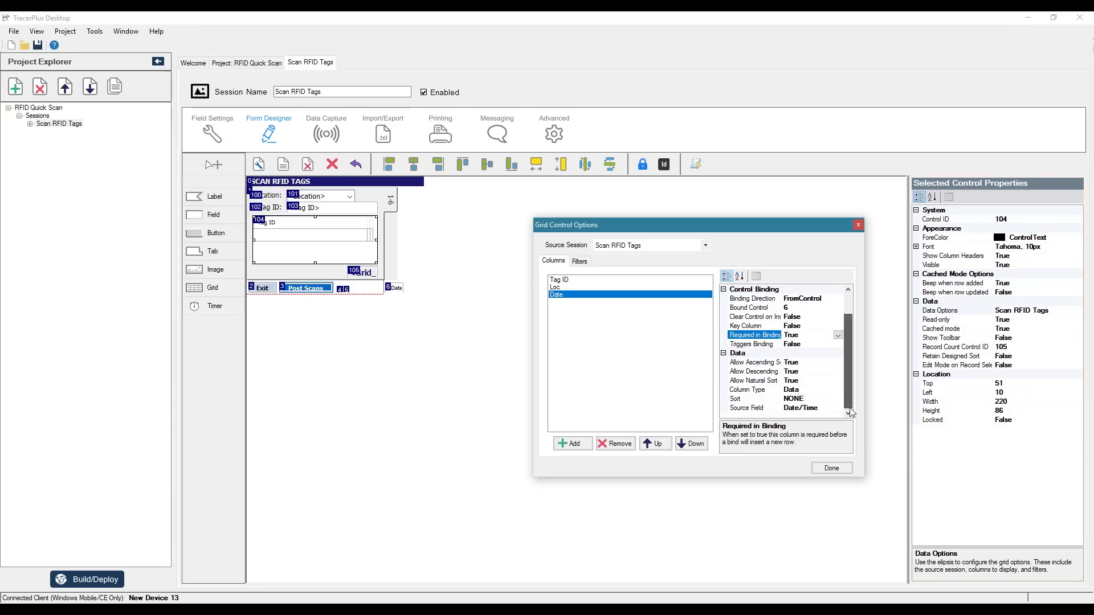
Finish the grid options and remove the Grid_Count field from the Scan RFID Tags session's field list.
left_click(829, 467)
left_click(497, 342)
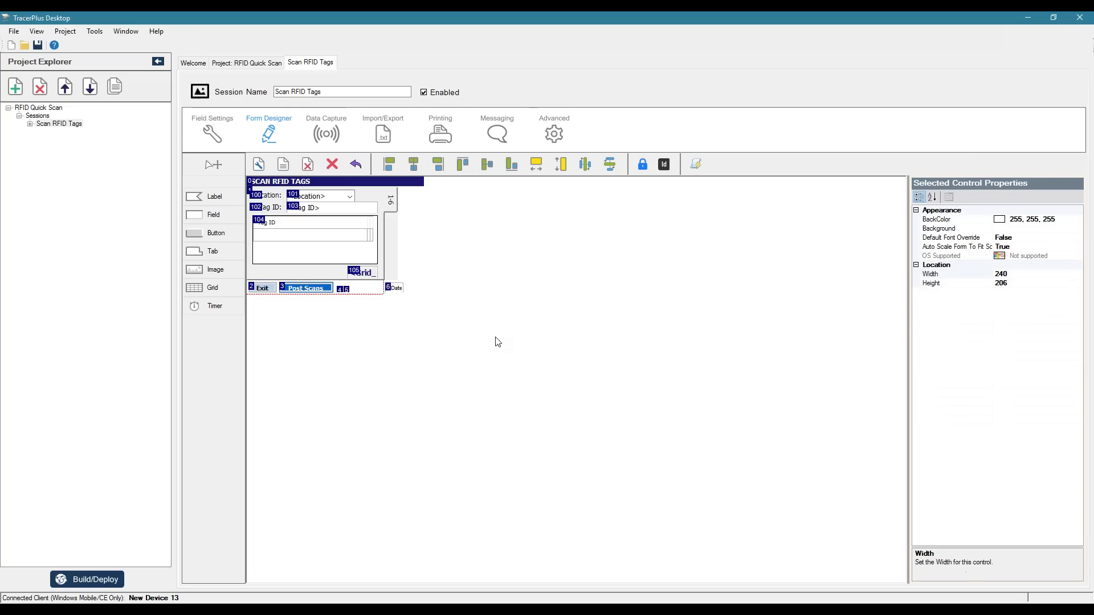
left_click(355, 271)
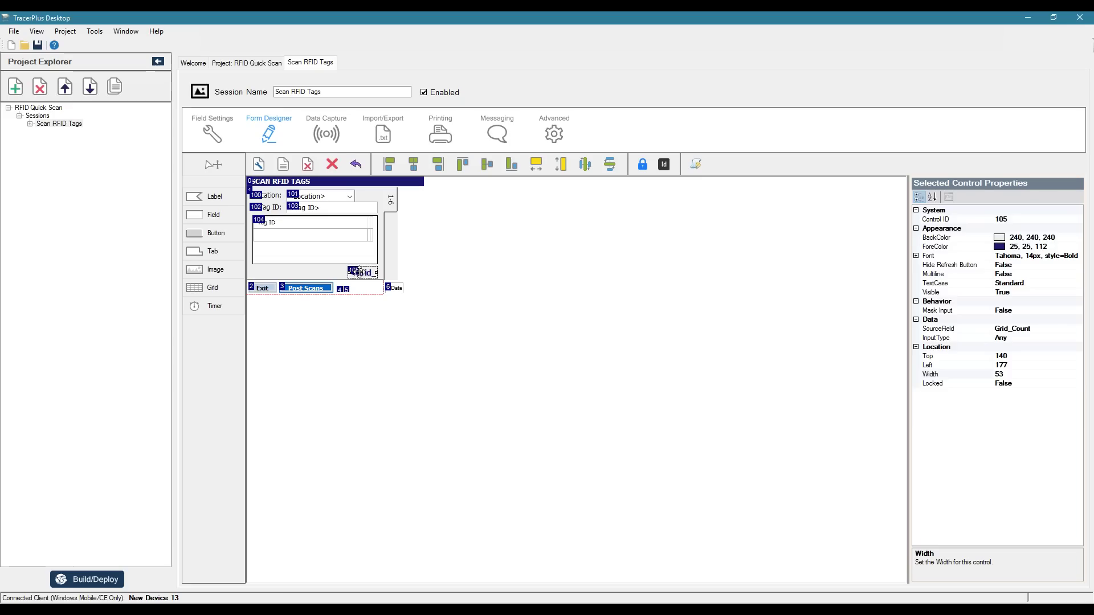
left_click(456, 265)
left_click(212, 131)
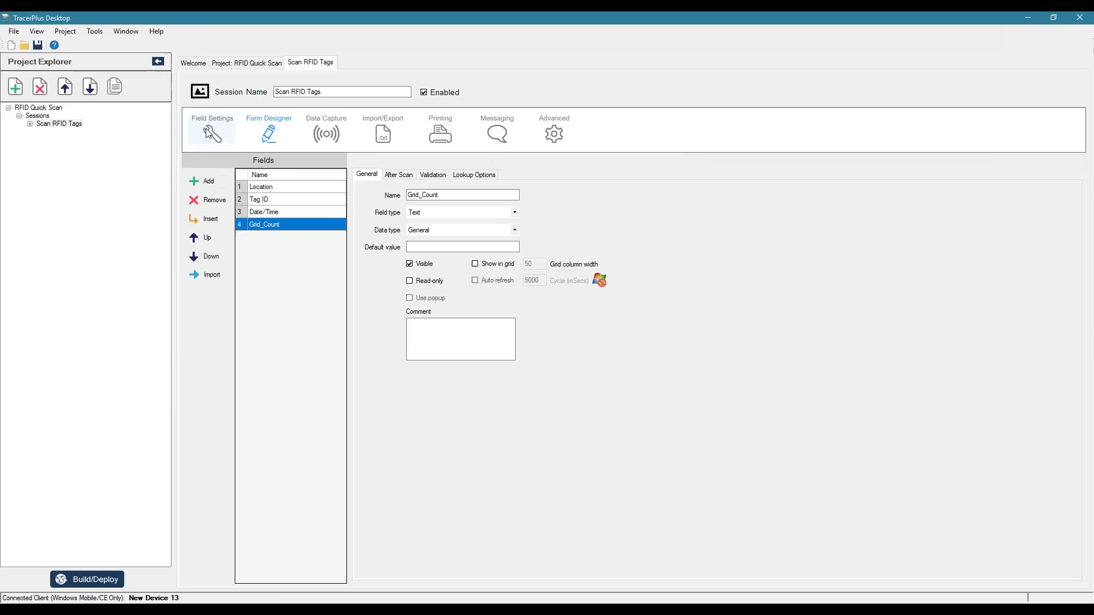
left_click(211, 200)
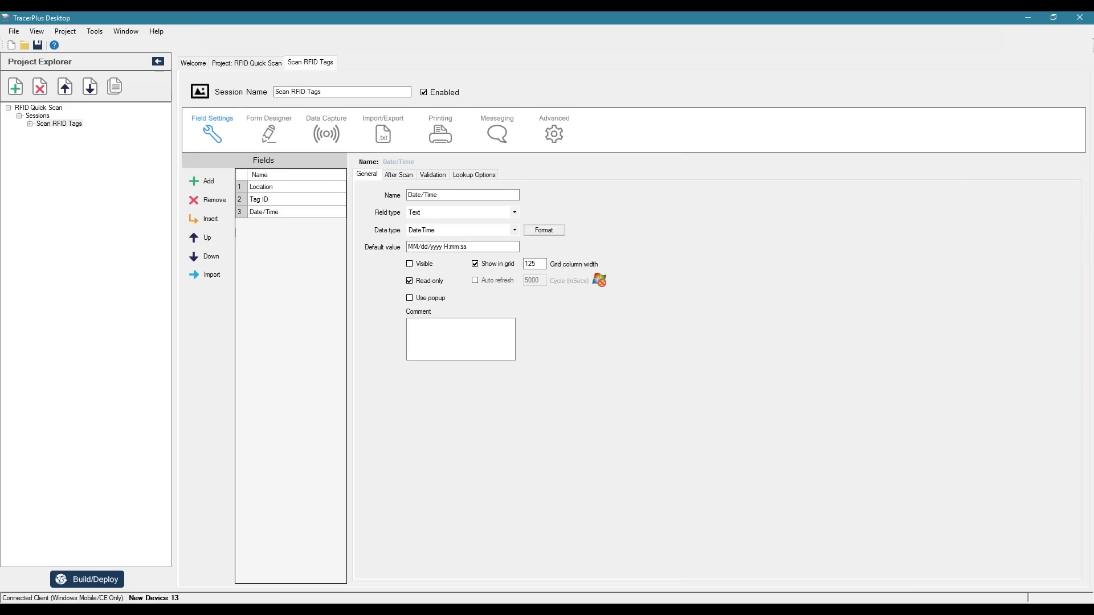
Add a label to the form just below the grid, near its right edge, and caption it Count.
left_click(276, 136)
left_click_drag(216, 205, 342, 272)
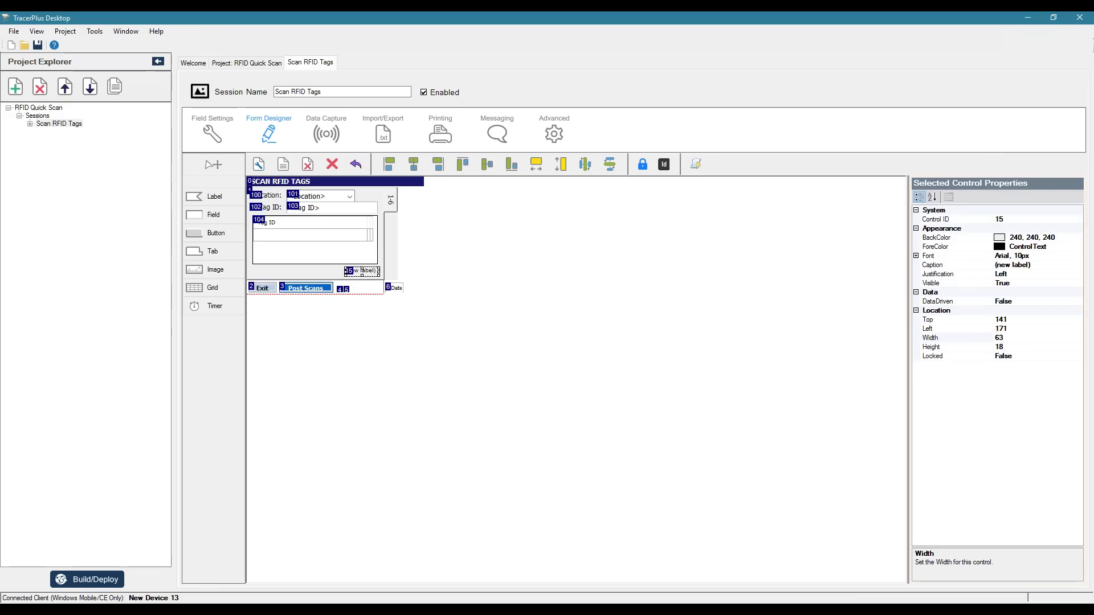
left_click(1031, 265)
left_click_drag(1031, 265, 995, 265)
type("Coun")
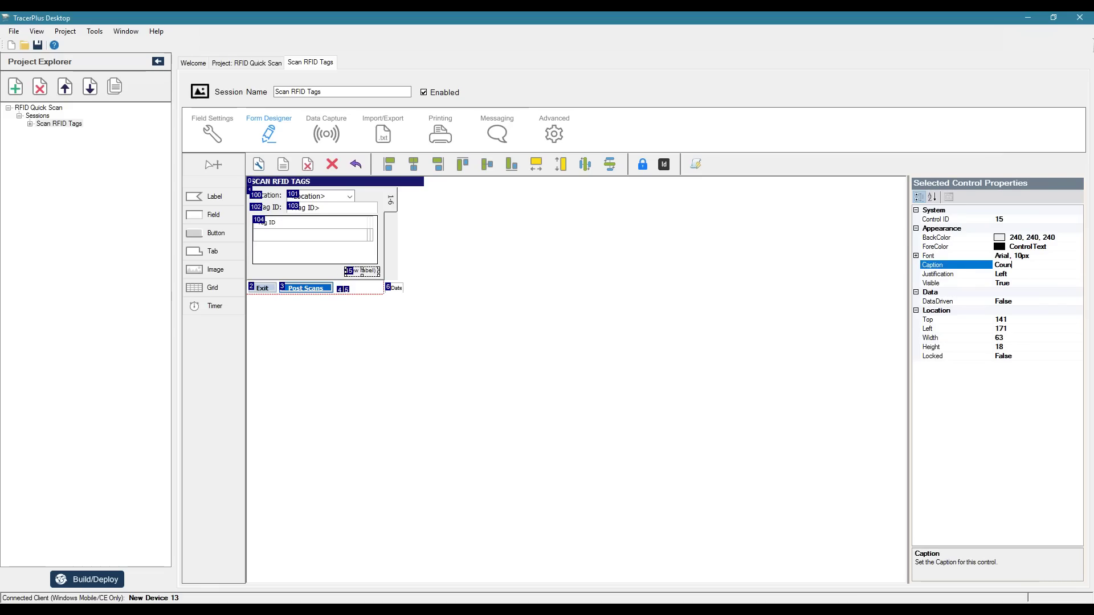
left_click(937, 274)
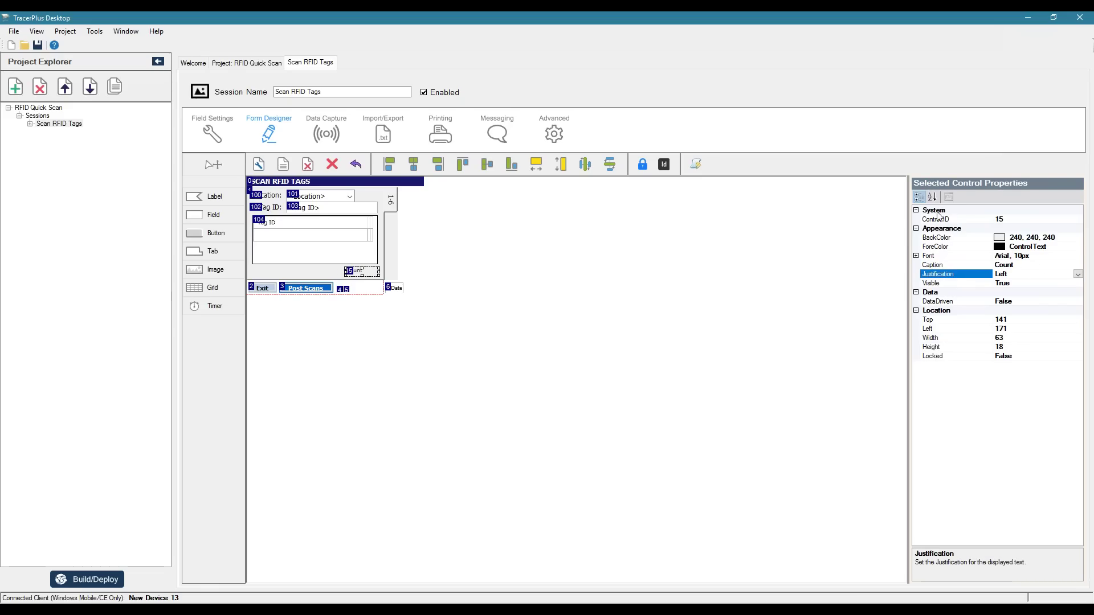
Set the Count label's font size to 16 and make it bold.
left_click(915, 255)
left_click(1033, 274)
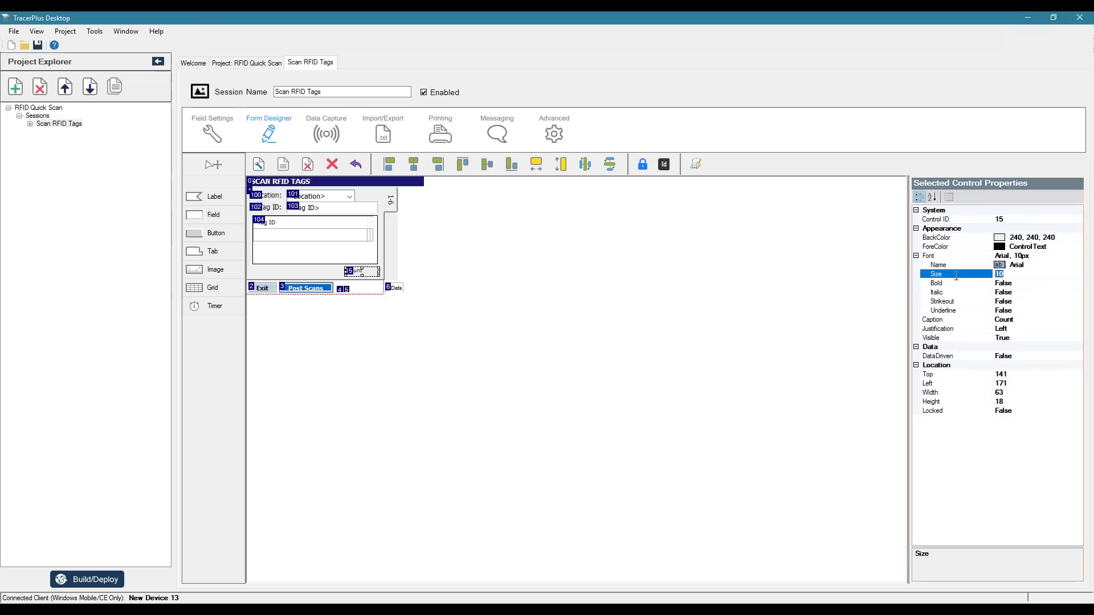
type("16")
key("Down")
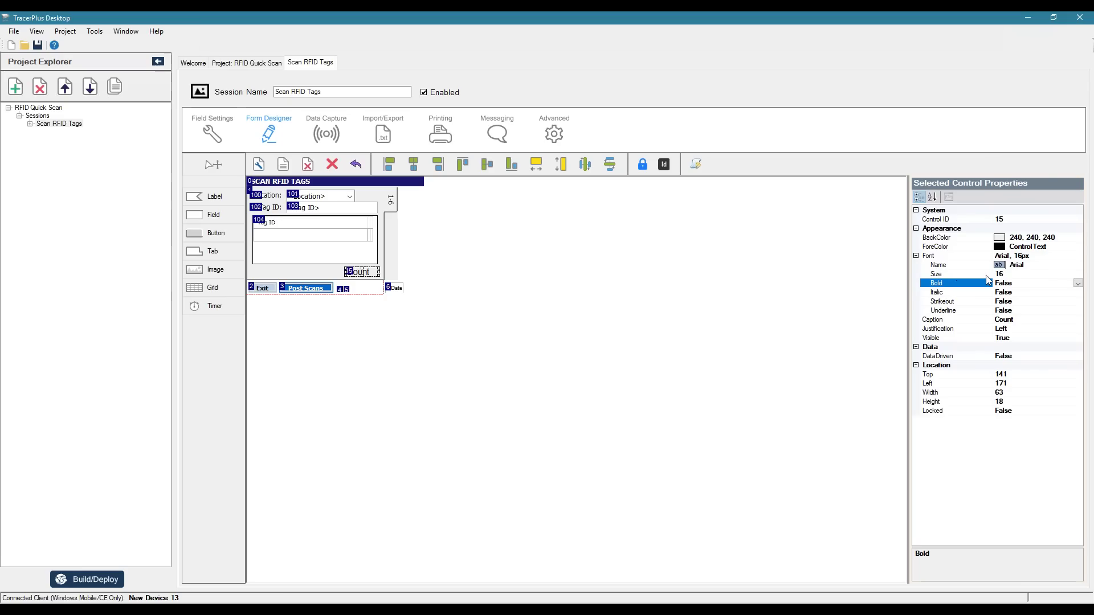
double_click(1048, 285)
Change the Count label's ForeColor to the custom blue 0, 0, 192.
left_click(1080, 247)
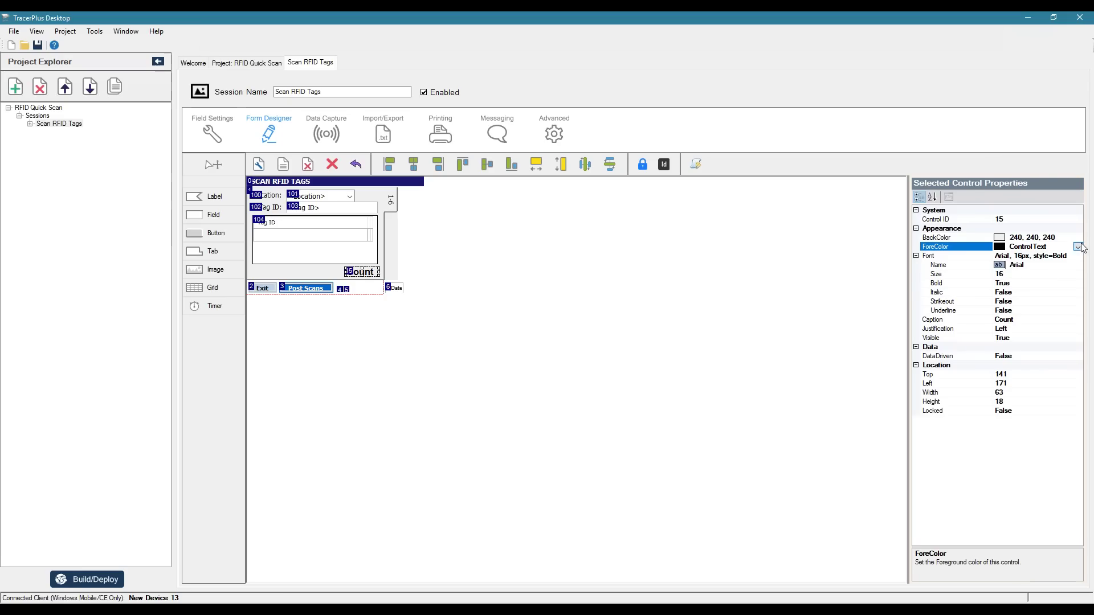
left_click(1079, 247)
left_click(982, 258)
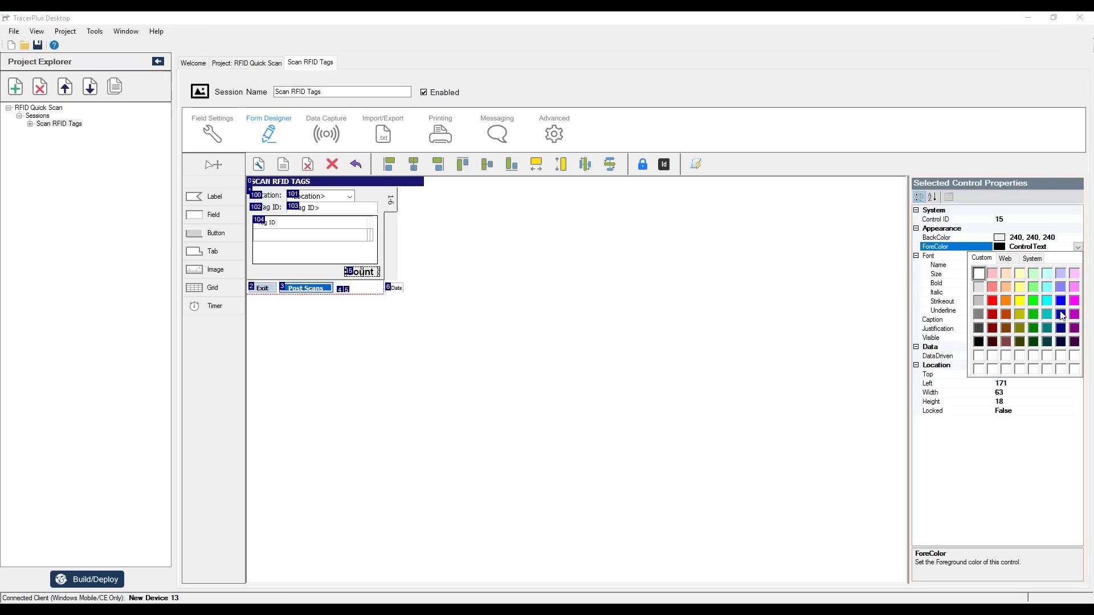
key("Escape")
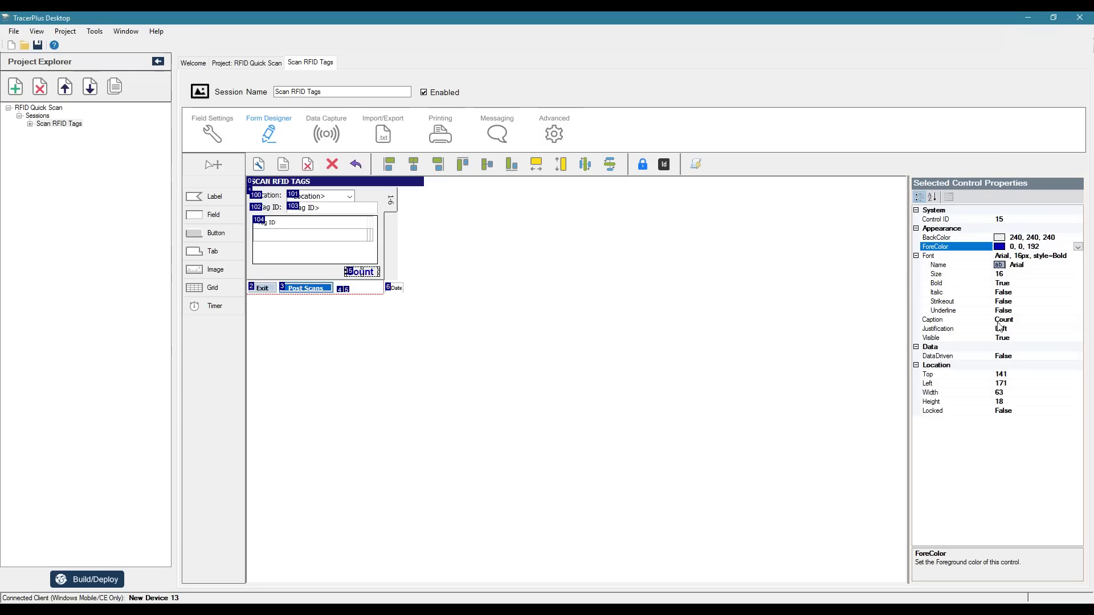
Set the Count label's justification to Right and nudge the label slightly left under the grid.
double_click(1016, 329)
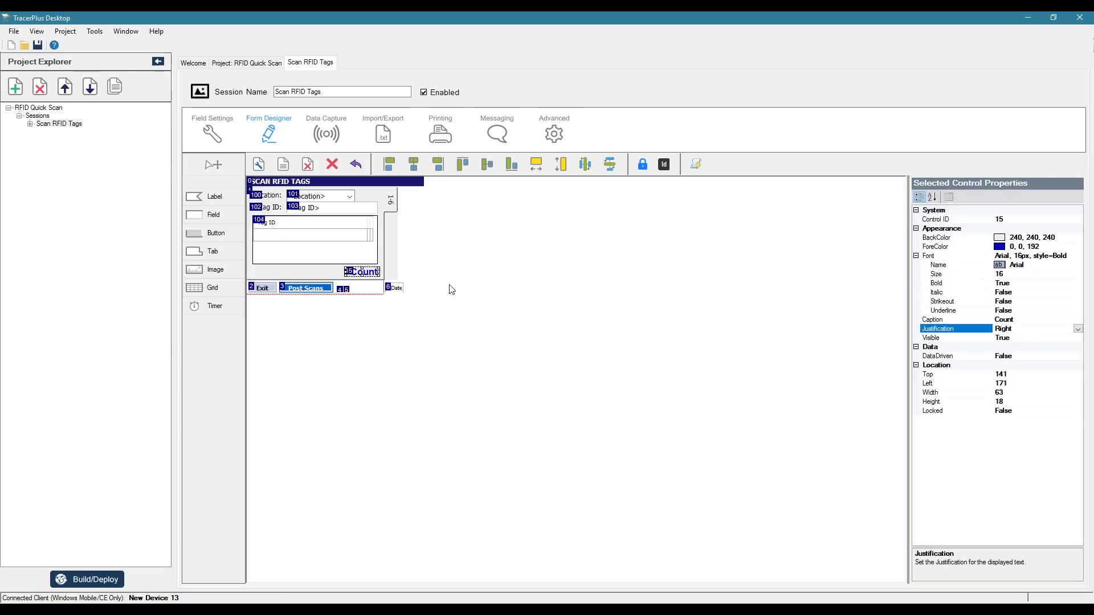
left_click(363, 273)
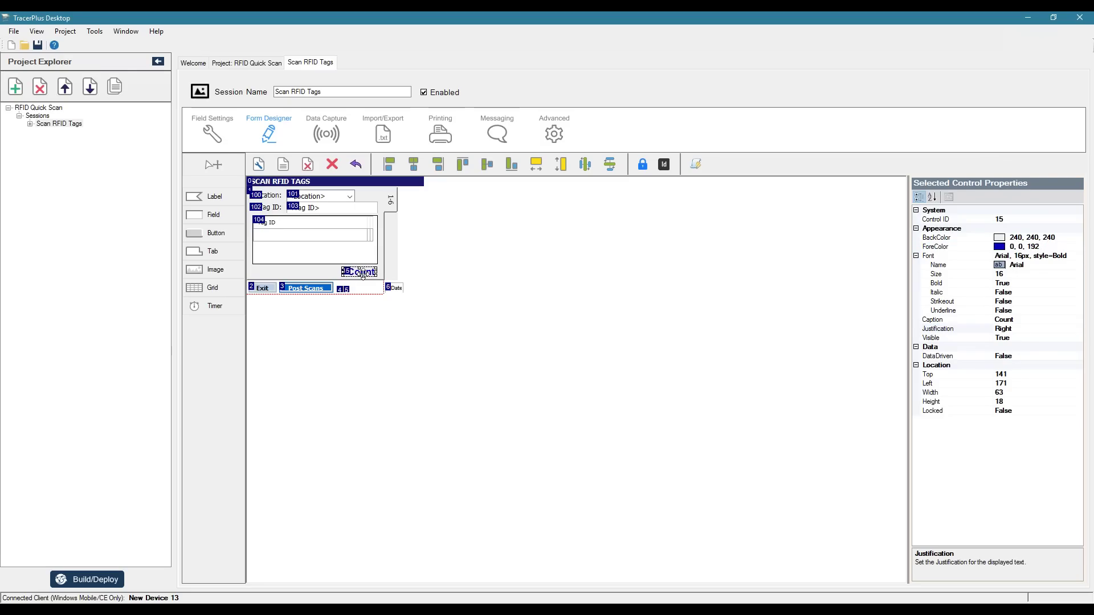
left_click_drag(363, 276, 360, 274)
left_click(430, 283)
Set the grid's Record Count Control ID to 15 so it points to the Count label.
left_click(342, 249)
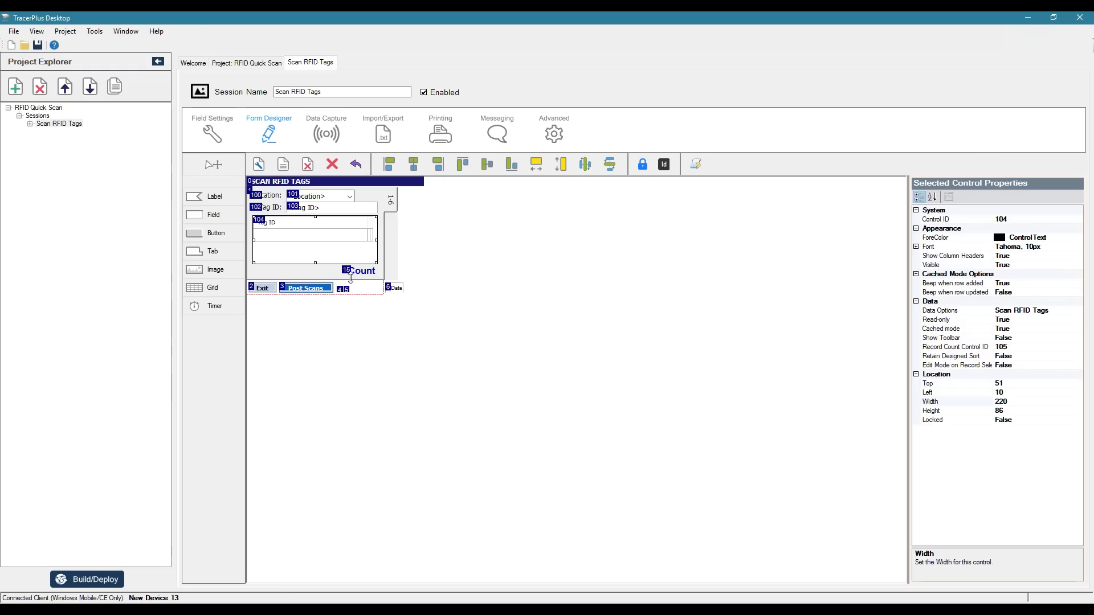
left_click(949, 348)
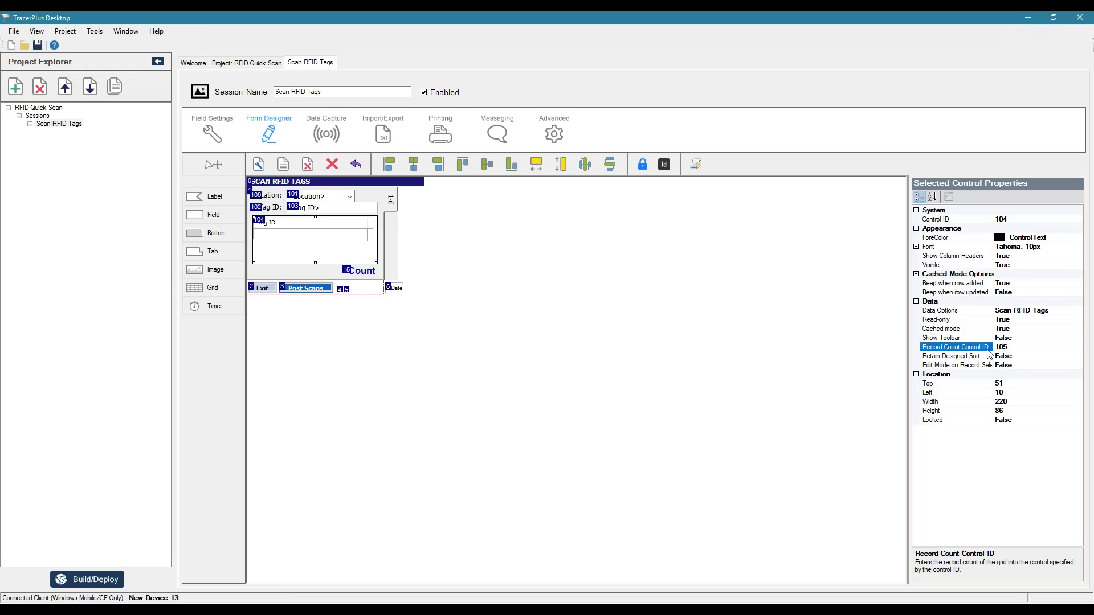
double_click(1013, 349)
type("15")
key("Down")
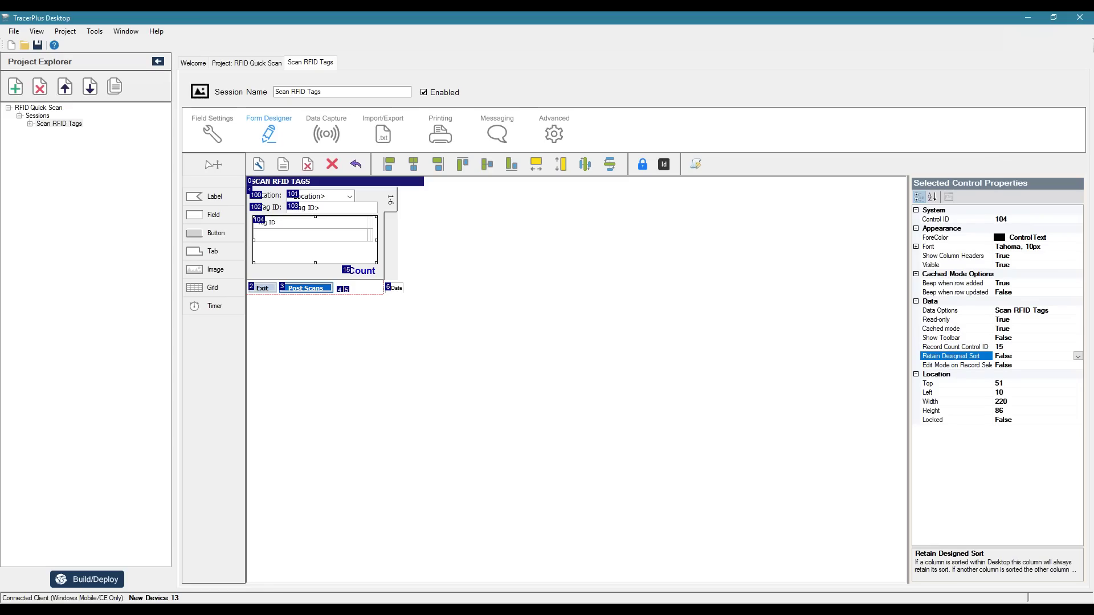
left_click(895, 272)
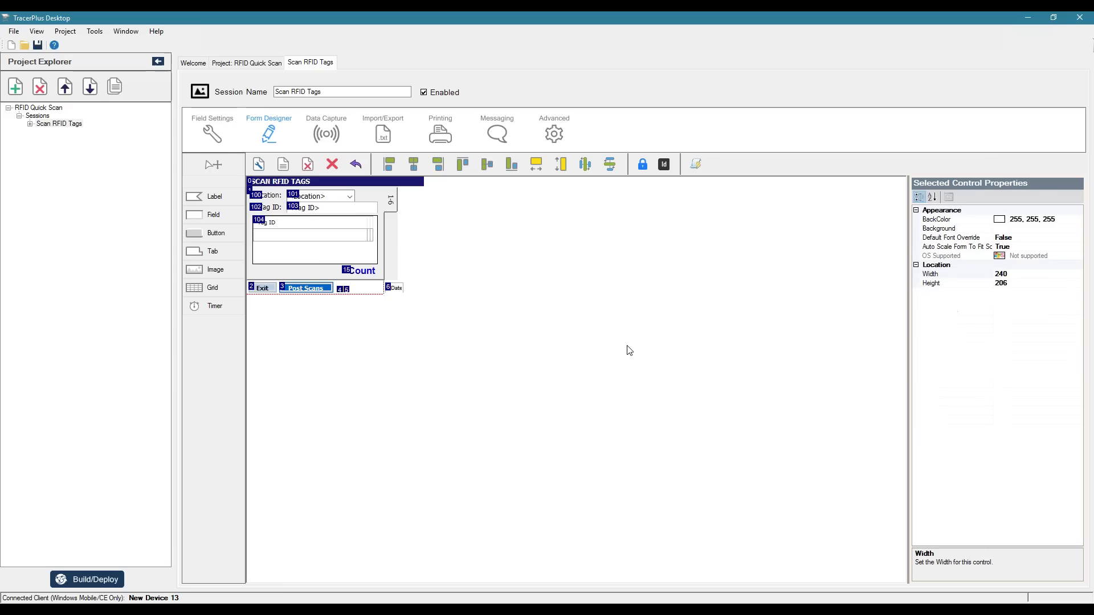
Check the Post Scans button's action and the grid control ID it is tied to.
left_click(306, 286)
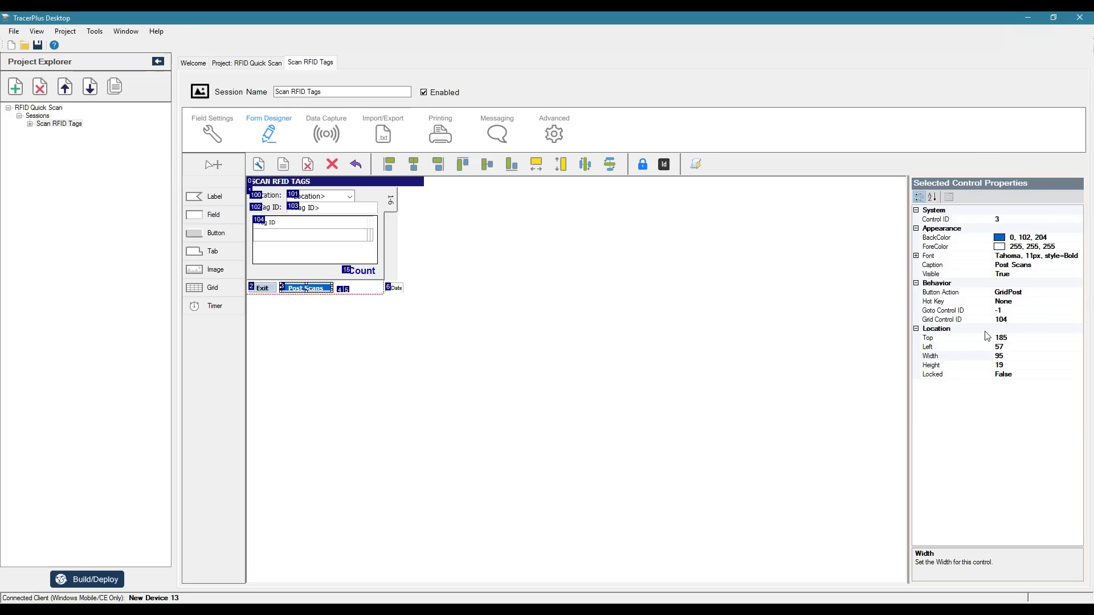
left_click(971, 320)
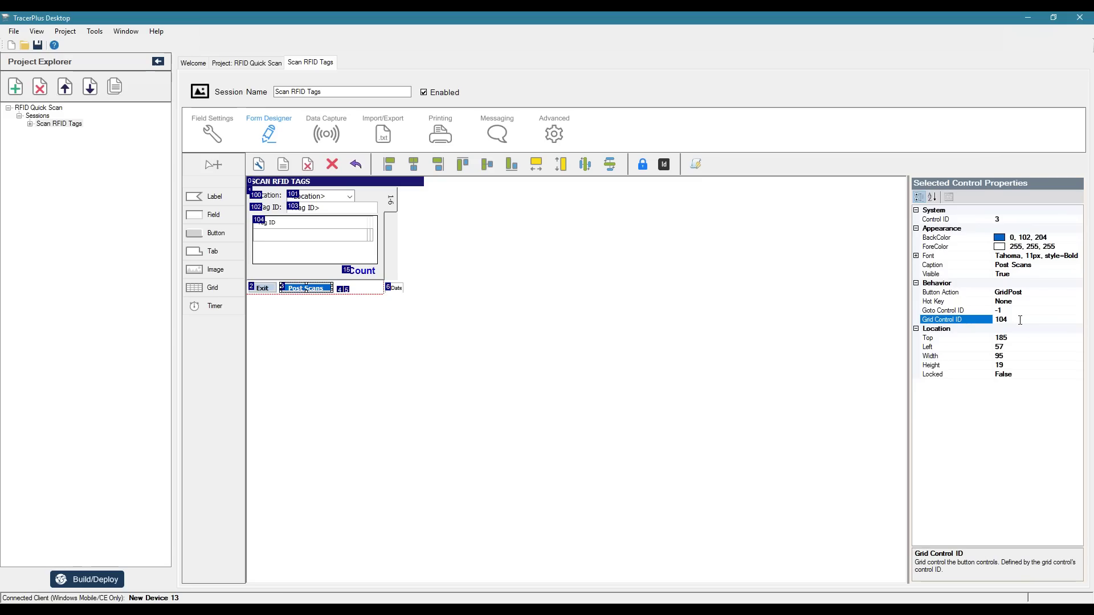
left_click(406, 335)
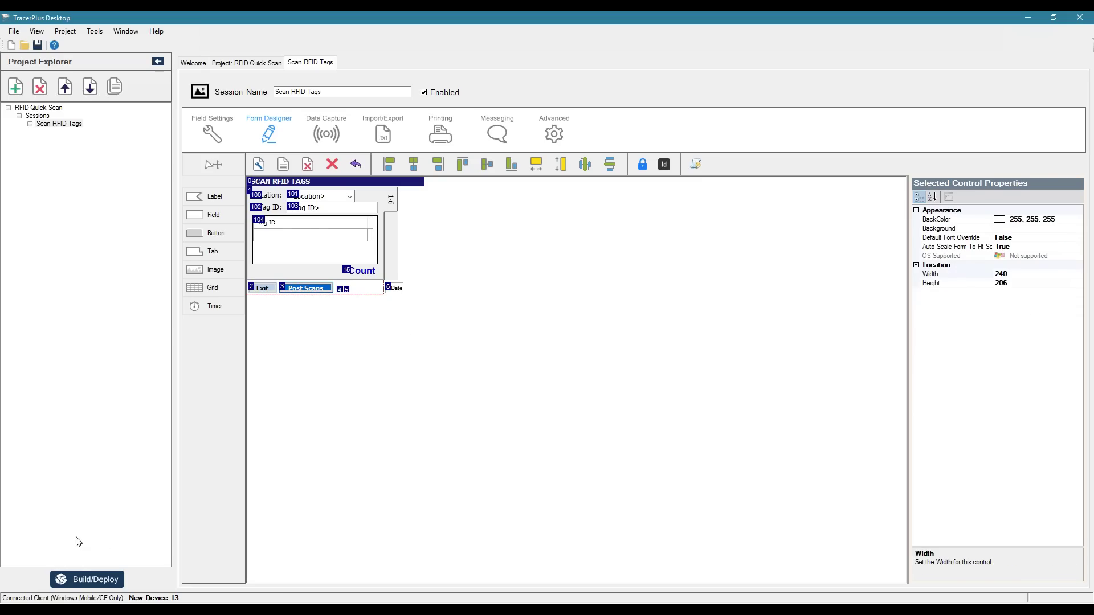
Build and deploy the project to the connected Windows Mobile client, and close the deployment options.
left_click(83, 579)
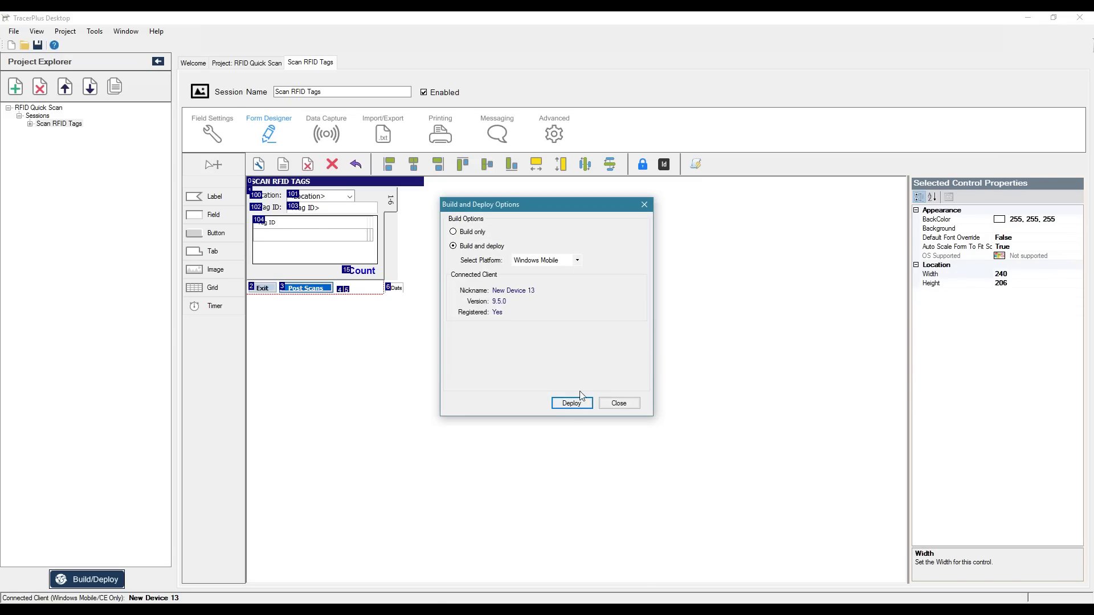
left_click(571, 402)
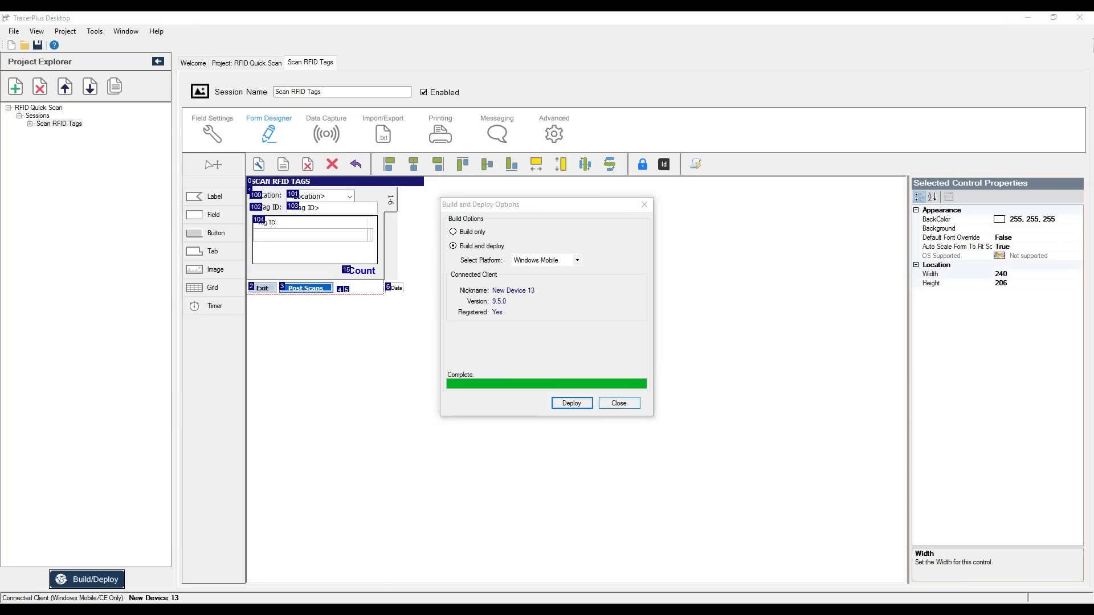
left_click(618, 403)
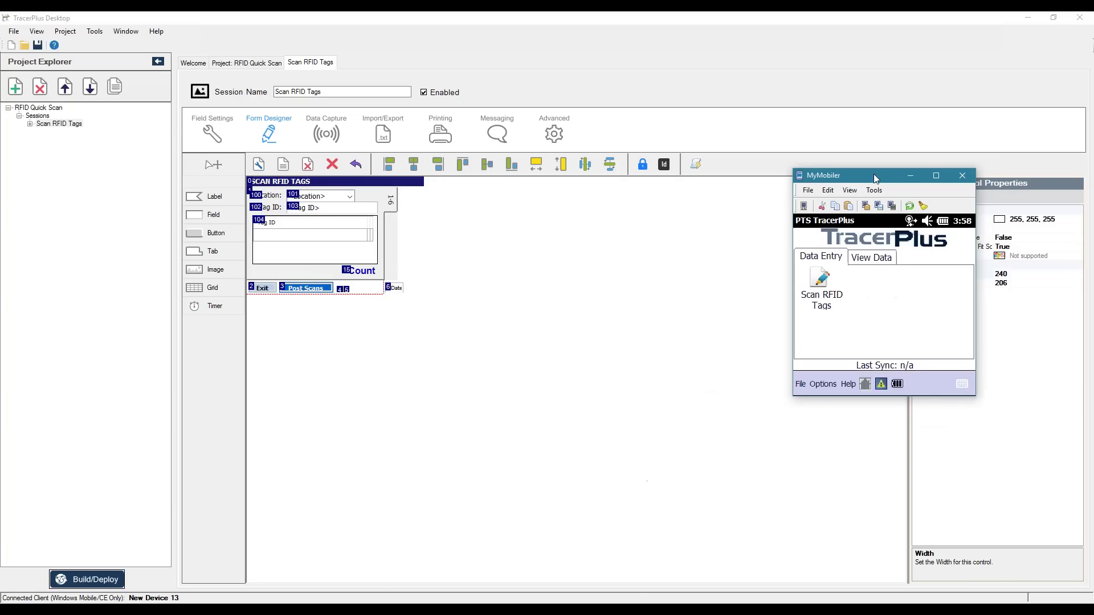
Switch to MyMobiler, place its window beside the form, and open the Scan RFID Tags session to inspect its layout.
left_click_drag(873, 174, 600, 225)
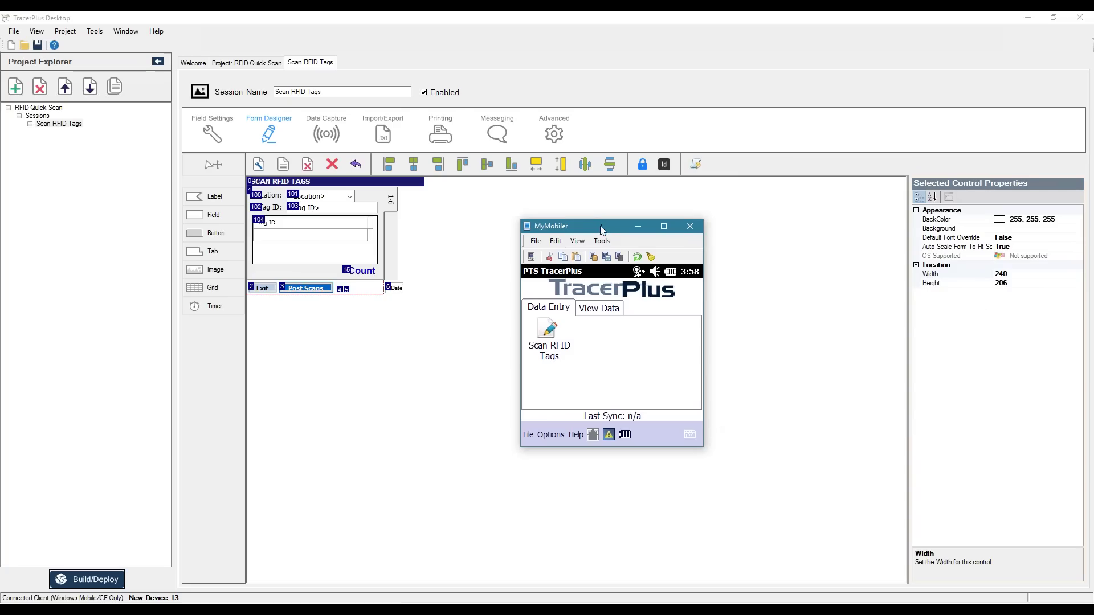
left_click(549, 330)
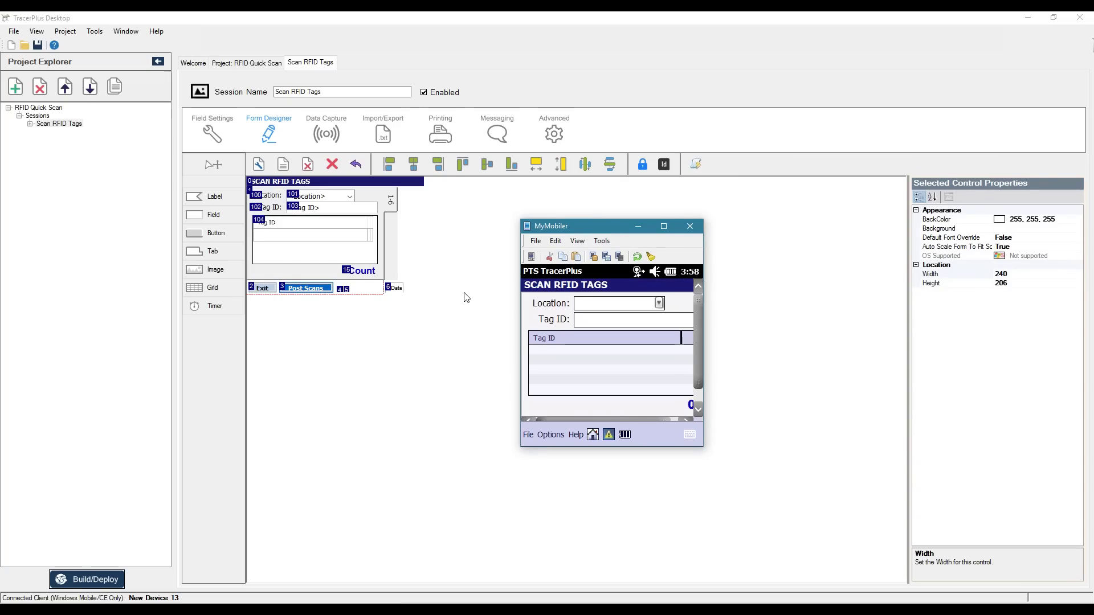
left_click(498, 313)
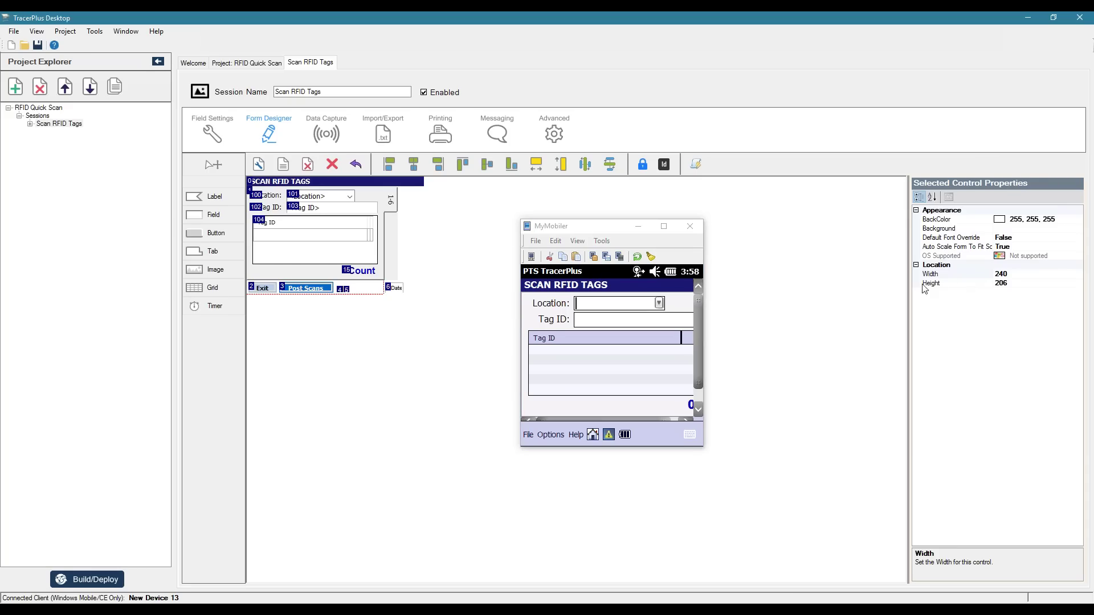
Enable Full screen mode in the RFID Quick Scan project settings and turn off Hide keyboard input button.
left_click(247, 63)
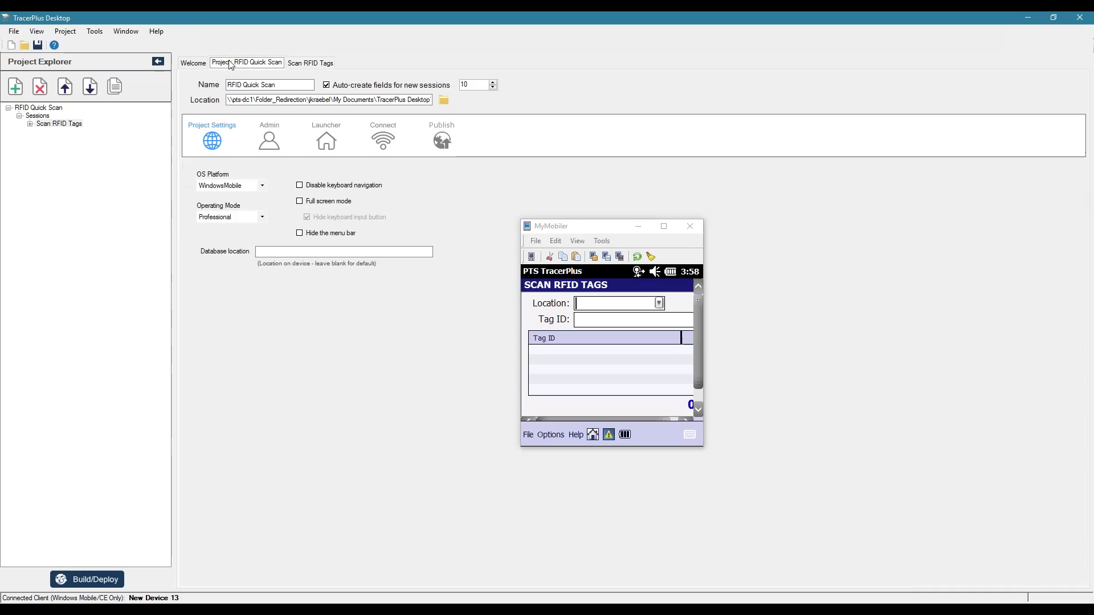
left_click(302, 204)
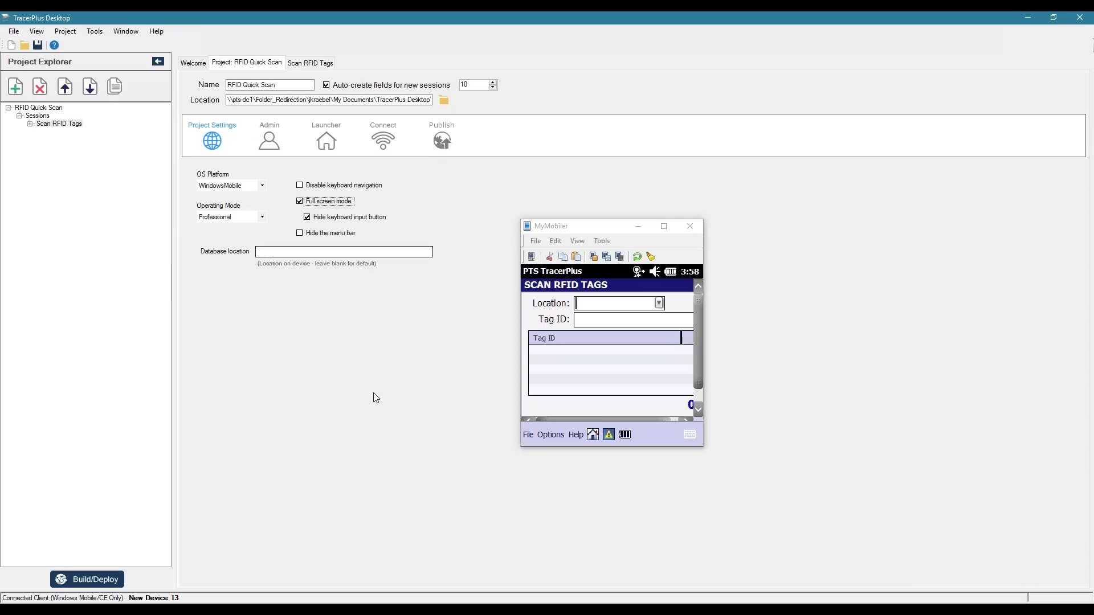
left_click(307, 217)
Redeploy the project with its full-screen settings to the Windows Mobile client, moving the deployment options clear of the device view.
left_click(98, 580)
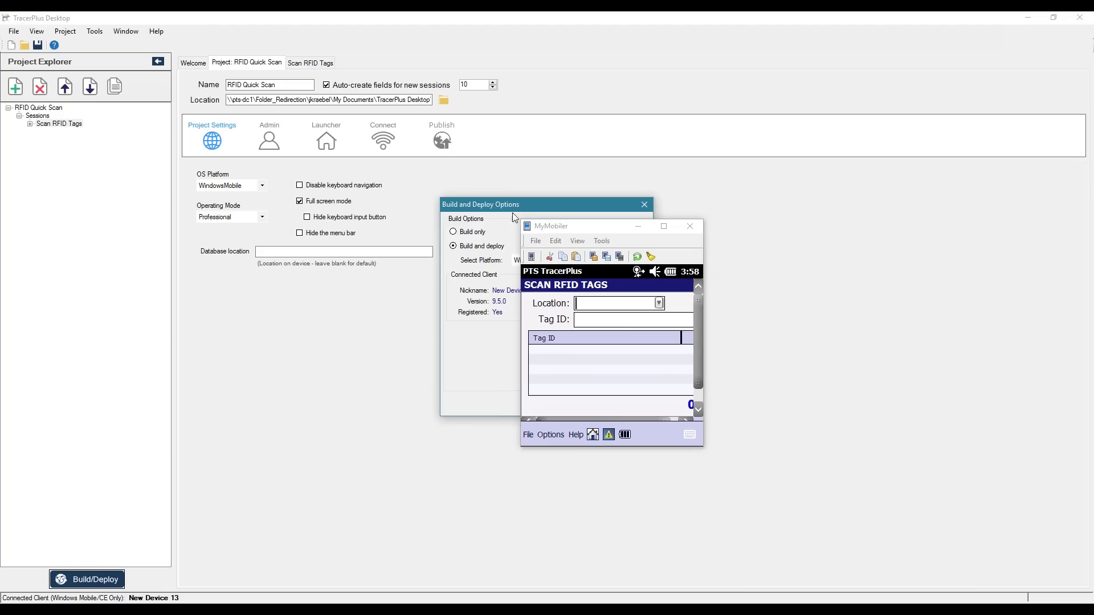
left_click_drag(504, 203, 340, 258)
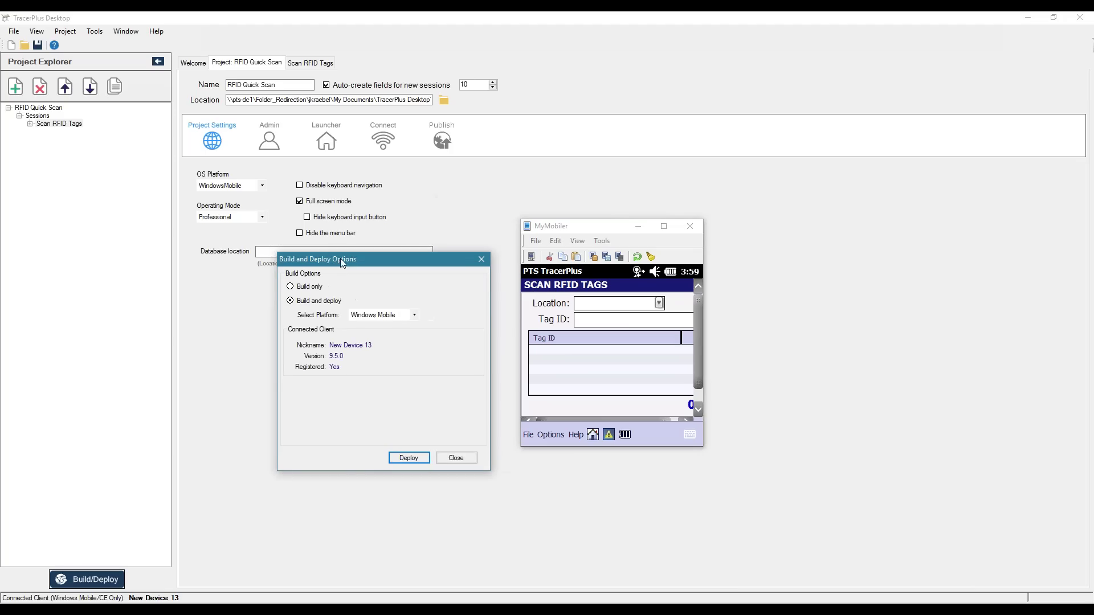
left_click(409, 459)
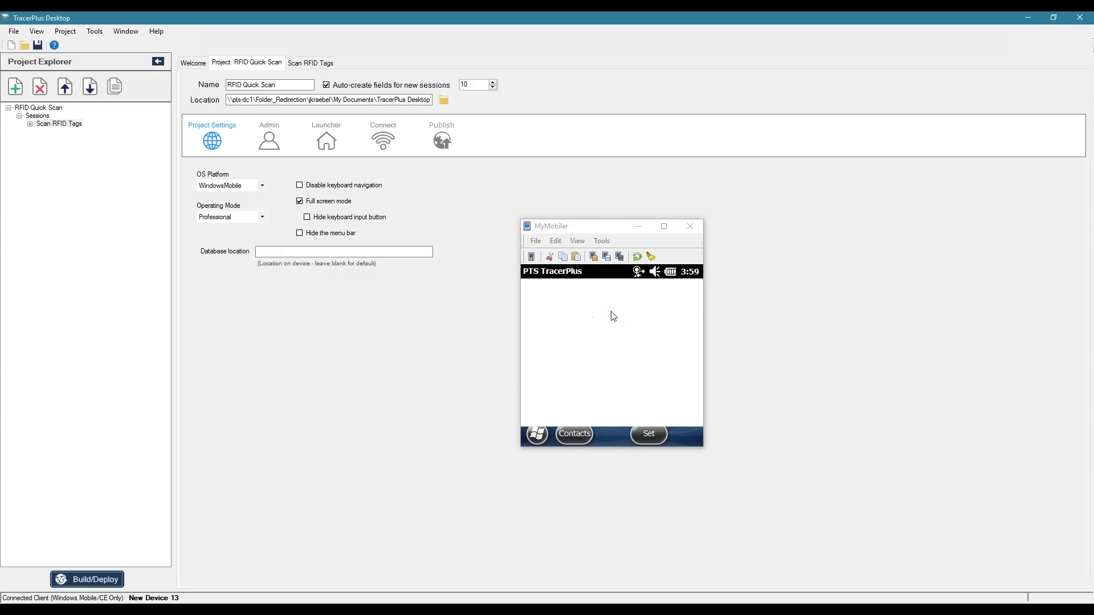
Open the Scan RFID Tags session on the mirrored device and choose Room 101 as the location.
left_click(615, 341)
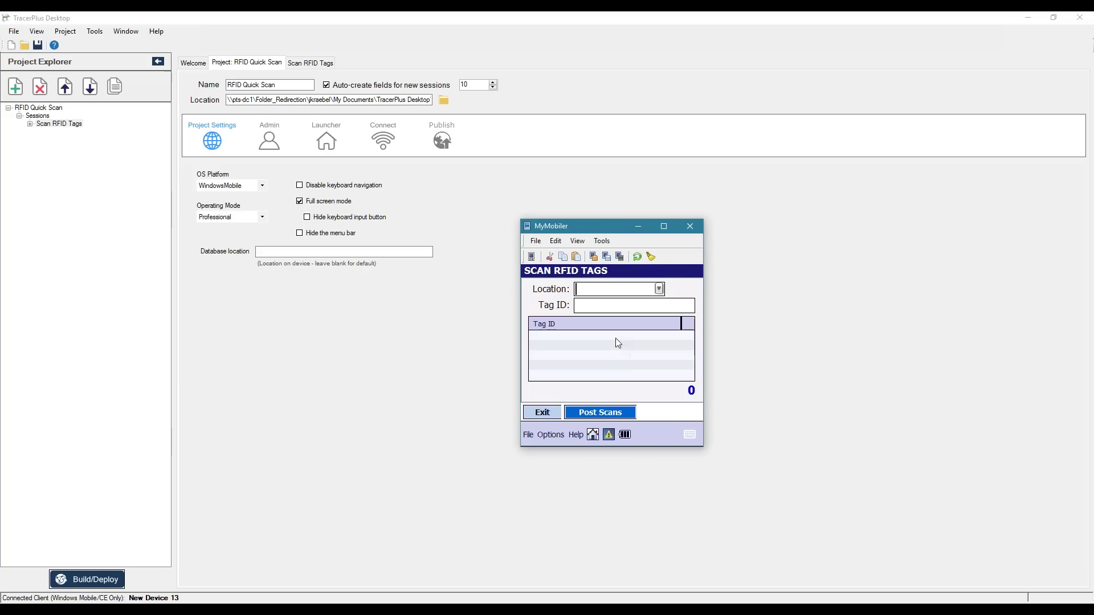
left_click(659, 289)
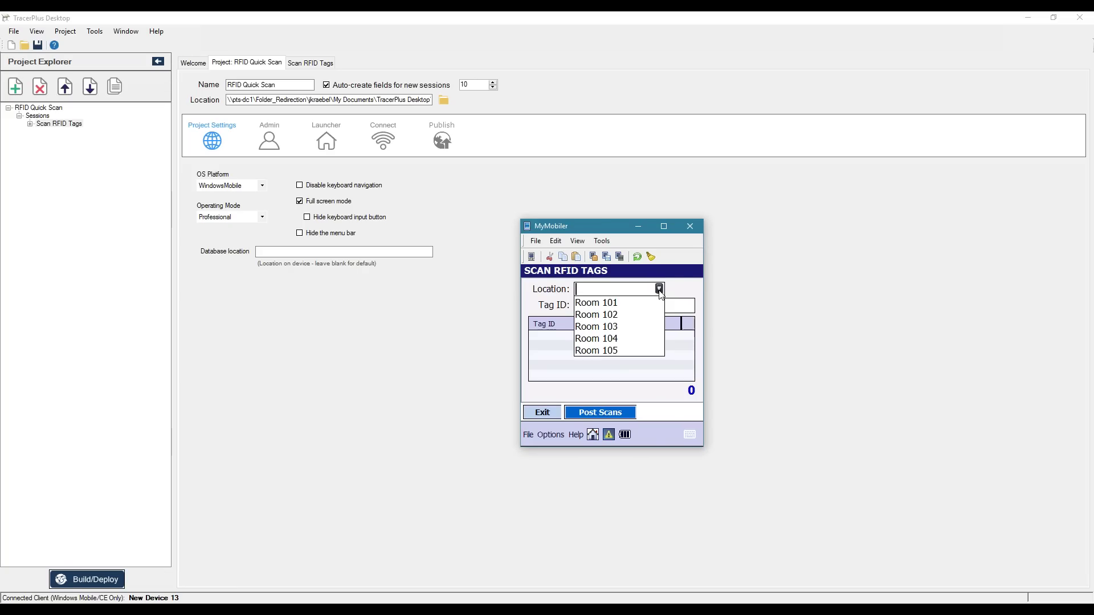
left_click(586, 304)
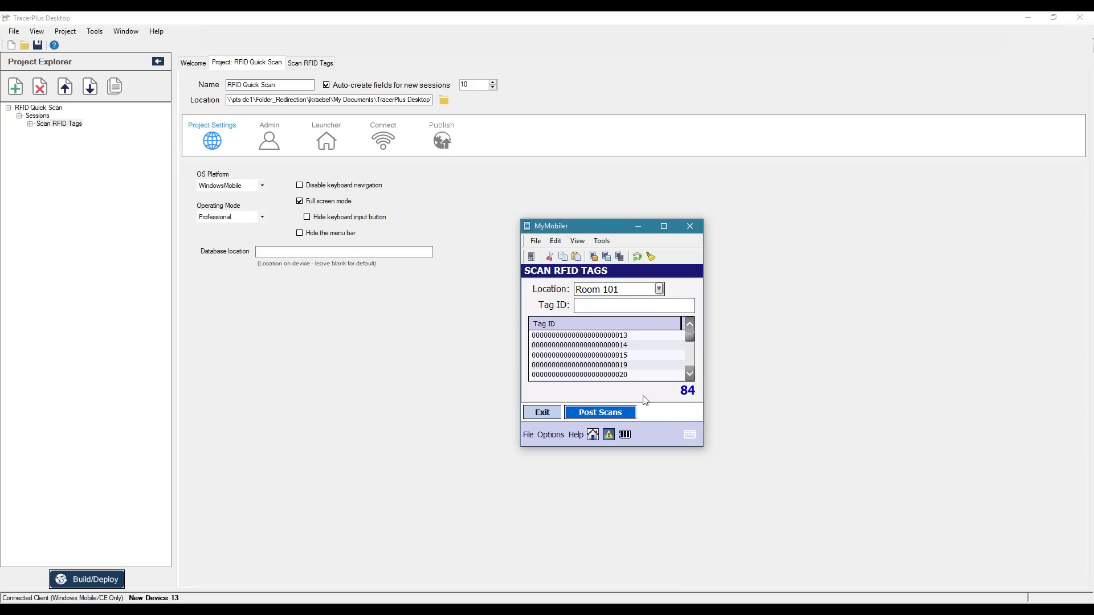
Post the scanned Room 101 tags and open the stored Scan RFID Tags records on the mirrored device.
left_click(600, 414)
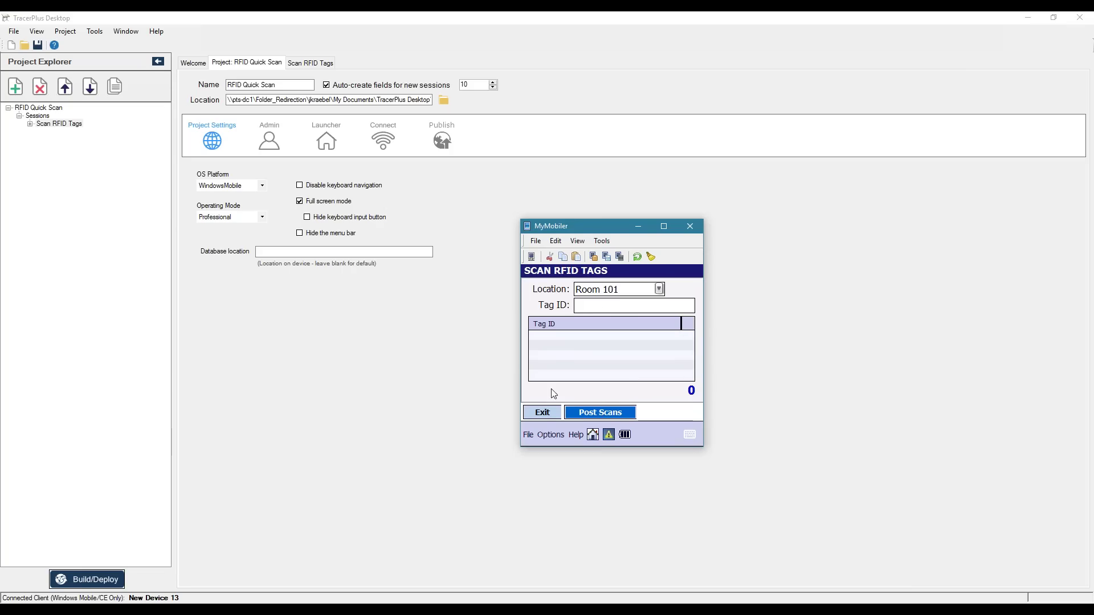
left_click(600, 295)
left_click(546, 316)
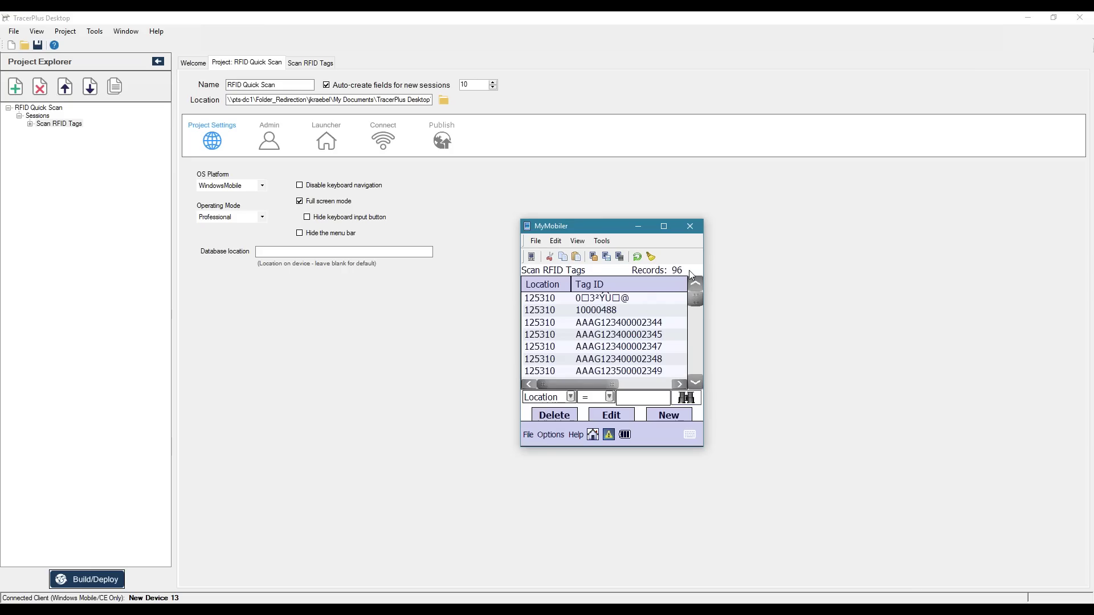
Delete all stored Scan RFID Tags records, confirm the deletion and return to the device's home screen.
left_click(567, 438)
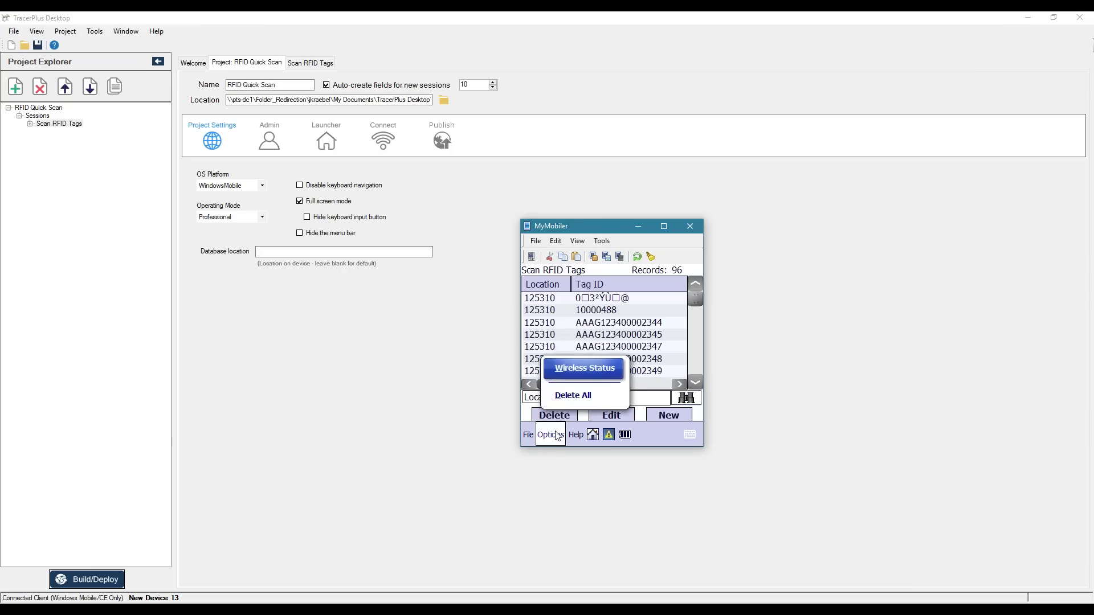
left_click(579, 397)
left_click(586, 373)
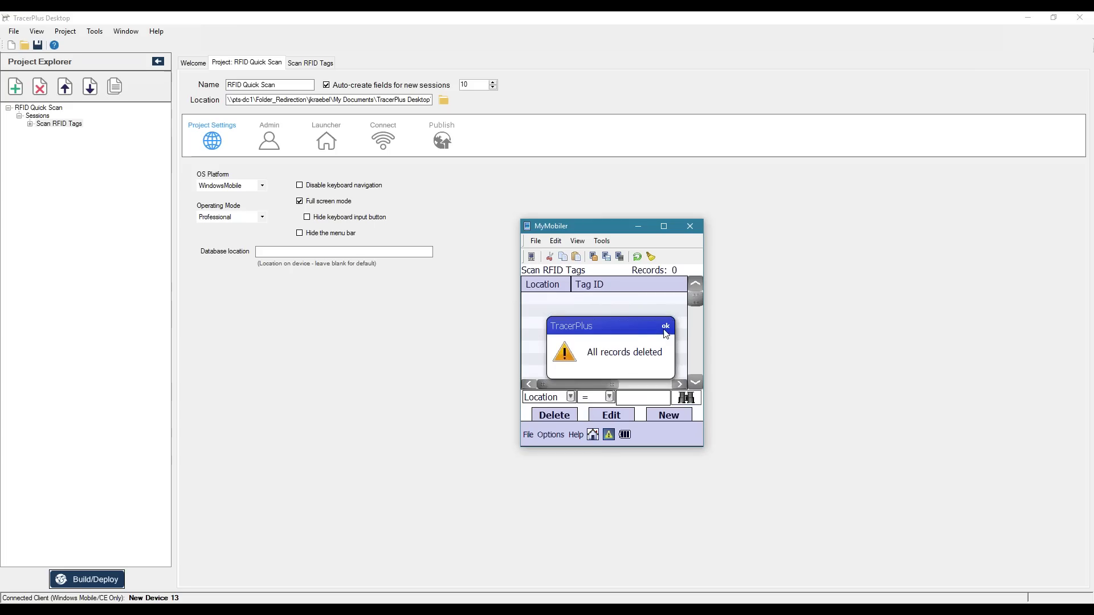
left_click(593, 436)
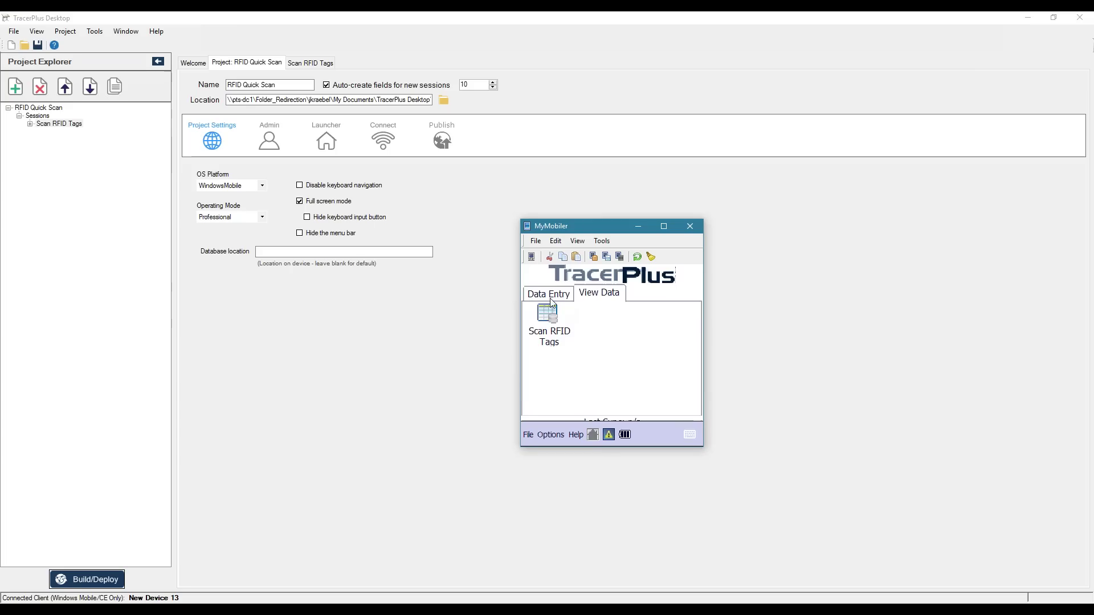
Reopen the Scan RFID Tags data entry session and choose Room 101 as the location for a new scan.
left_click(550, 319)
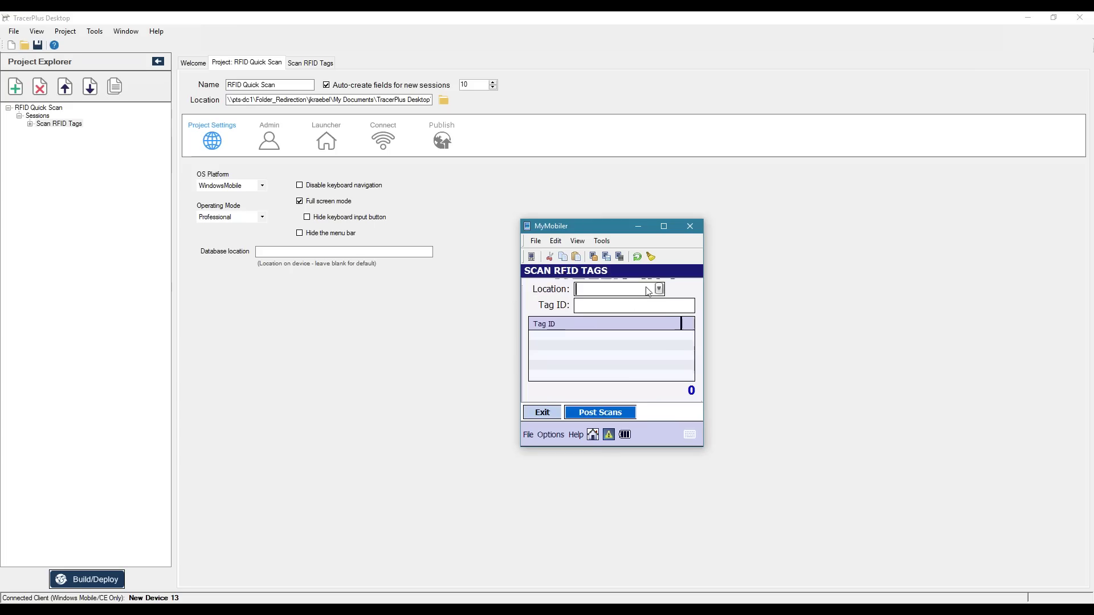
left_click(659, 288)
left_click(598, 309)
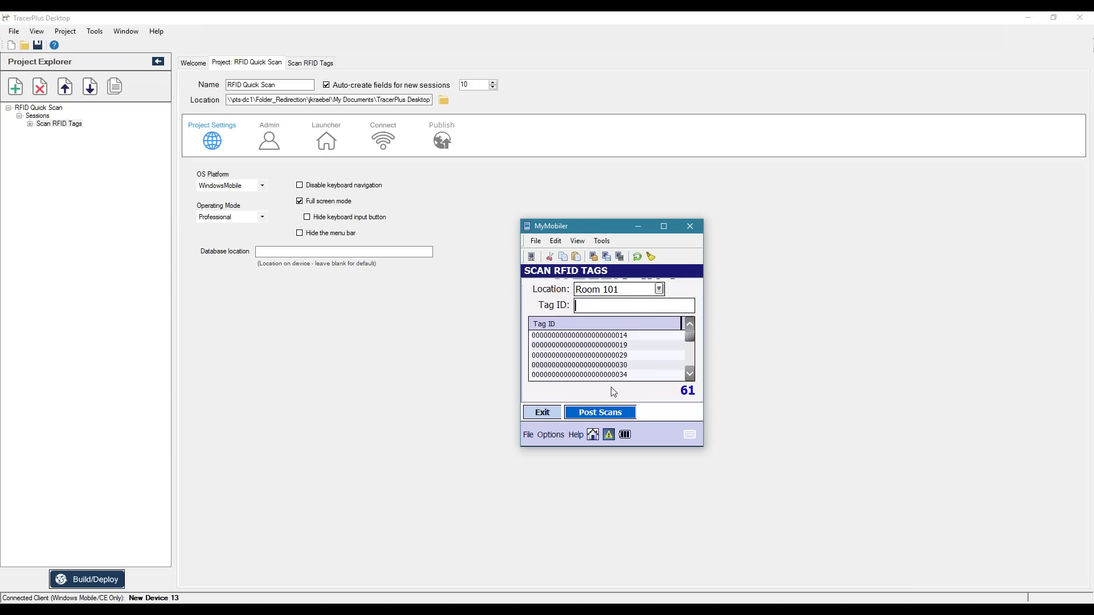
Post the new scans, exit the data entry session and open its stored records for viewing.
left_click(601, 420)
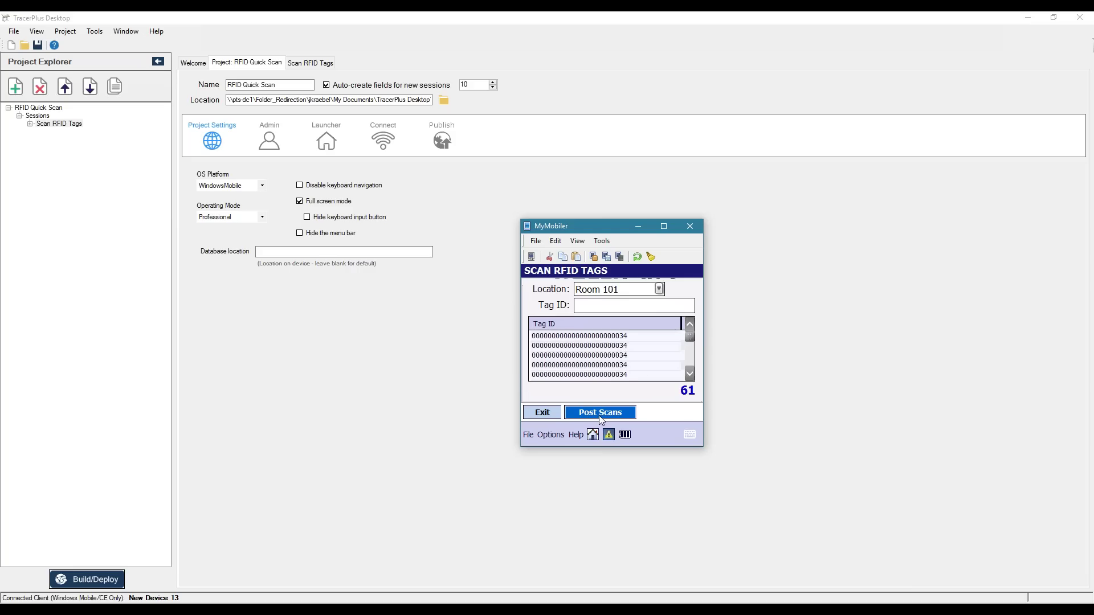
left_click(550, 412)
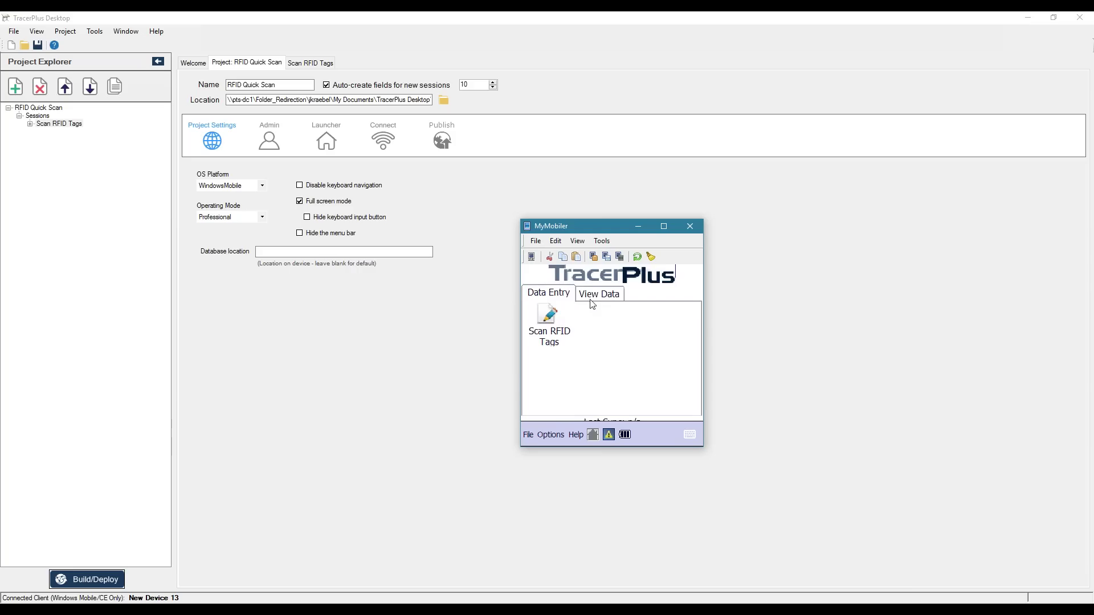
left_click(595, 294)
left_click(551, 326)
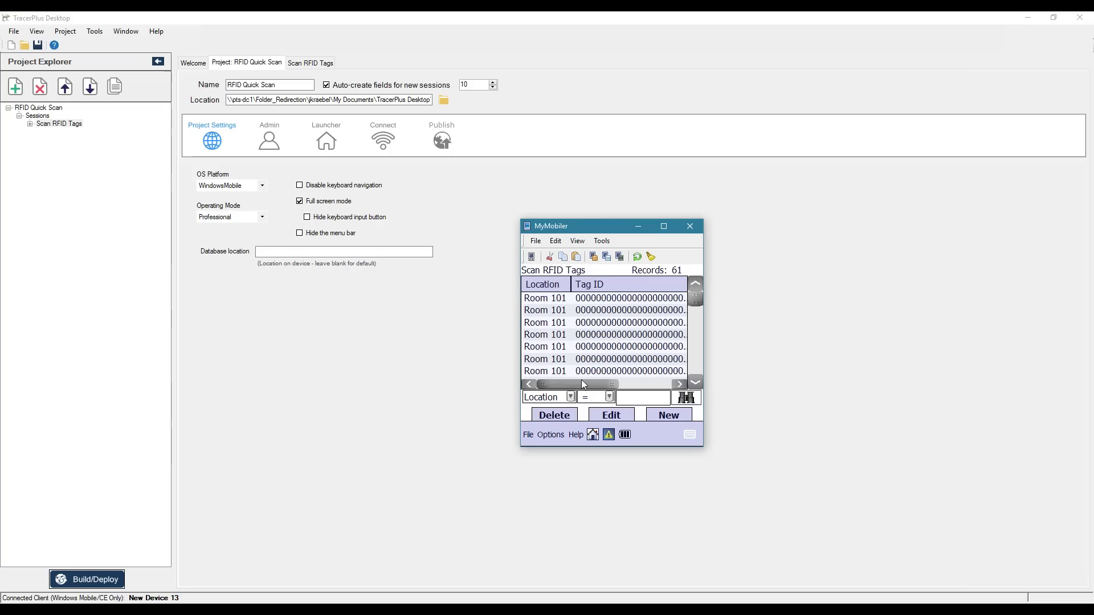
Widen the Tag ID column slightly and examine the location, tag ID and date/time of the posted records.
left_click_drag(567, 385, 647, 392)
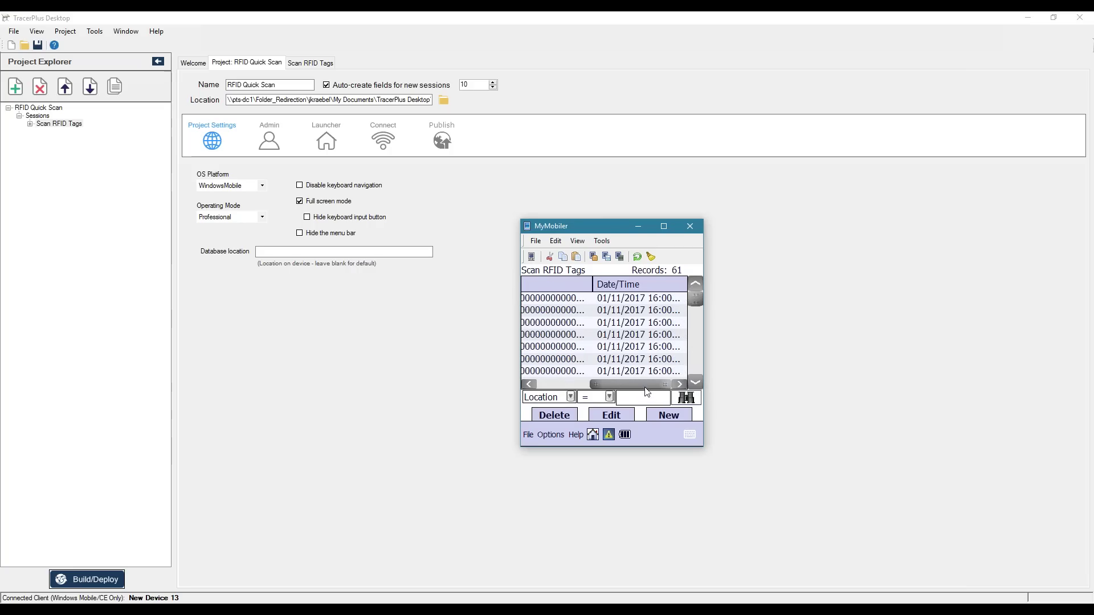
left_click_drag(593, 287, 596, 288)
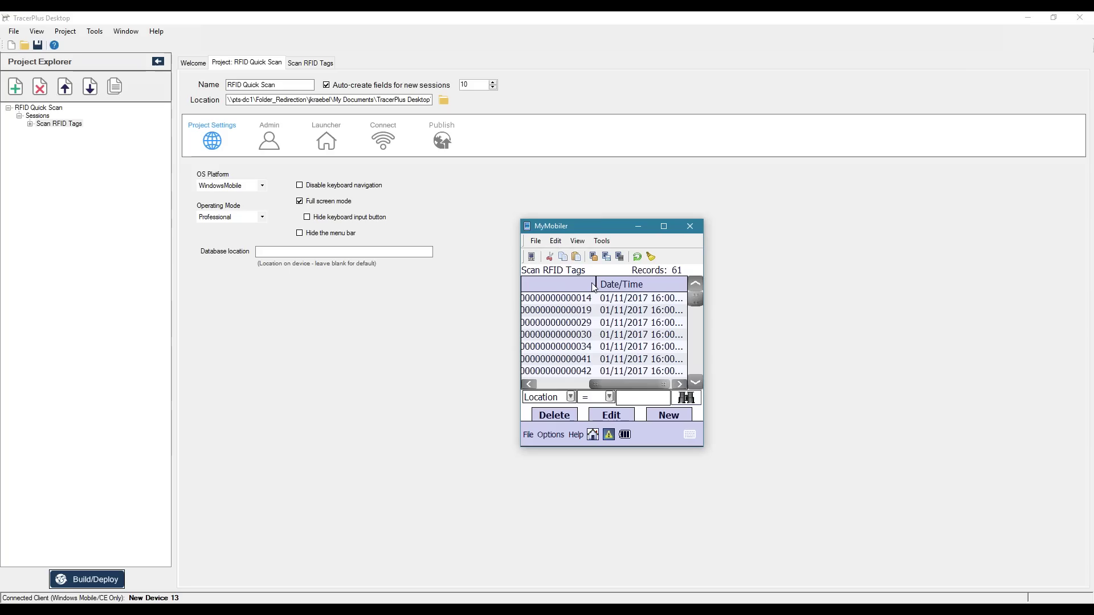
left_click(696, 357)
left_click(696, 358)
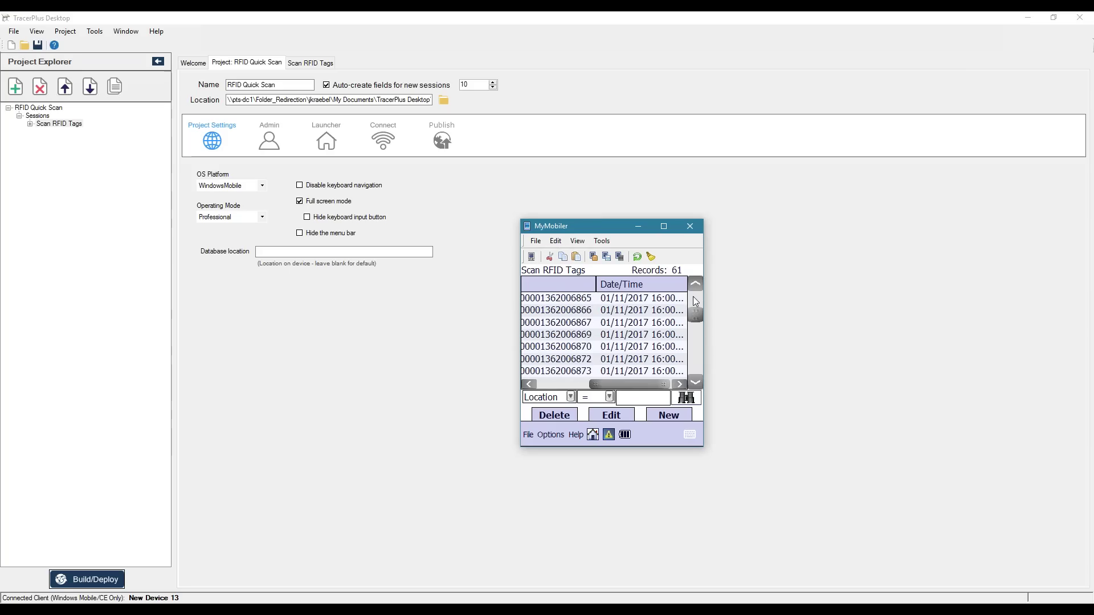
left_click(696, 302)
left_click(696, 296)
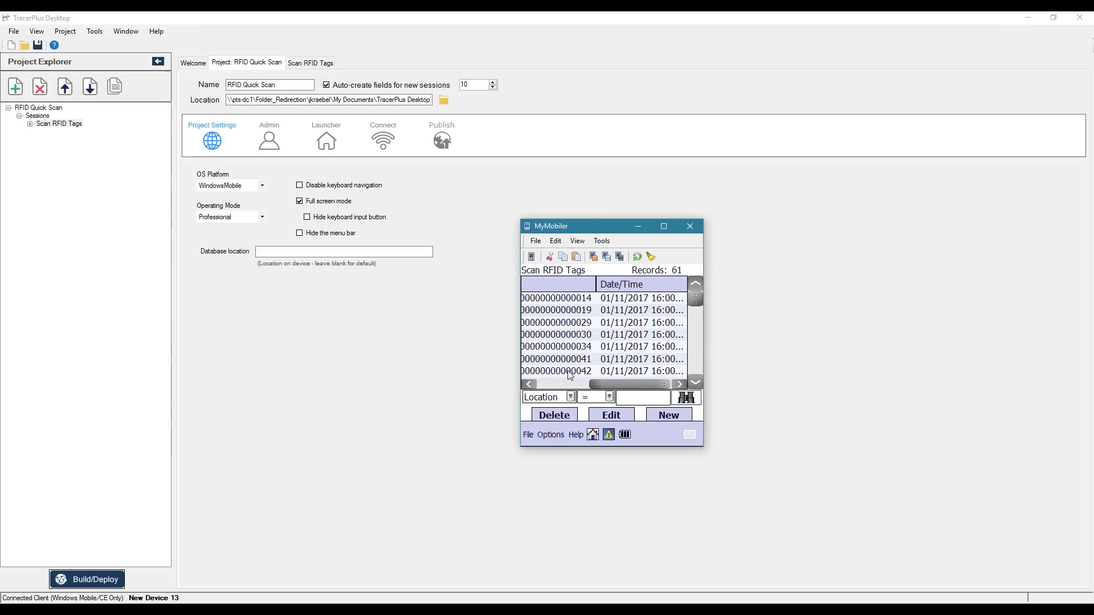
left_click(552, 385)
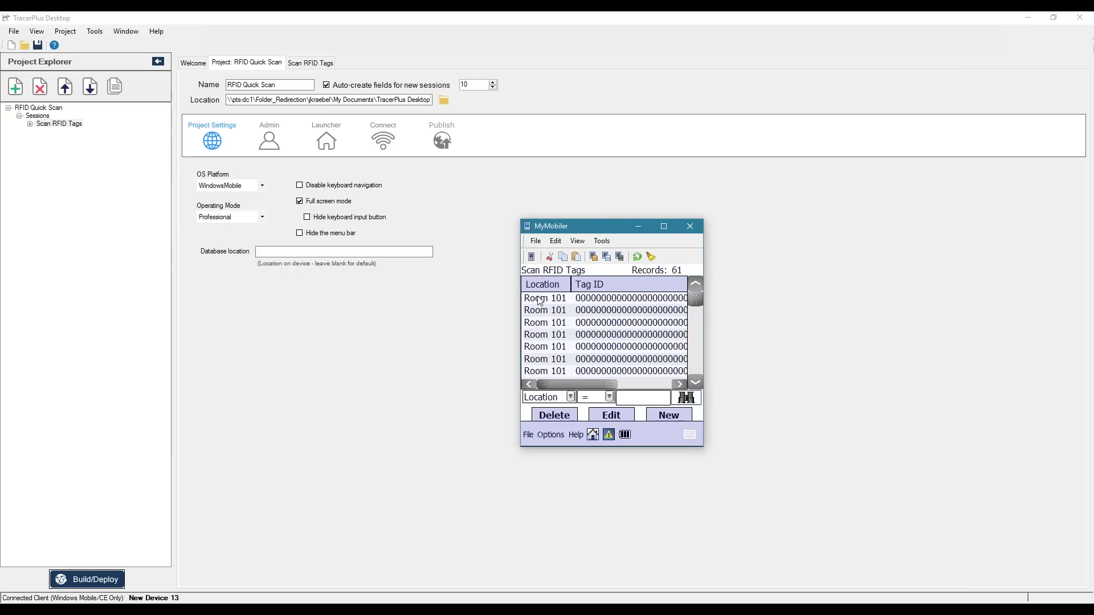
Minimize the device mirror and open the data capture settings of the Scan RFID Tags session.
left_click(439, 414)
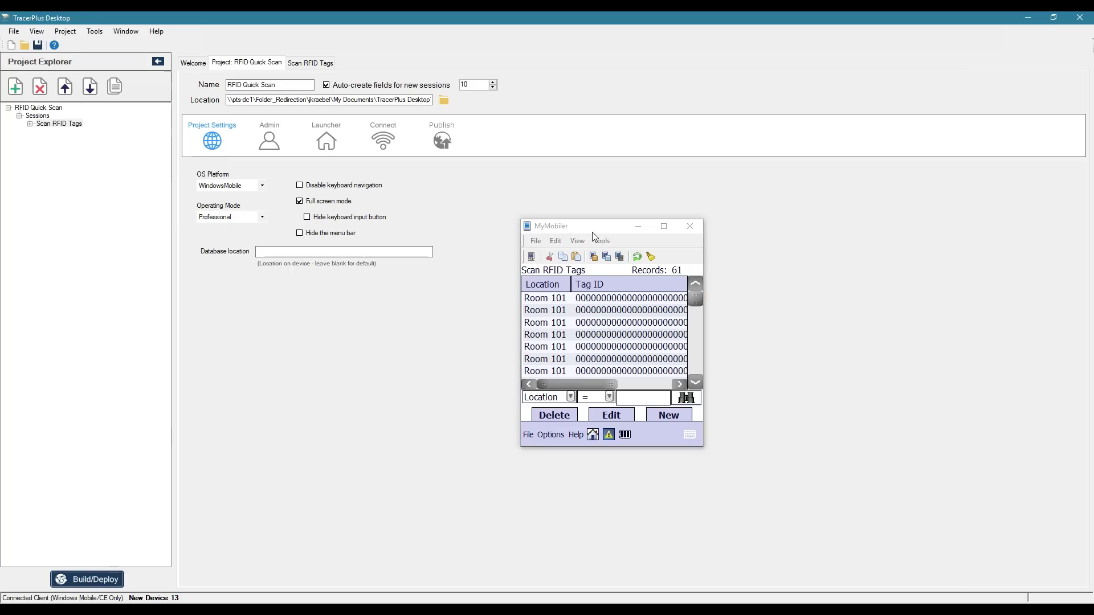
left_click(638, 230)
left_click(638, 230)
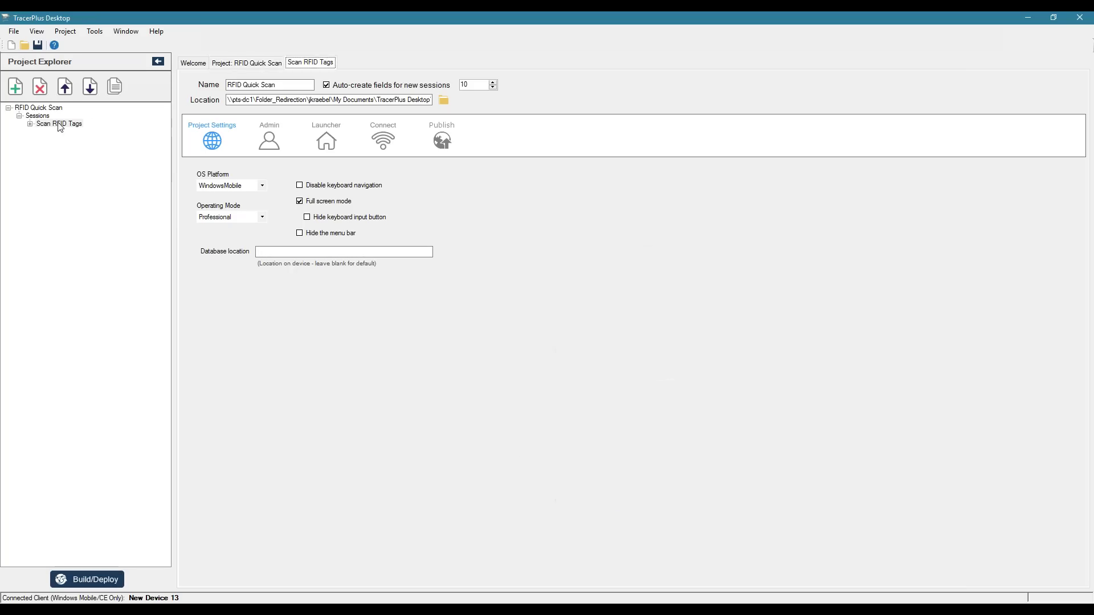
double_click(62, 124)
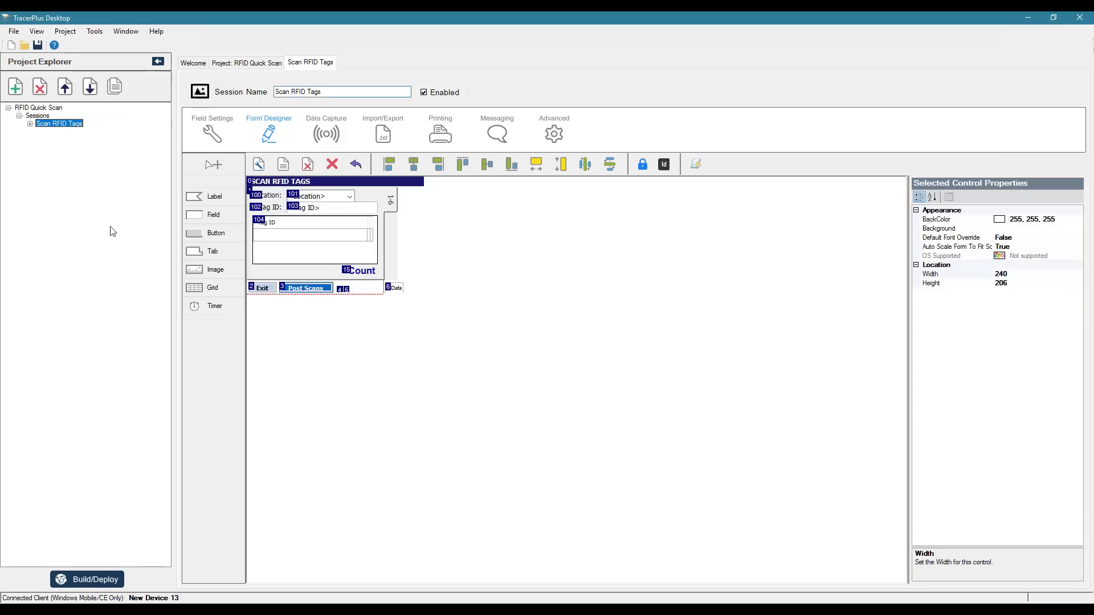
left_click(326, 132)
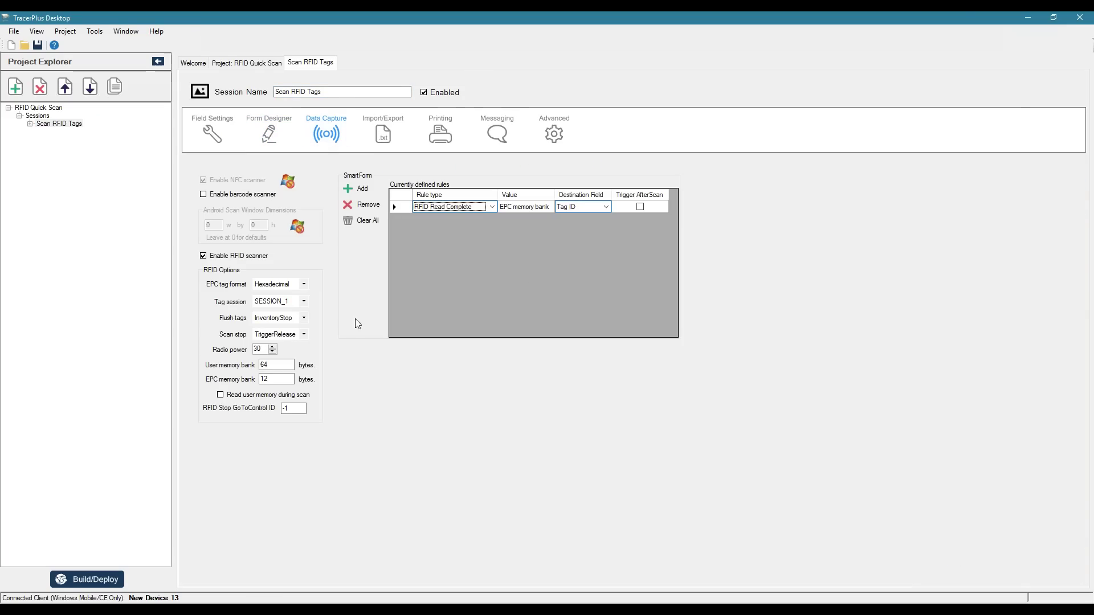
Add a second SmartForm rule of type RFID Read Complete with User memory bank as its value.
left_click(358, 189)
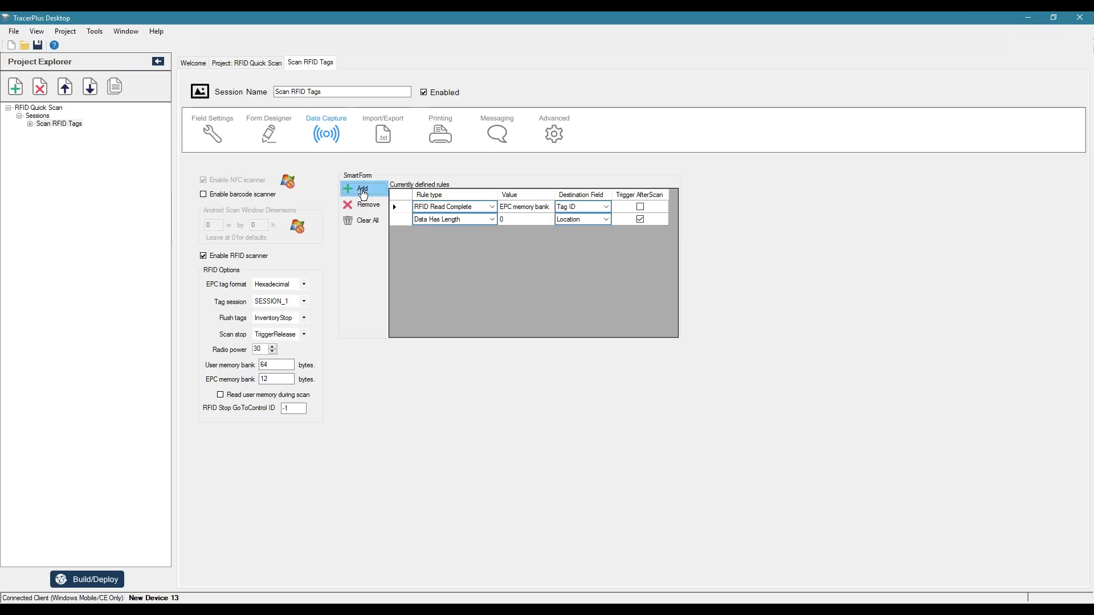
left_click(490, 220)
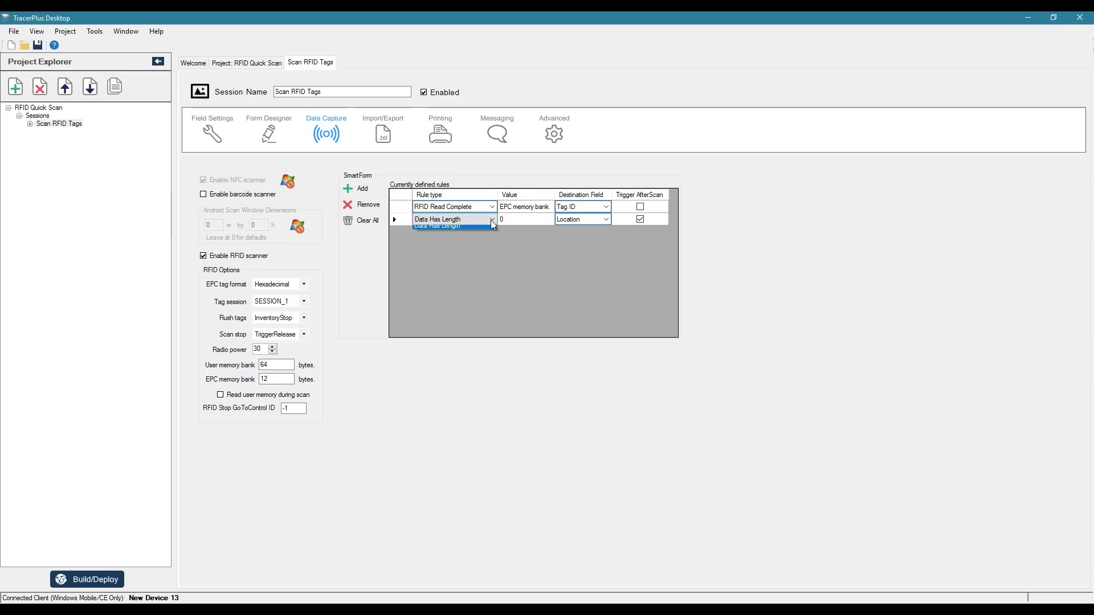
left_click(490, 220)
left_click(444, 244)
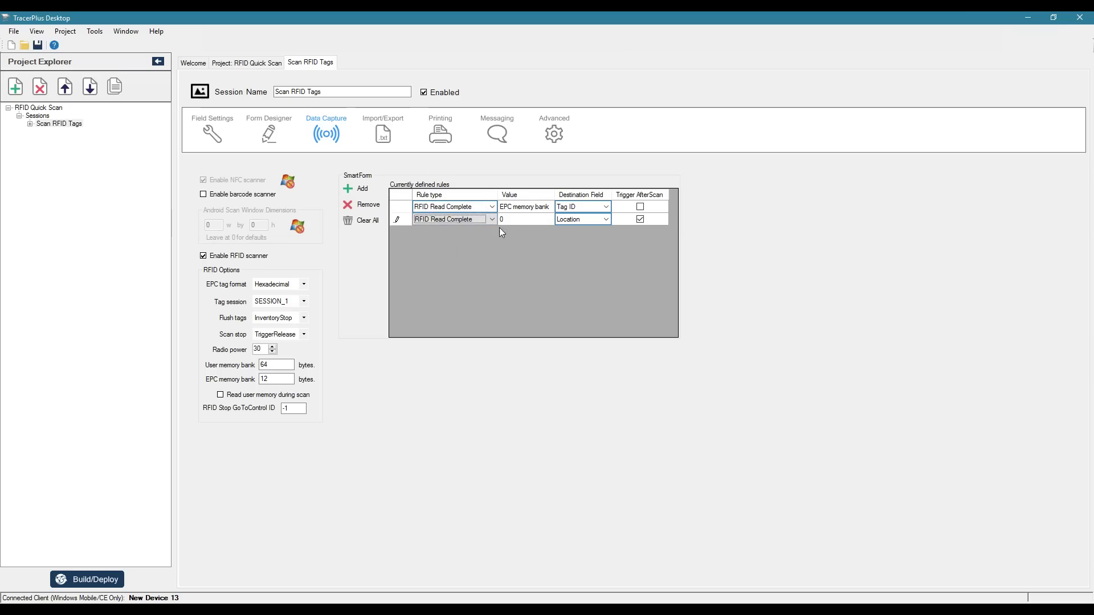
left_click(513, 223)
left_click(536, 219)
left_click(546, 220)
left_click(524, 237)
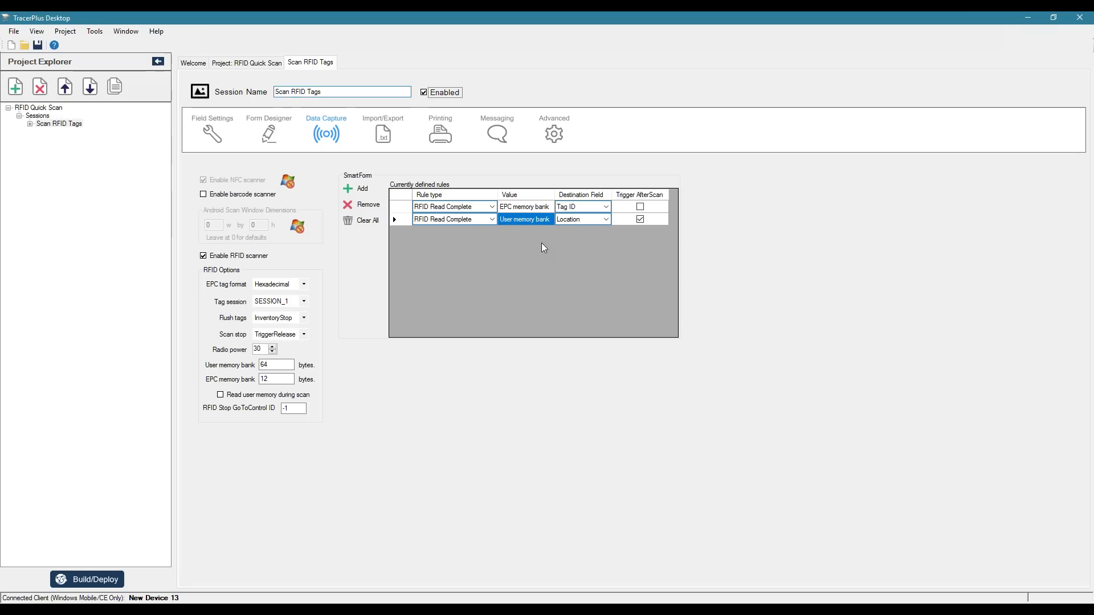
Add a fourth field named User to the Scan RFID Tags session.
left_click(217, 140)
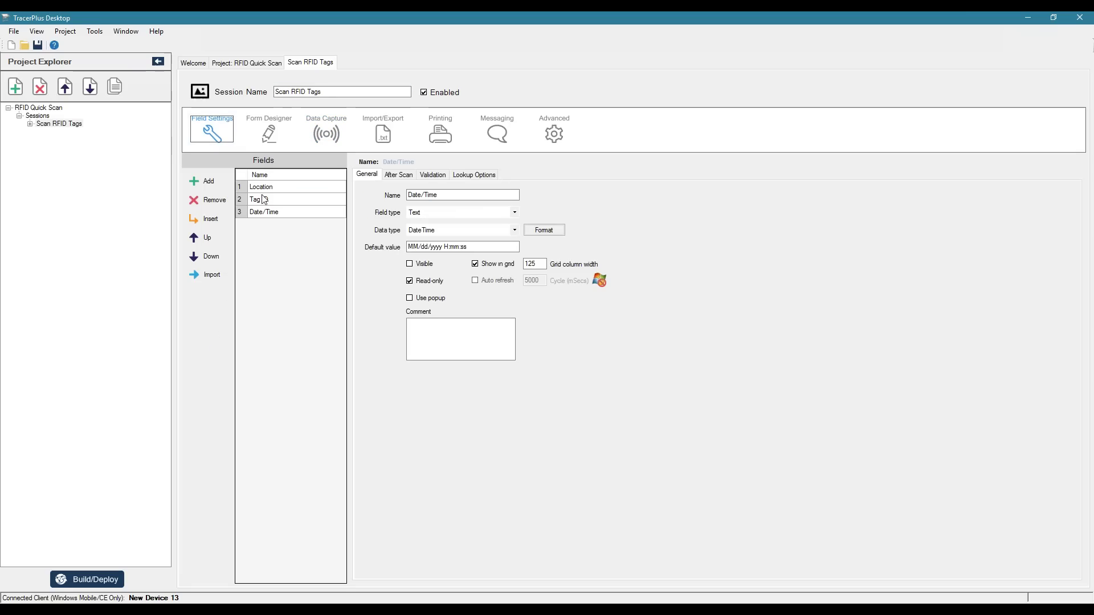
left_click(210, 182)
left_click(271, 226)
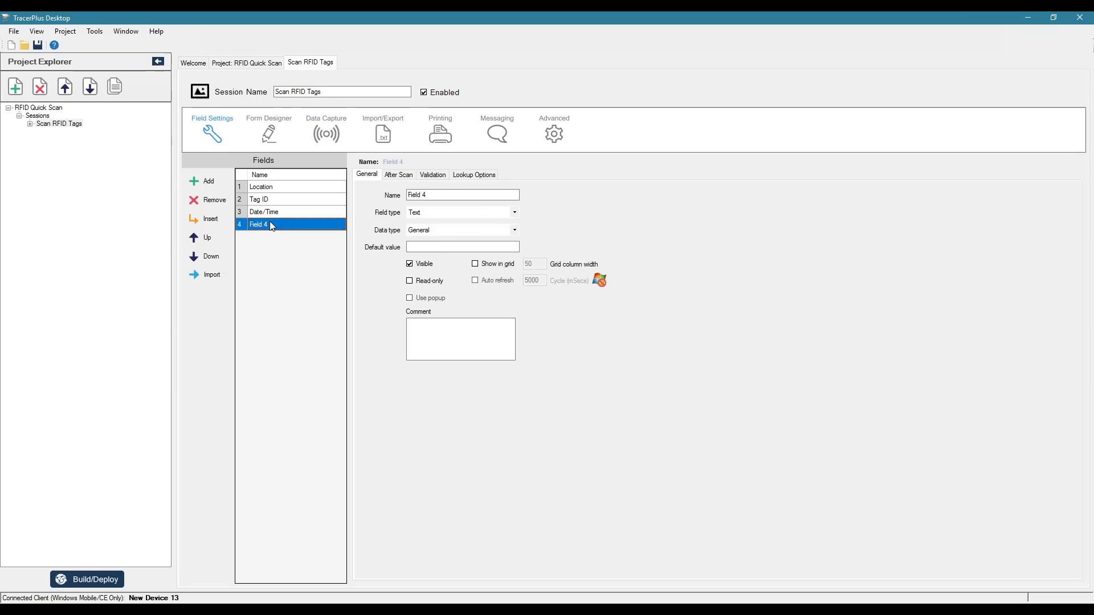
left_click(271, 225)
type("User")
key("Return")
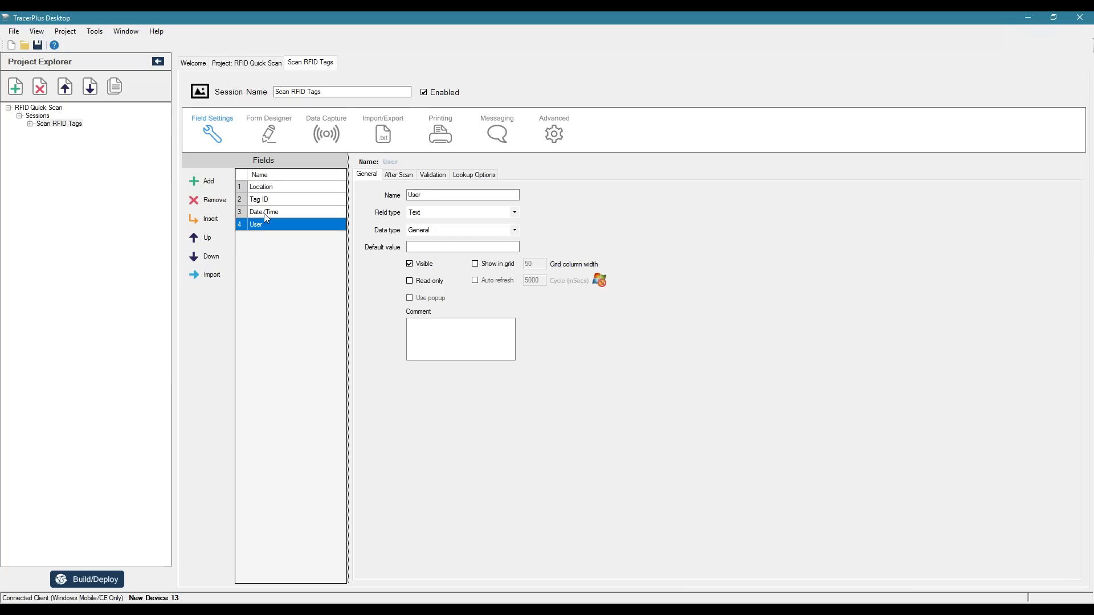
Set the User memory bank rule's destination to User with Trigger AfterScan off, and enable Read user memory during scan.
left_click(326, 133)
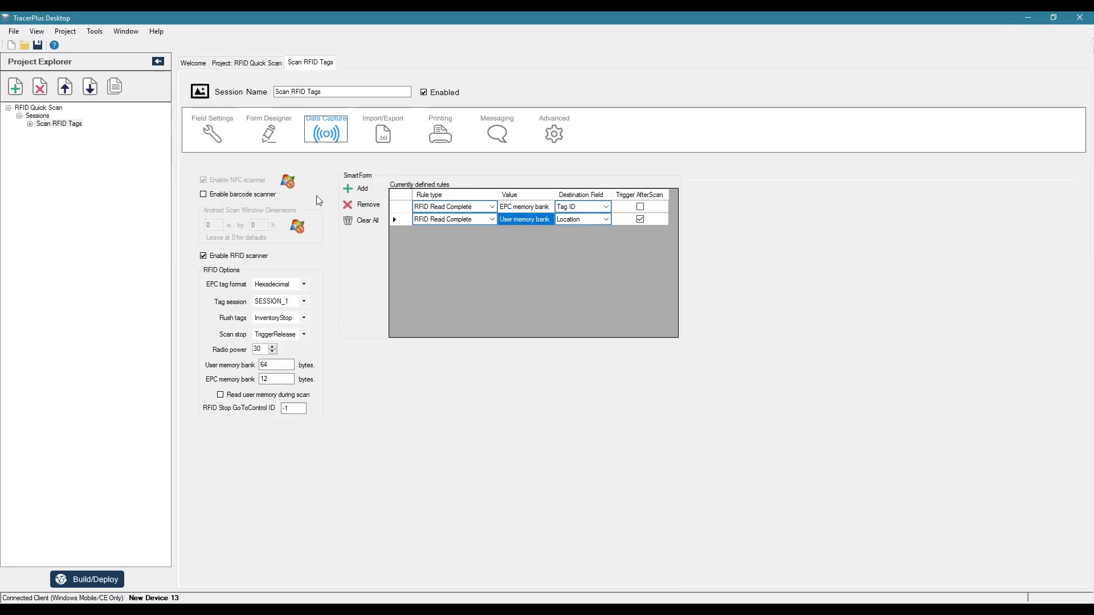
left_click(603, 220)
left_click(606, 221)
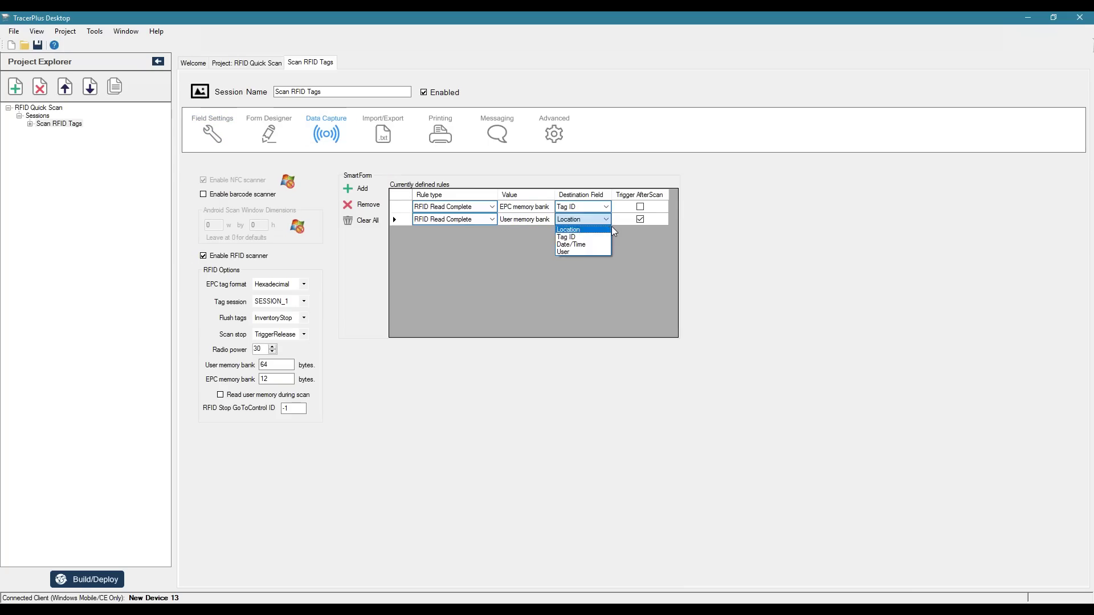
left_click(576, 251)
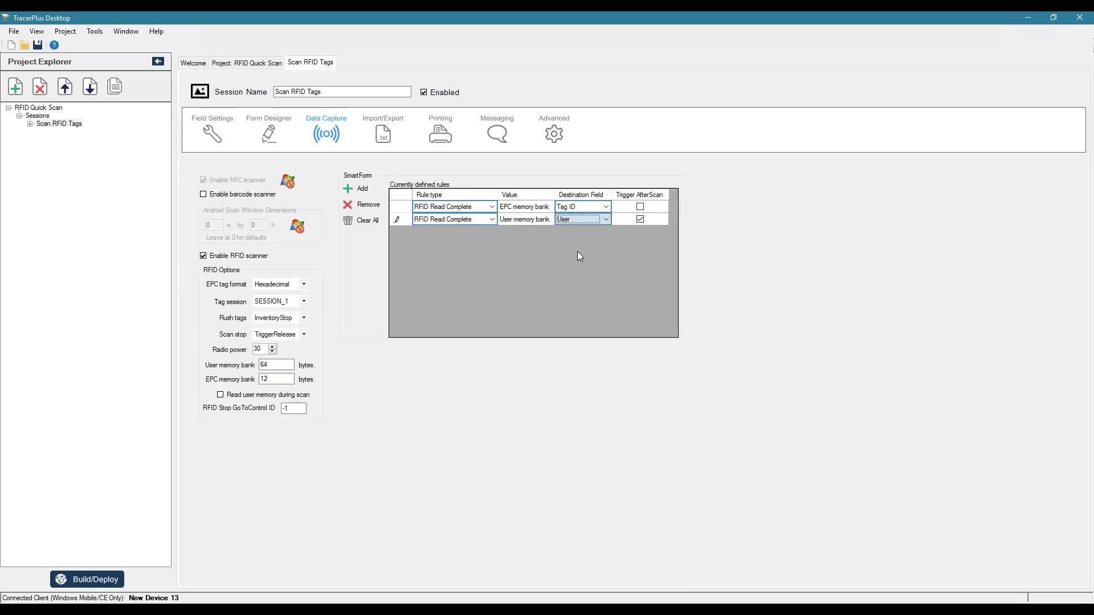
left_click(638, 220)
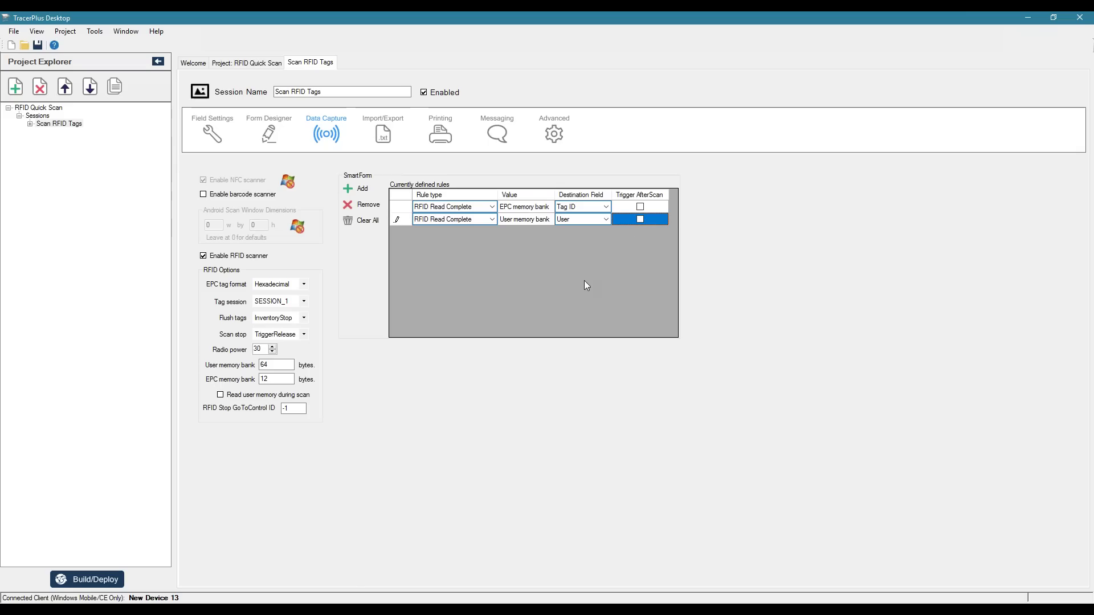
left_click(221, 395)
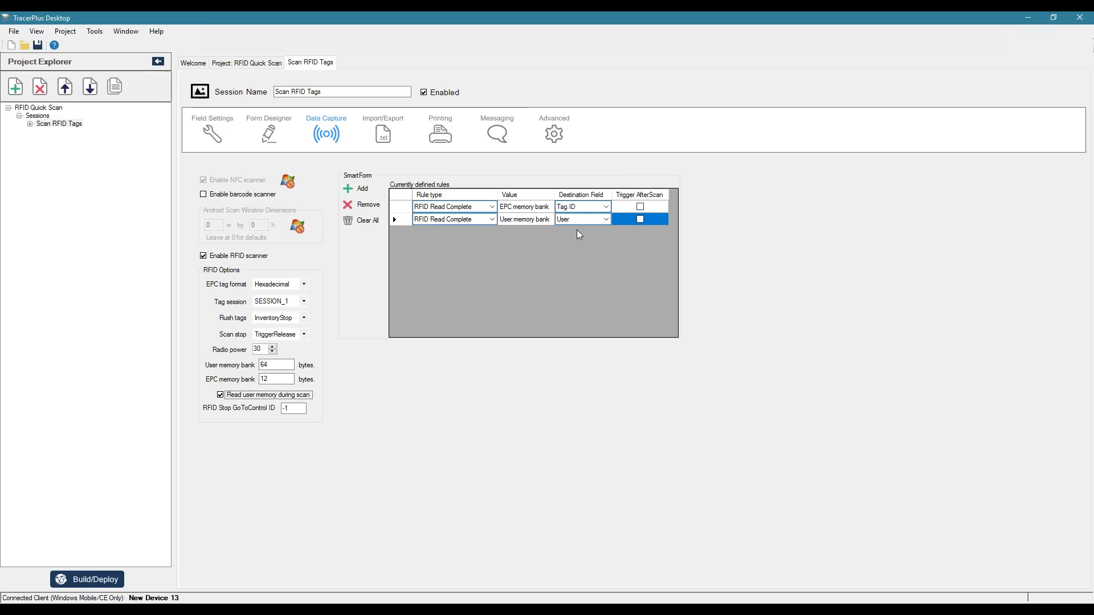
Place a field control sourced from User below the form's Tag ID grid and widen it to 121.
left_click(249, 144)
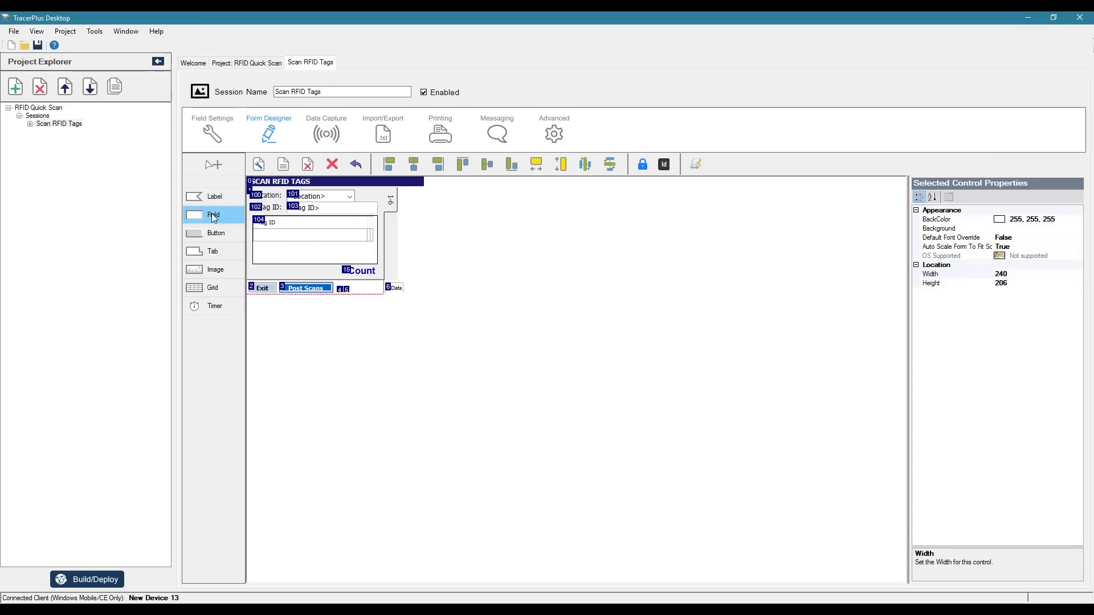
left_click_drag(213, 218, 268, 269)
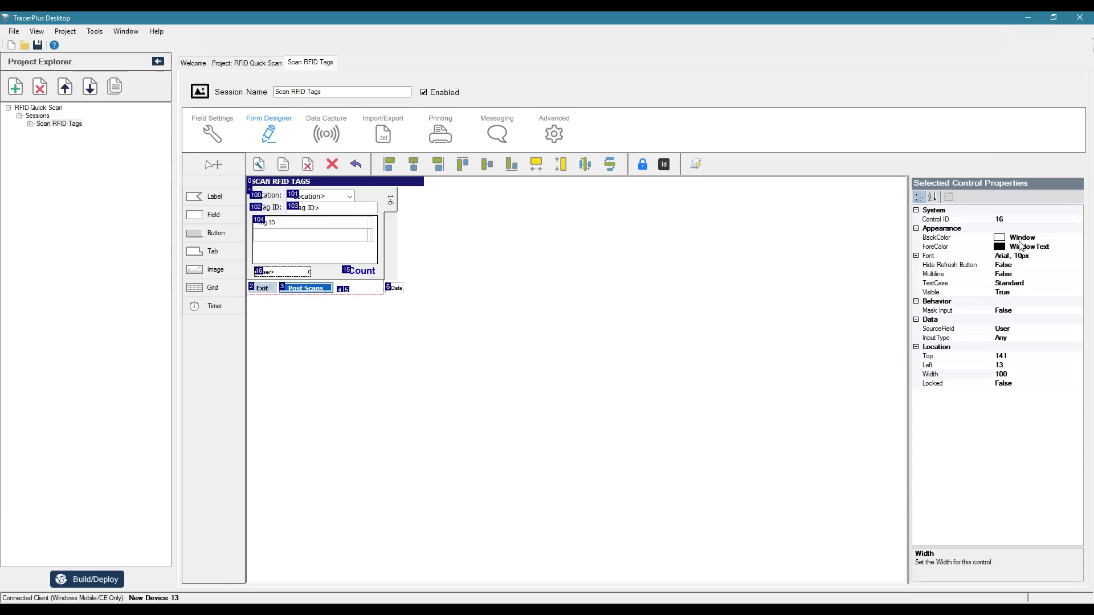
left_click(1063, 330)
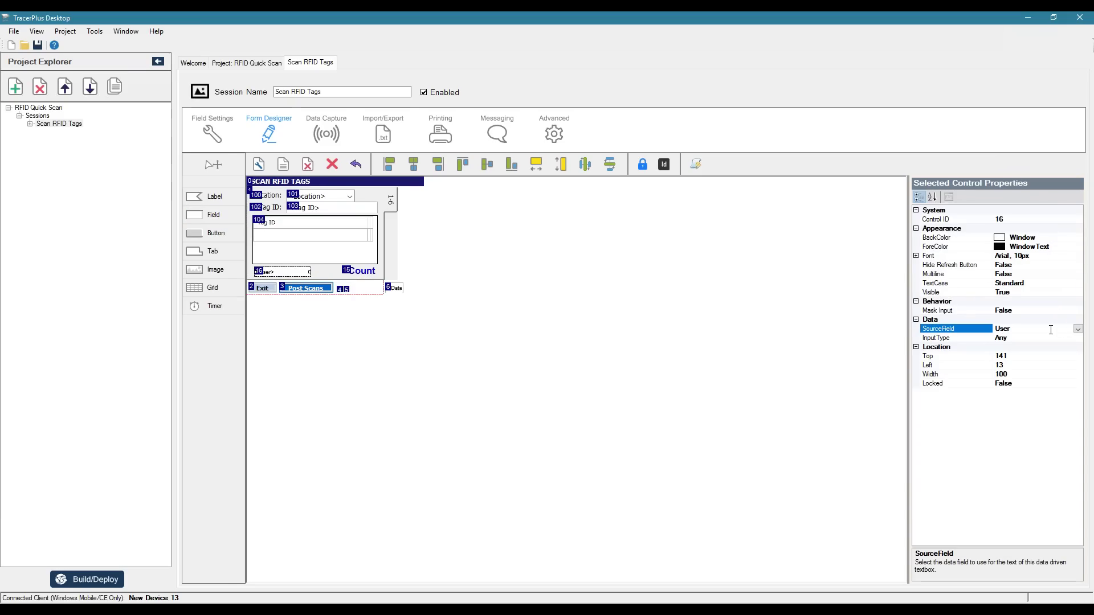
left_click_drag(311, 273, 323, 273)
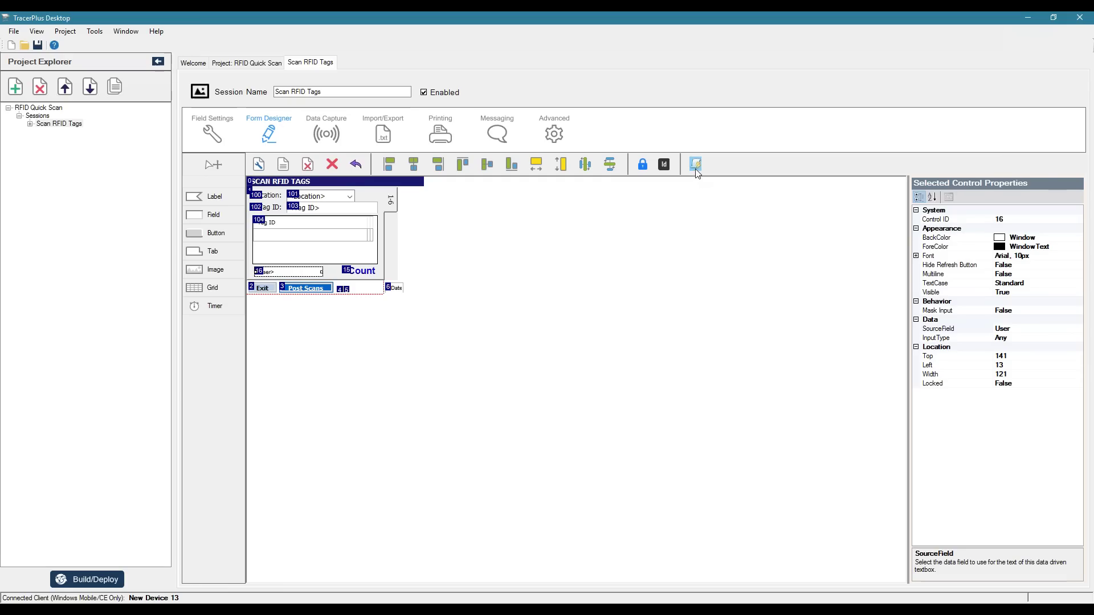
Add a column captioned User with a width of 100 to the form's Tag ID grid.
left_click(301, 223)
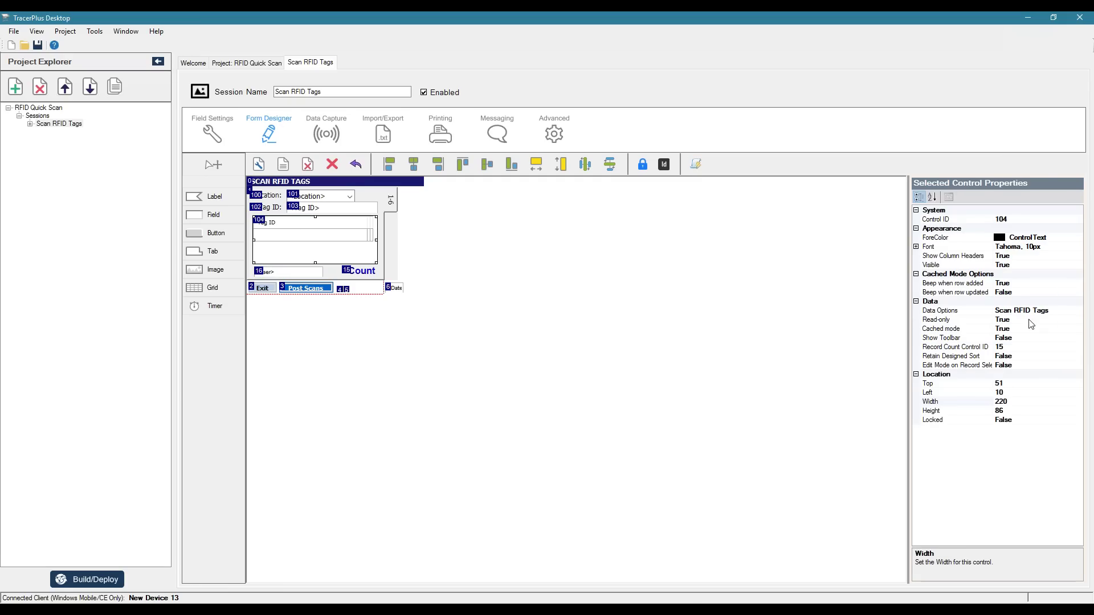
left_click(1080, 312)
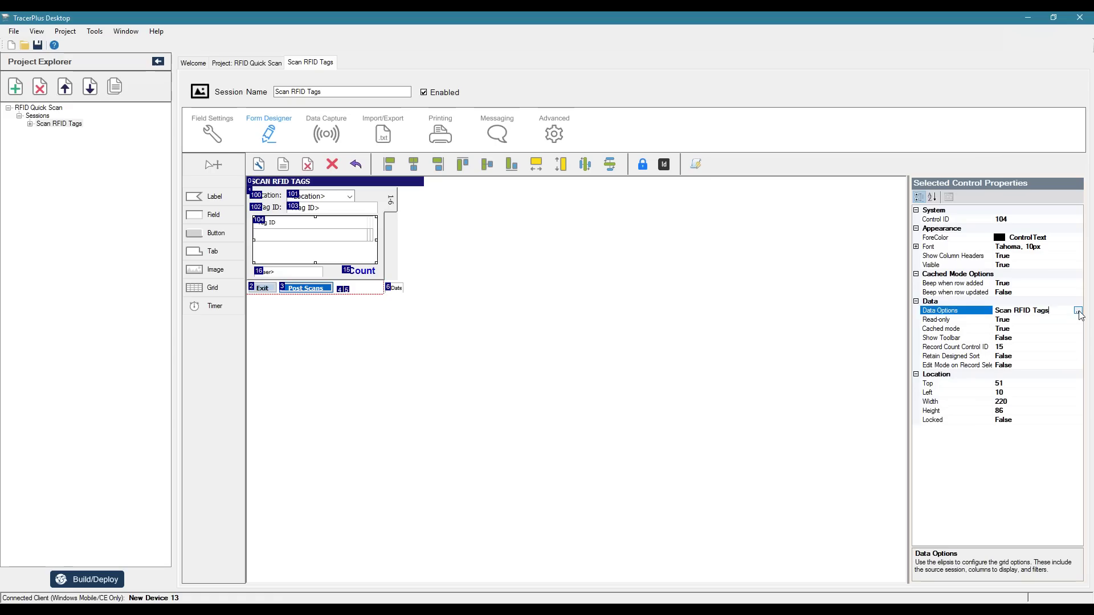
left_click(1079, 312)
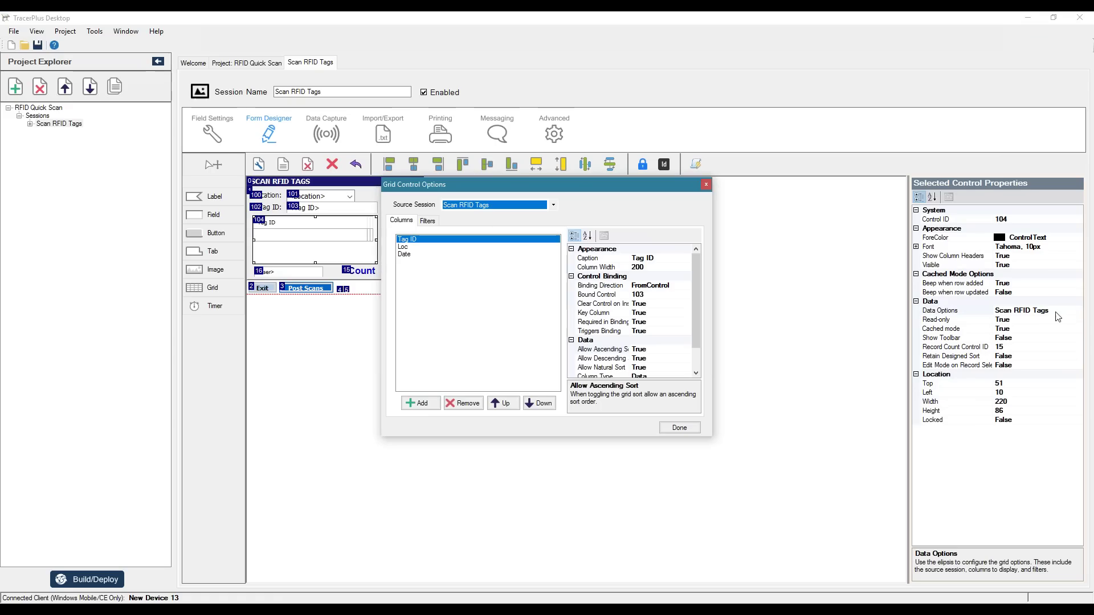
left_click(420, 404)
left_click(572, 260)
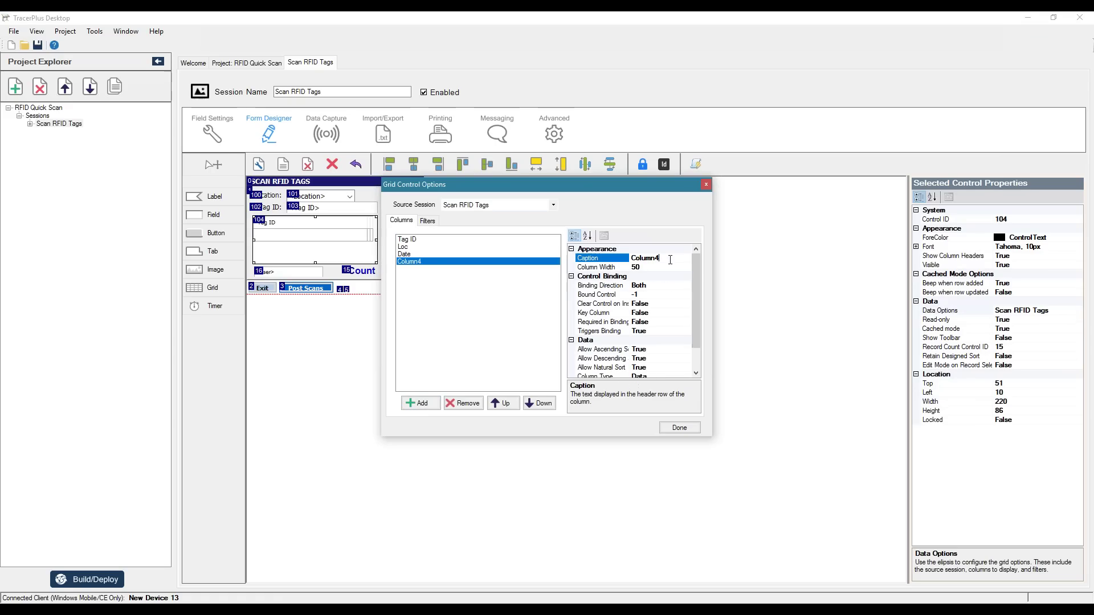
type("User")
key("Return")
key("Down")
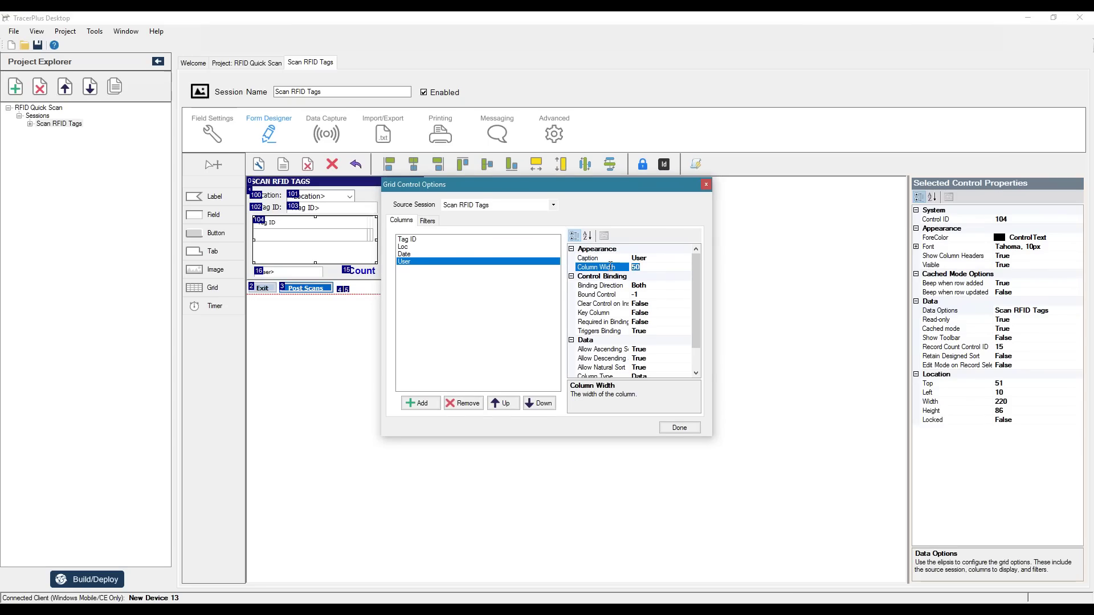
type("0")
key("Return")
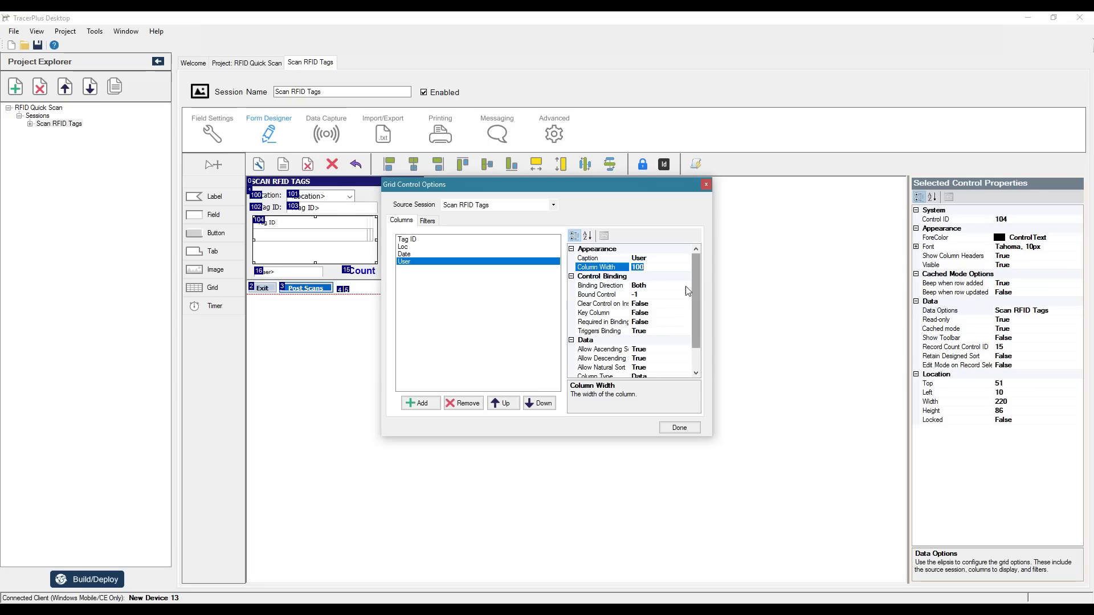
Bind the User column FromControl to control 16, with Clear Control on Insert/Update and Required in Binding True and Triggers Binding False.
left_click(655, 286)
left_click(685, 285)
left_click(651, 313)
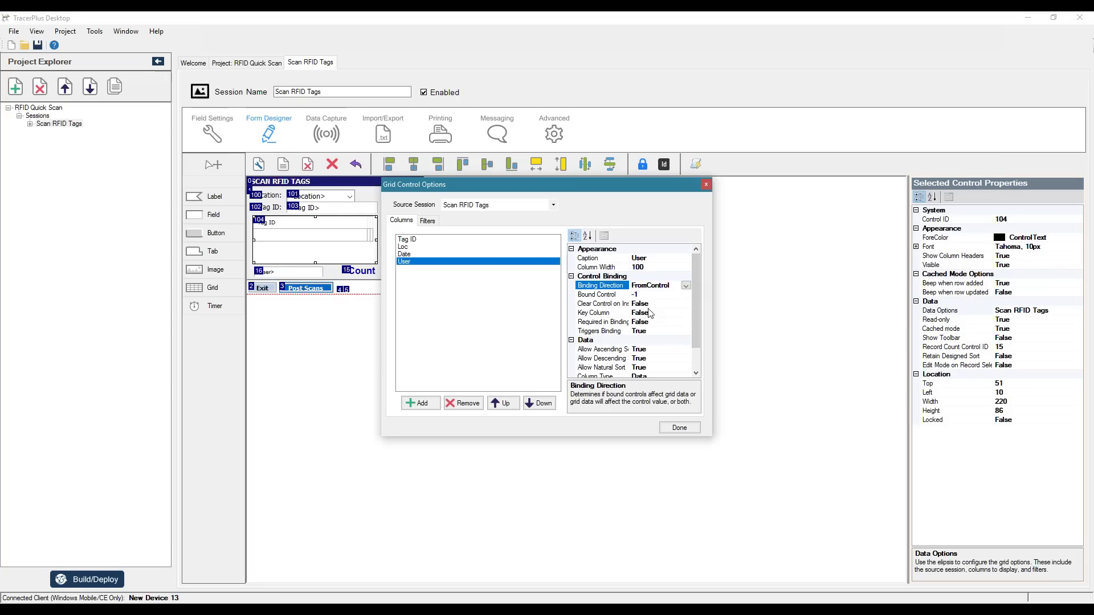
left_click(645, 296)
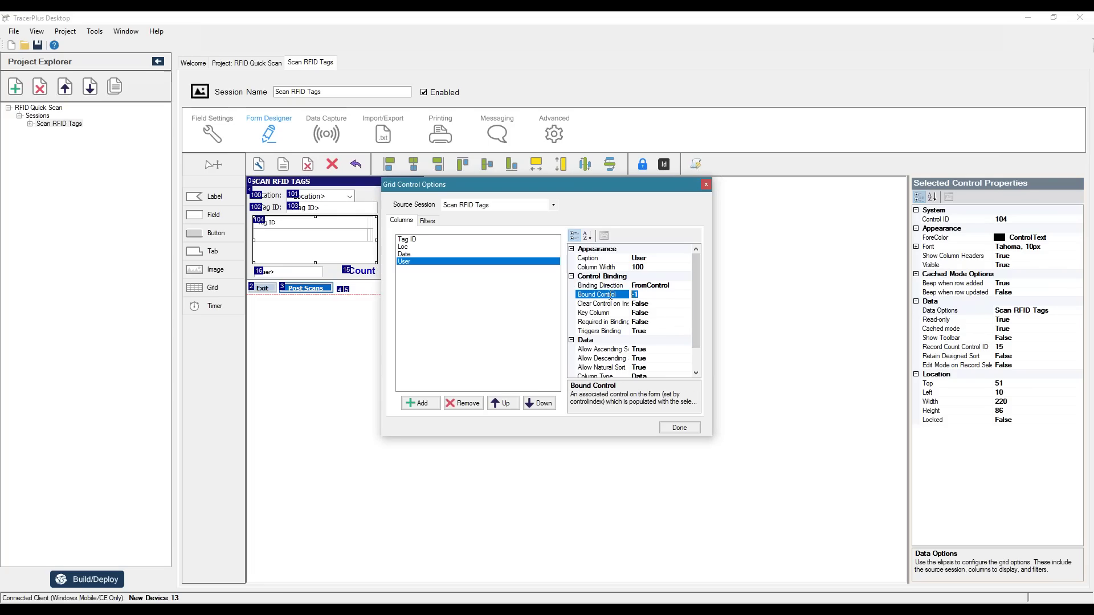
type("1")
key("Return")
left_click(657, 306)
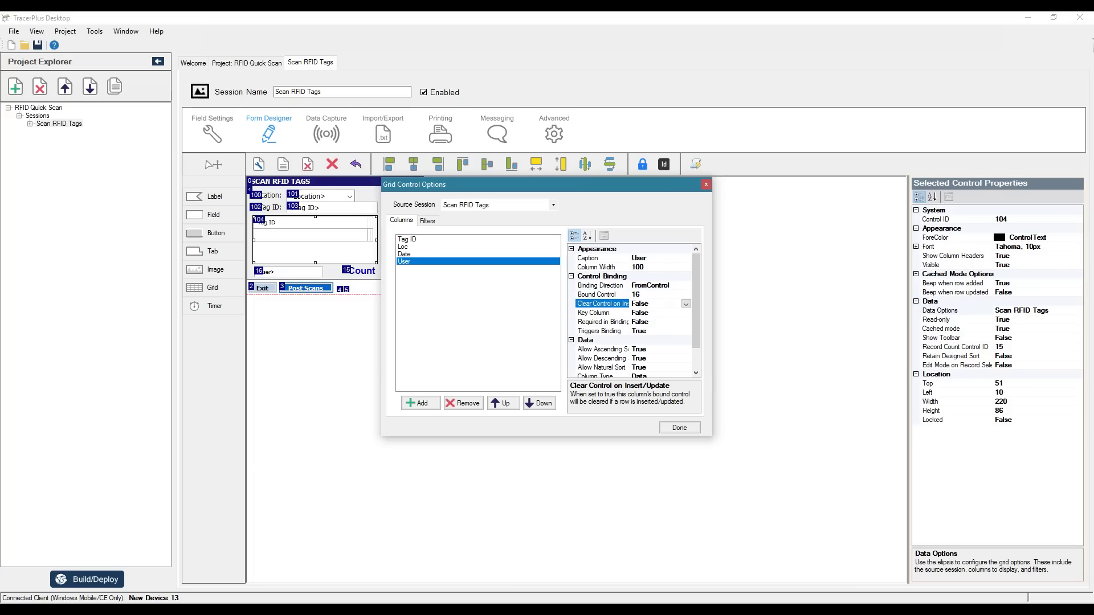
double_click(658, 322)
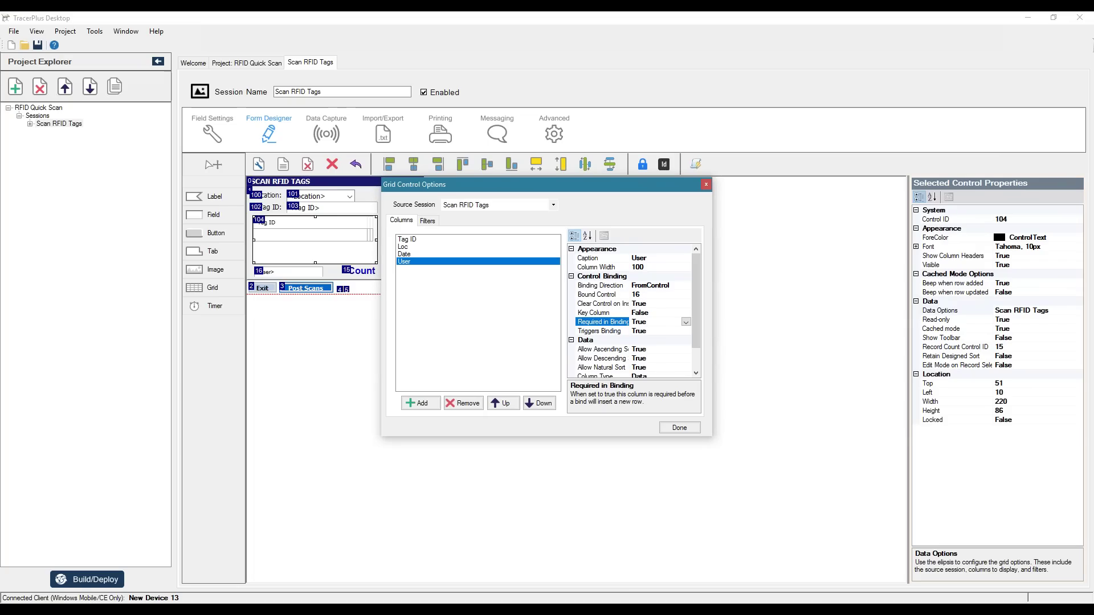
double_click(658, 333)
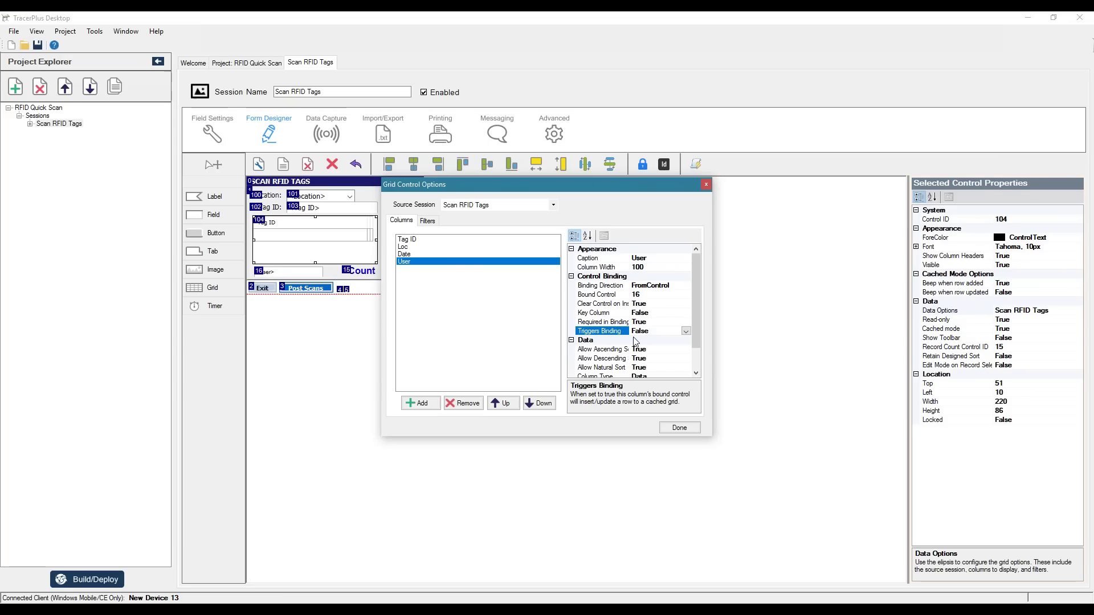
Set the User column's source field to User, move the column directly after Tag ID, and accept the grid options.
scroll(627, 342, "down", 1)
left_click(670, 368)
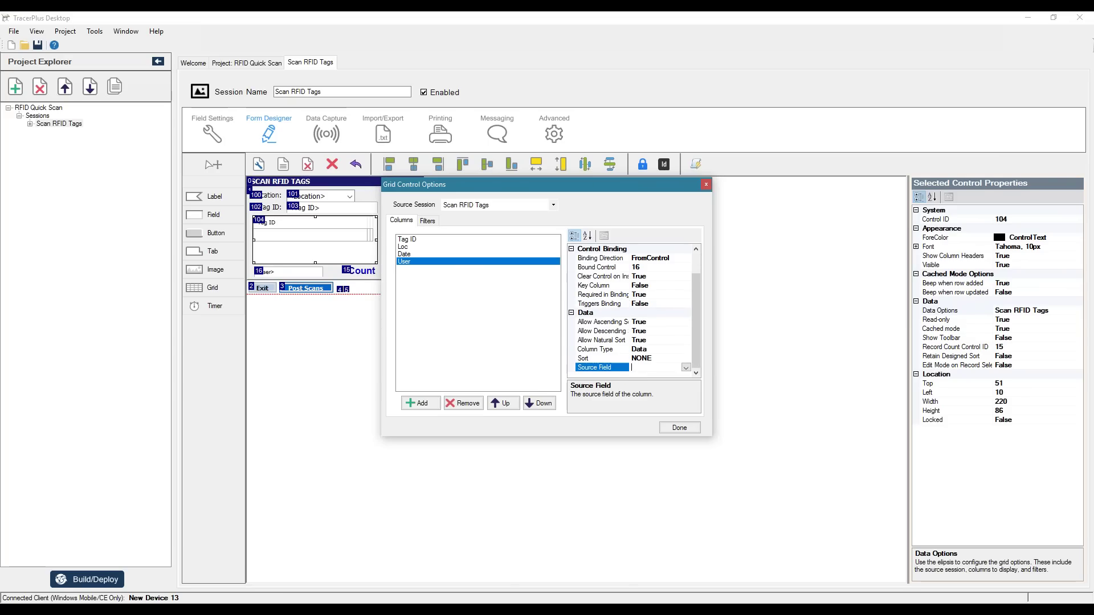
left_click(686, 367)
left_click(642, 403)
left_click(504, 405)
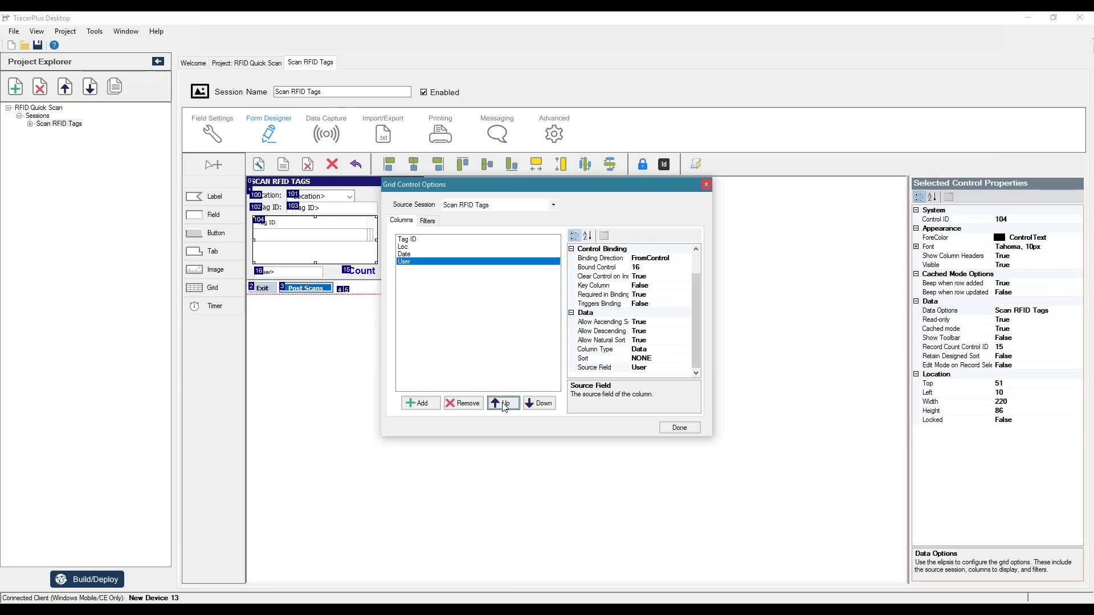
left_click(504, 404)
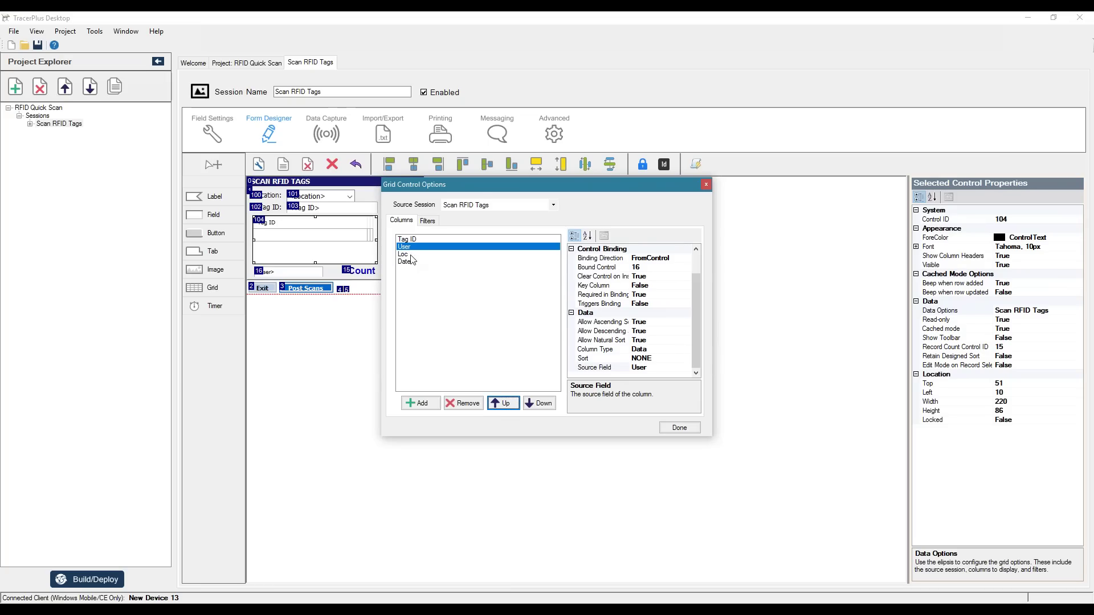
left_click(677, 428)
Build and deploy the project to the connected Windows Mobile device.
left_click(86, 580)
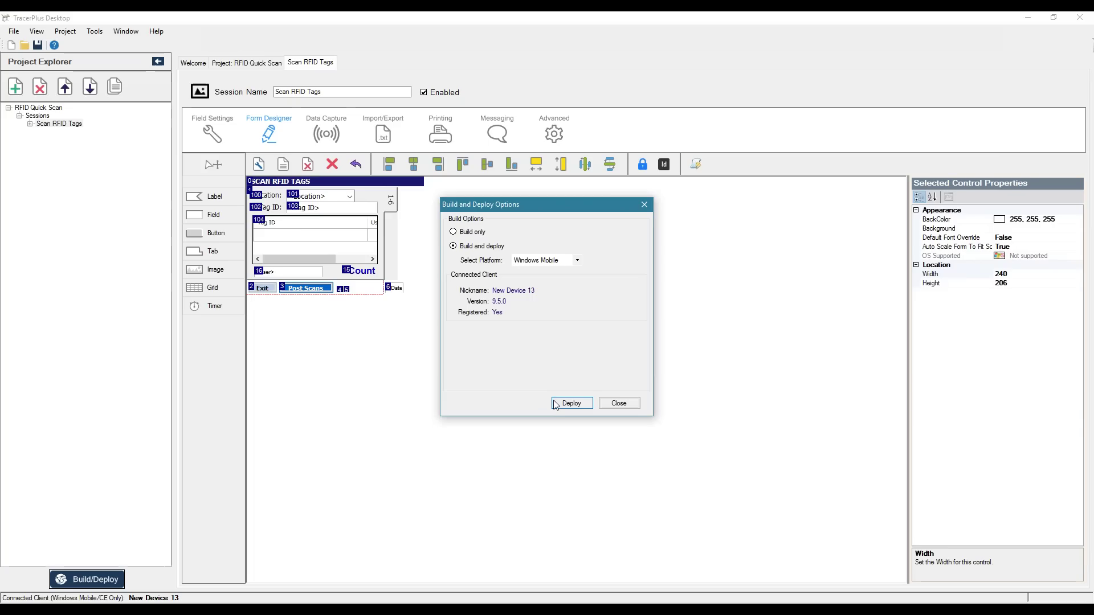
left_click(555, 405)
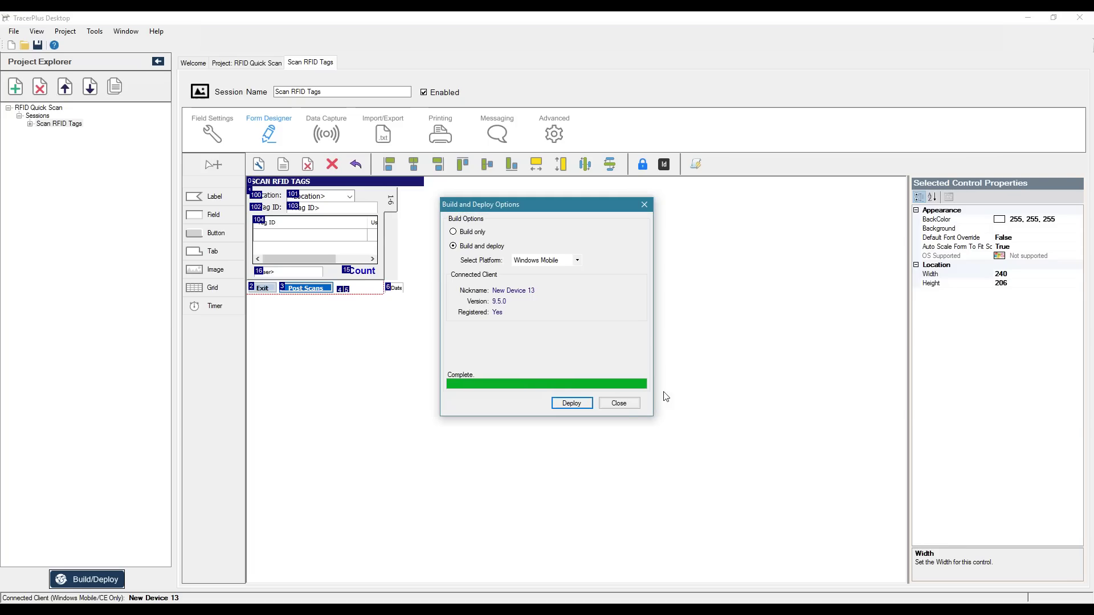
left_click(626, 403)
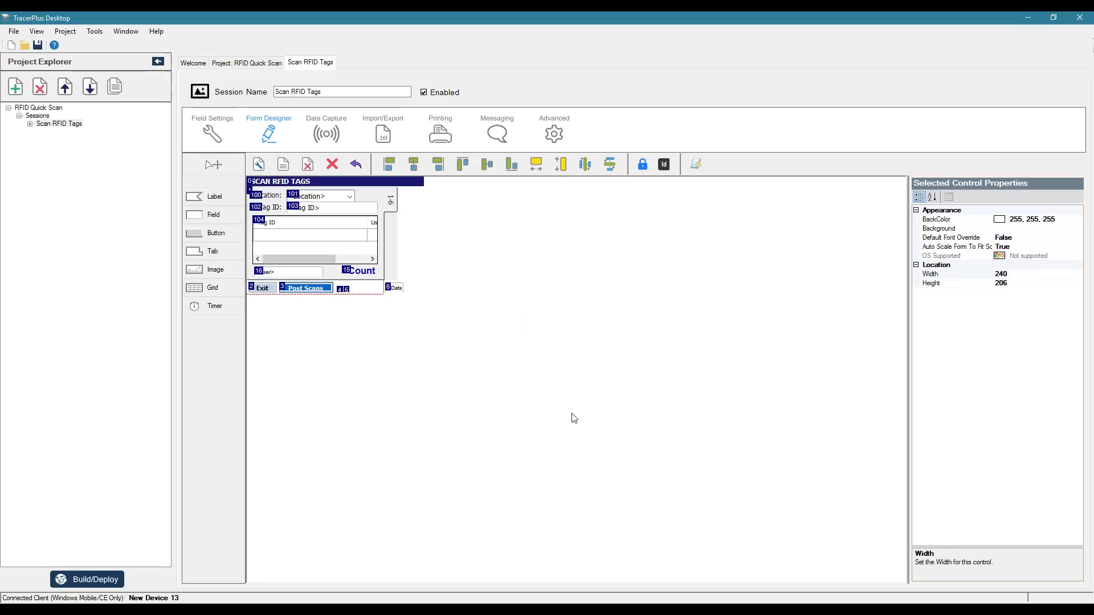
Switch to MyMobiler, start the Scan RFID Tags session on the device, and set the location to Room 101.
left_click(641, 608)
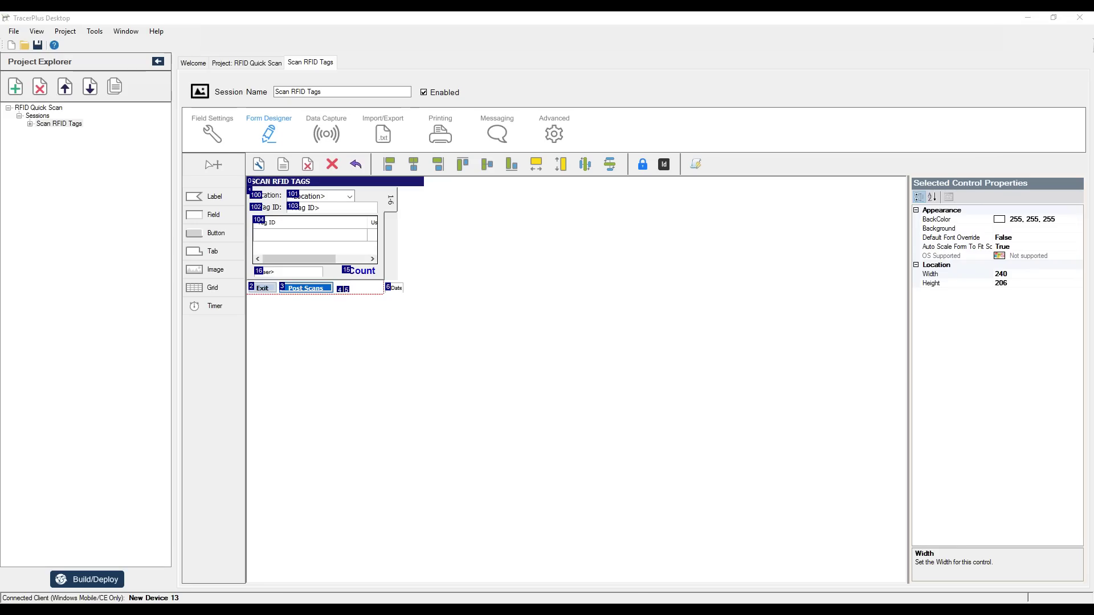
left_click(555, 340)
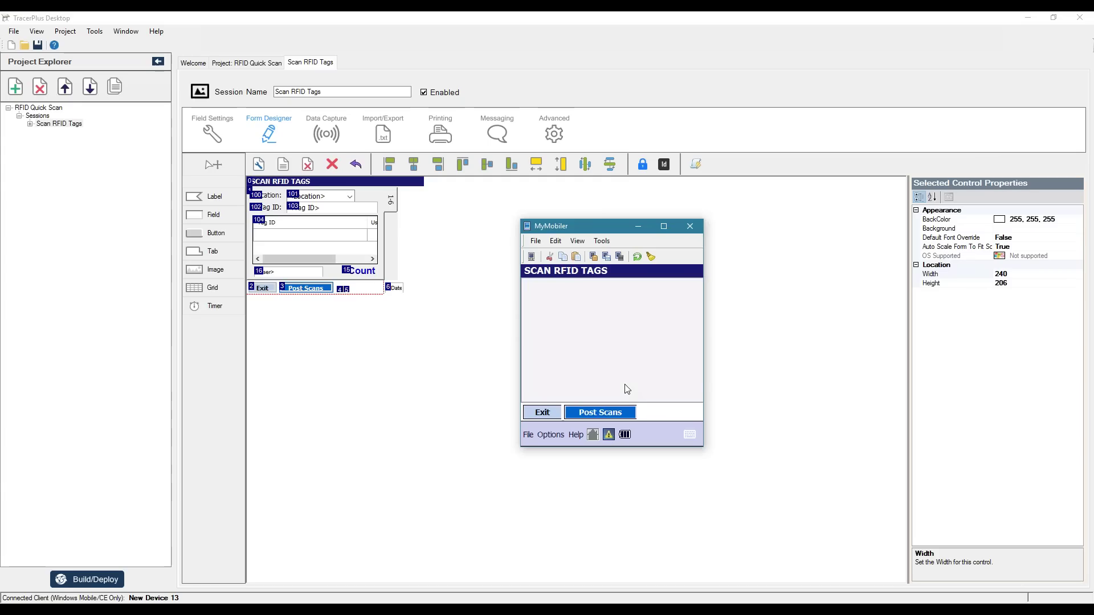
left_click(659, 289)
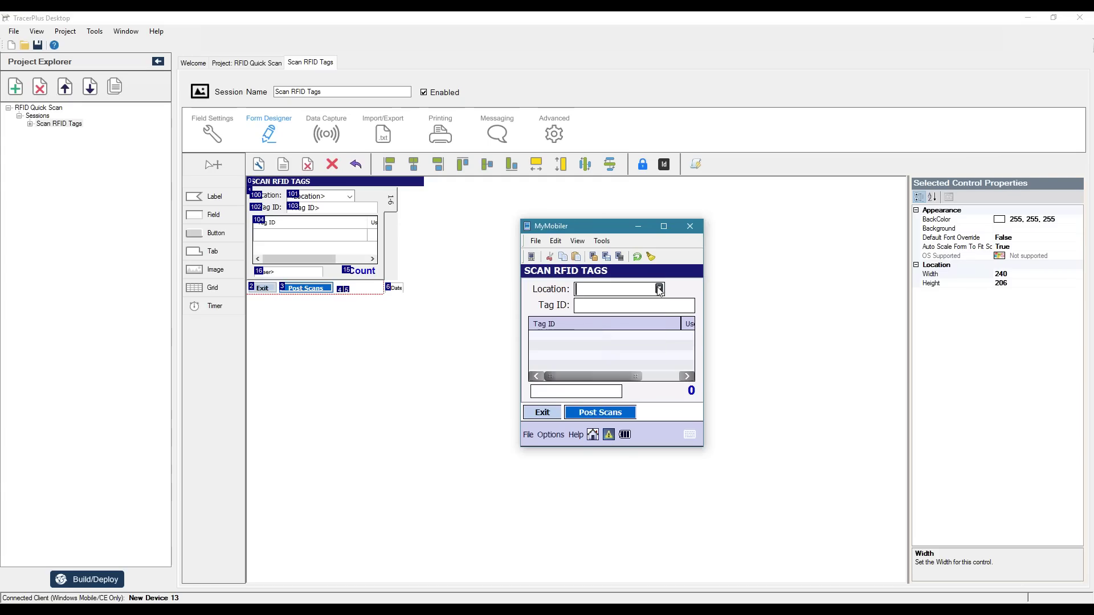
left_click(595, 305)
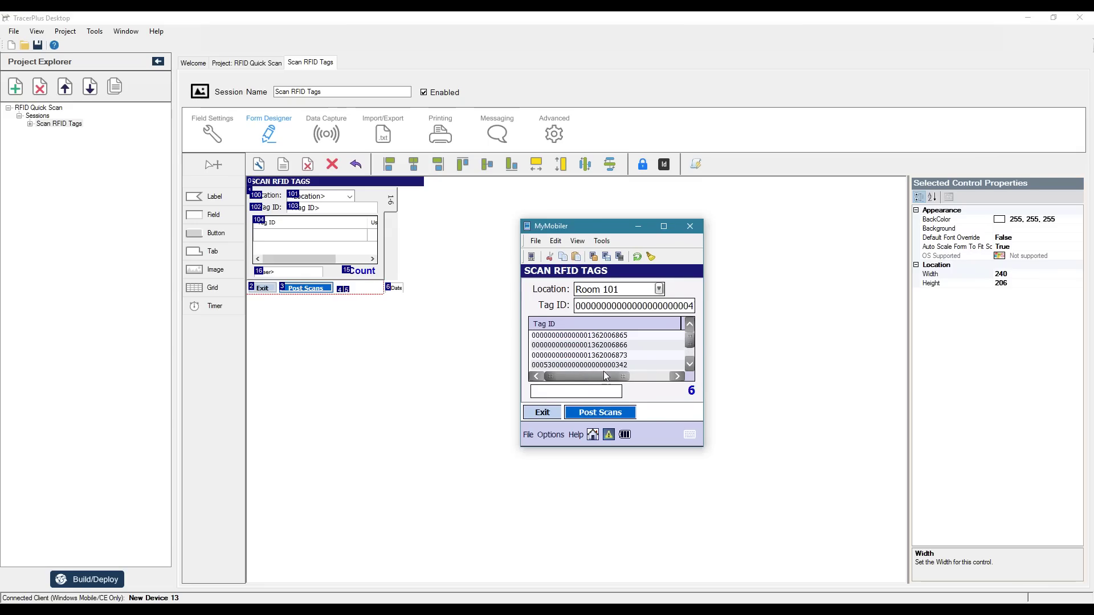
Check the User column for the scanned tags in the grid, and post the scans.
left_click_drag(612, 377, 667, 376)
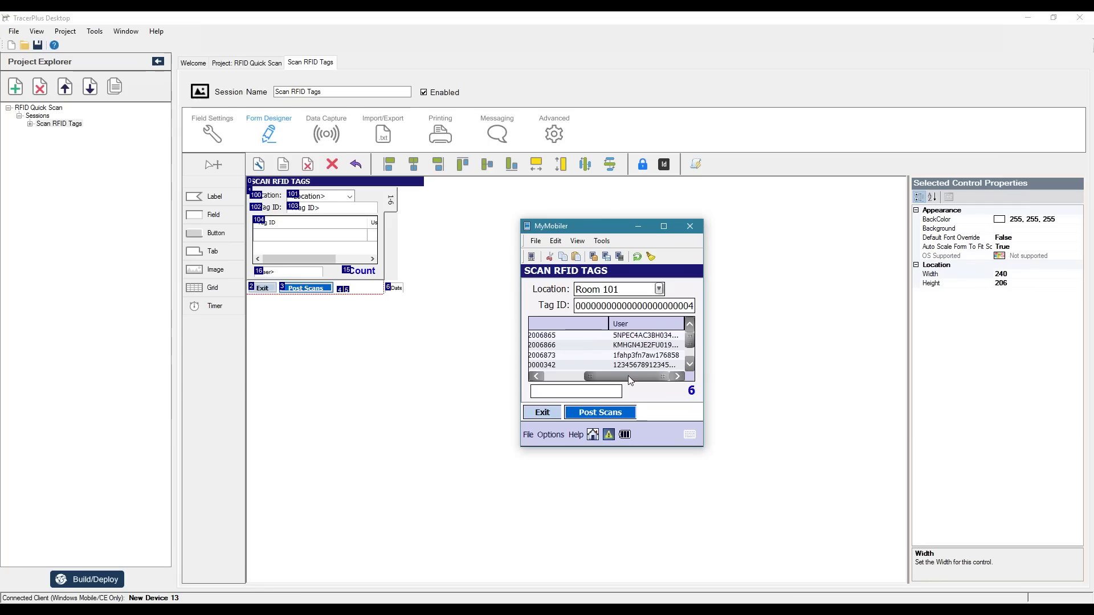
left_click_drag(628, 381, 536, 376)
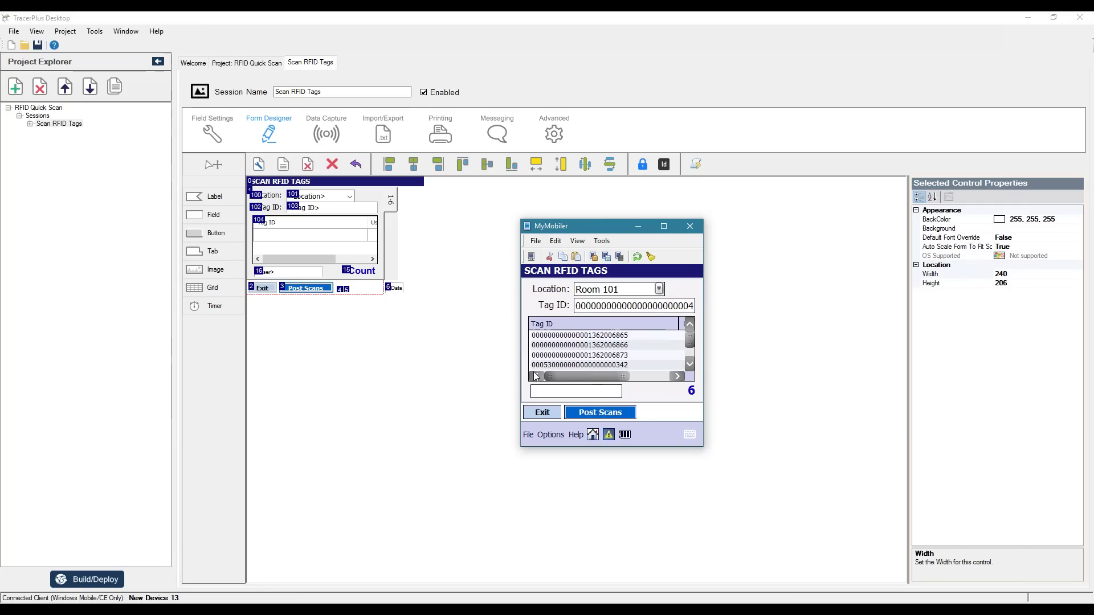
left_click(613, 419)
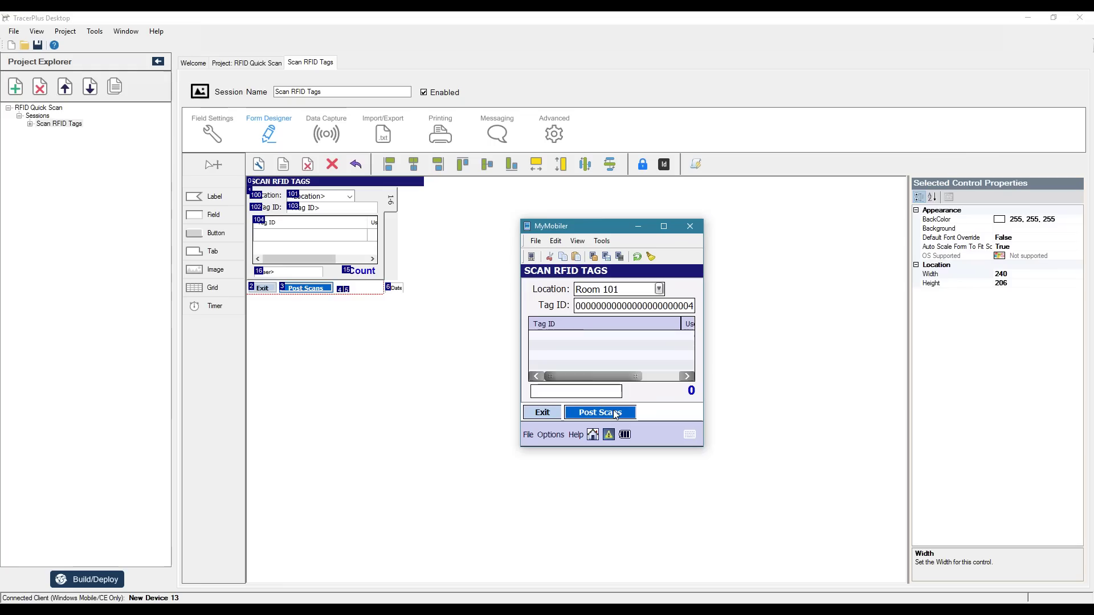
Open the stored Scan RFID Tags records on the device and inspect all columns of the last record.
left_click(592, 435)
left_click(605, 372)
left_click(595, 295)
left_click(557, 315)
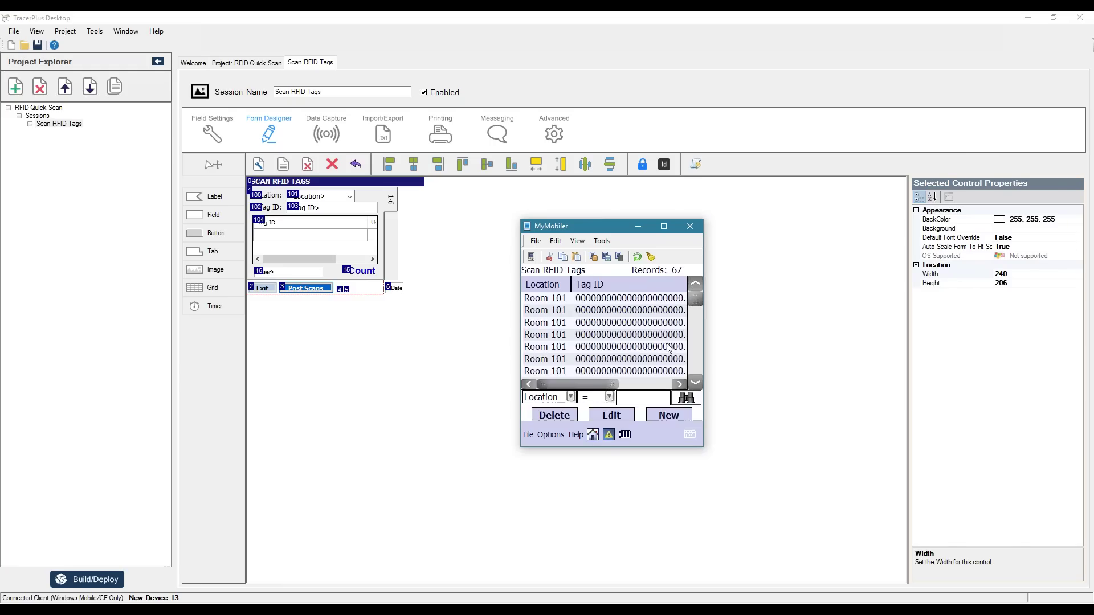
left_click_drag(695, 328, 696, 373)
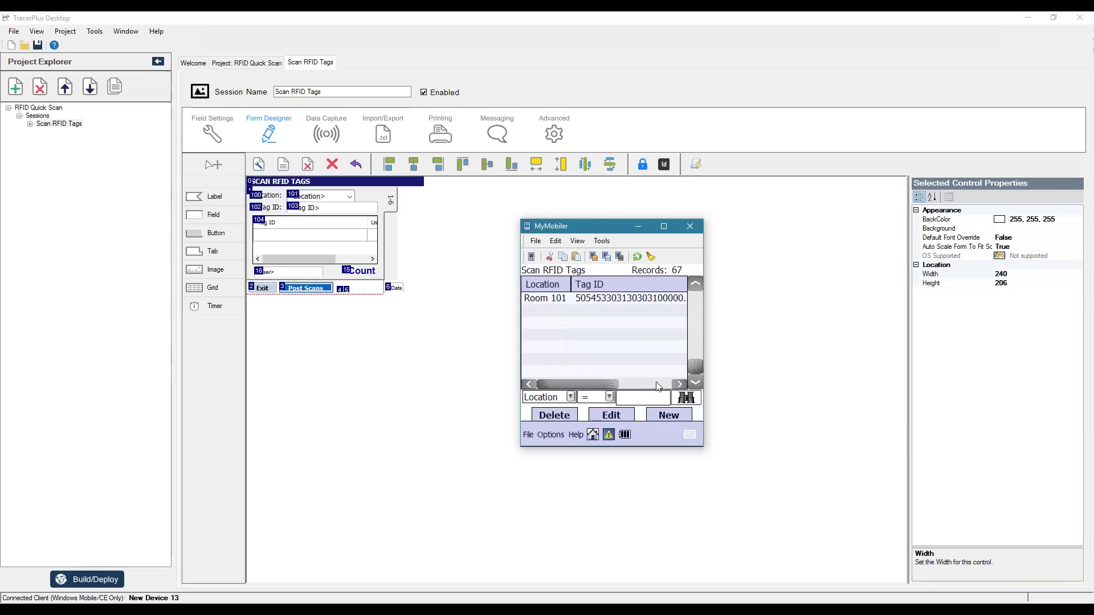
left_click(655, 385)
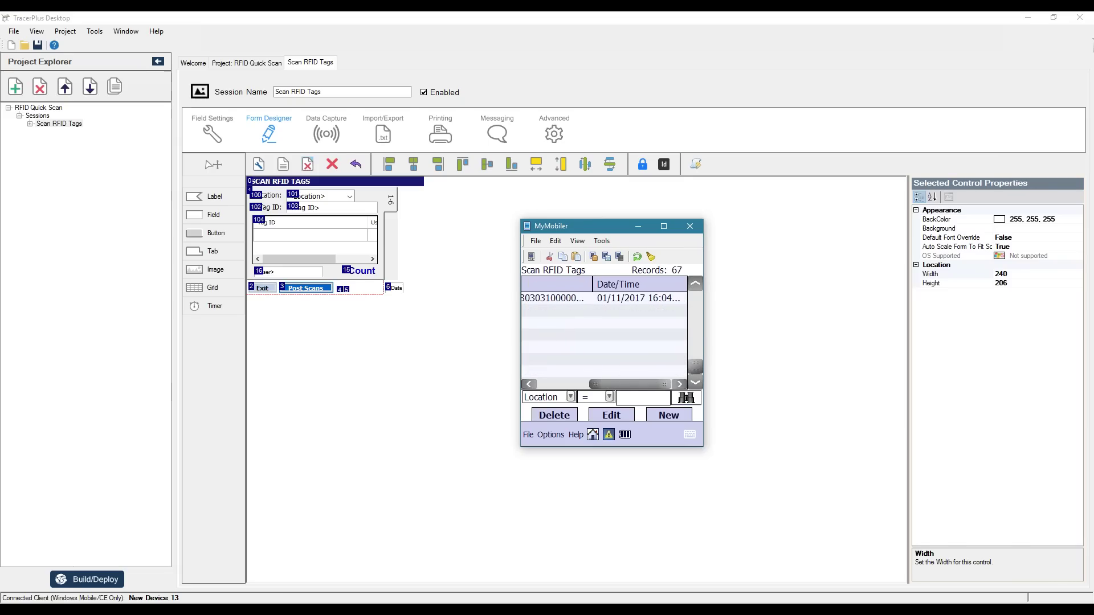
In TracerPlus Desktop, enable Show in grid for the User field and redeploy the project to the Windows Mobile device.
left_click(212, 131)
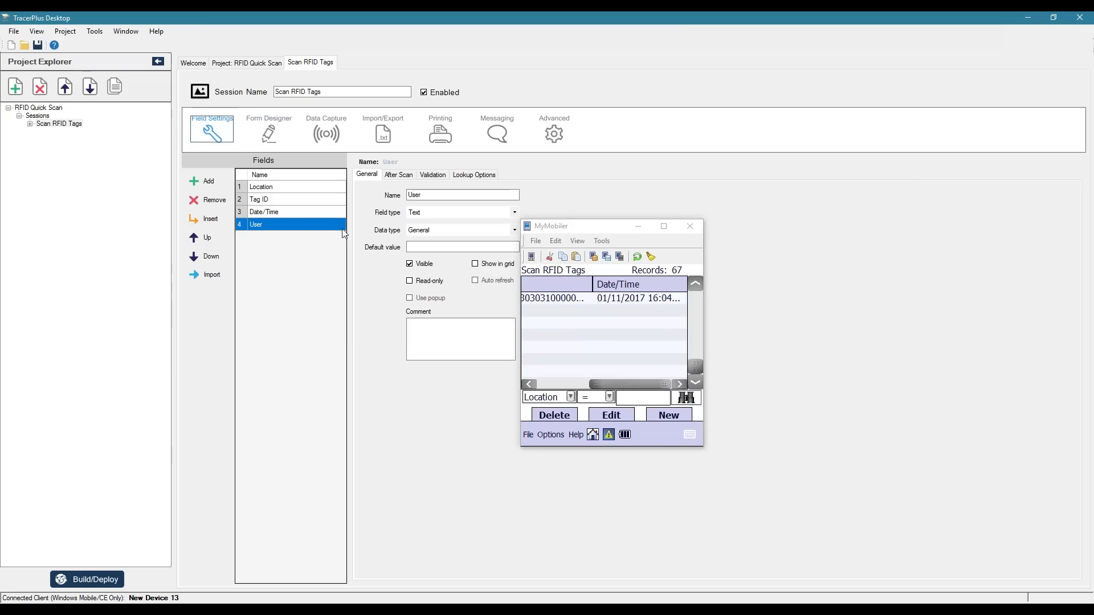
left_click(475, 264)
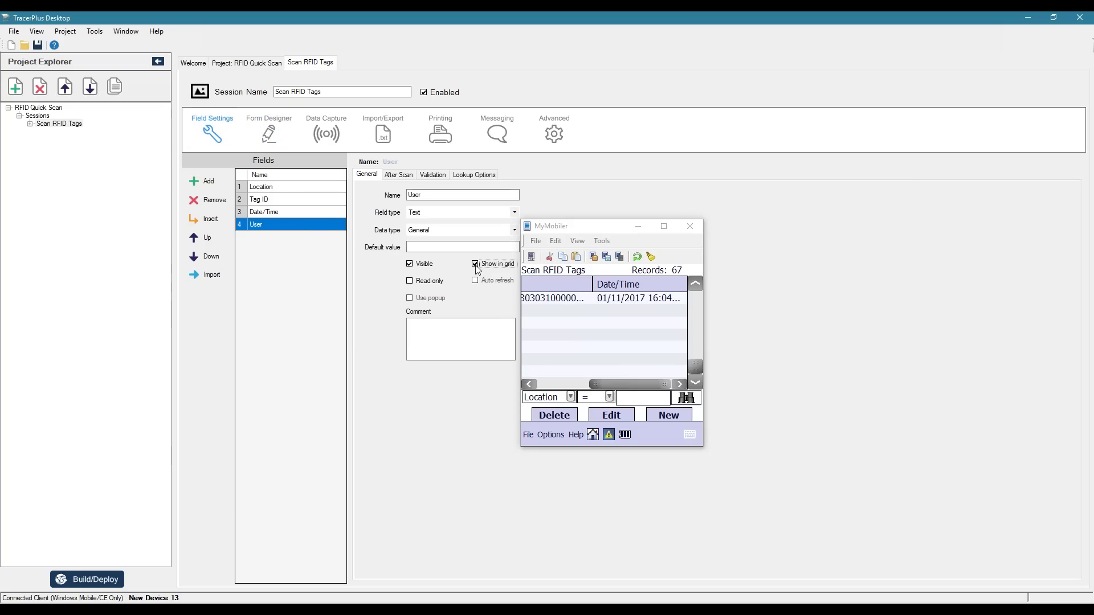
left_click(76, 580)
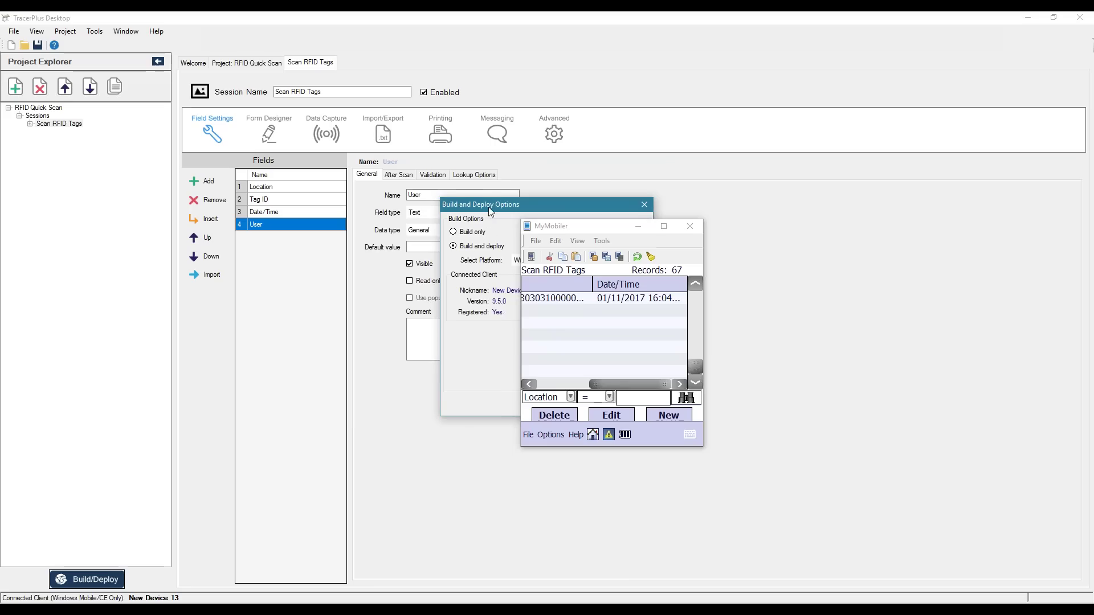
left_click_drag(494, 211, 394, 221)
left_click(468, 412)
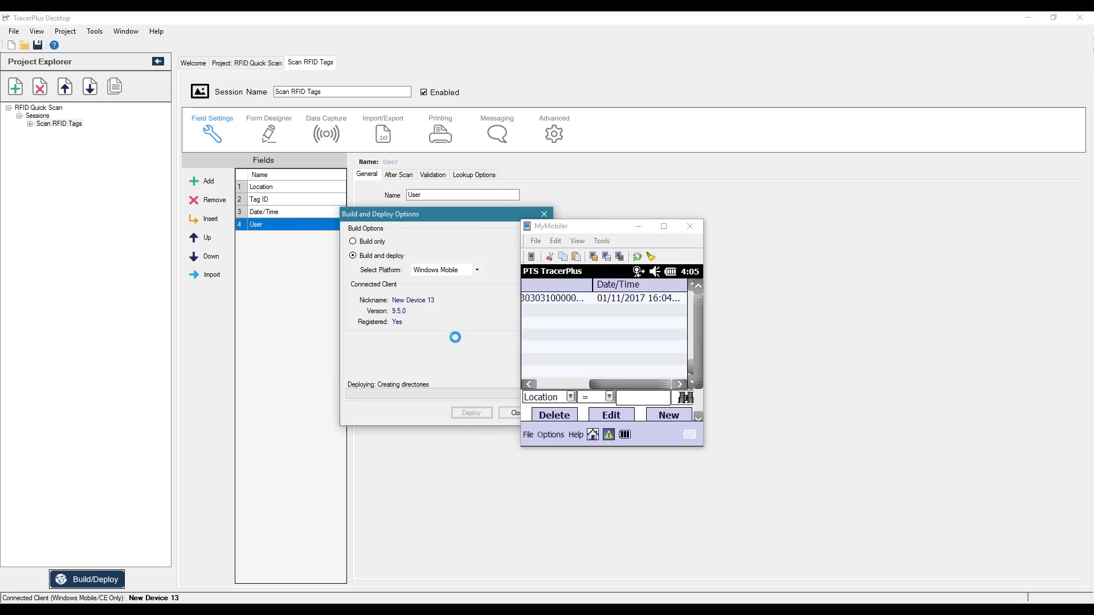
left_click_drag(599, 228, 691, 219)
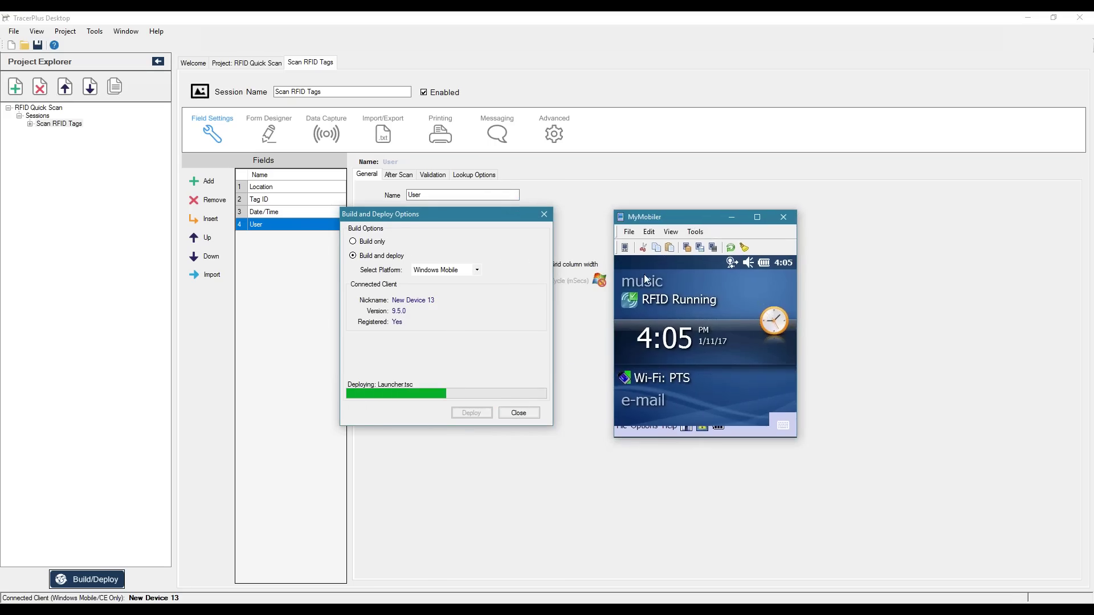
left_click(518, 413)
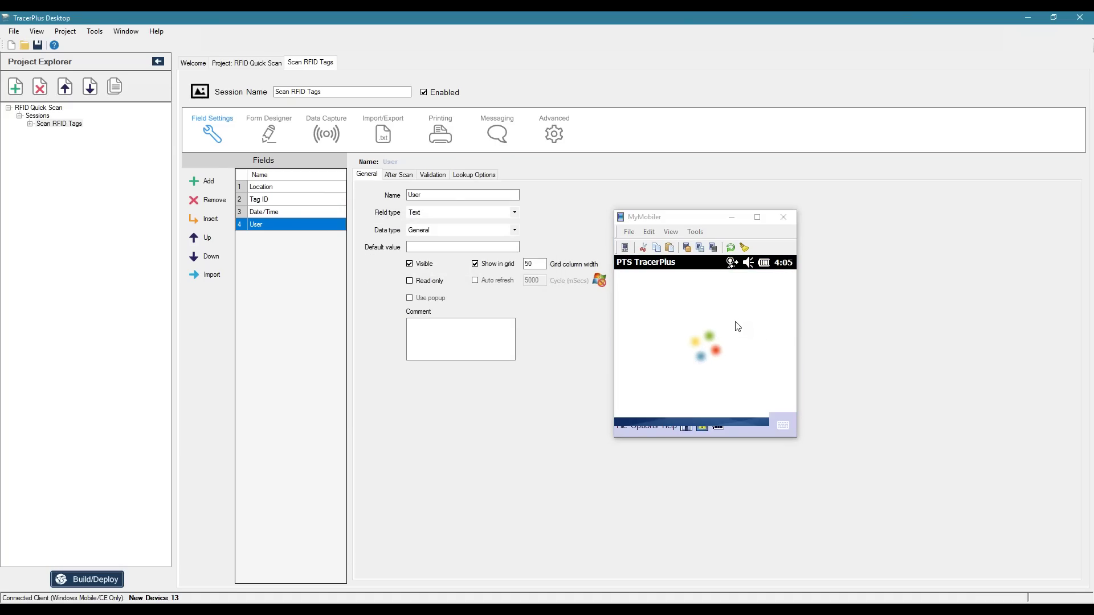
Open the stored Scan RFID Tags records on the device and widen the User column to read the last records' values.
left_click(678, 287)
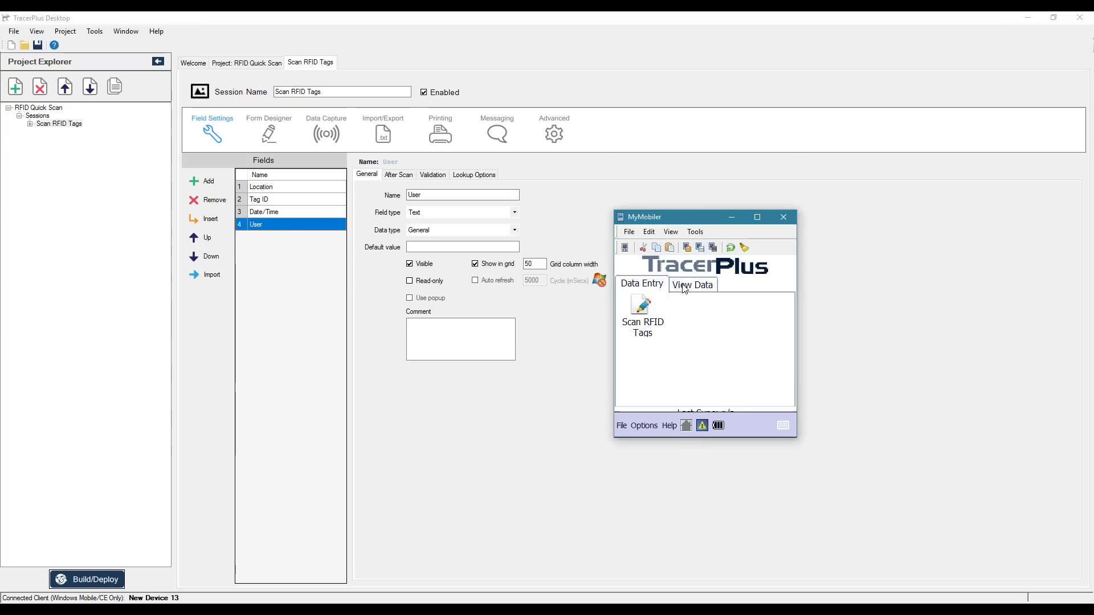
left_click(642, 310)
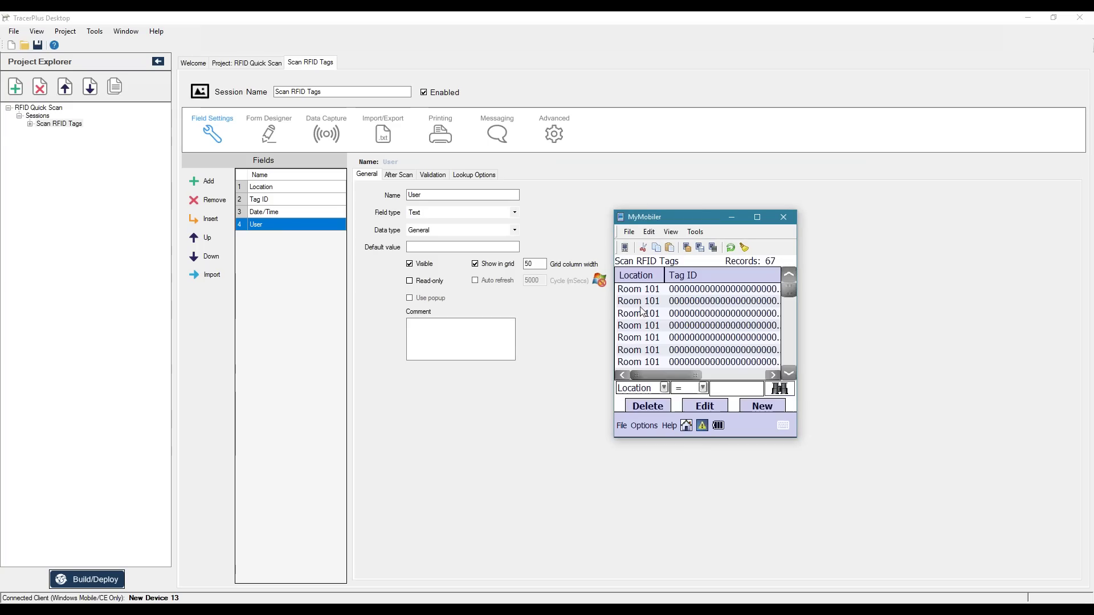
left_click(788, 330)
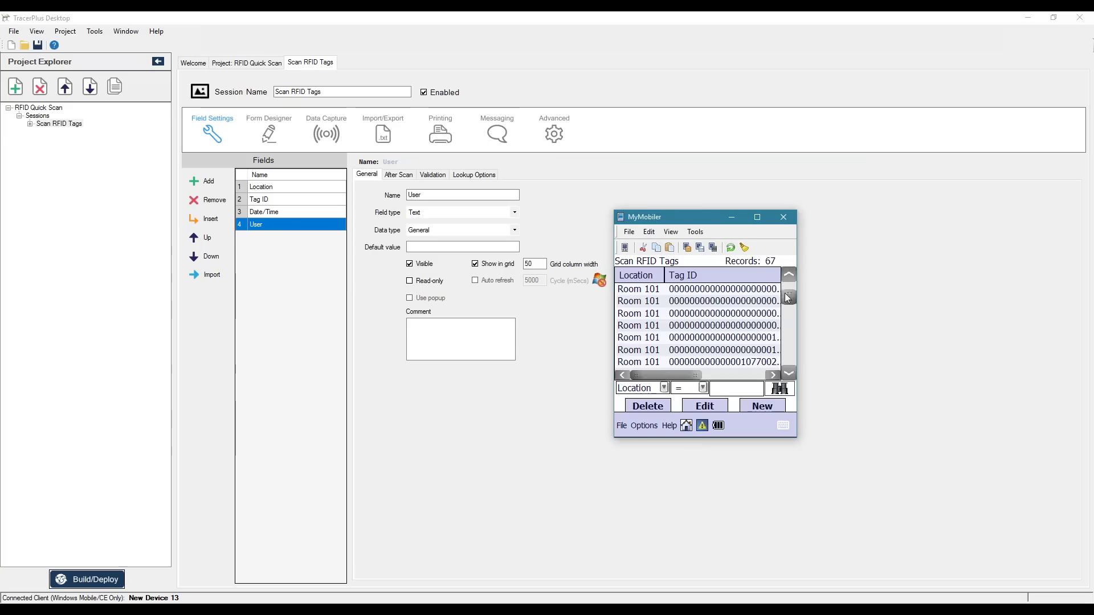
left_click(792, 358)
left_click_drag(689, 380, 773, 377)
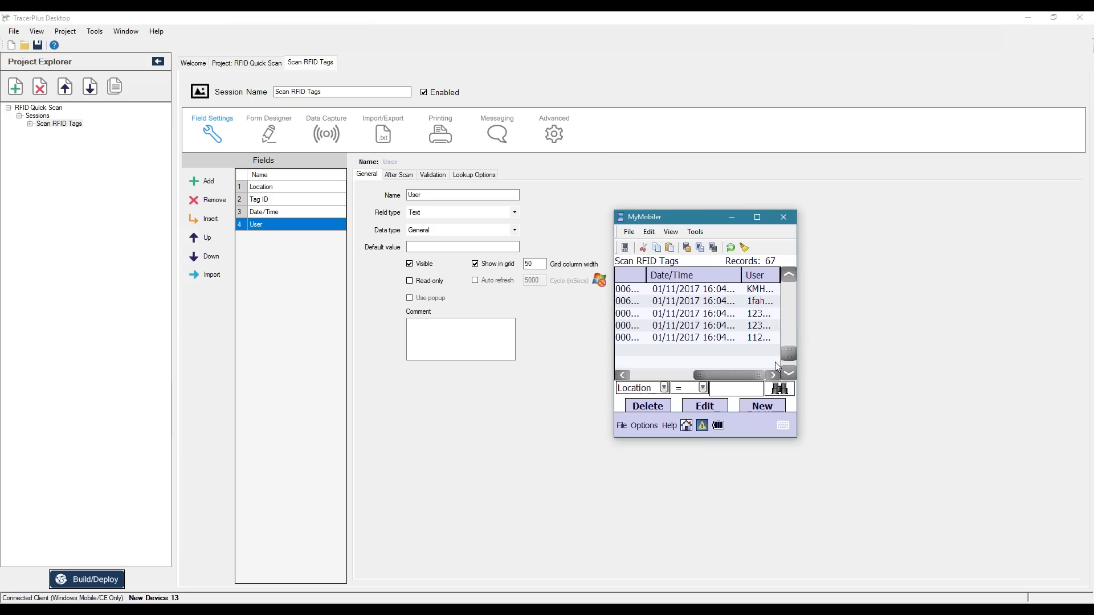
double_click(779, 275)
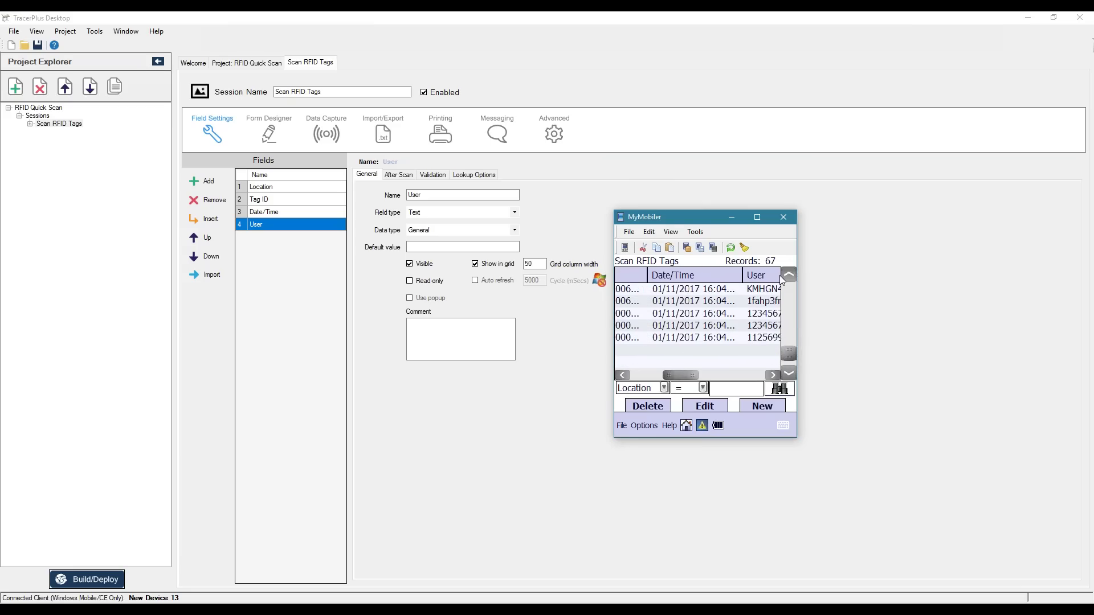
left_click_drag(688, 375, 630, 382)
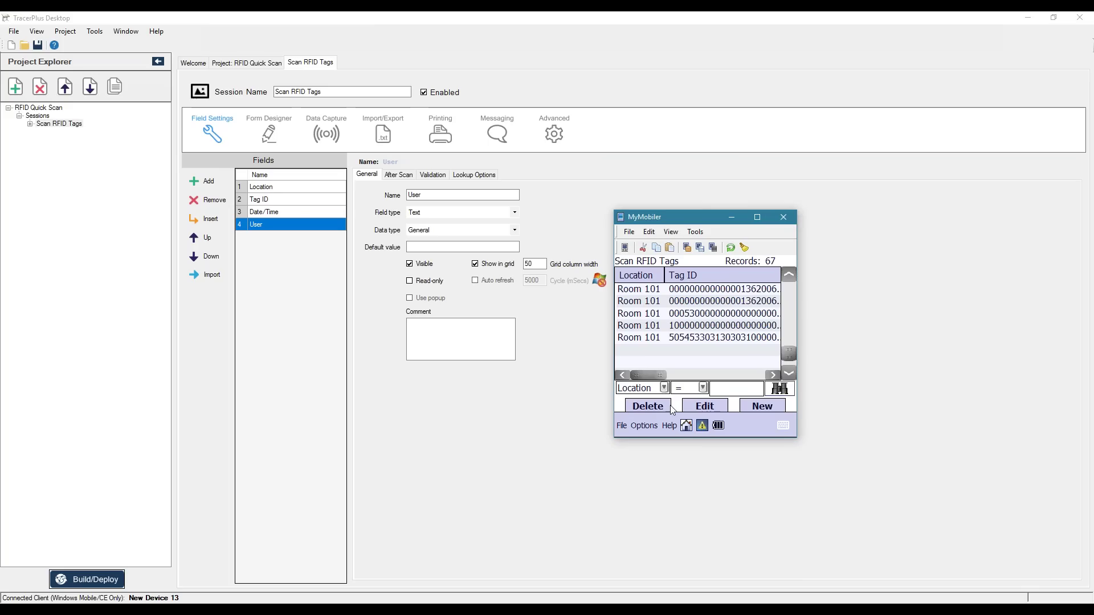
Switch to the TP-Inventory.pptx presentation in PowerPoint, minimize MyMobiler, and show the For More Information slide.
key("alt+Tab")
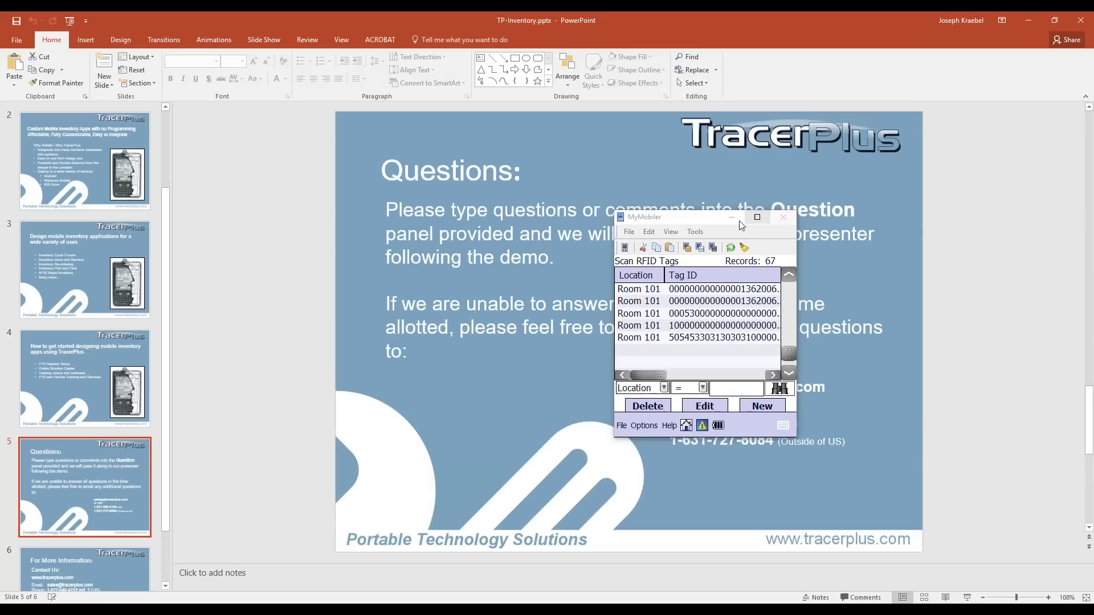
left_click(733, 219)
left_click(94, 572)
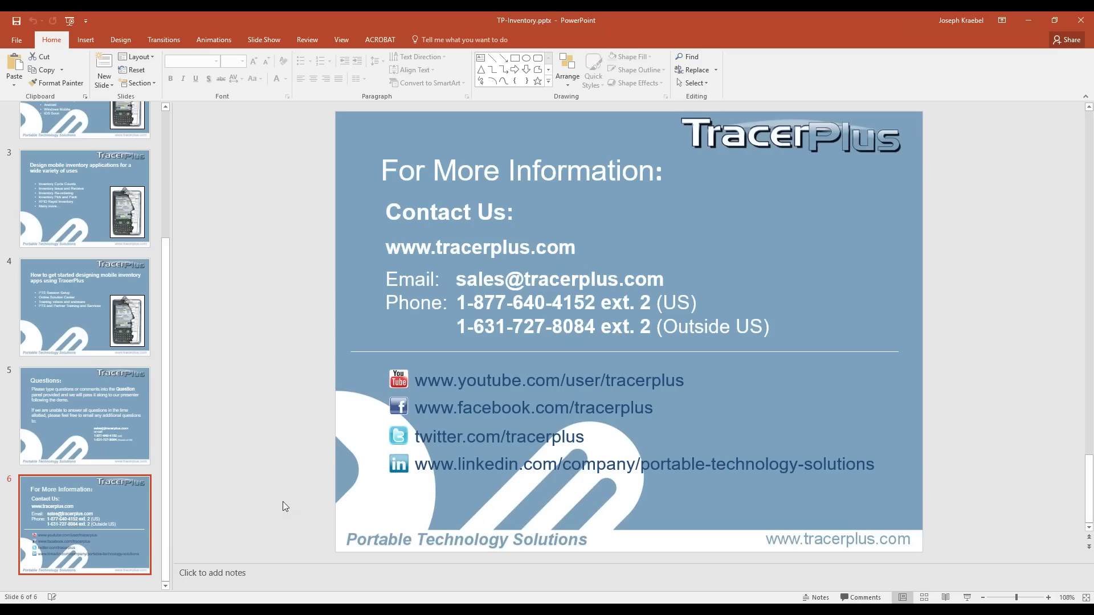
Switch to the TracerPlus website in Chrome, open the trial downloads page, and review its three getting-started steps.
left_click(208, 561)
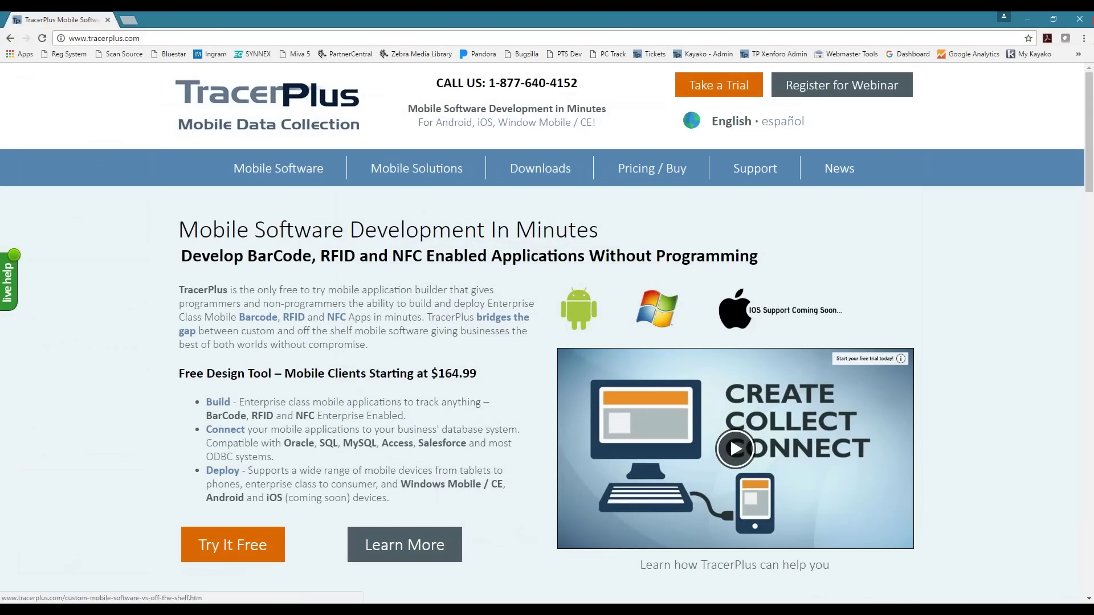
left_click(718, 85)
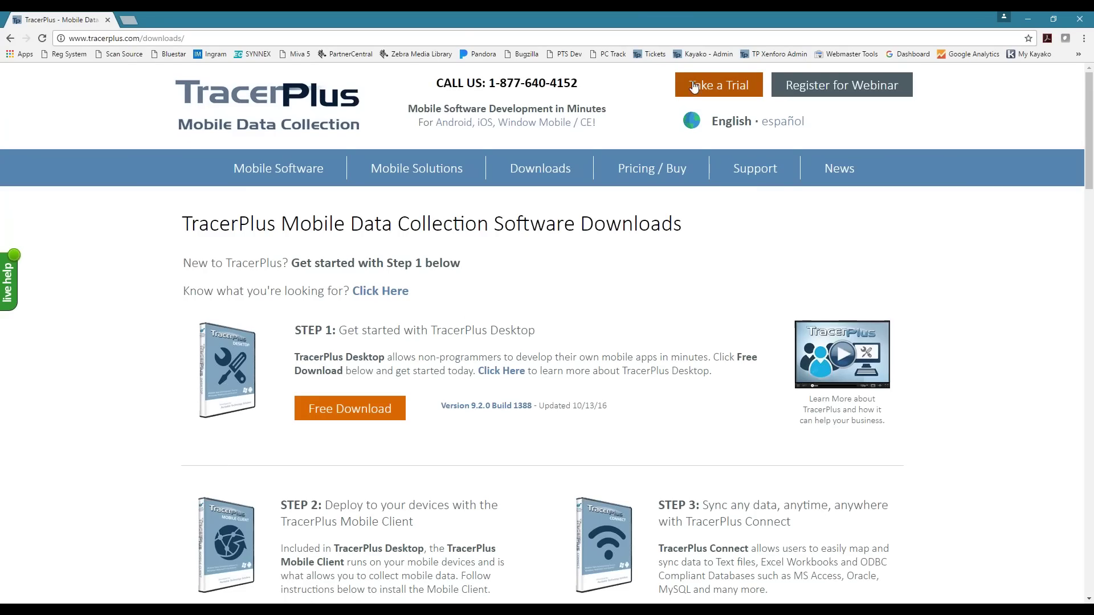
scroll(630, 261, "down", 3)
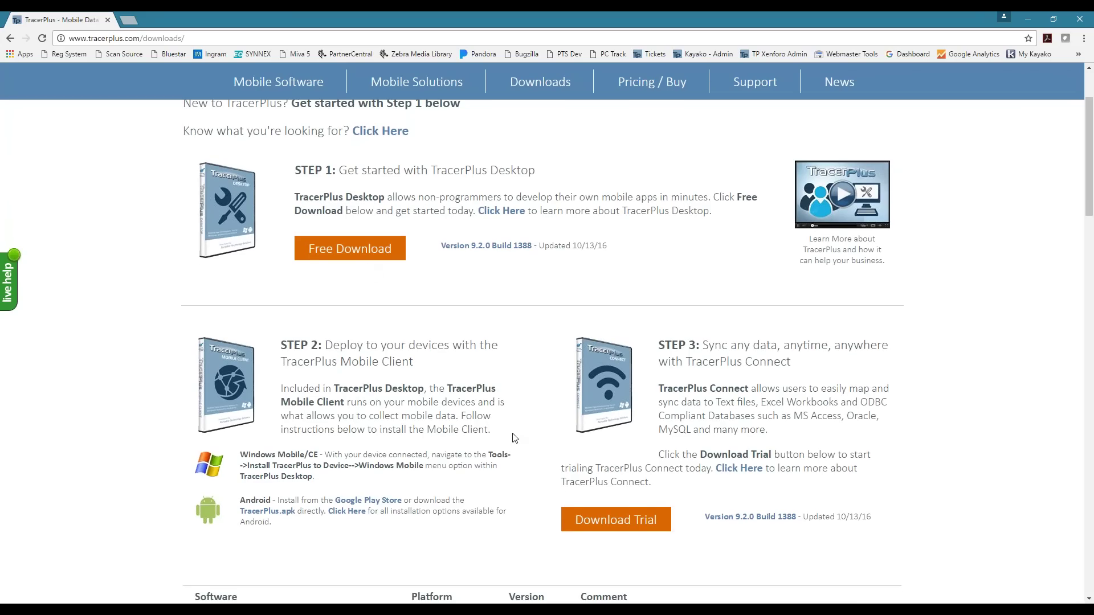
scroll(739, 413, "down", 1)
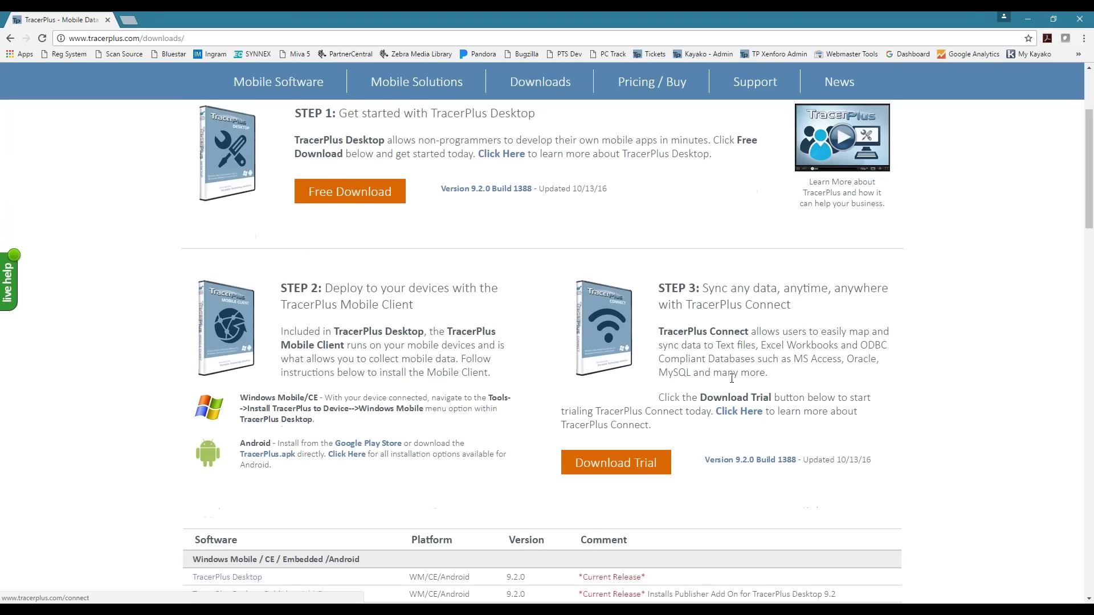
scroll(740, 376, "up", 3)
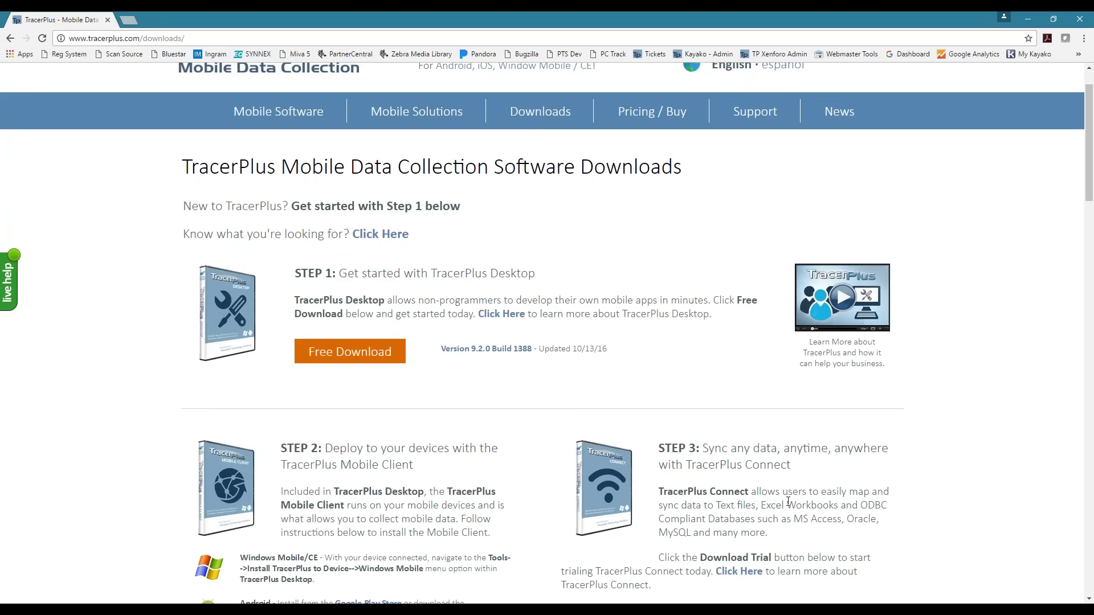
scroll(788, 503, "down", 4)
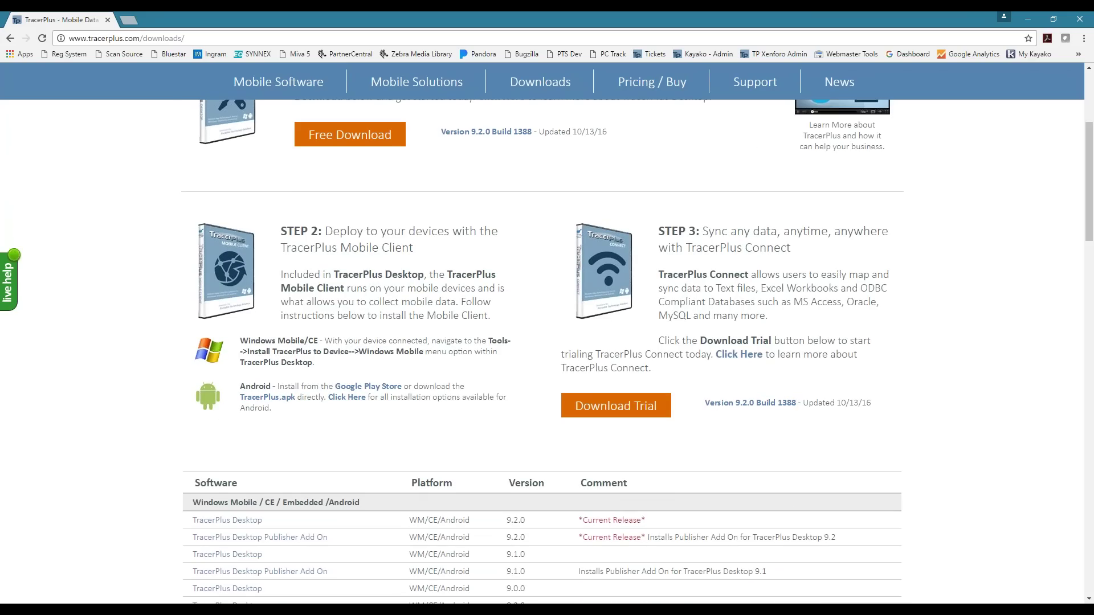
scroll(788, 432, "up", 5)
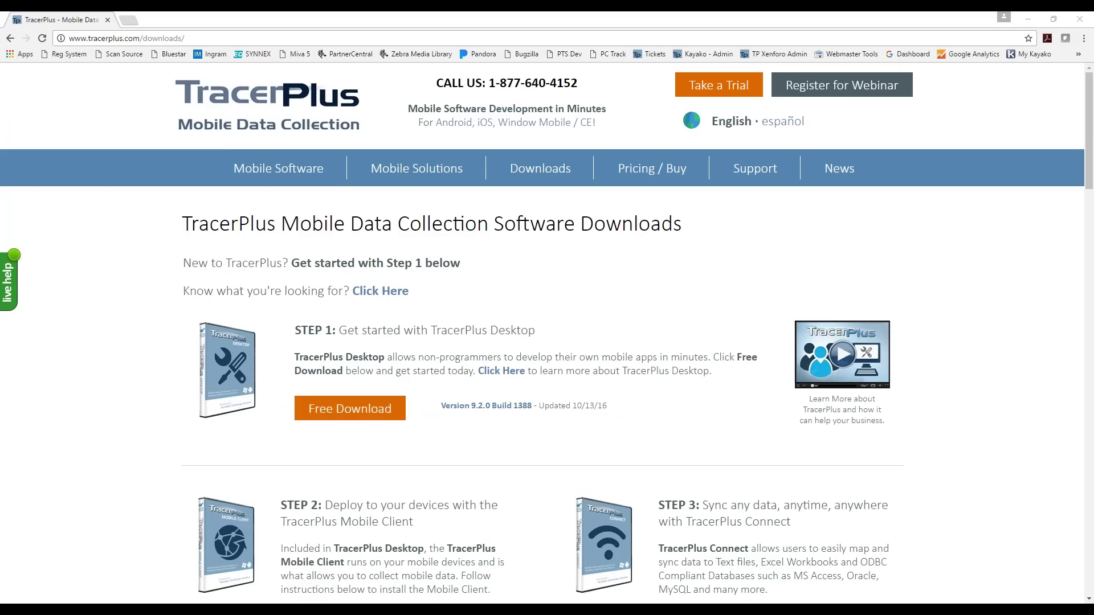
left_click(968, 268)
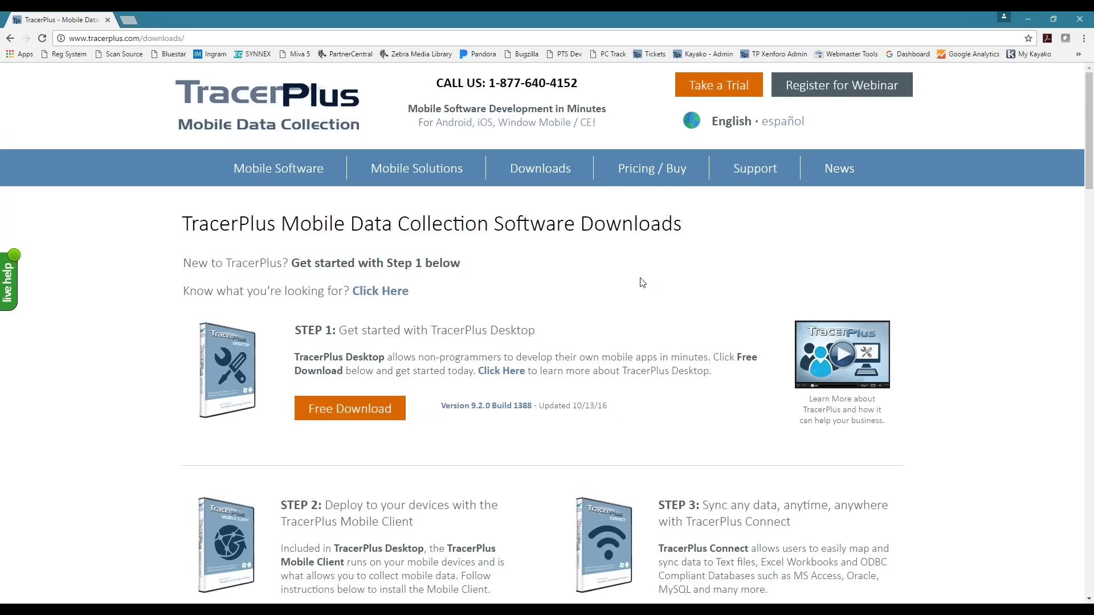
Open the pricing page and compare the features and license prices of TracerPlus Desktop, Publisher, Standard, Professional and Connect.
left_click(628, 180)
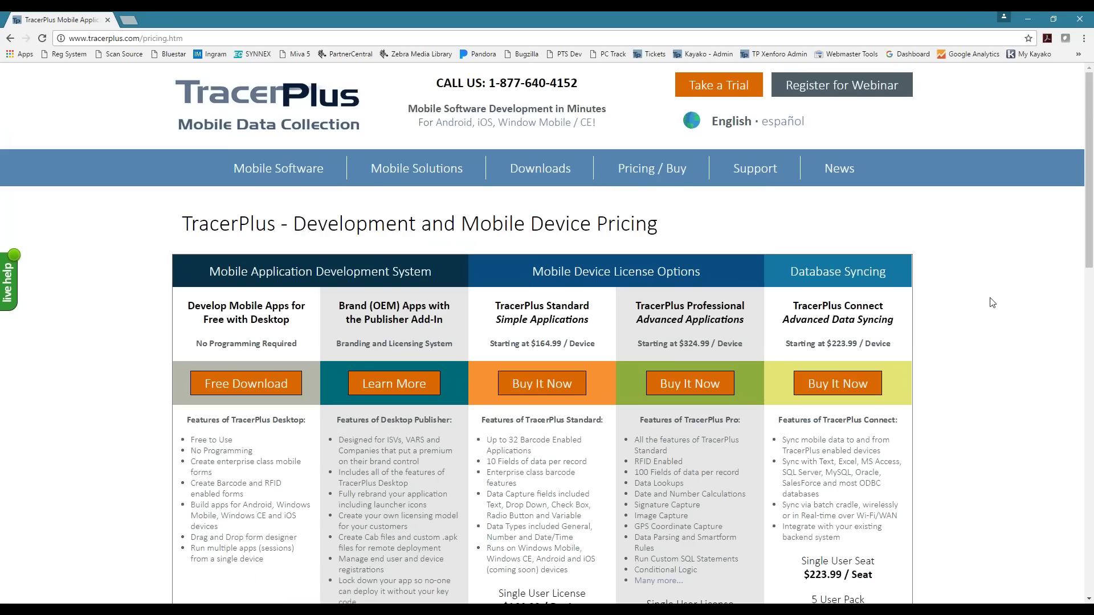
scroll(991, 303, "down", 3)
scroll(253, 430, "up", 2)
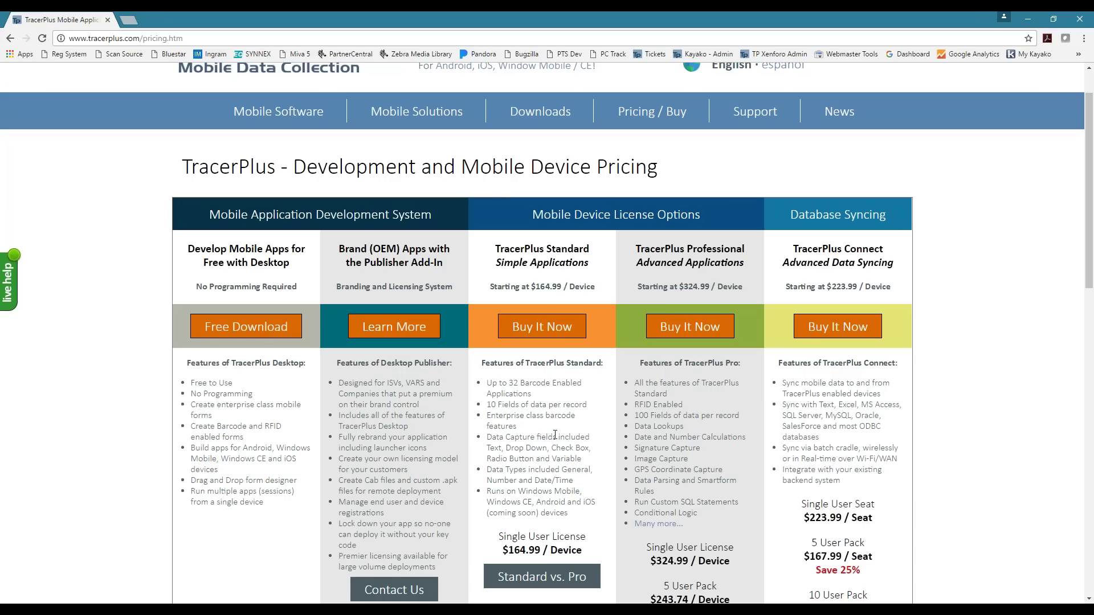
scroll(667, 331, "down", 2)
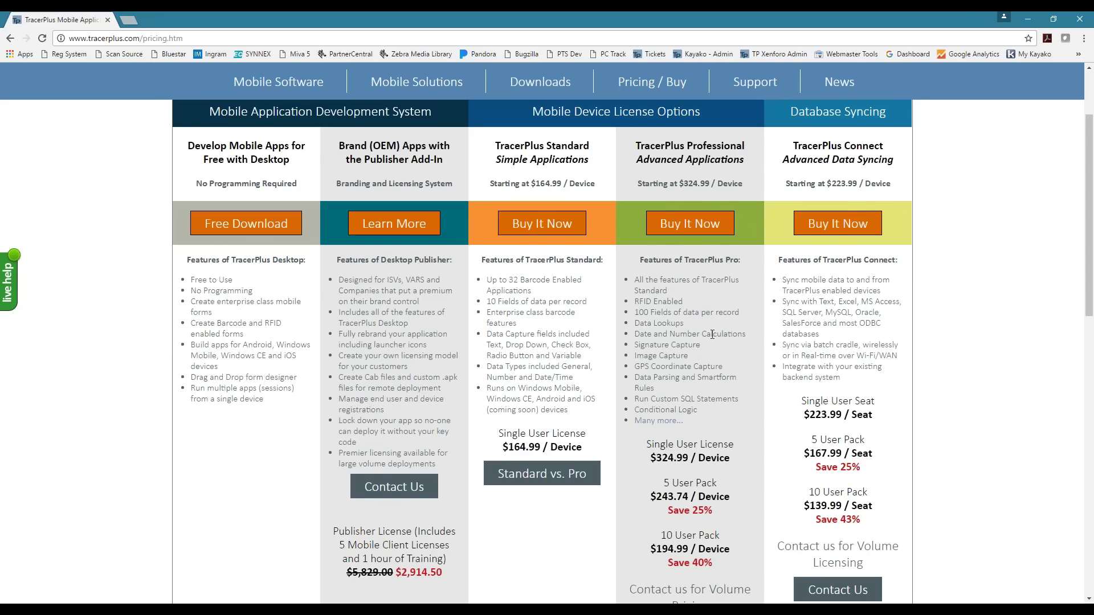
scroll(712, 336, "down", 2)
scroll(713, 342, "up", 5)
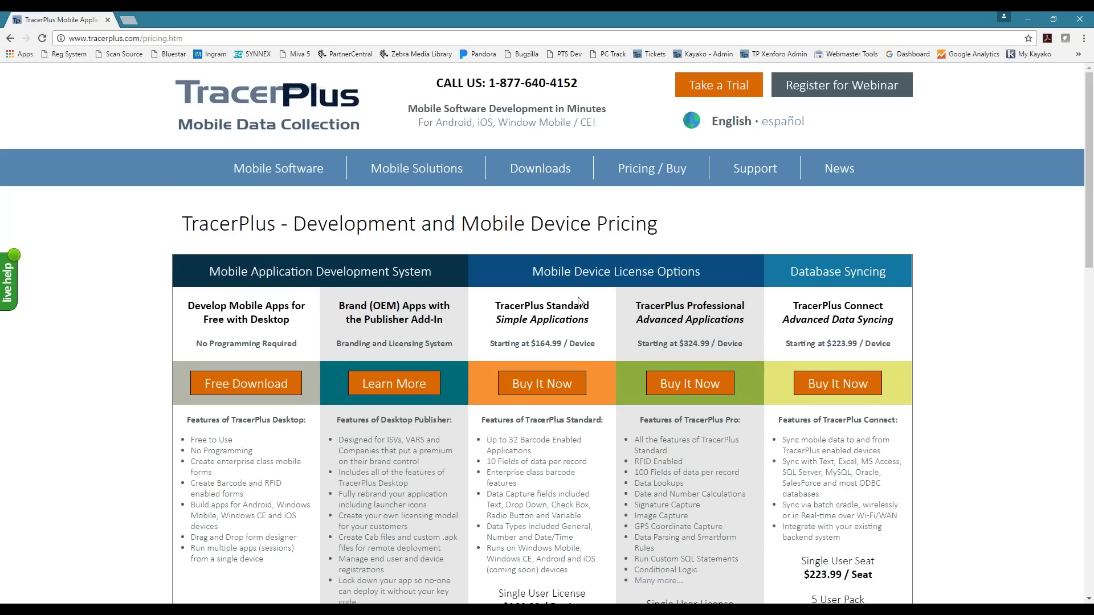
scroll(700, 333, "down", 5)
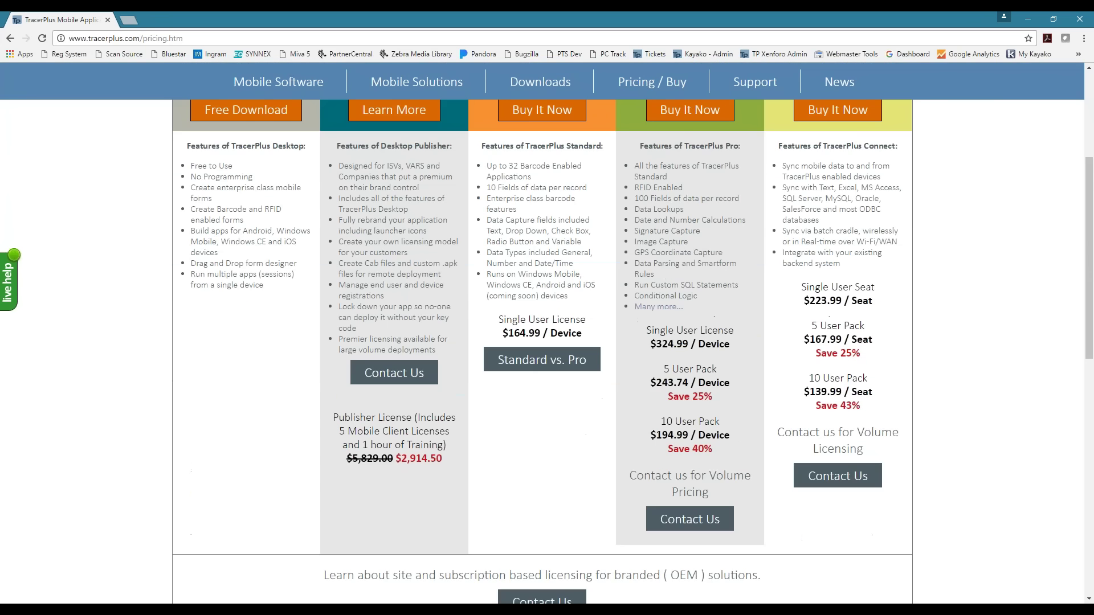
scroll(695, 325, "up", 5)
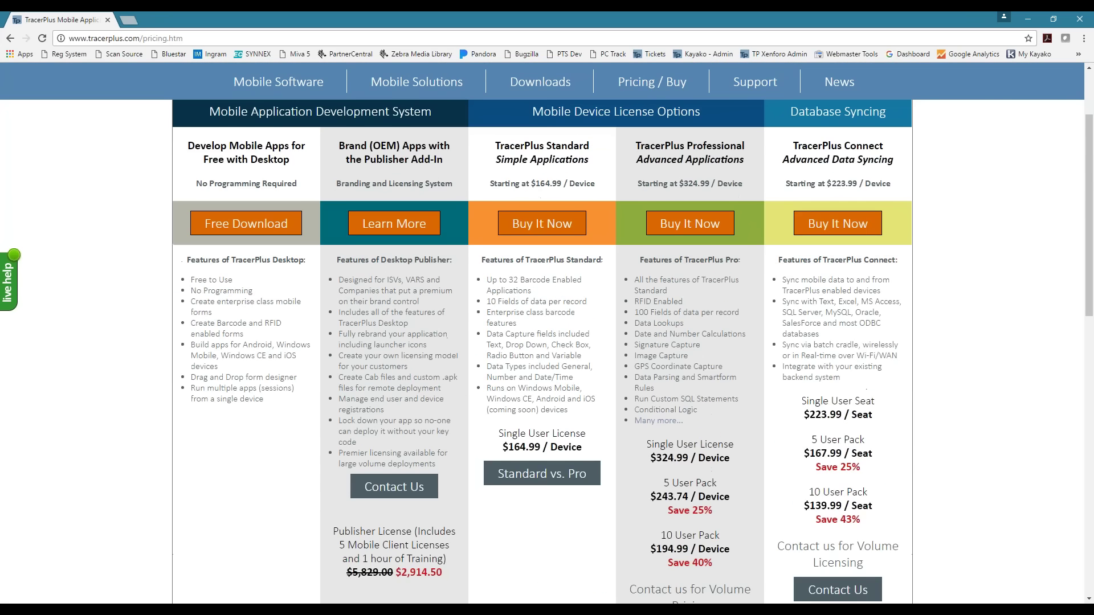
Open the Feature Matrix from the support resources and compare the TracerPlus Standard and Professional features.
mouse_move(744, 178)
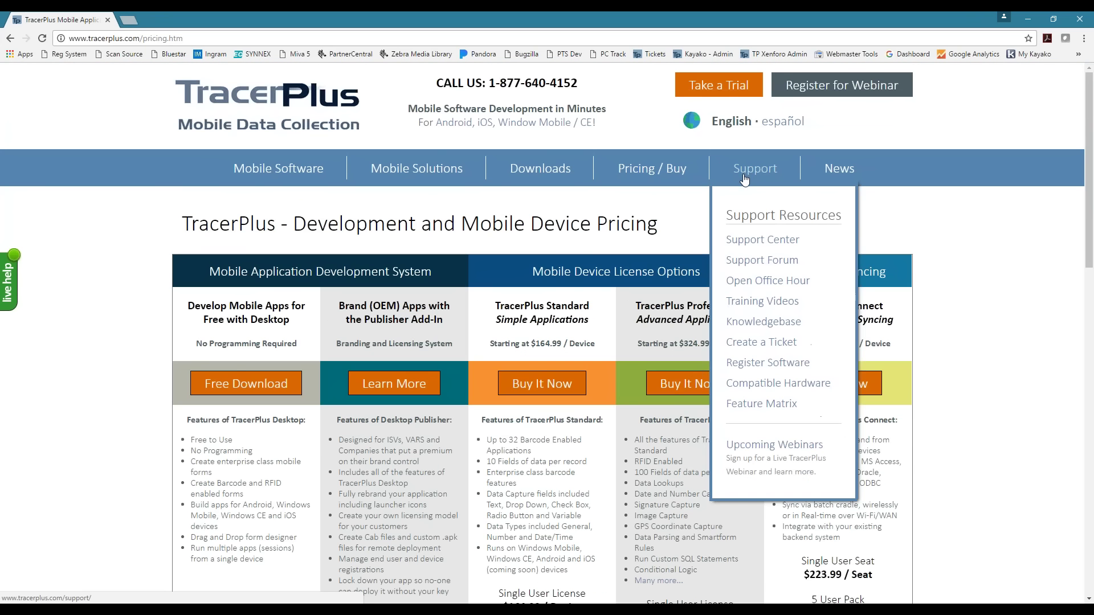
left_click(769, 405)
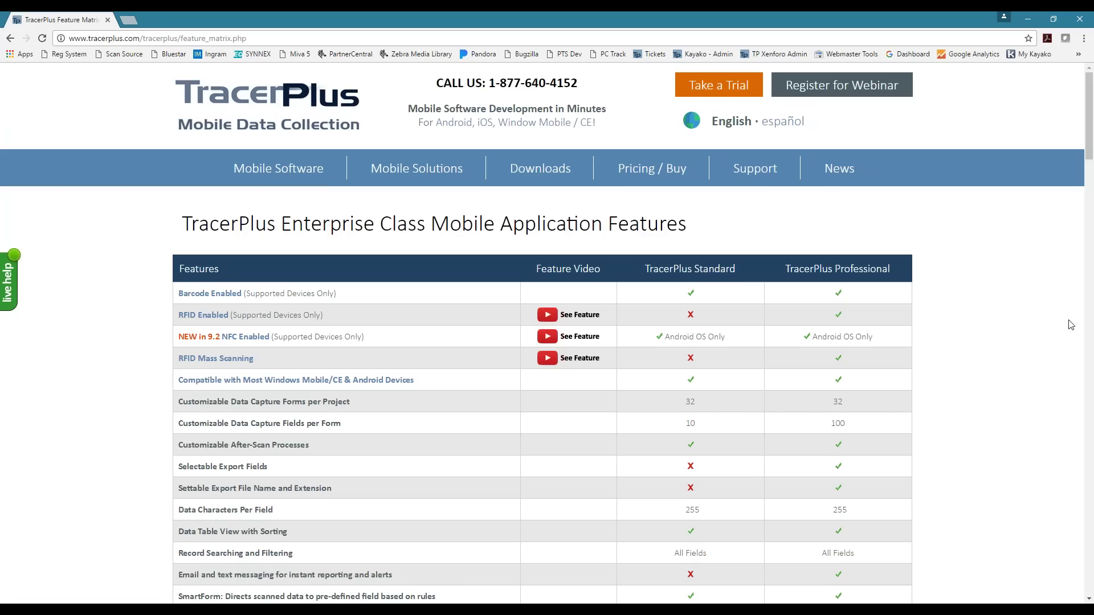
scroll(985, 353, "down", 5)
scroll(953, 381, "up", 5)
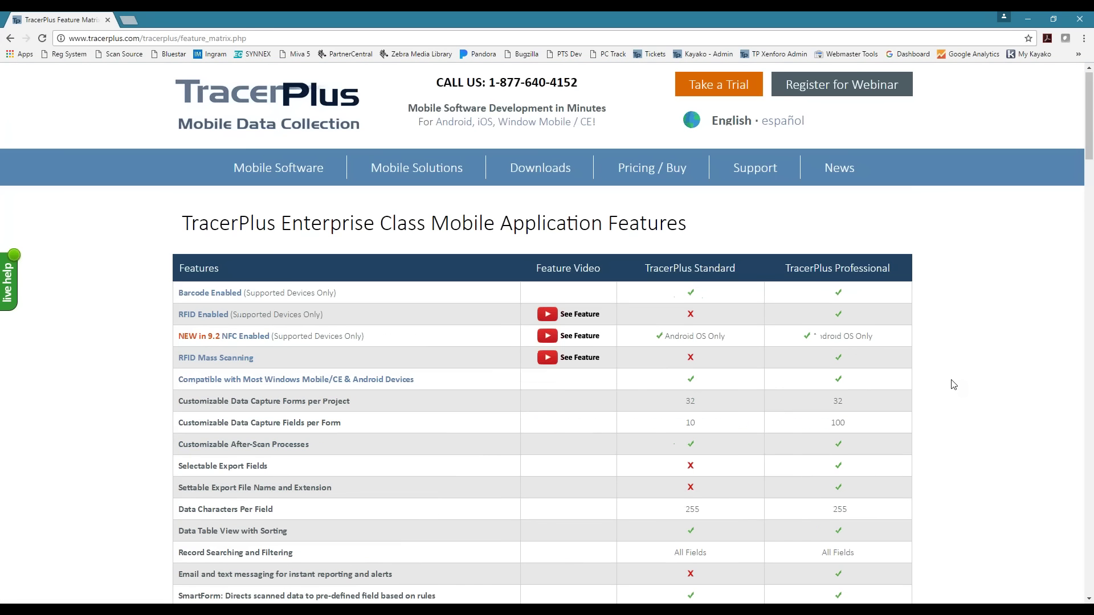
scroll(953, 383, "down", 4)
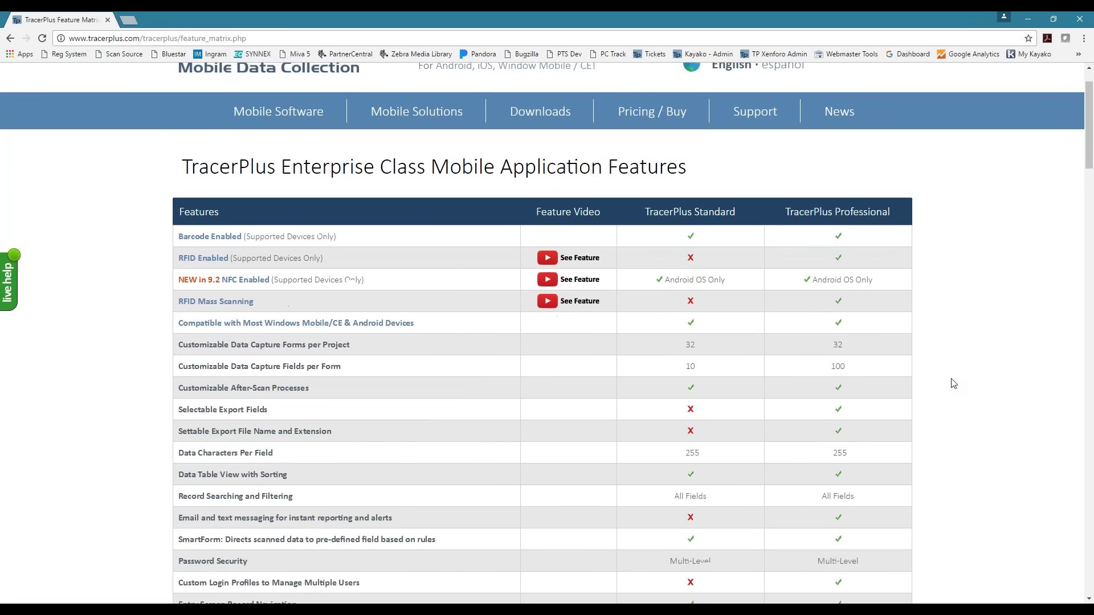
scroll(953, 383, "up", 4)
scroll(953, 384, "down", 4)
scroll(953, 383, "down", 2)
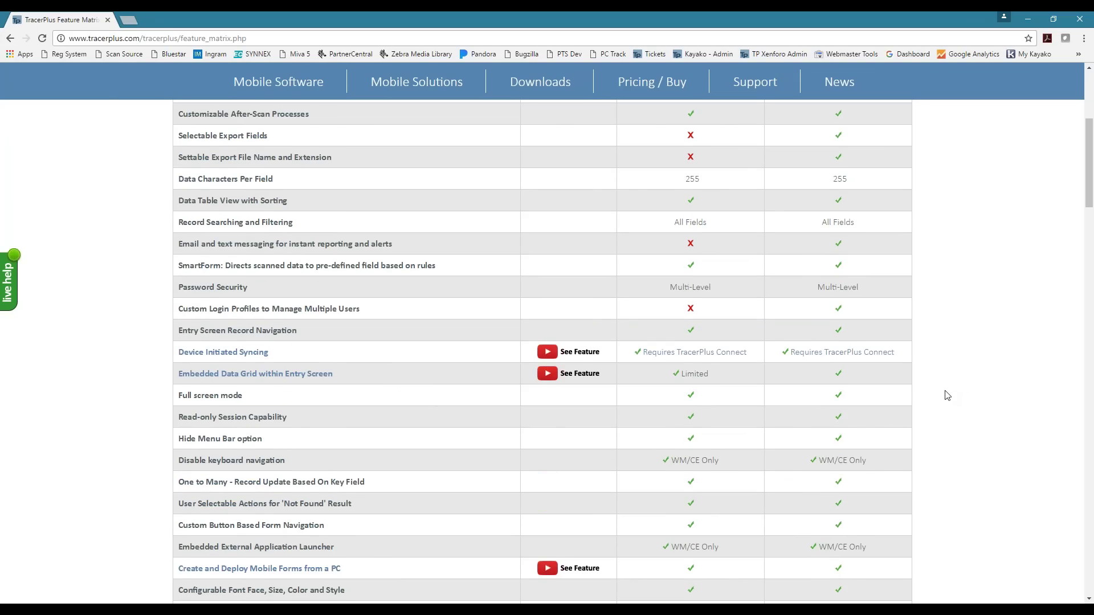
scroll(948, 402, "up", 5)
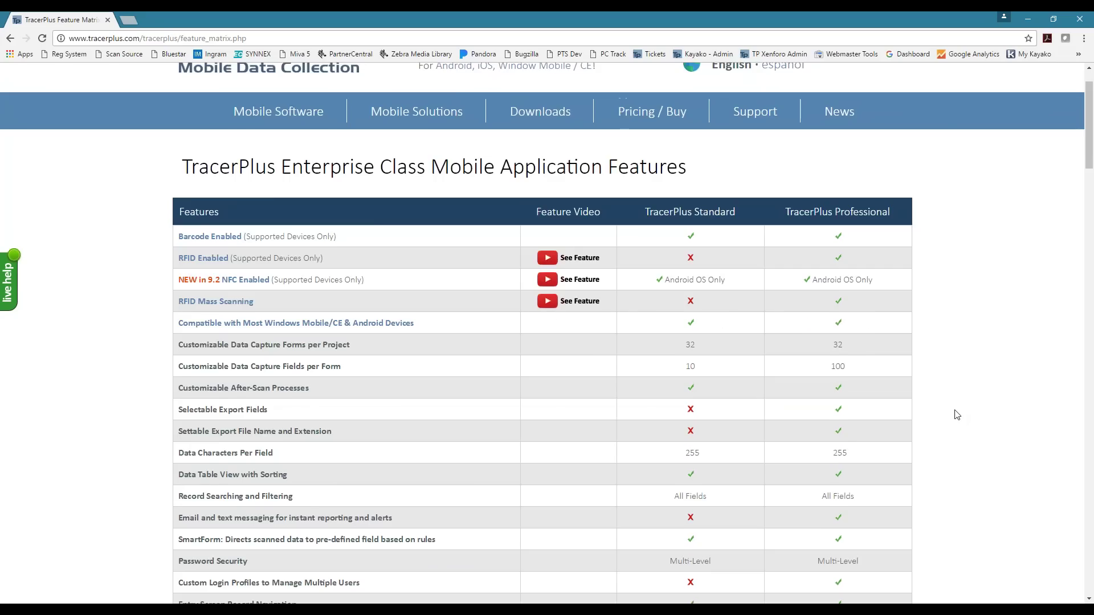
scroll(956, 415, "up", 1)
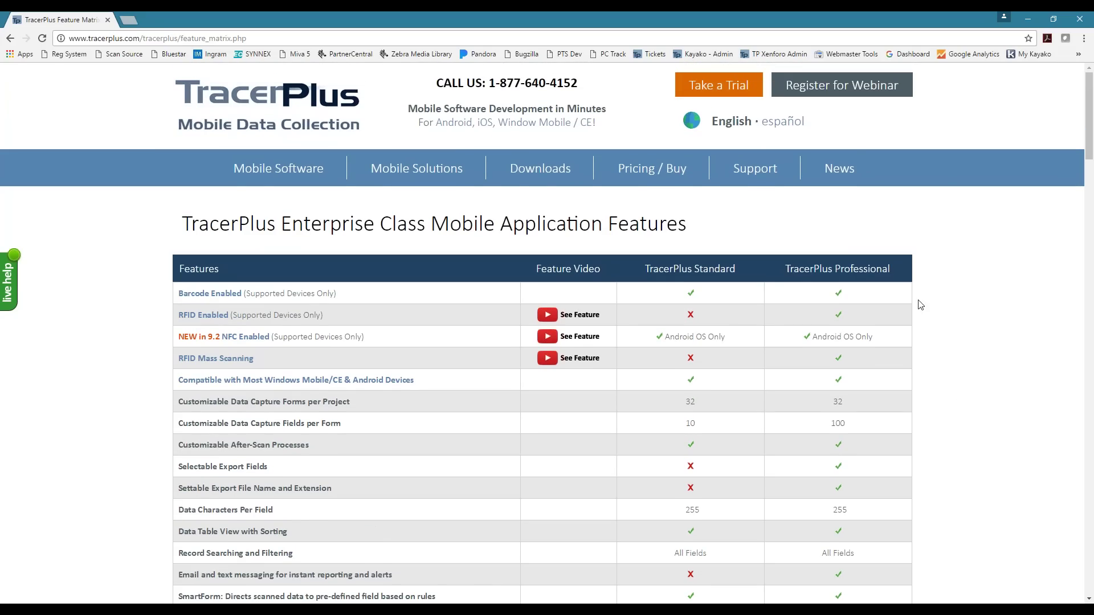
Open the Compatible Hardware page, review the device compatibility list, and return to the contact slide in PowerPoint.
mouse_move(754, 182)
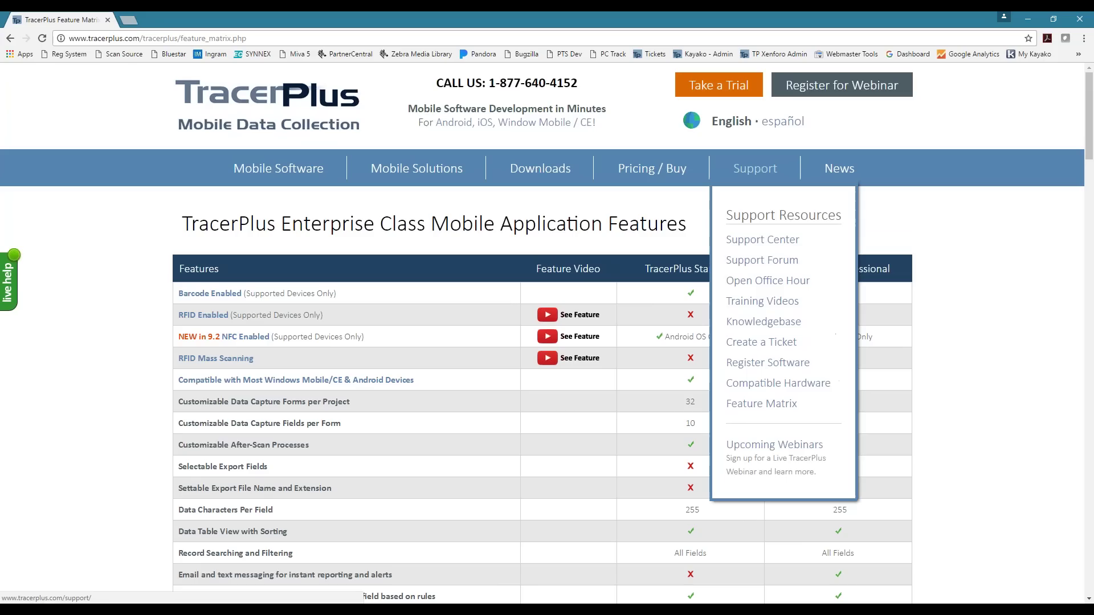
left_click(777, 383)
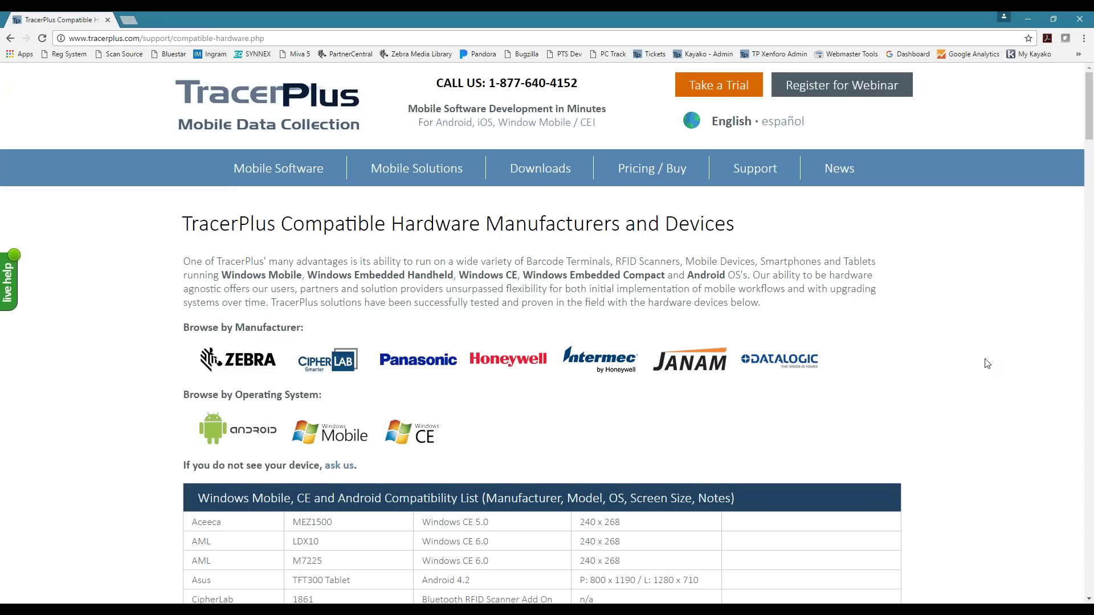
scroll(987, 364, "down", 8)
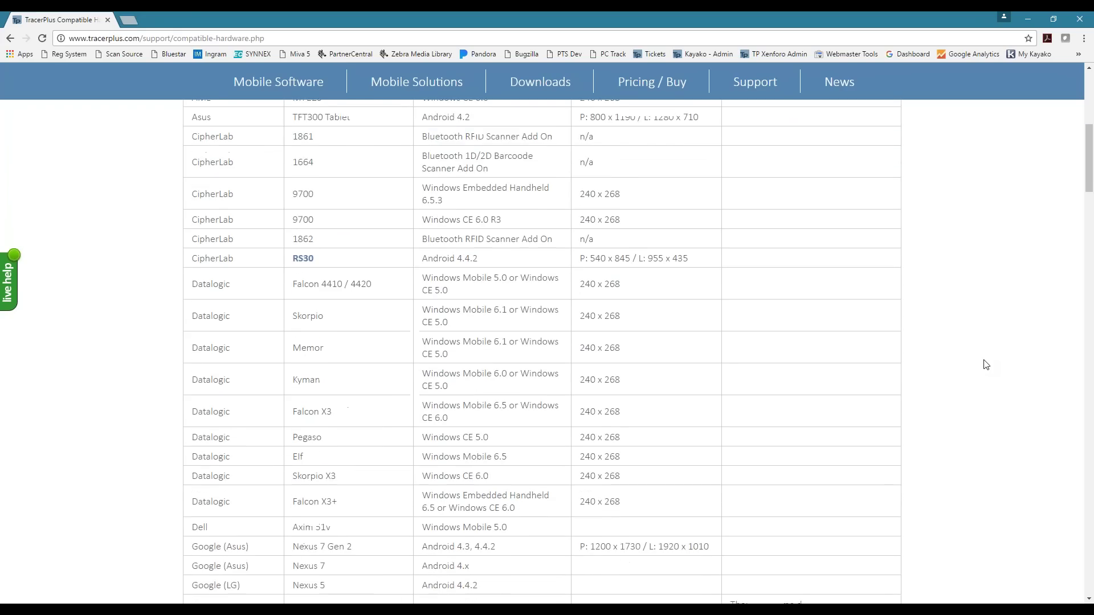
scroll(986, 364, "down", 3)
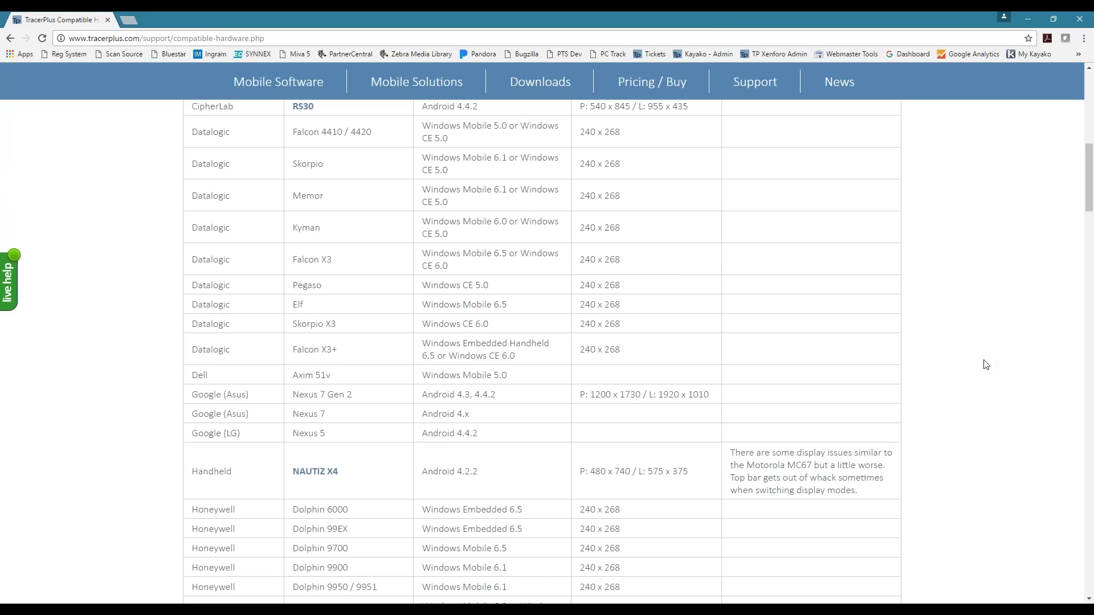
scroll(986, 365, "up", 10)
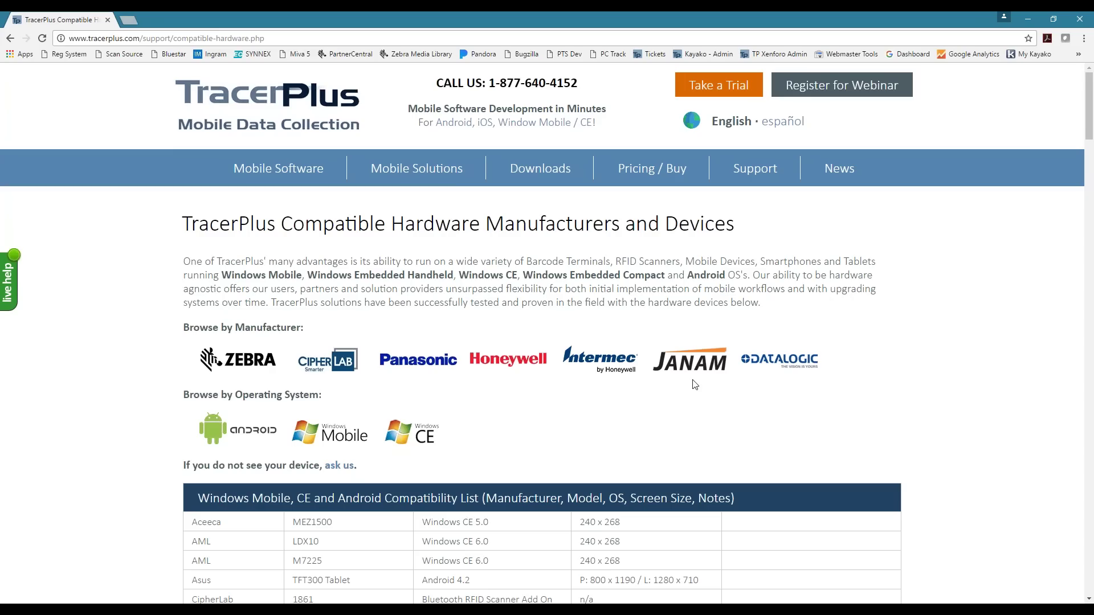
left_click(255, 598)
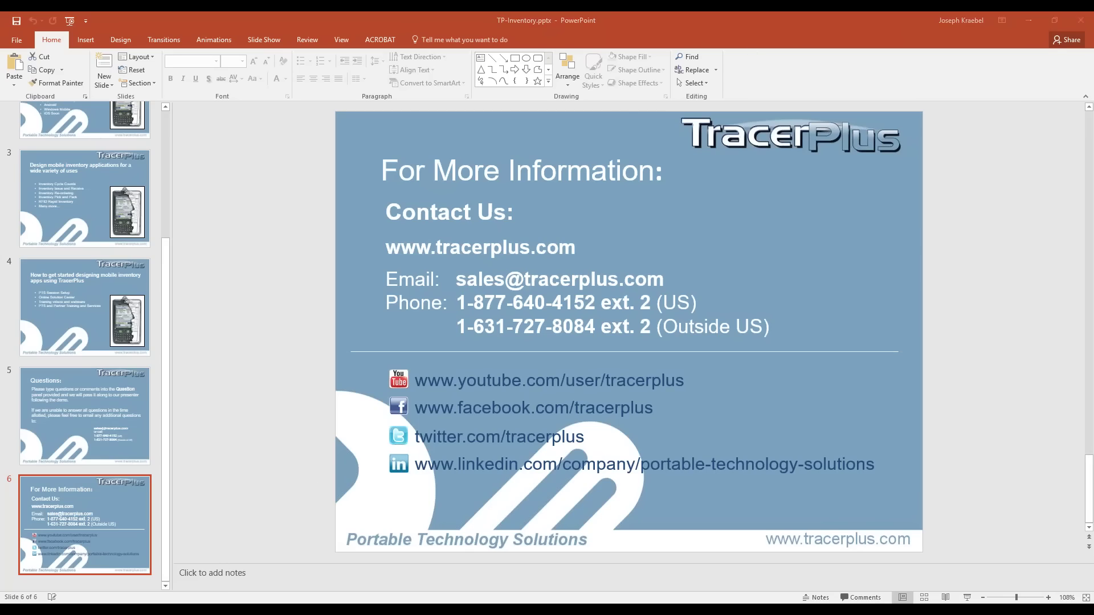
Switch to Chrome and search Google for "vysor" in a new tab.
key("alt+Tab")
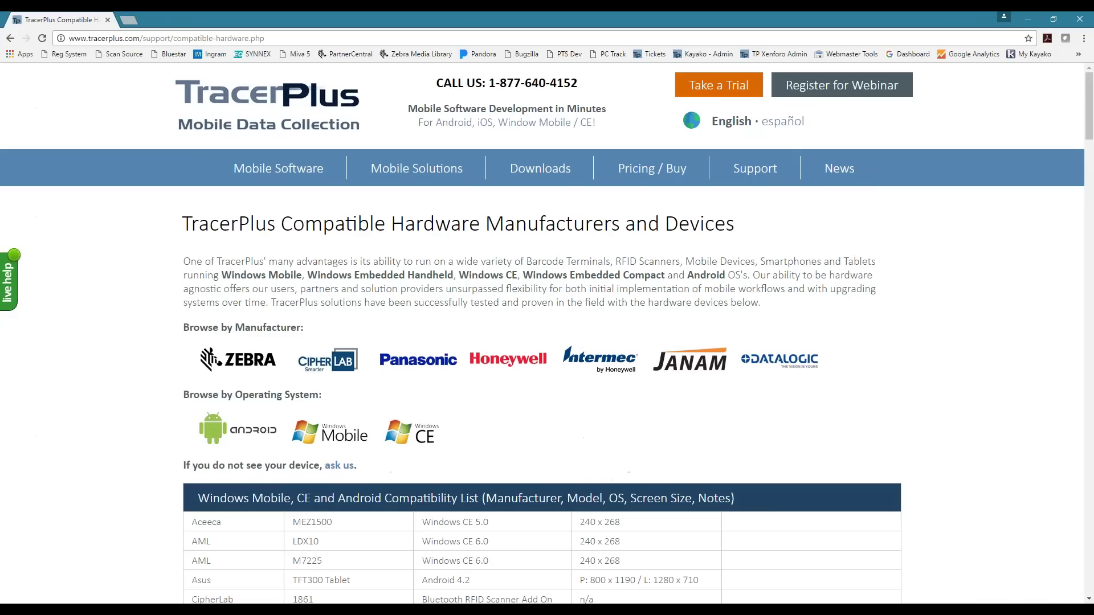
left_click(128, 20)
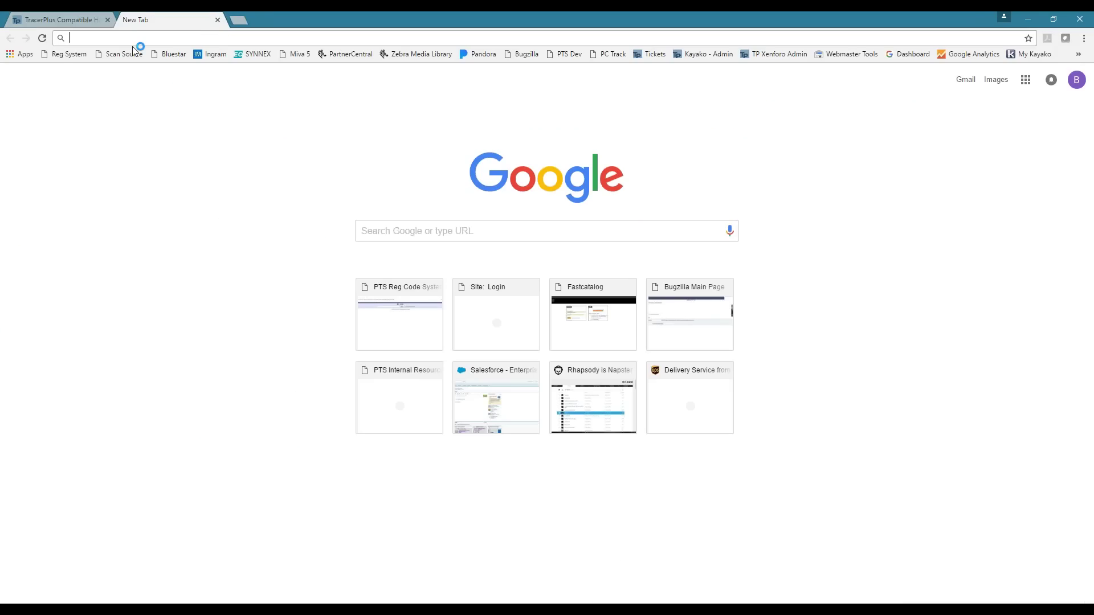
type("vysor")
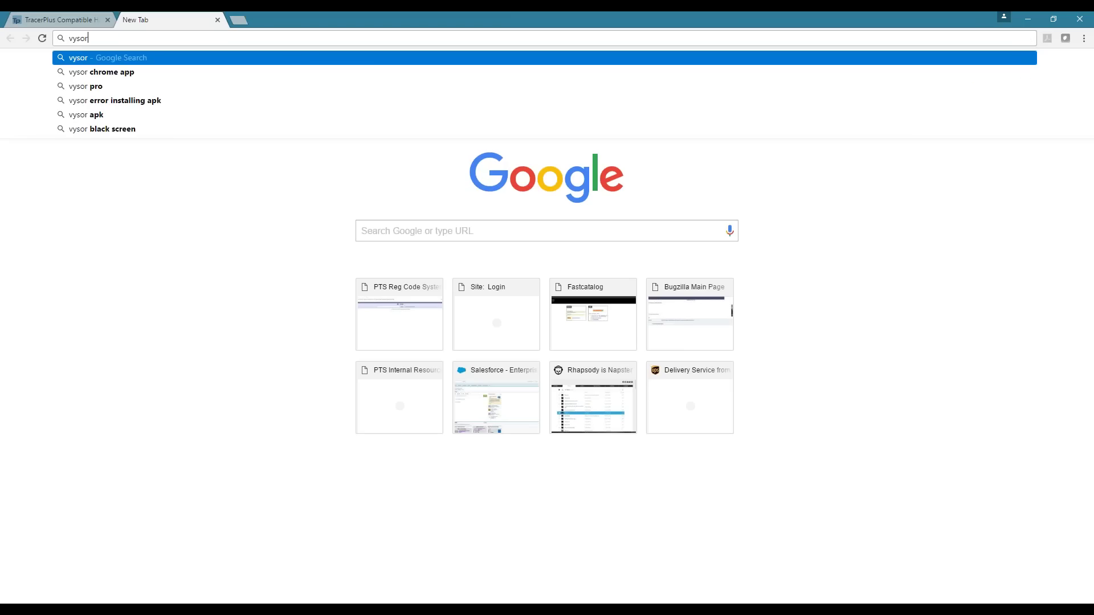
key("Return")
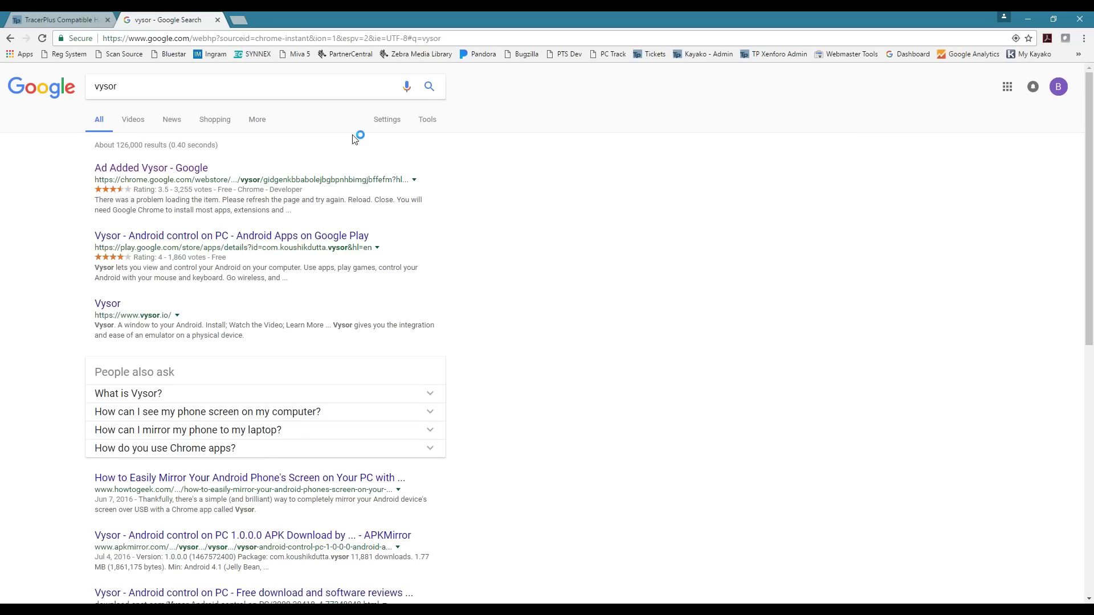
View the Vysor app page on Google Play and the Vysor listing in the Chrome Web Store, closing the listing when finished.
left_click(184, 243)
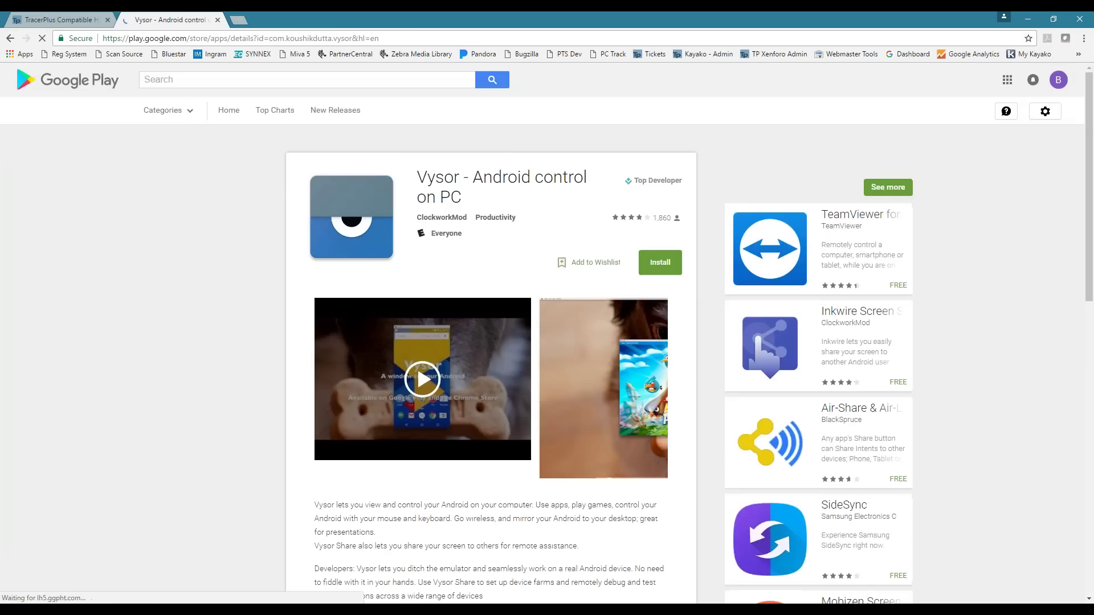
left_click(9, 38)
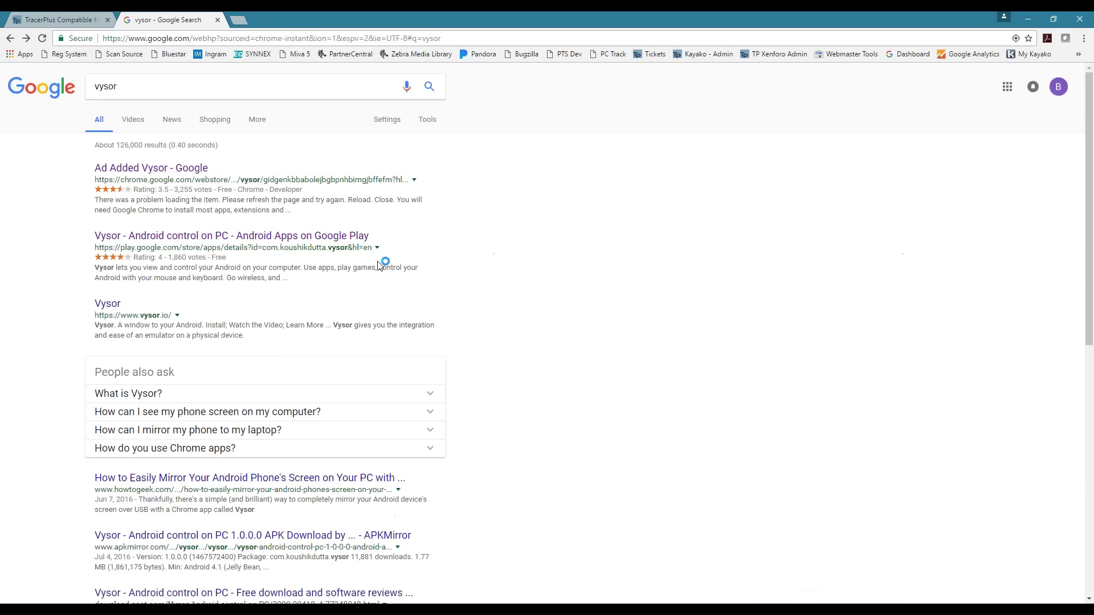
left_click(147, 168)
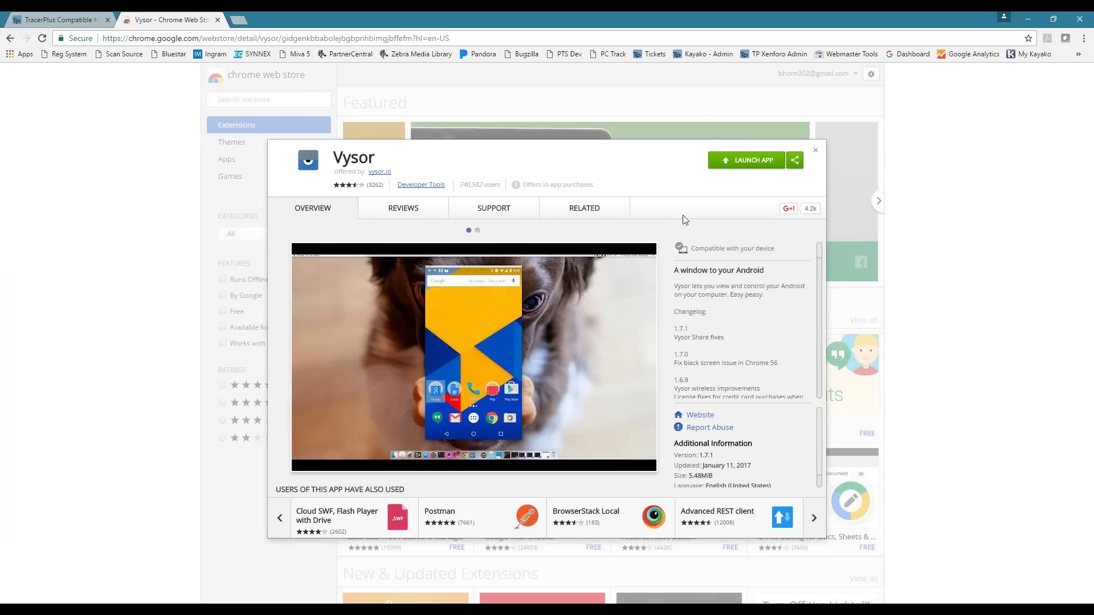
left_click(815, 149)
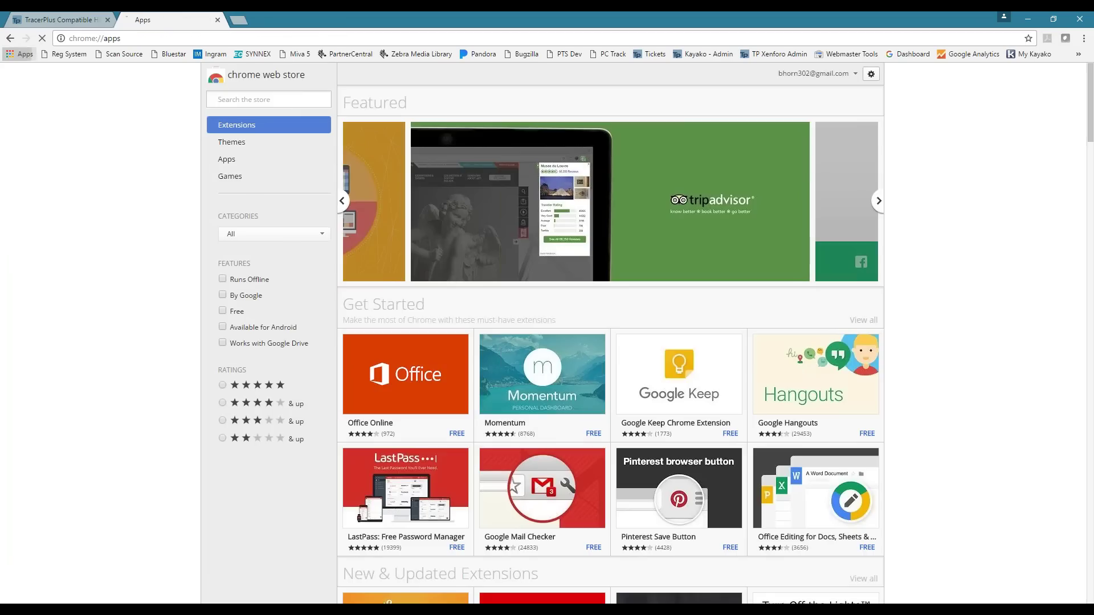
Launch Vysor from the Chrome apps page to view the CipherLab RS30 screen, minimize it, and bring up the MyMobiler window.
left_click(17, 54)
left_click(285, 321)
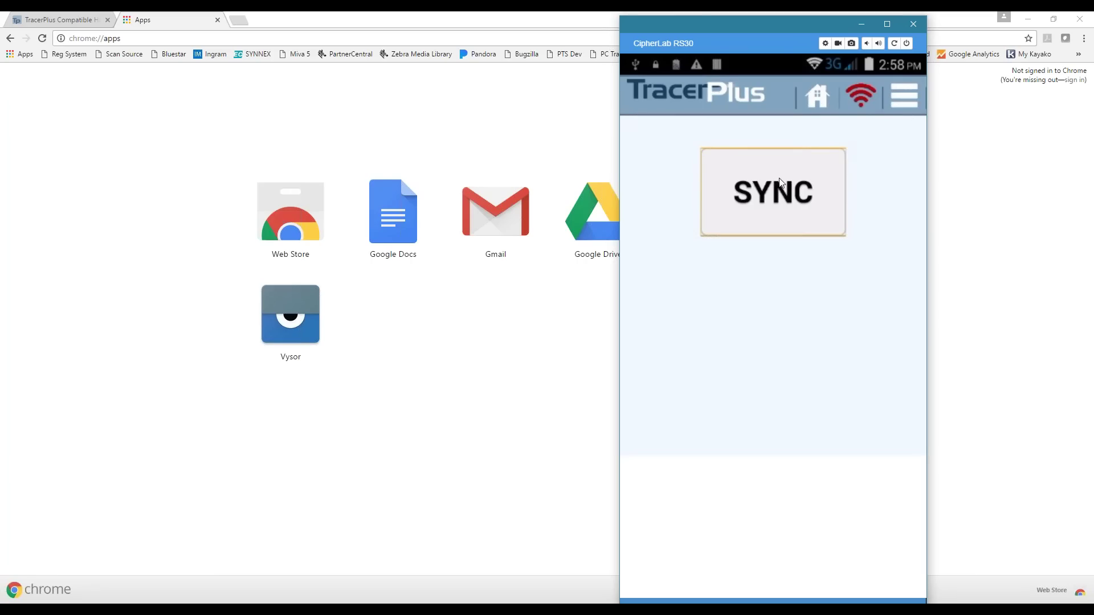
left_click(859, 25)
left_click(635, 605)
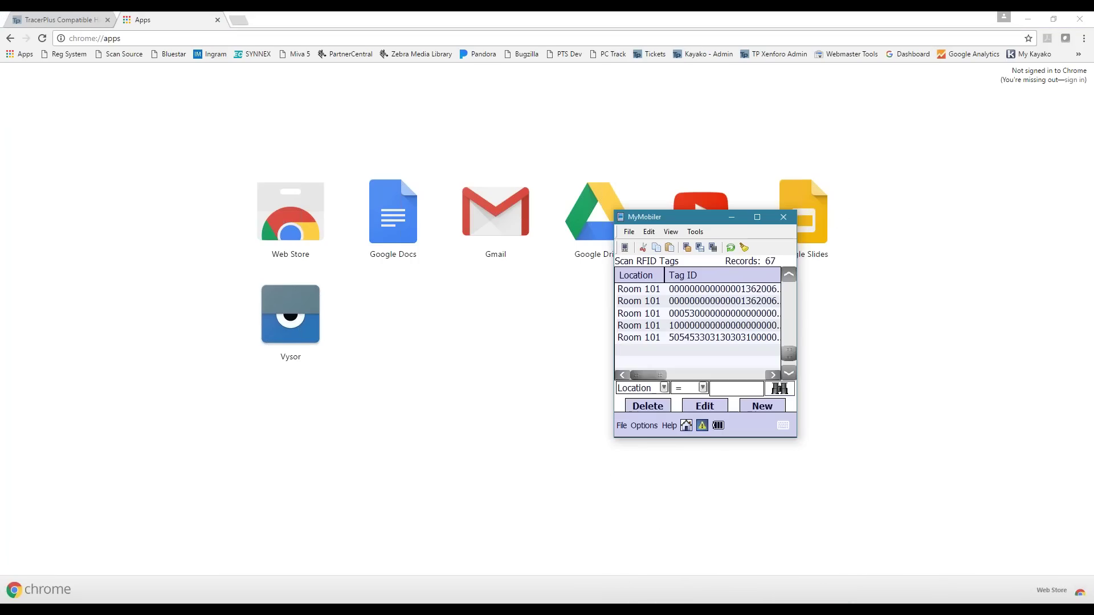
Return to the TracerPlus website, minimize MyMobiler, and review the Third Party Utilities on the trial downloads page before returning to its beginning.
left_click(45, 20)
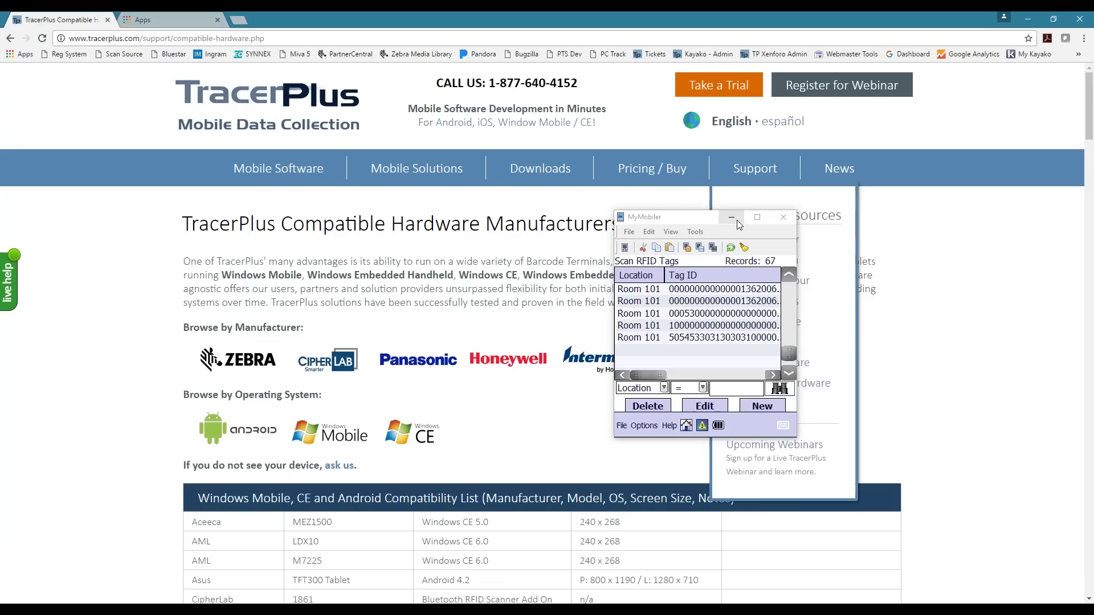
left_click(731, 217)
left_click(704, 95)
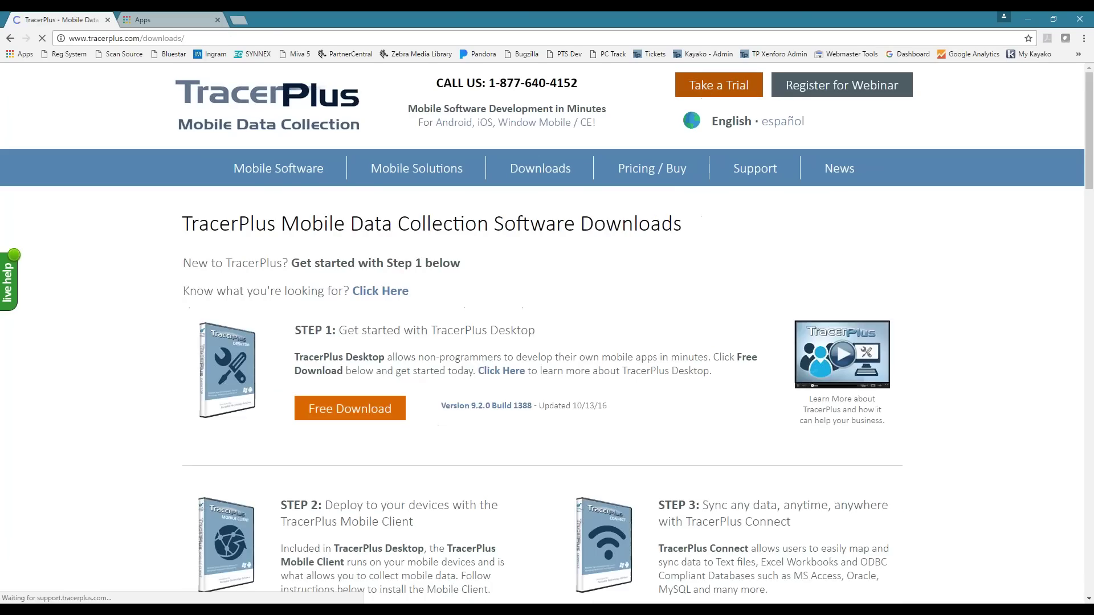
scroll(552, 391, "down", 15)
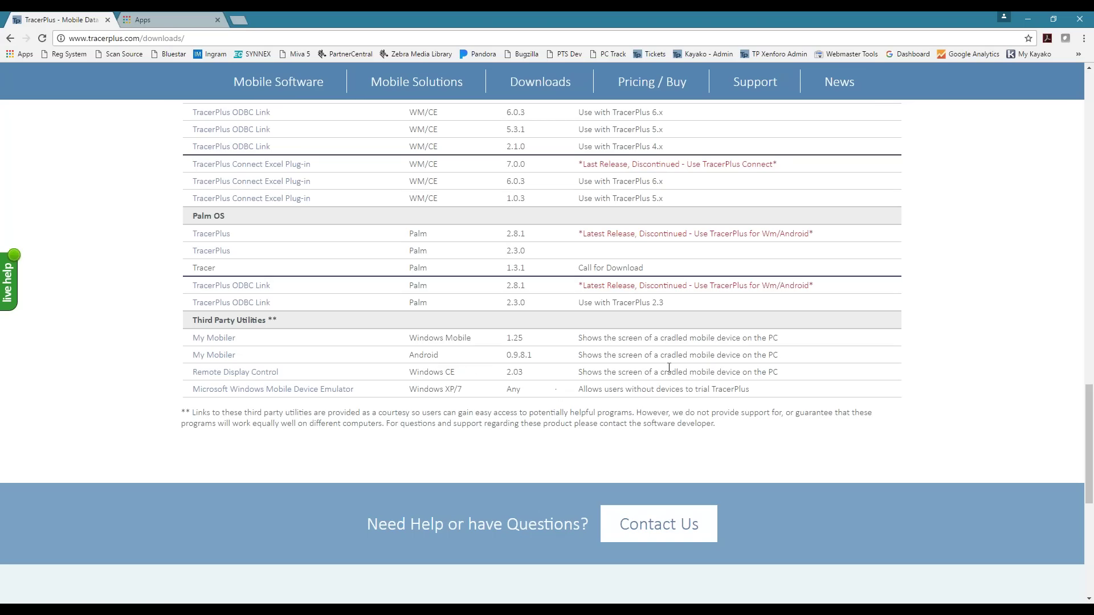
key("Home")
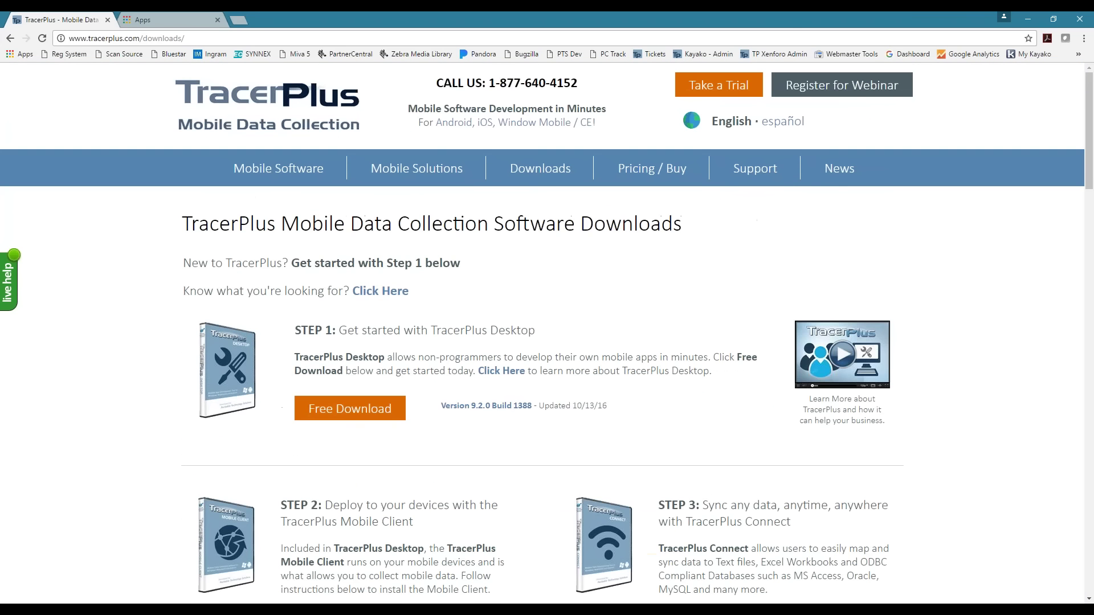